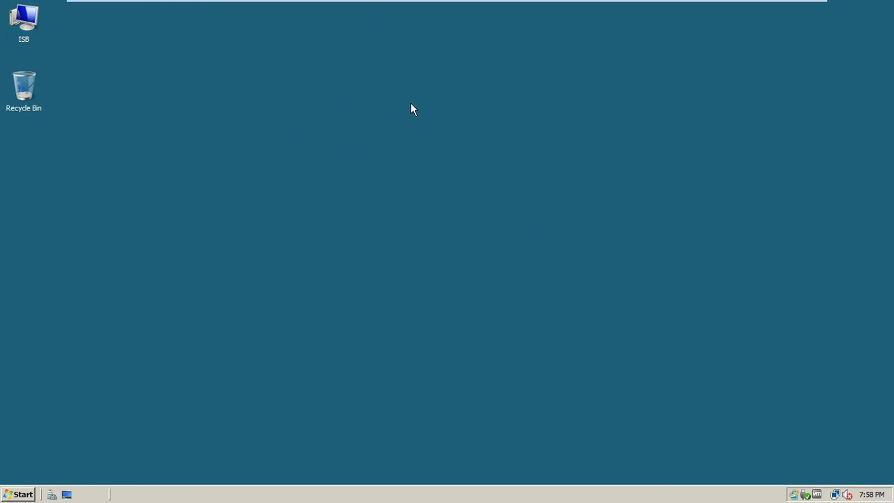
Step: Step through the VMs, past the ISB-CL1-w7 logon screen, and settle on ISB-Mem1-Srv8's desktop
{"action": "mouse_move", "coordinate": [703, 4]}
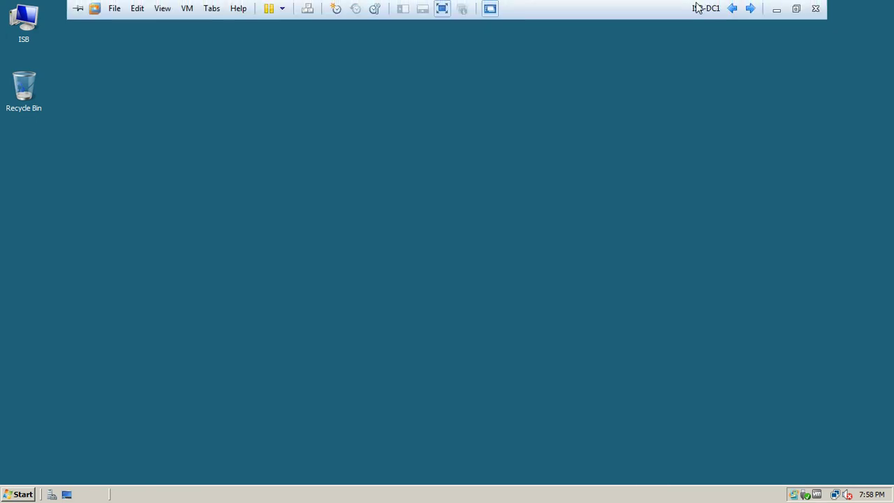
{"action": "left_click", "coordinate": [751, 8]}
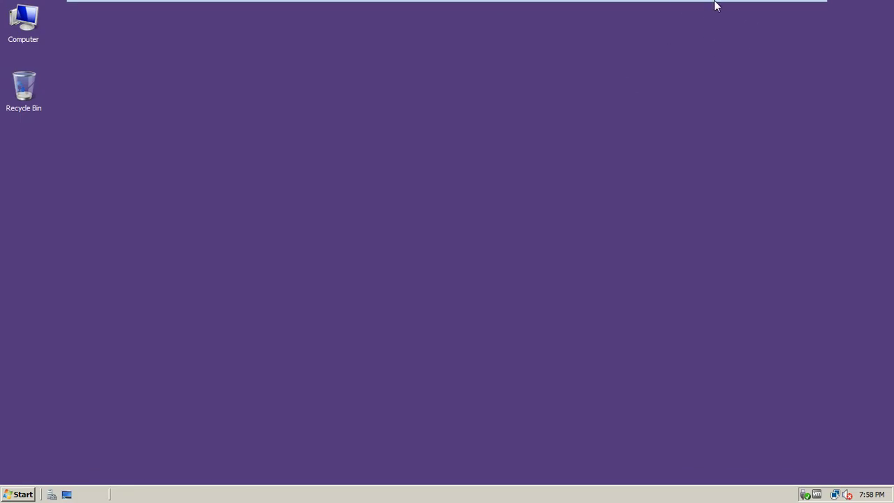
{"action": "mouse_move", "coordinate": [714, 3]}
{"action": "left_click", "coordinate": [751, 9]}
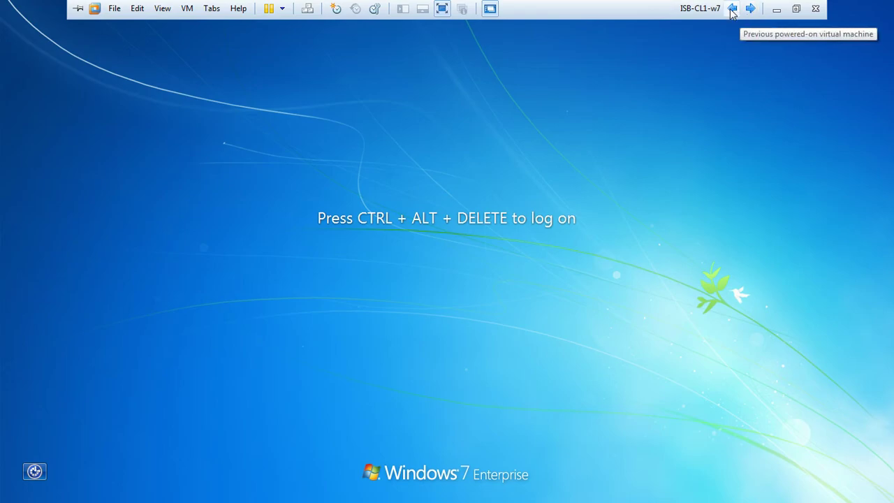
{"action": "left_click", "coordinate": [731, 8]}
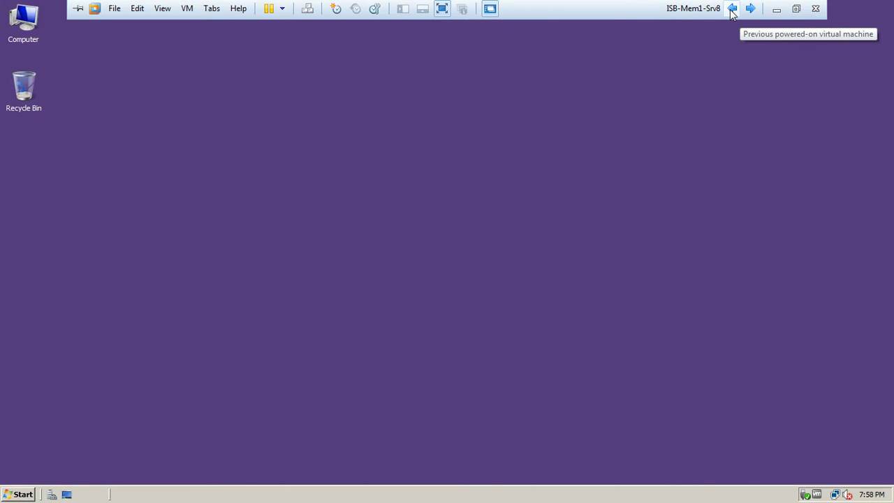
Step: Refresh the desktop and open Local Disk (C:) from the Computer window
{"action": "right_click", "coordinate": [412, 88]}
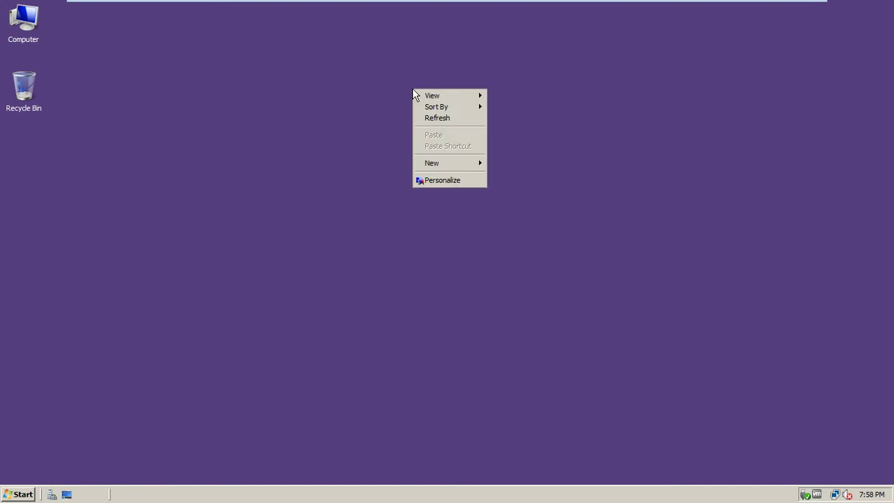
{"action": "left_click", "coordinate": [436, 119]}
{"action": "double_click", "coordinate": [27, 39]}
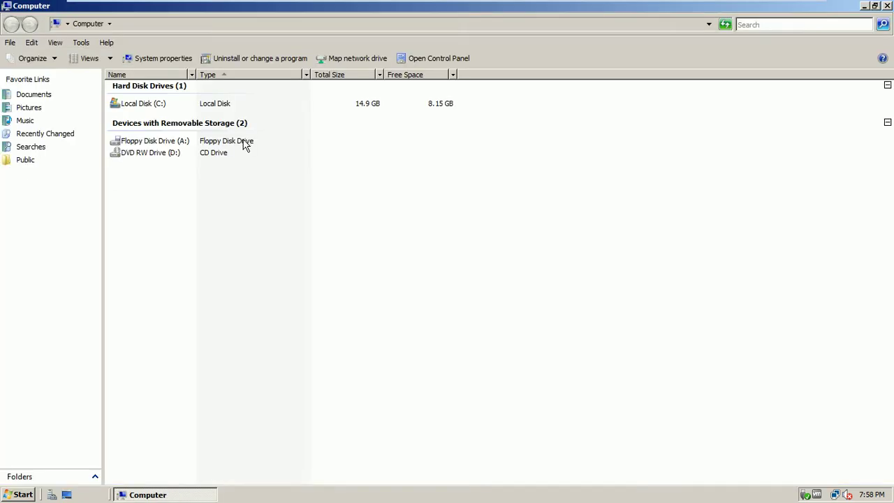
{"action": "double_click", "coordinate": [149, 105]}
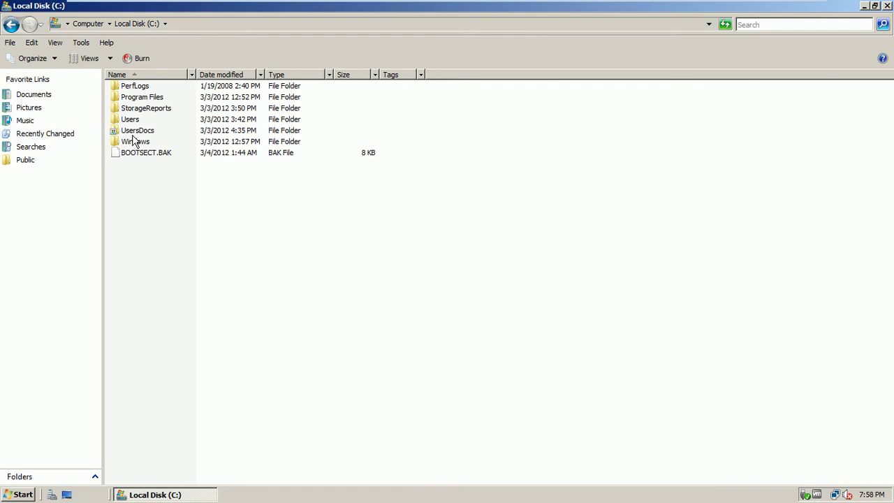
Step: Look inside UsersDocs, then navigate back and forward to return to the C: root
{"action": "double_click", "coordinate": [134, 131]}
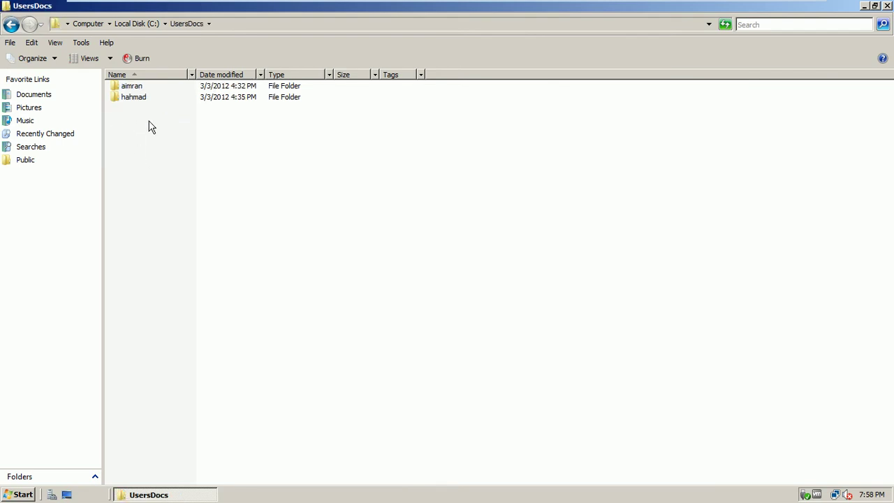
{"action": "left_click", "coordinate": [8, 26]}
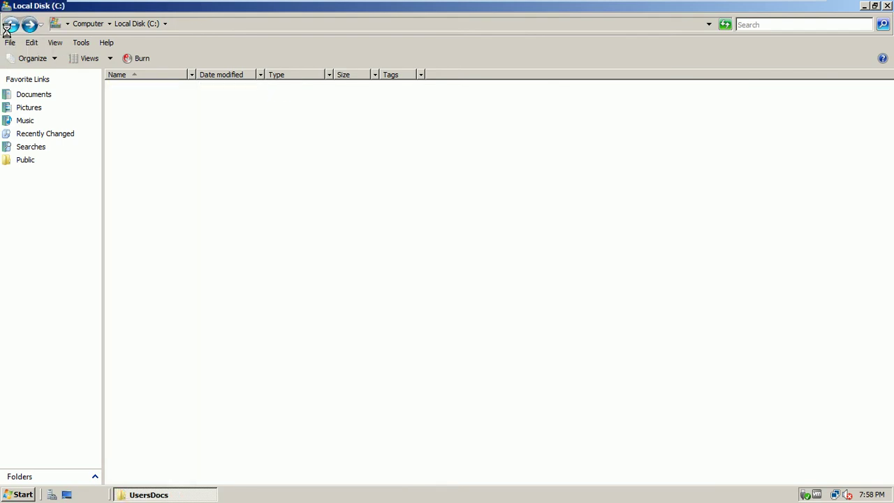
{"action": "left_click", "coordinate": [9, 27]}
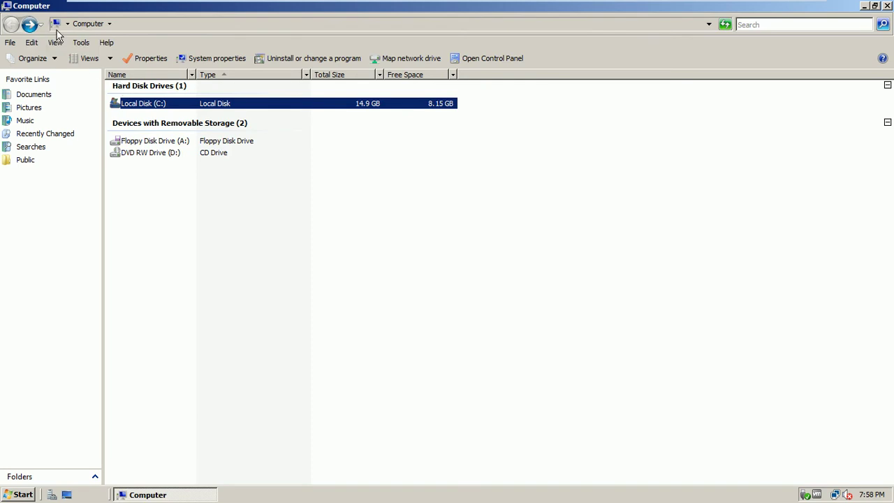
{"action": "left_click", "coordinate": [29, 25]}
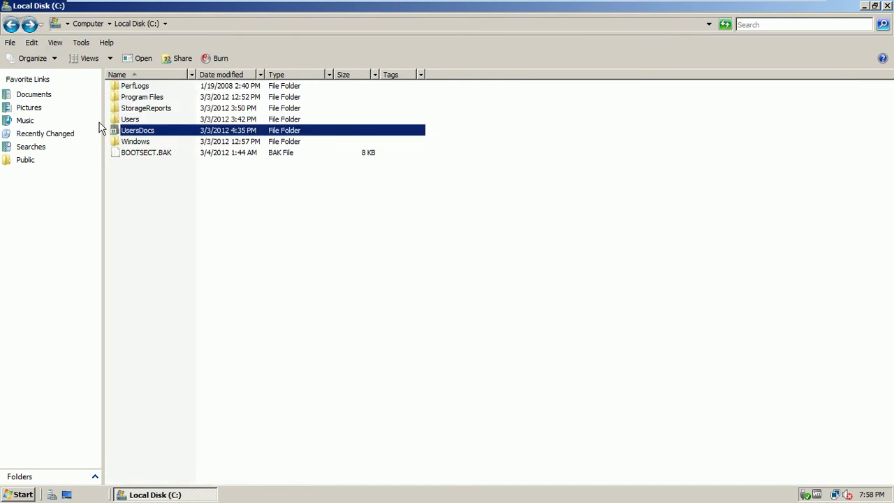
Step: Add a new folder named ImportantData at the root of Local Disk (C:)
{"action": "right_click", "coordinate": [135, 179]}
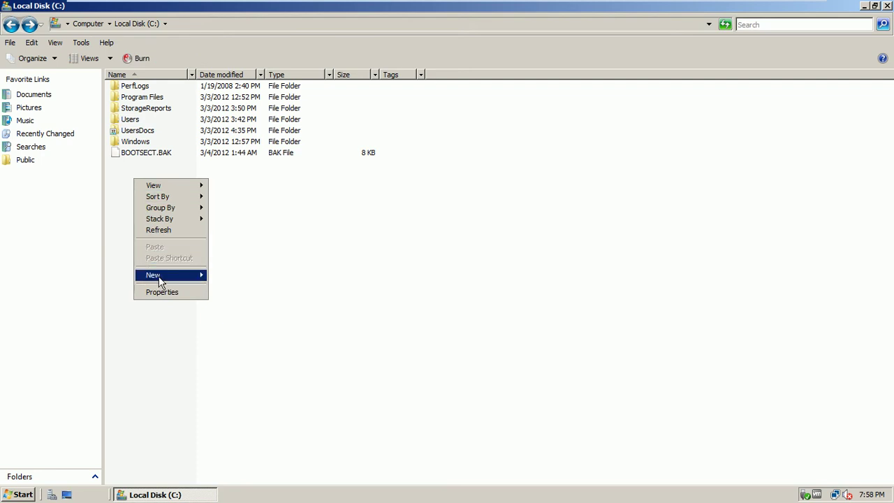
{"action": "mouse_move", "coordinate": [159, 280]}
{"action": "left_click", "coordinate": [216, 276]}
{"action": "type", "text": "Impr"}
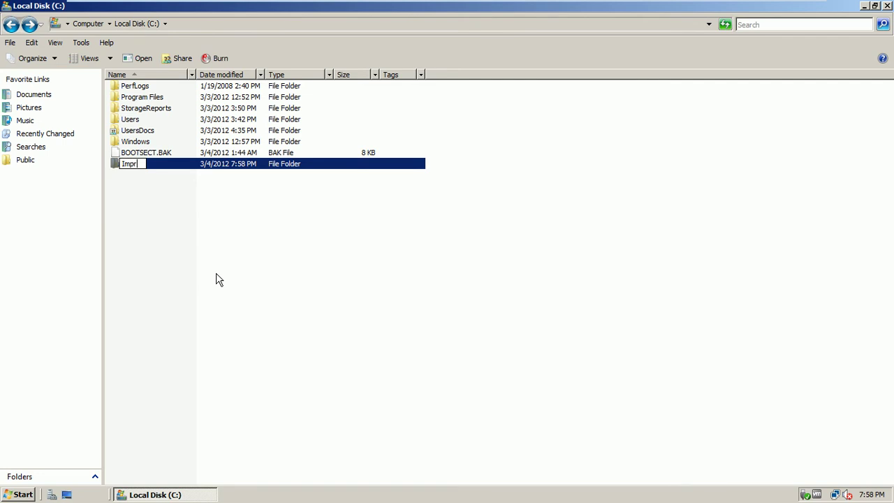
{"action": "key", "text": "BackSpace"}
{"action": "type", "text": "ortantData"}
{"action": "left_click", "coordinate": [181, 252]}
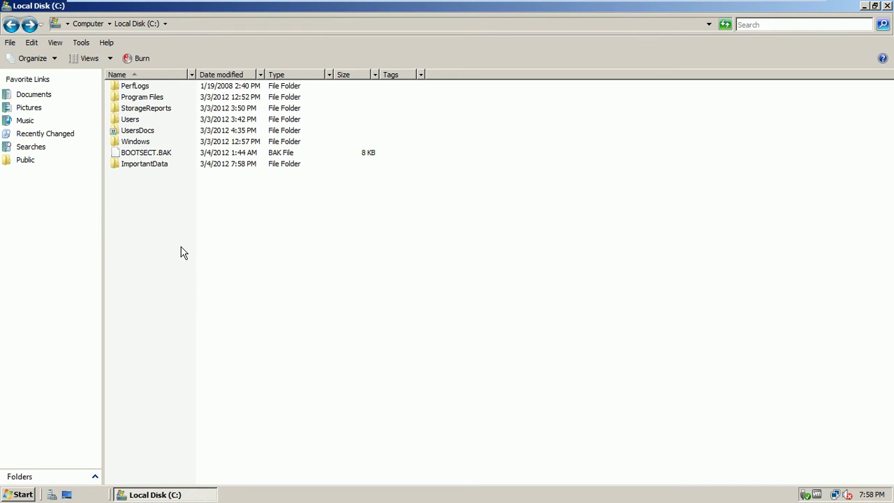
{"action": "left_click", "coordinate": [142, 168]}
{"action": "right_click", "coordinate": [142, 168]}
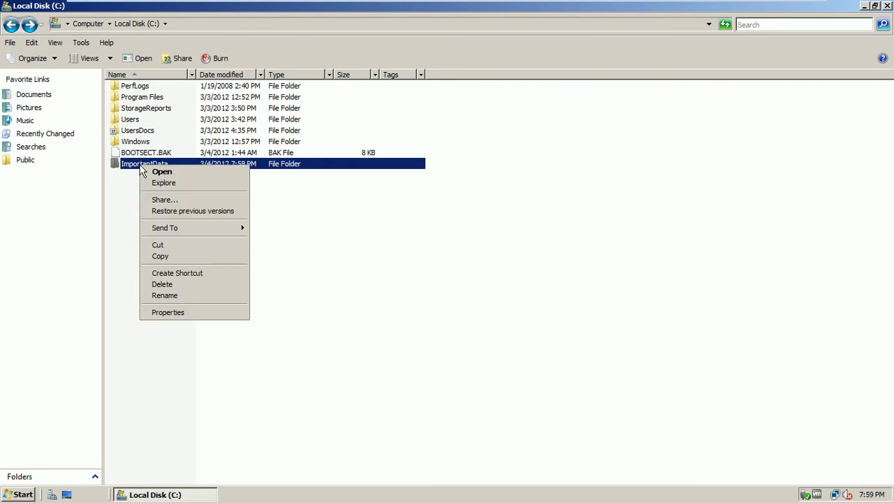
{"action": "left_click", "coordinate": [165, 199]}
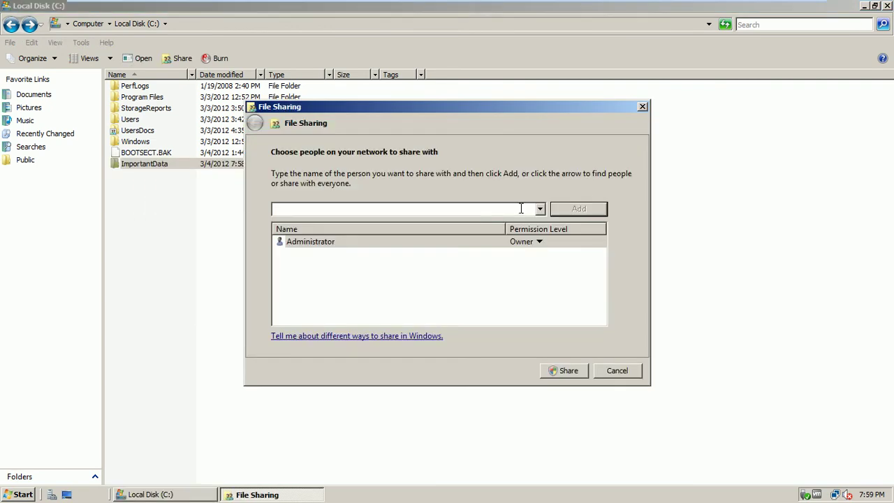
{"action": "left_click", "coordinate": [540, 210]}
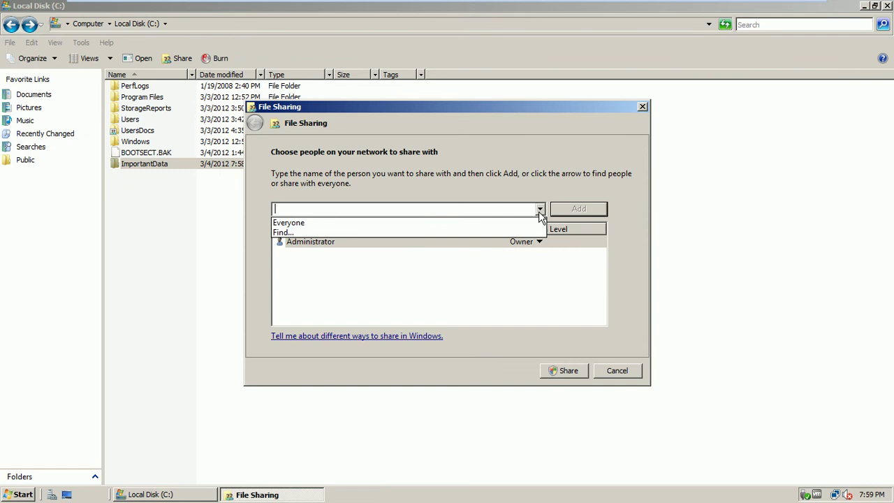
{"action": "left_click", "coordinate": [483, 223]}
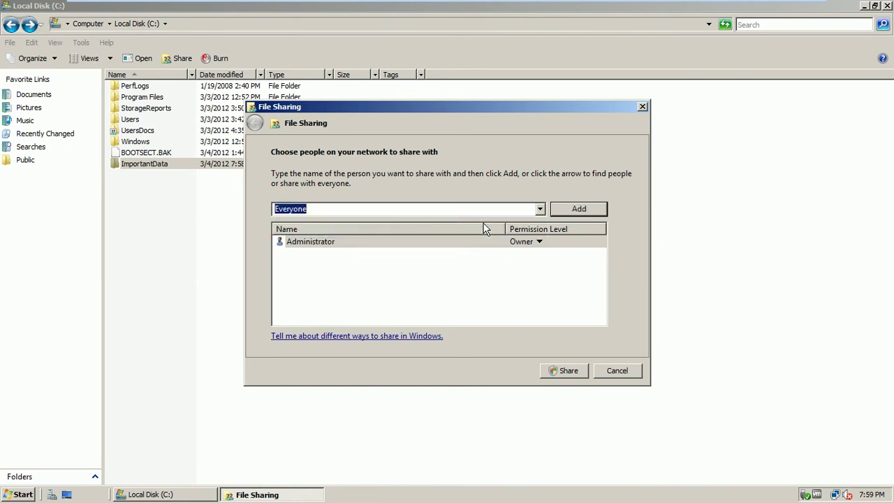
{"action": "left_click", "coordinate": [617, 371]}
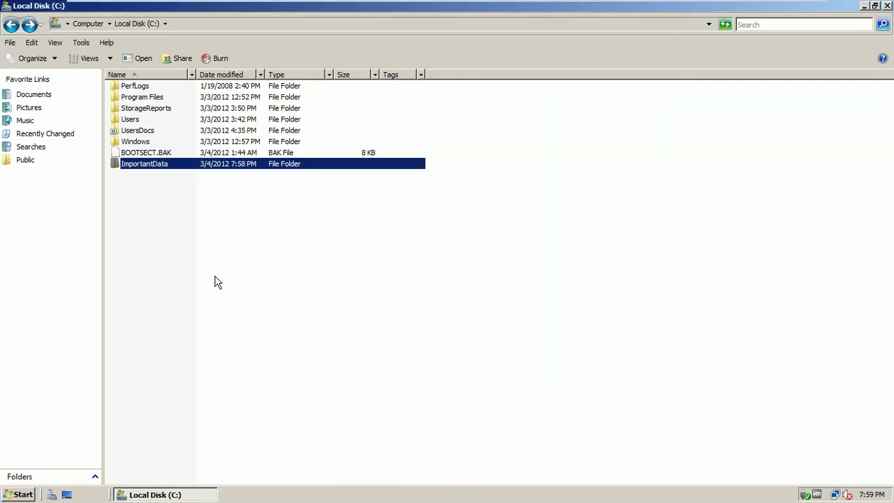
Step: Open ImportantData's Properties on the Sharing tab, confirming it is Not Shared, and cancel the Share dialog
{"action": "right_click", "coordinate": [139, 170]}
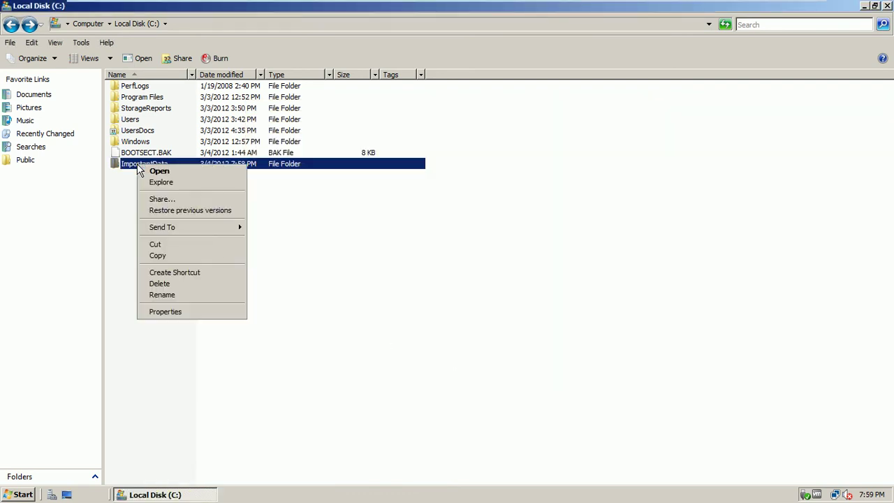
{"action": "left_click", "coordinate": [176, 312]}
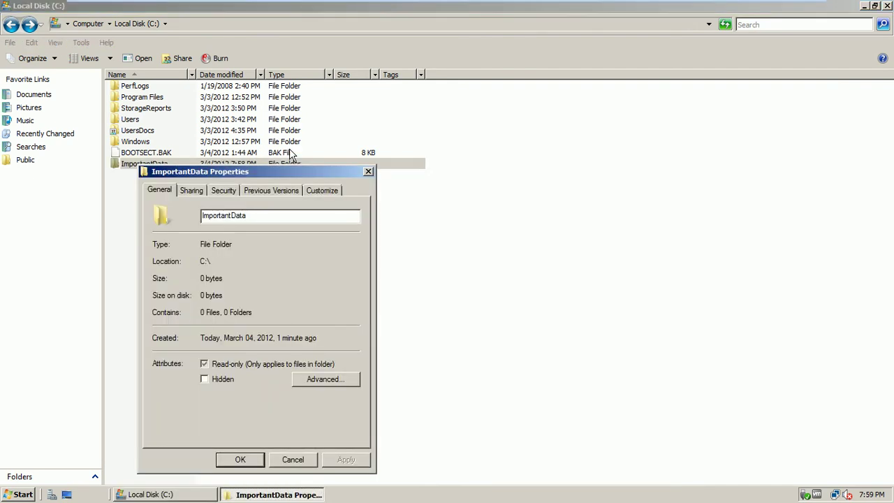
{"action": "left_click_drag", "start_coordinate": [281, 169], "coordinate": [405, 74]}
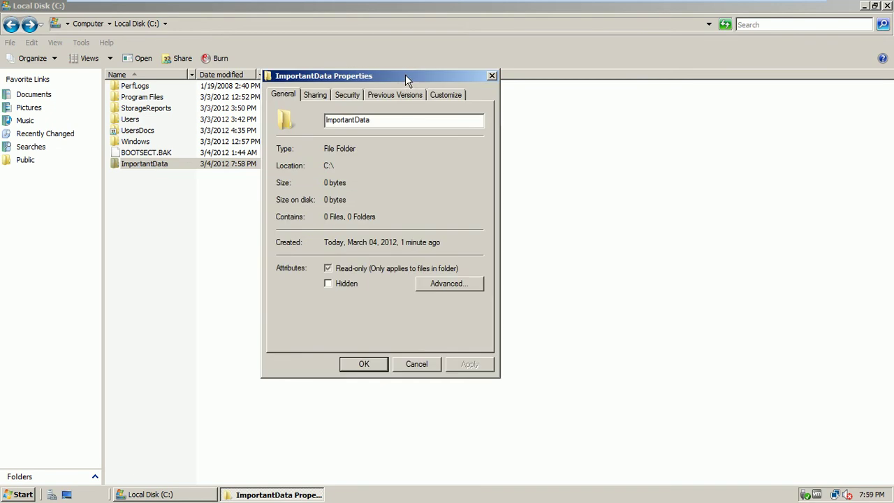
{"action": "left_click", "coordinate": [314, 98]}
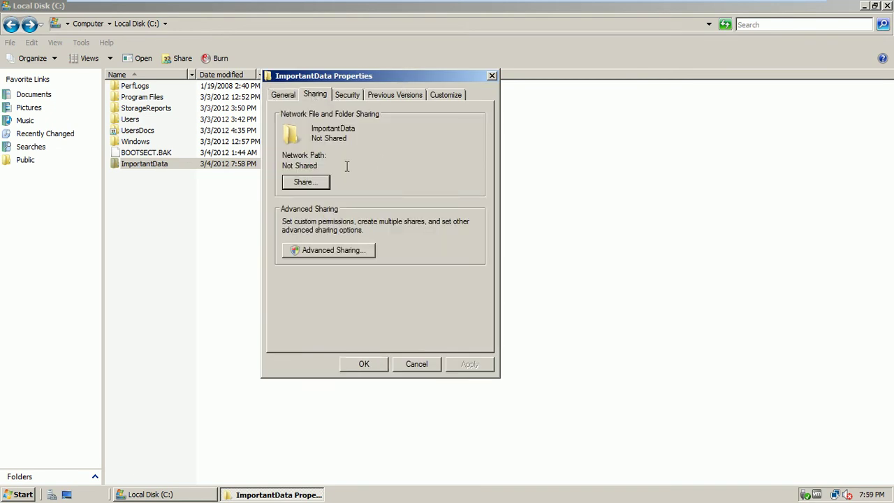
{"action": "left_click", "coordinate": [305, 183]}
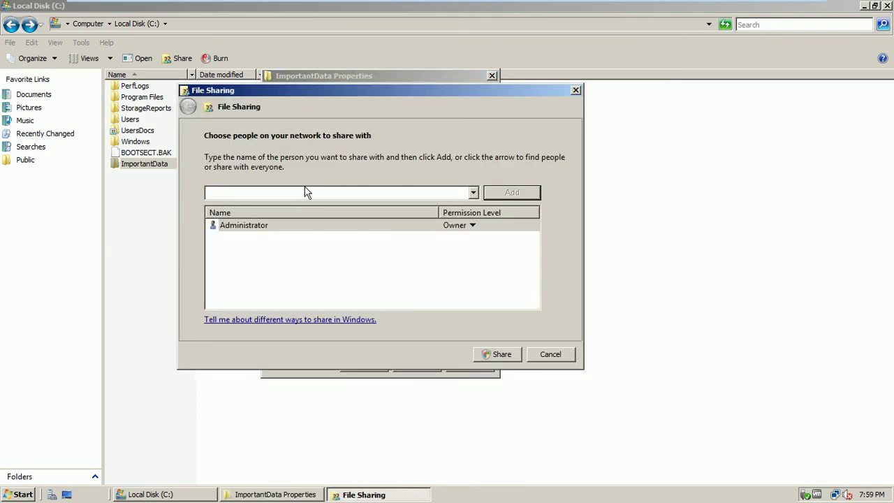
{"action": "left_click", "coordinate": [551, 356]}
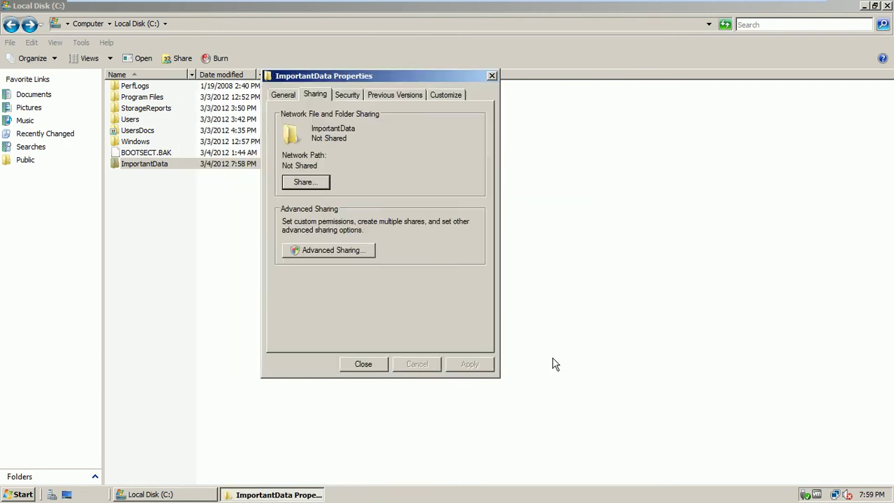
Step: In Advanced Sharing, enable Share this folder and change the share name from ImportantData to Data
{"action": "left_click", "coordinate": [346, 254]}
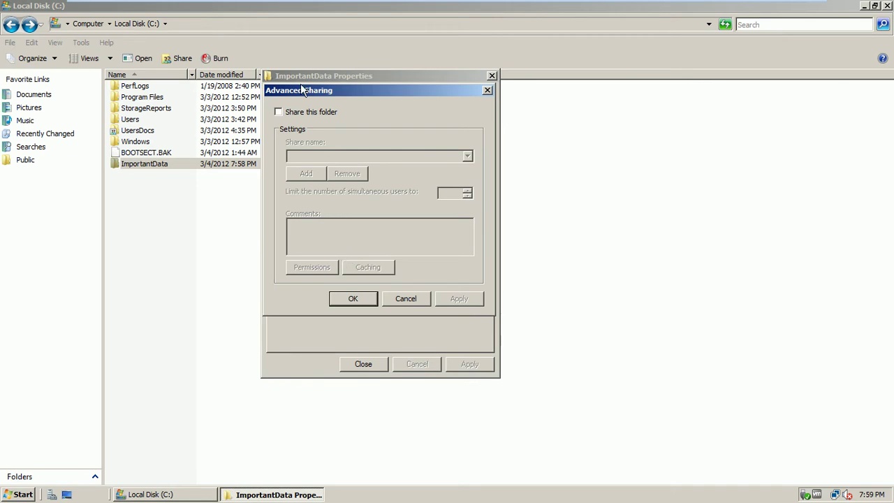
{"action": "left_click", "coordinate": [305, 113]}
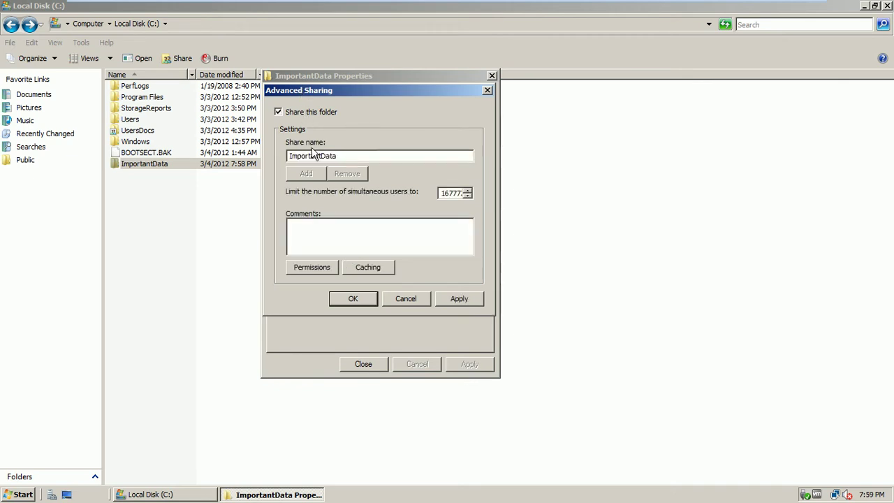
{"action": "key", "text": "BackSpace"}
{"action": "key", "text": "BackSpace"}
{"action": "key", "text": "BackSpace"}
{"action": "key", "text": "BackSpace"}
{"action": "key", "text": "BackSpace"}
{"action": "key", "text": "BackSpace"}
{"action": "key", "text": "BackSpace"}
{"action": "key", "text": "BackSpace"}
{"action": "key", "text": "BackSpace"}
{"action": "left_click_drag", "start_coordinate": [314, 158], "coordinate": [293, 157]}
{"action": "left_click", "coordinate": [321, 153]}
{"action": "left_click_drag", "start_coordinate": [323, 155], "coordinate": [276, 155]}
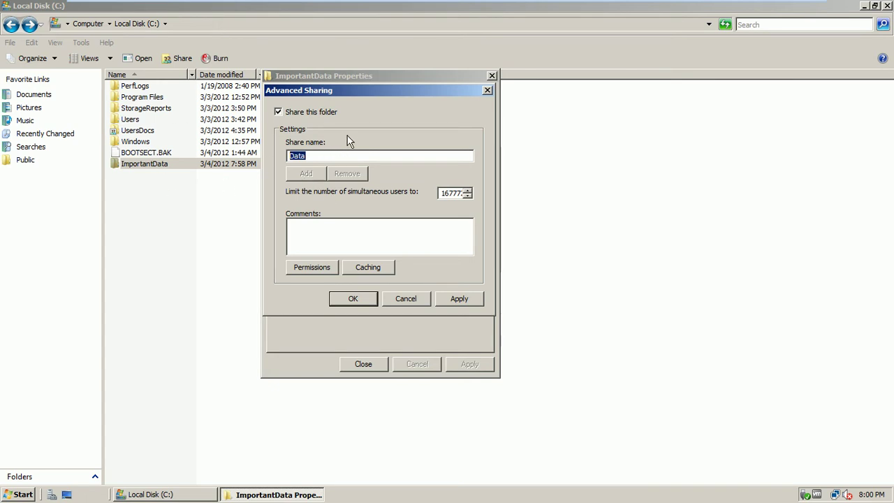
Step: Review the Data share permissions, with Everyone allowed Read only, cancelling the Add users dialog
{"action": "left_click", "coordinate": [307, 272]}
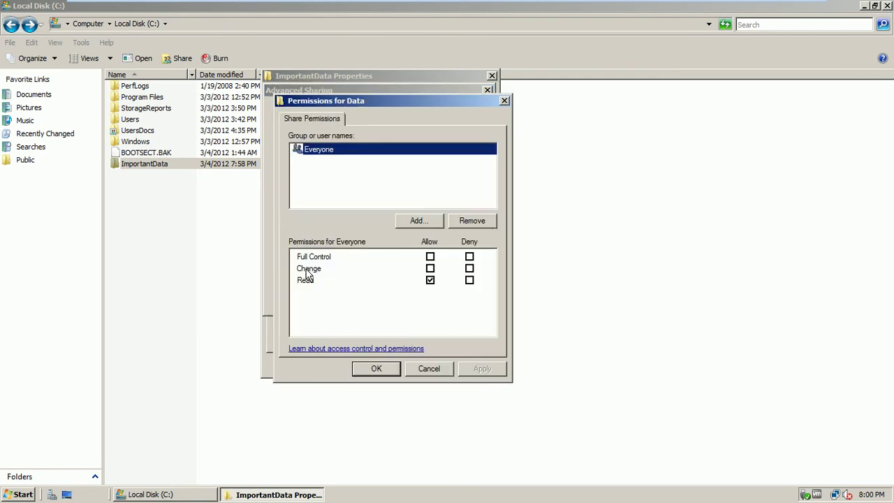
{"action": "left_click_drag", "start_coordinate": [397, 104], "coordinate": [482, 70]}
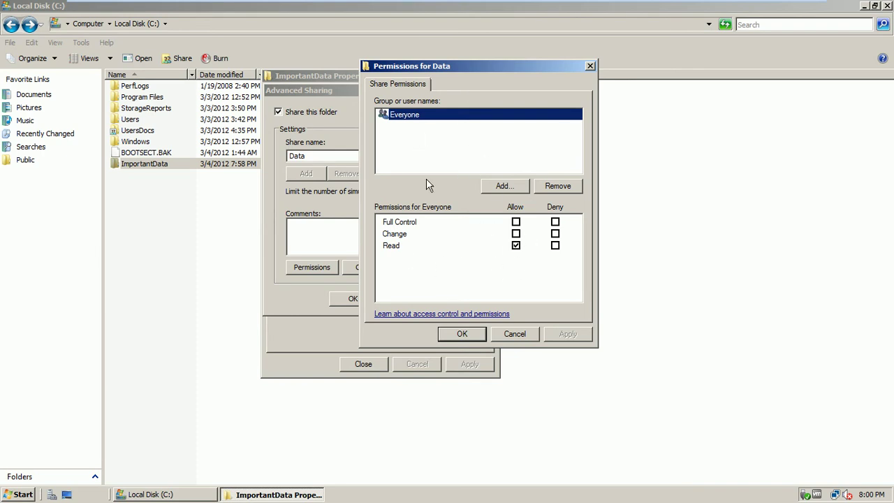
{"action": "left_click", "coordinate": [502, 186]}
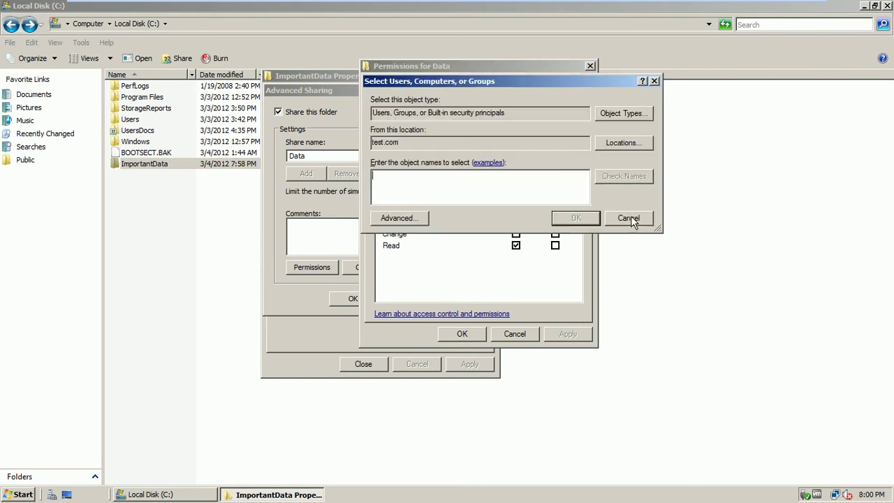
{"action": "left_click", "coordinate": [628, 217]}
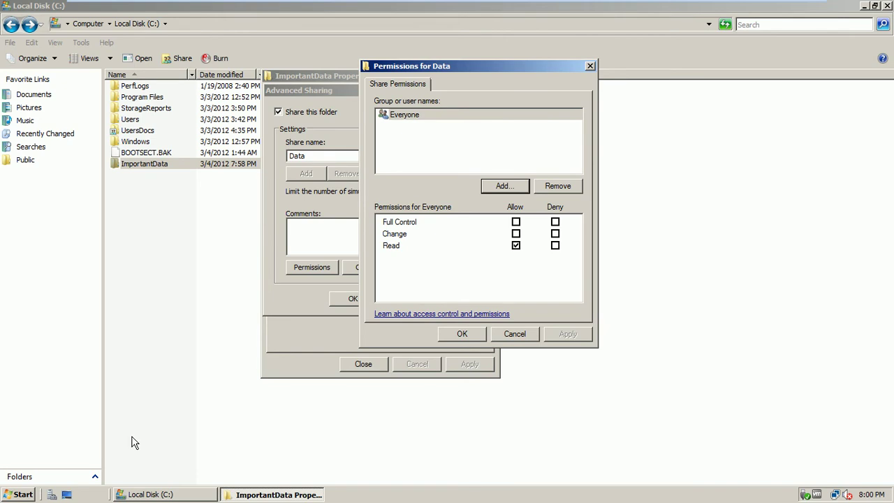
{"action": "mouse_move", "coordinate": [684, 6]}
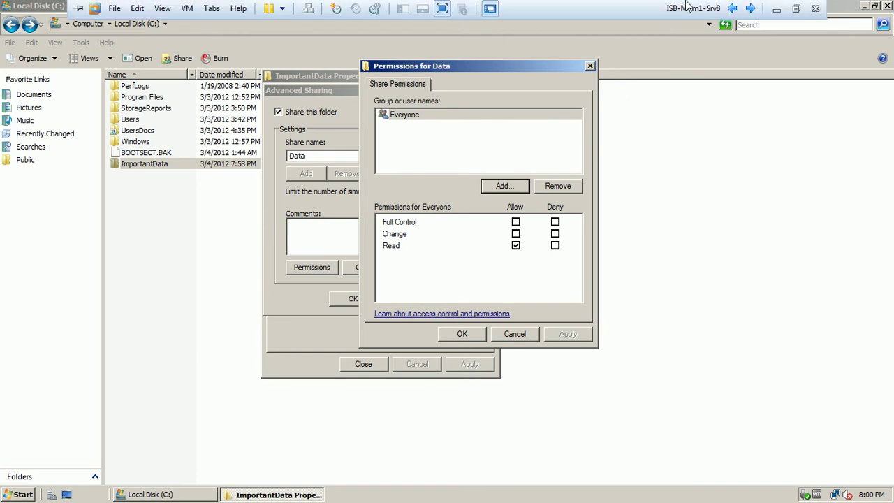
Step: View slide 3's LAB diagram linking ISB-DC1, ISB-MEM1-Srv8 and ISB-CL1-W7 in the Data Provisioning deck
{"action": "left_click", "coordinate": [773, 12]}
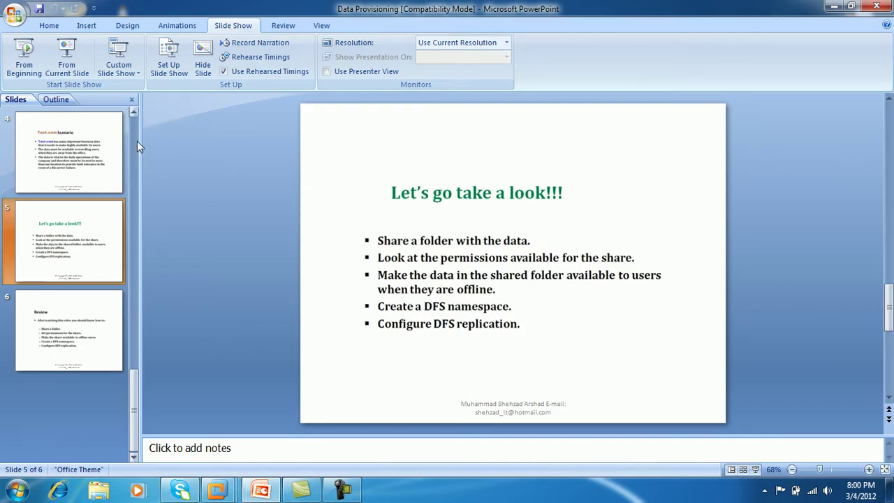
{"action": "left_click_drag", "start_coordinate": [133, 412], "coordinate": [137, 177]}
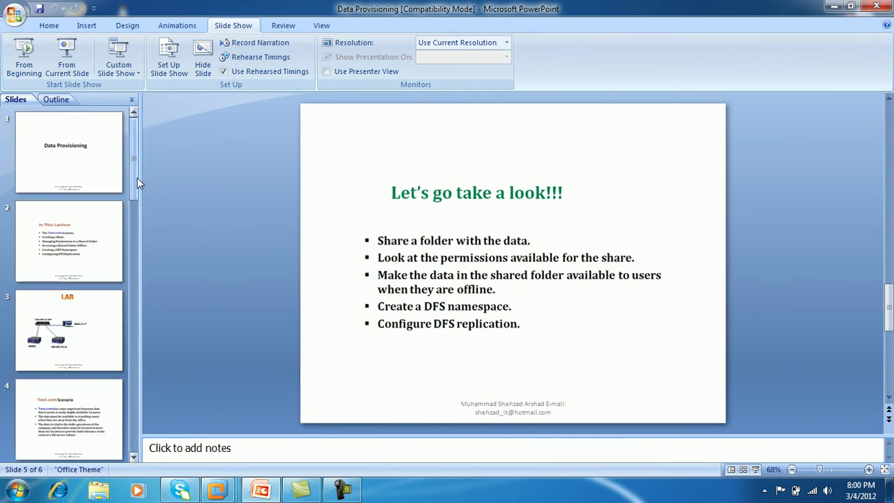
{"action": "left_click", "coordinate": [79, 314]}
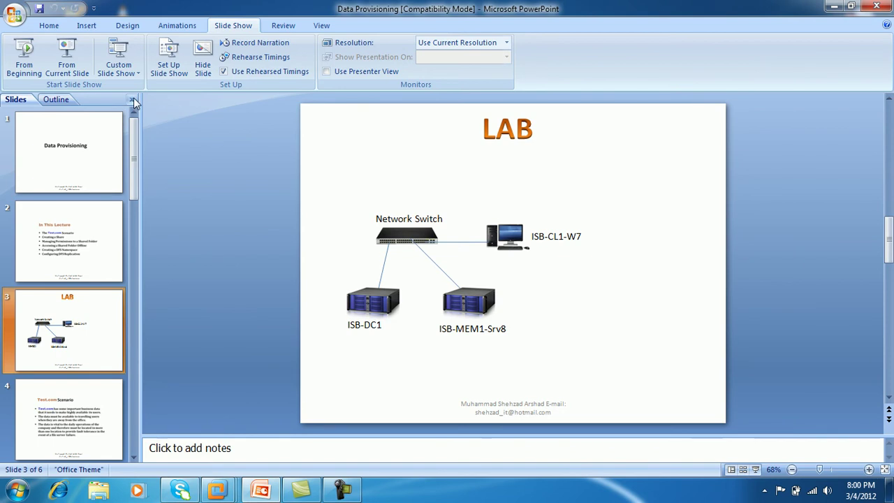
{"action": "left_click_drag", "start_coordinate": [412, 194], "coordinate": [315, 184]}
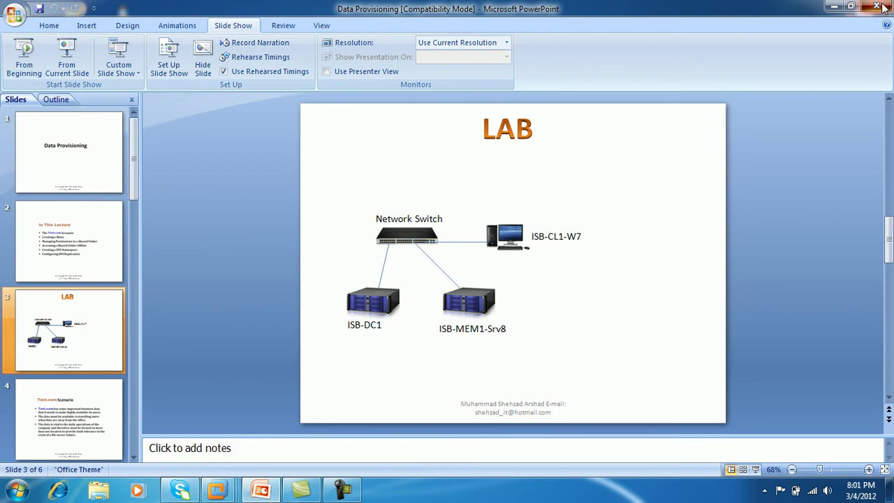
Step: Minimize the Data Provisioning deck and launch PowerPoint 2007 with a new presentation
{"action": "left_click", "coordinate": [834, 7]}
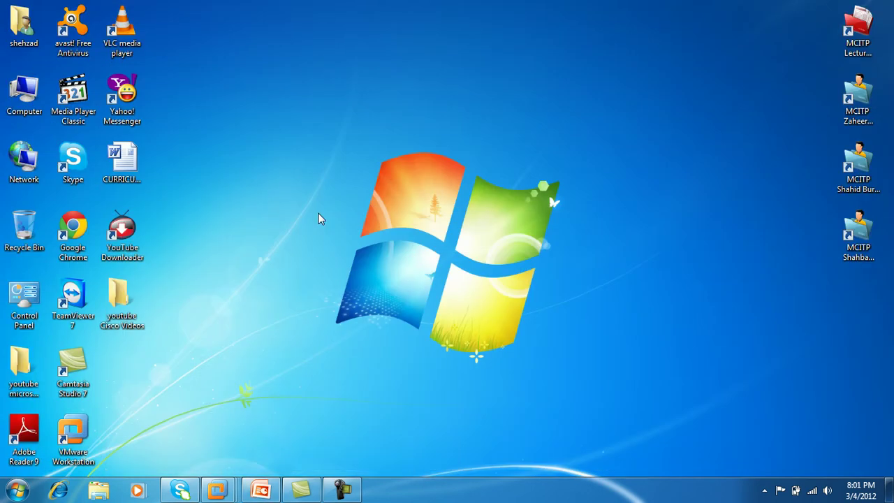
{"action": "left_click", "coordinate": [18, 490]}
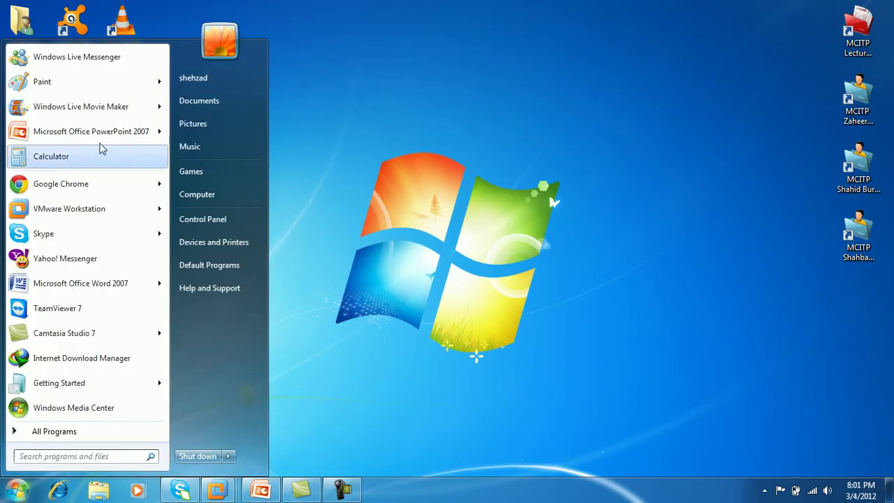
{"action": "left_click", "coordinate": [109, 134]}
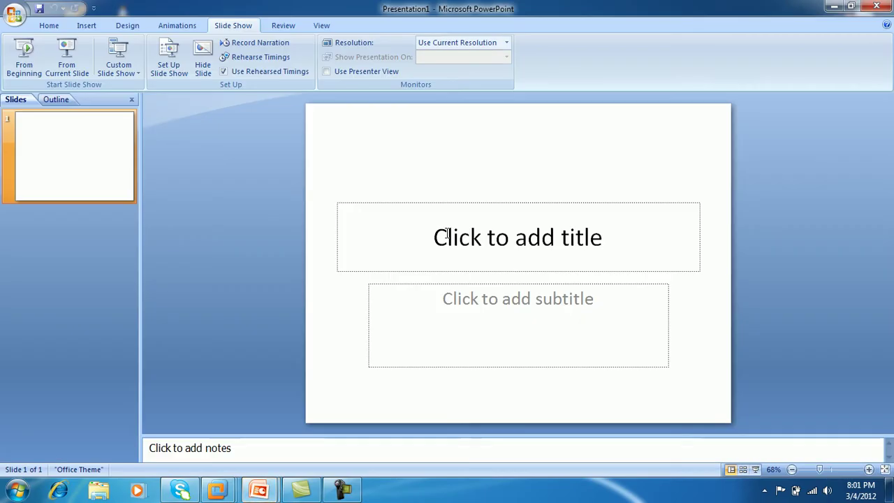
Step: Delete the title and subtitle placeholders so the first slide is blank
{"action": "left_click", "coordinate": [465, 206]}
{"action": "left_click", "coordinate": [468, 202]}
{"action": "key", "text": "Delete"}
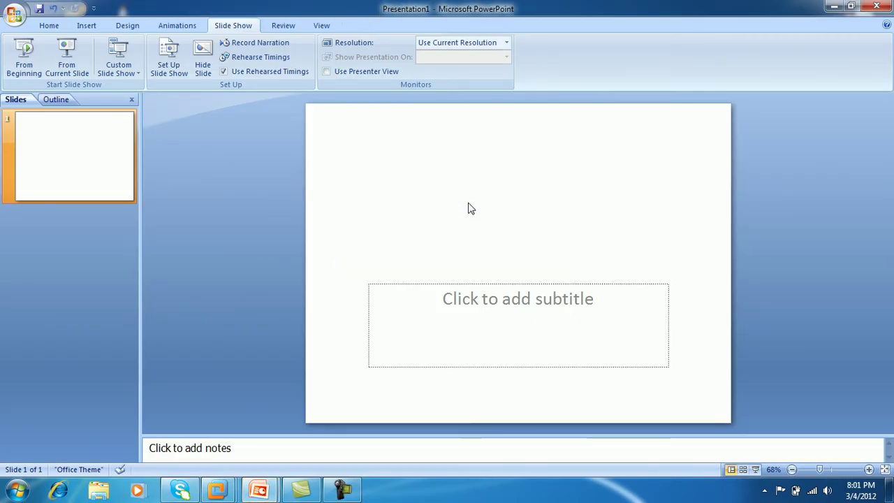
{"action": "double_click", "coordinate": [466, 284]}
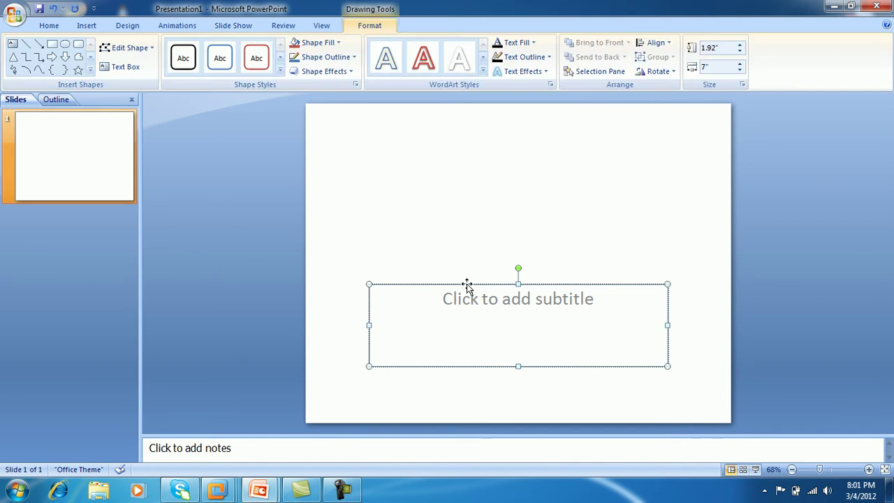
{"action": "key", "text": "Delete"}
{"action": "left_click", "coordinate": [87, 26]}
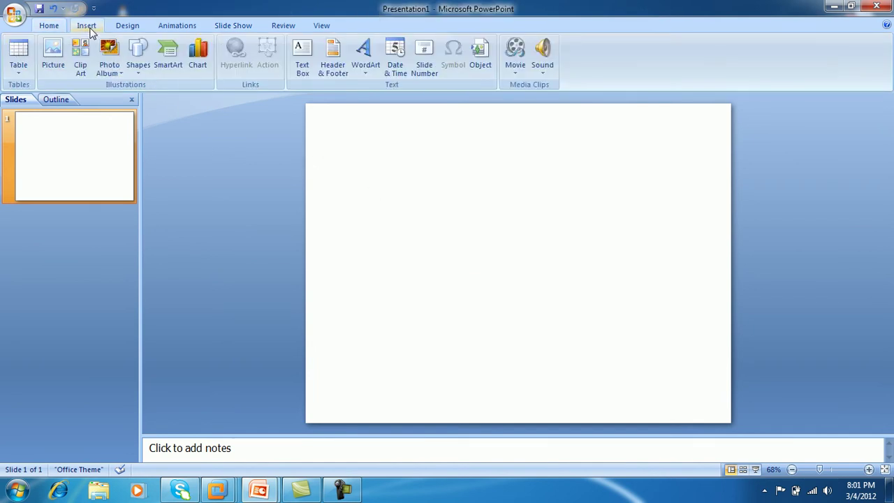
{"action": "left_click", "coordinate": [137, 75]}
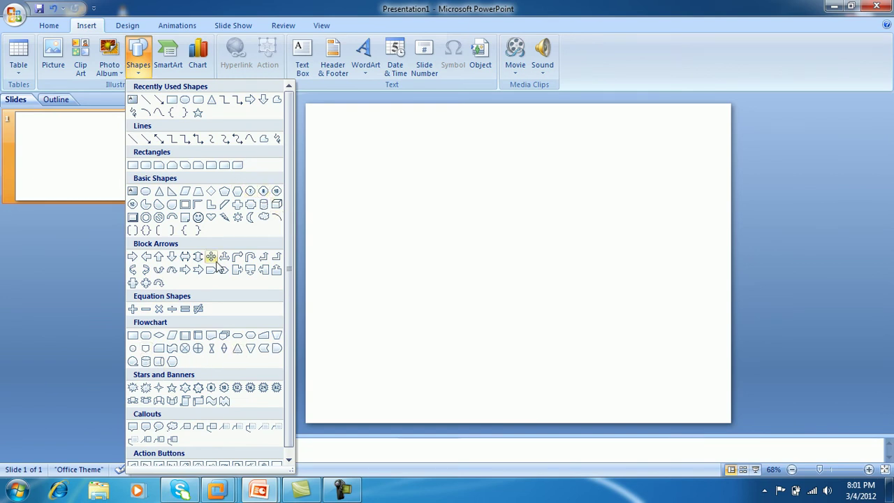
Step: Draw a small rounded rectangle with No Fill and nudge it slightly up and right
{"action": "left_click", "coordinate": [172, 165]}
{"action": "mouse_move", "coordinate": [372, 225]}
{"action": "left_mouse_down"}
{"action": "mouse_move", "coordinate": [389, 241]}
{"action": "mouse_move", "coordinate": [422, 245]}
{"action": "mouse_move", "coordinate": [410, 249]}
{"action": "left_mouse_up"}
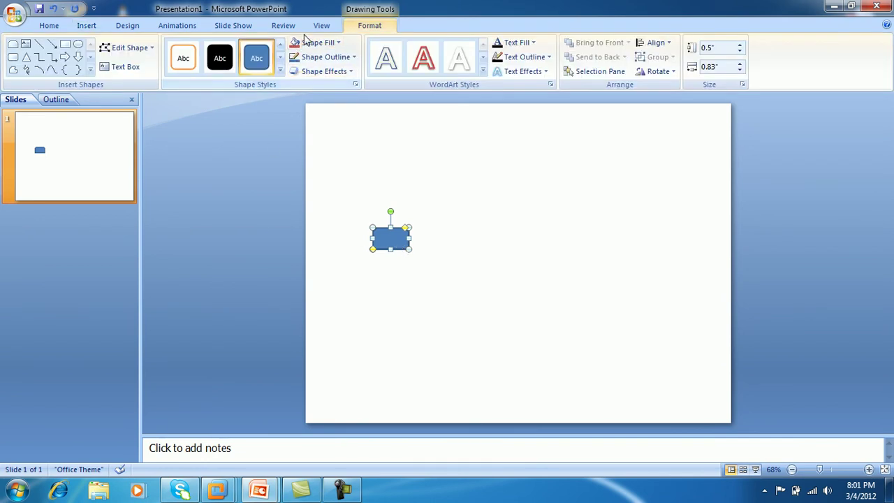
{"action": "left_click", "coordinate": [305, 43]}
{"action": "left_click", "coordinate": [302, 156]}
{"action": "left_click", "coordinate": [405, 297]}
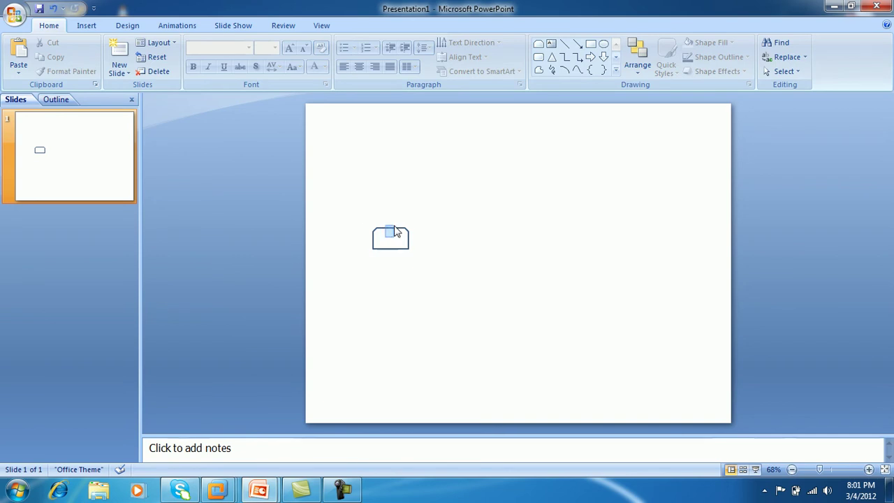
{"action": "left_click_drag", "start_coordinate": [396, 233], "coordinate": [404, 225]}
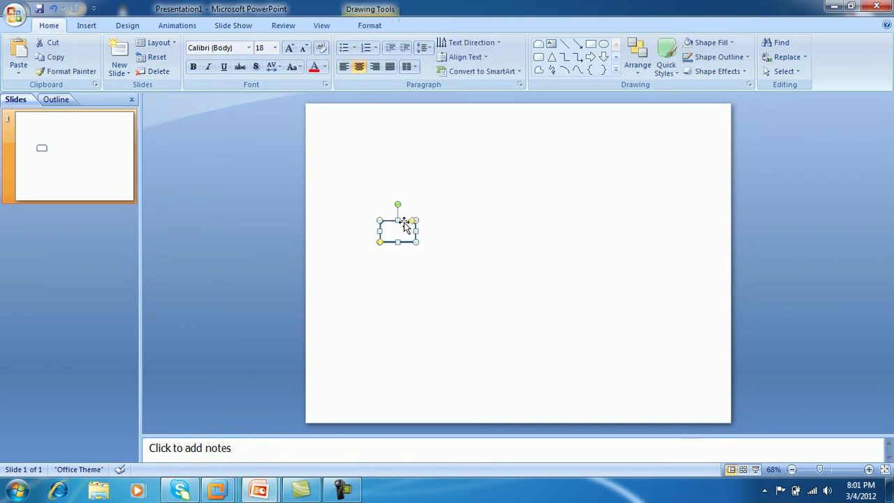
Step: Draw an arrow line pointing down to the rounded box
{"action": "left_click", "coordinate": [87, 26]}
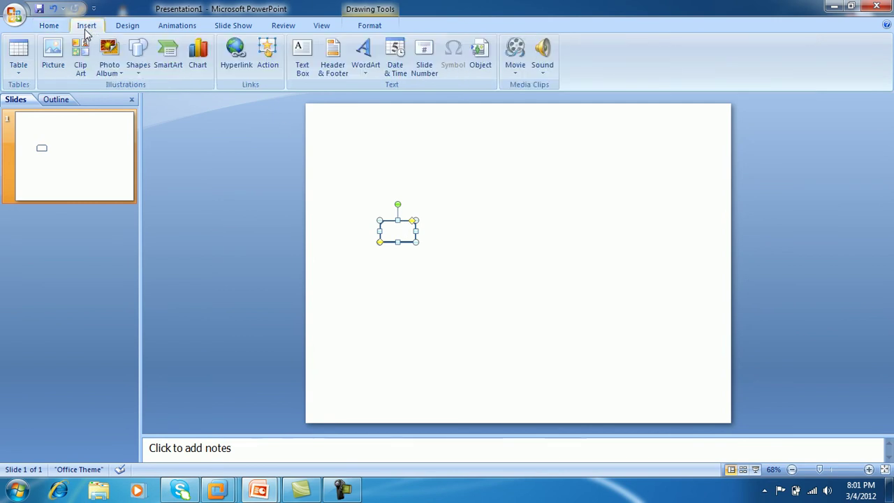
{"action": "left_click", "coordinate": [138, 65]}
{"action": "left_click", "coordinate": [145, 99]}
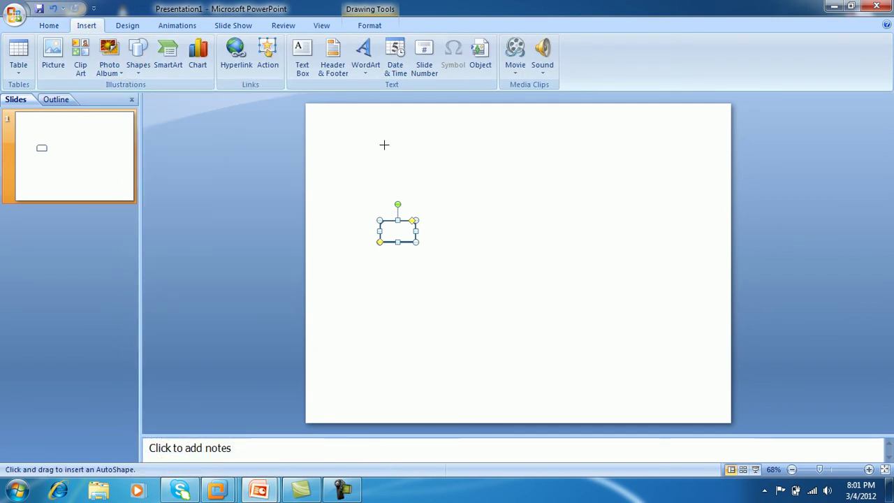
{"action": "left_click_drag", "start_coordinate": [423, 160], "coordinate": [407, 199]}
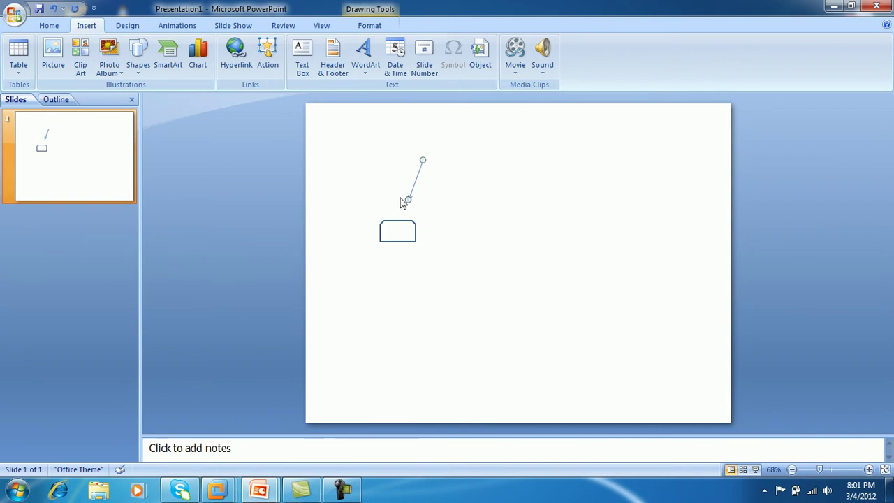
Step: Add a text box reading 'NTFS Perm.' at the top of the arrow
{"action": "left_click", "coordinate": [311, 61]}
{"action": "left_click", "coordinate": [425, 144]}
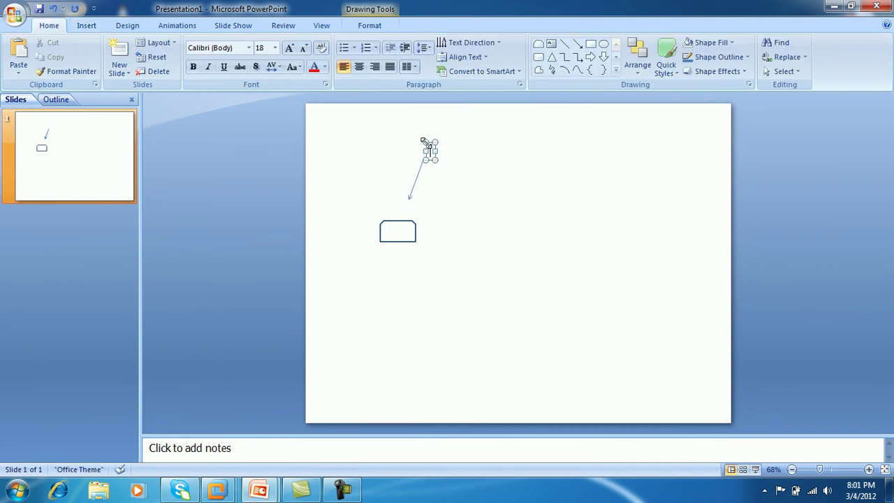
{"action": "type", "text": "NTFS Perem"}
{"action": "key", "text": "BackSpace"}
{"action": "key", "text": "BackSpace"}
{"action": "key", "text": "BackSpace"}
{"action": "type", "text": "rm."}
{"action": "left_click", "coordinate": [485, 183]}
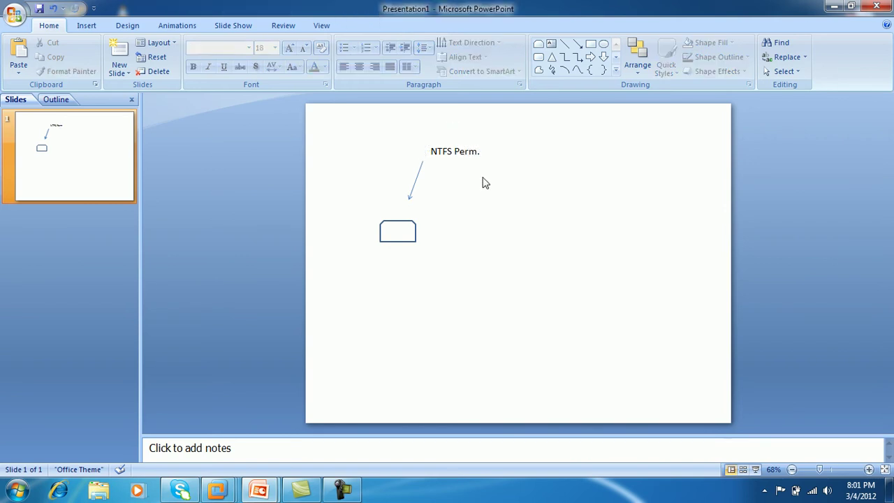
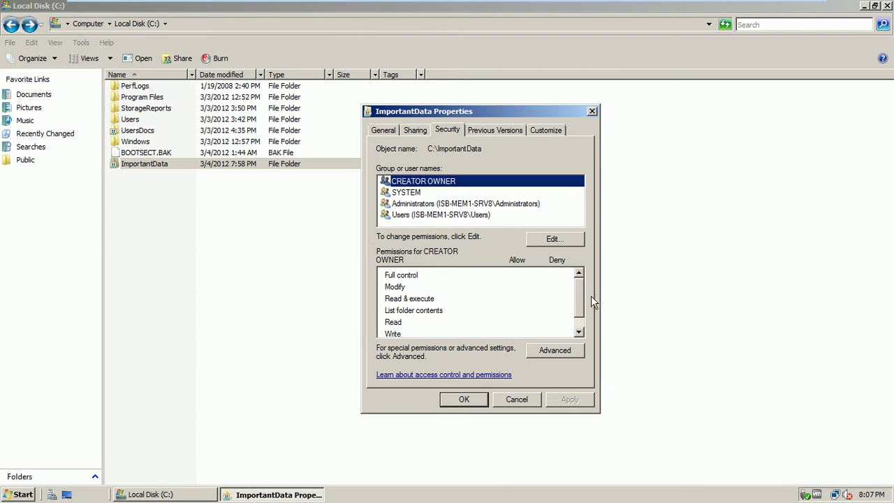
Step: Cancel the ImportantData Properties dialog without making changes
{"action": "scroll", "coordinate": [581, 291], "scroll_direction": "down", "scroll_amount": 1}
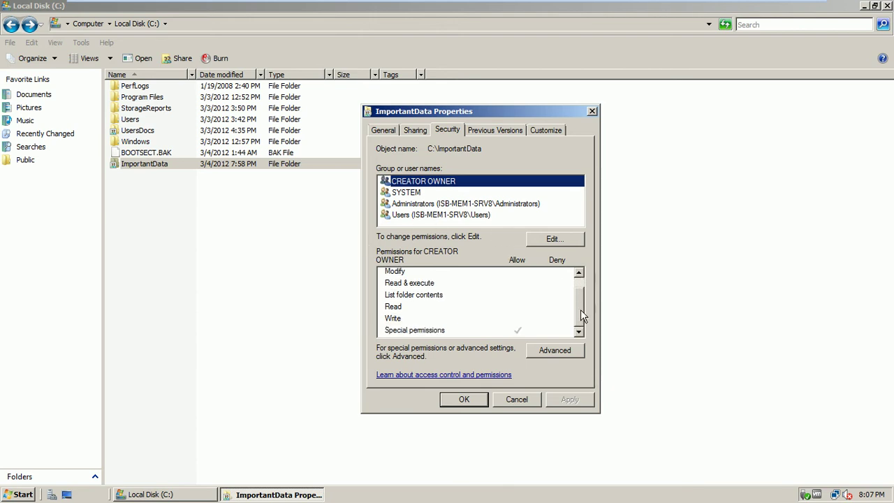
{"action": "left_click", "coordinate": [517, 402]}
{"action": "left_click", "coordinate": [231, 249]}
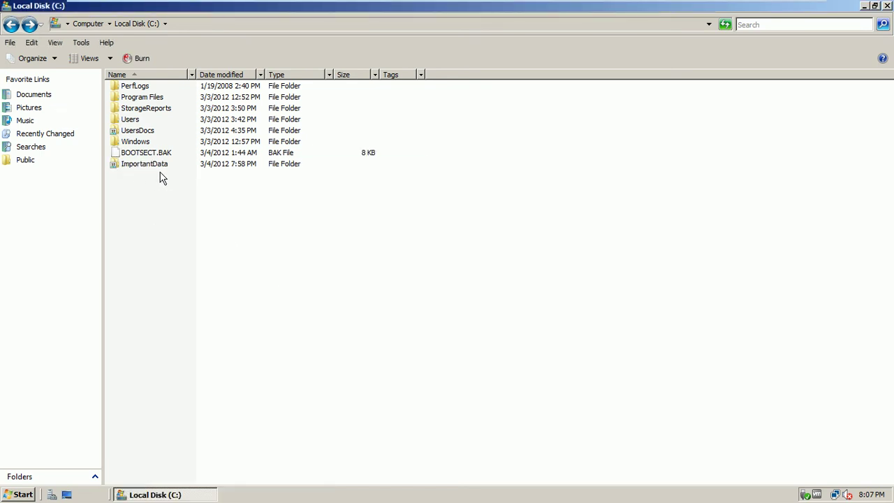
Step: Switch to the ISB-CL1-w7 client and log on with the domain user's password
{"action": "mouse_move", "coordinate": [654, 3]}
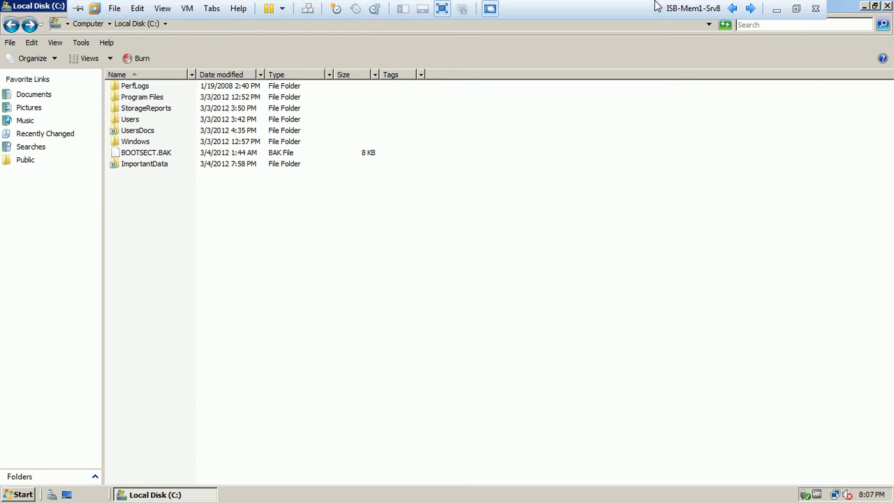
{"action": "left_click", "coordinate": [751, 9]}
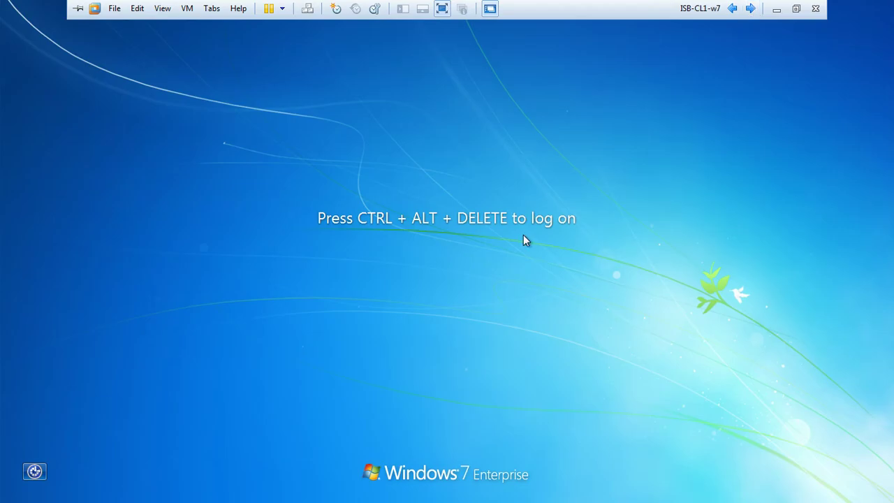
{"action": "key", "text": "ctrl+alt+Insert"}
{"action": "type", "text": "•••"}
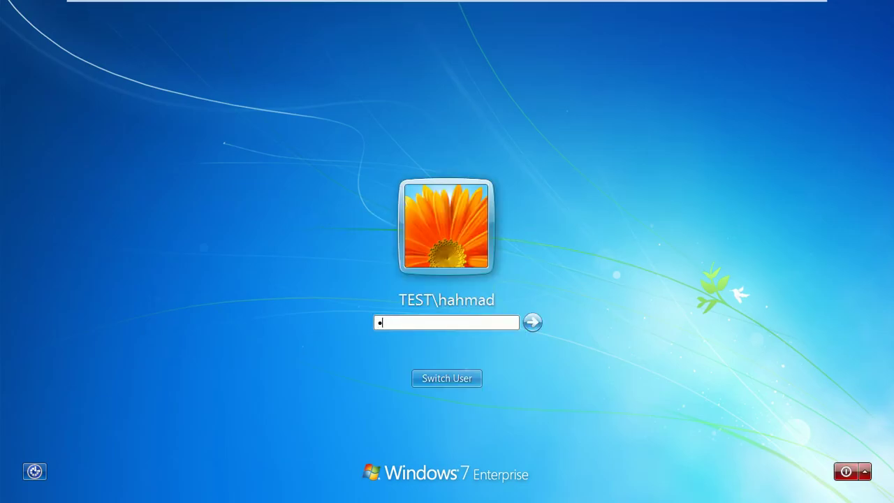
{"action": "type", "text": "••••"}
{"action": "key", "text": "Return"}
{"action": "key", "text": "Return"}
{"action": "type", "text": "•••••••"}
{"action": "key", "text": "Return"}
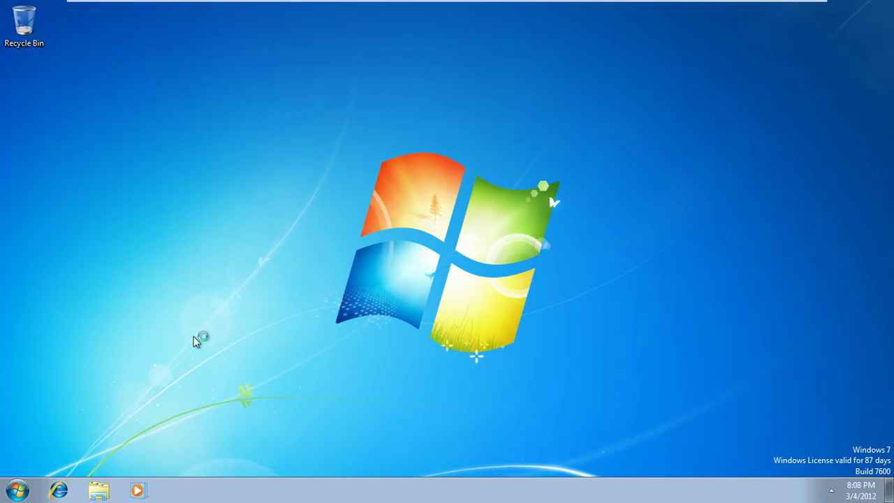
Step: Search \\isb-mem1-srv8\ from the Windows 7 Start menu and open the Data share
{"action": "left_click", "coordinate": [17, 491]}
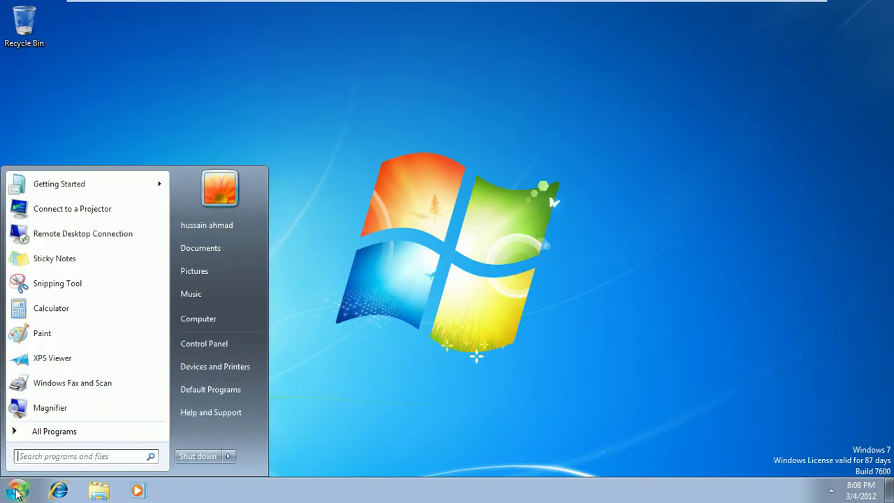
{"action": "left_click", "coordinate": [49, 456]}
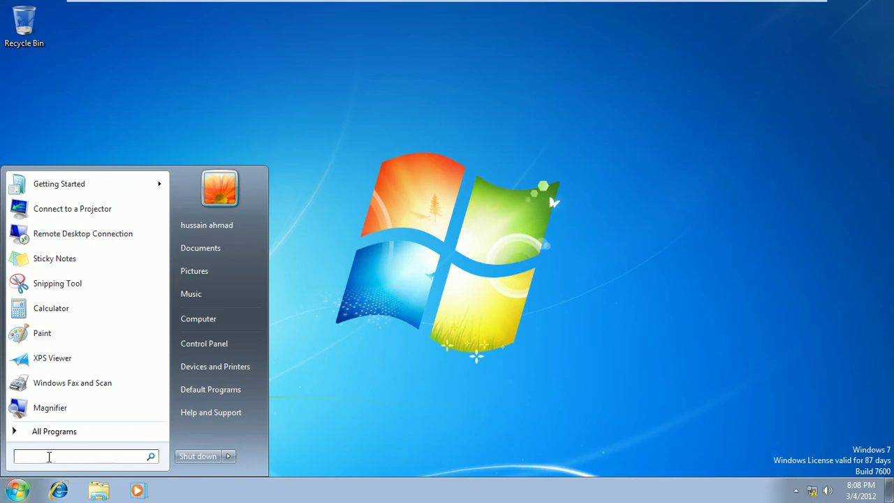
{"action": "type", "text": "\\\\"}
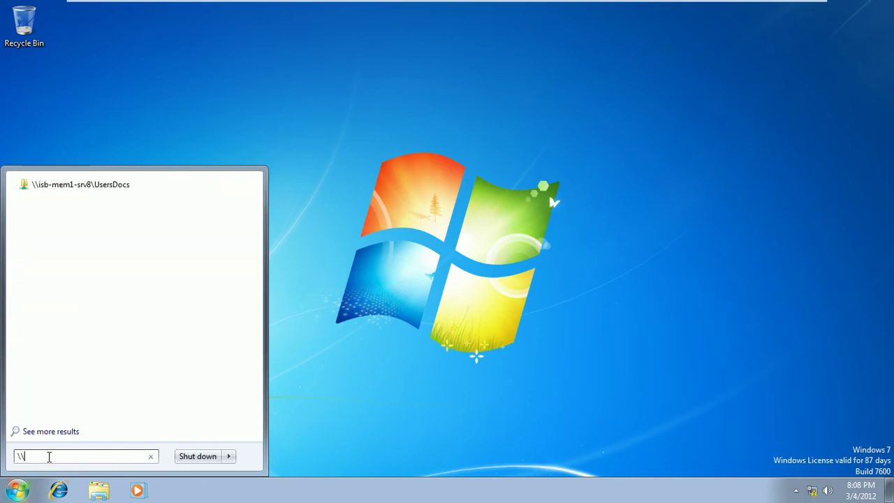
{"action": "type", "text": "isb-mem1-srv8\\"}
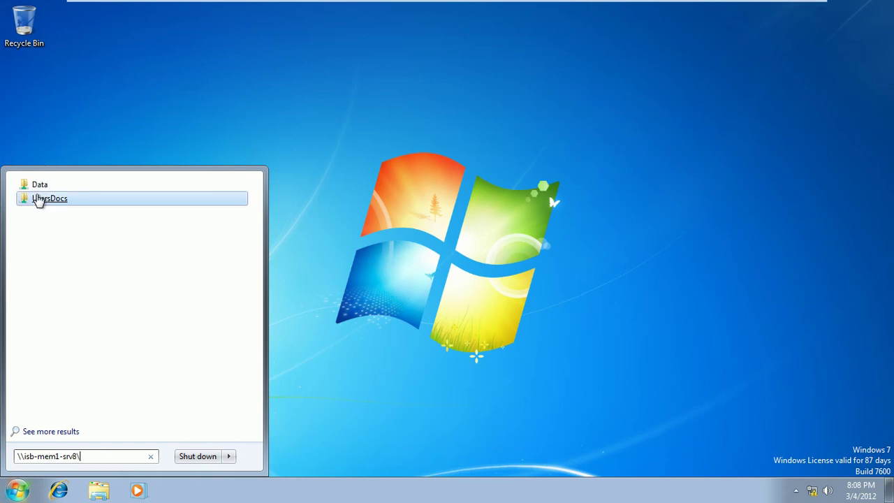
{"action": "left_click", "coordinate": [40, 187]}
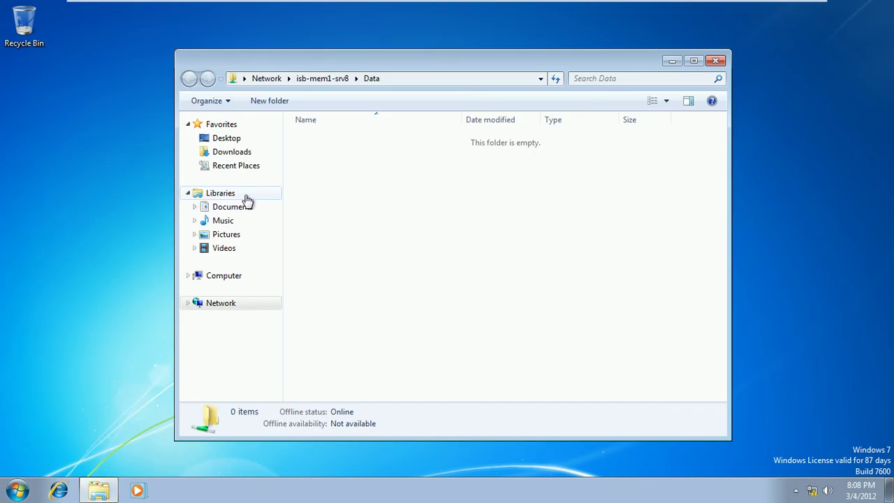
Step: Create an empty text document named Data1 in the Data share, then switch back to the server
{"action": "right_click", "coordinate": [312, 146]}
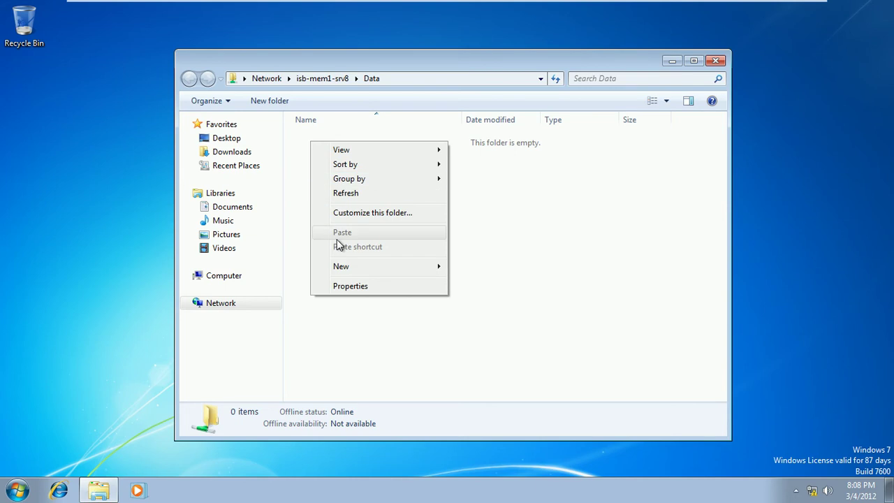
{"action": "mouse_move", "coordinate": [339, 266]}
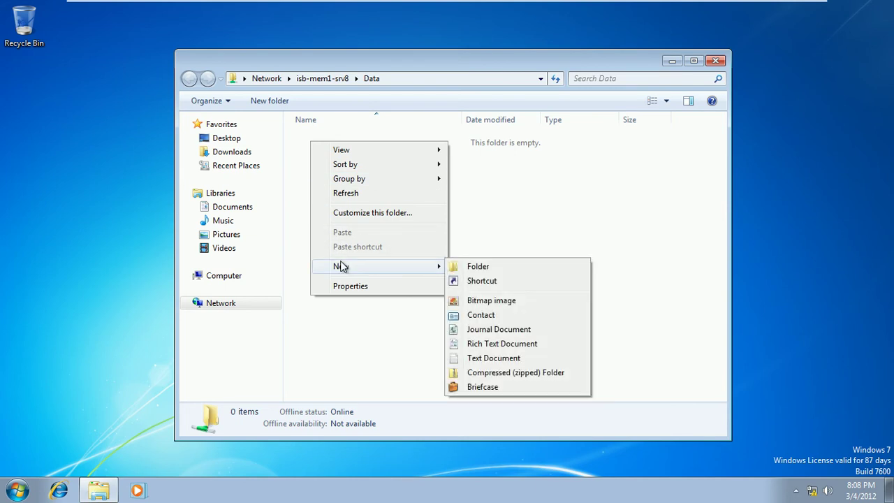
{"action": "left_click", "coordinate": [491, 359]}
{"action": "type", "text": "Data1"}
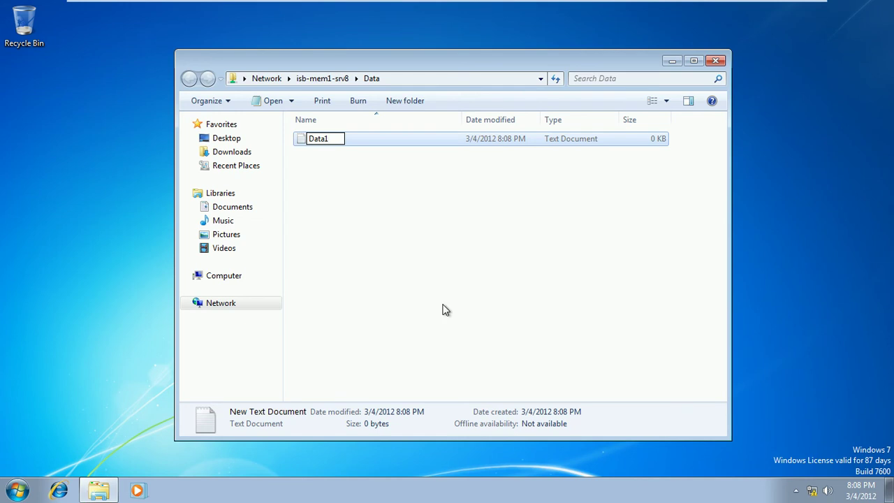
{"action": "left_click", "coordinate": [413, 278]}
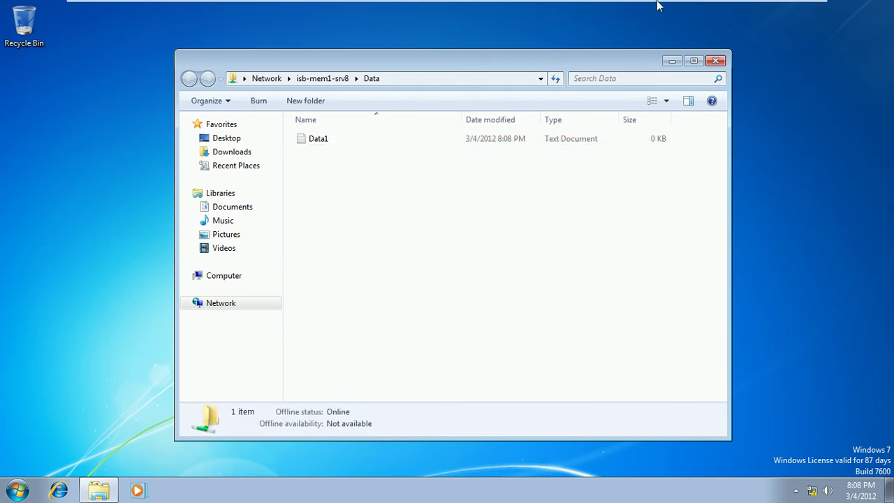
{"action": "mouse_move", "coordinate": [690, 5]}
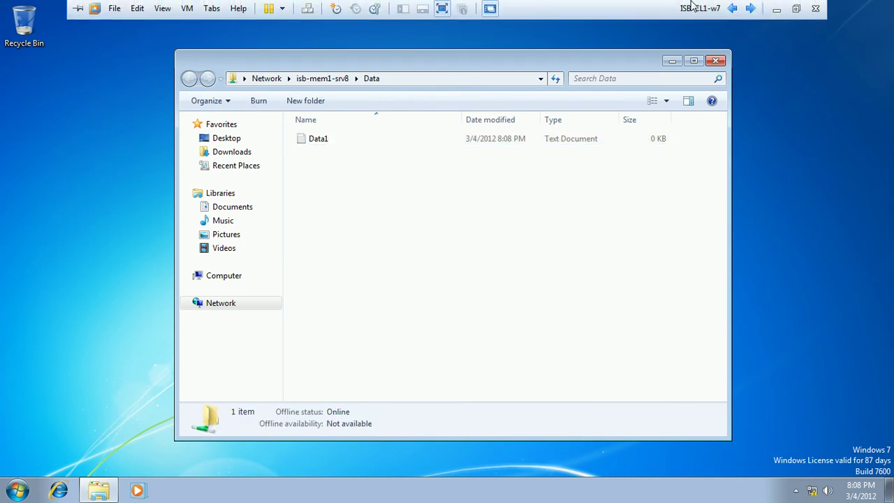
{"action": "left_click", "coordinate": [750, 9]}
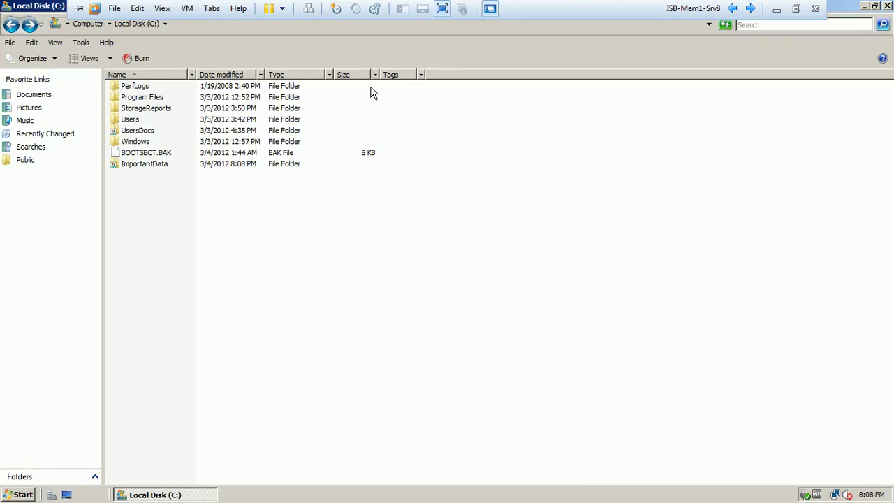
Step: Open ImportantData on the server to confirm Data1 is there, then close it
{"action": "left_click", "coordinate": [154, 166]}
{"action": "double_click", "coordinate": [154, 168]}
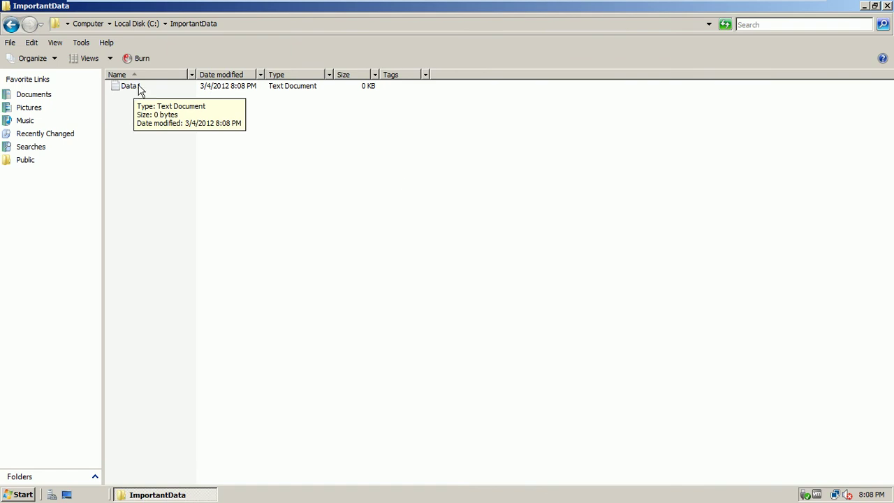
{"action": "left_click", "coordinate": [887, 5]}
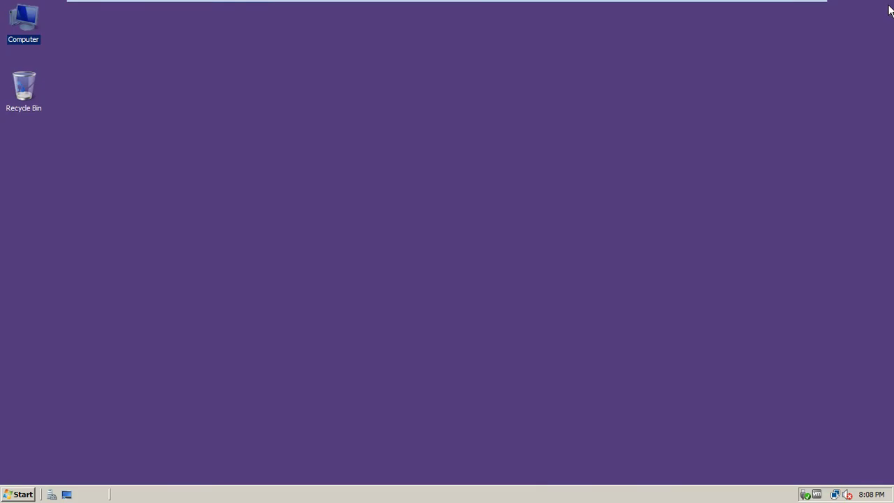
Step: Refresh the server desktop and open Local Disk (C:) from Computer
{"action": "right_click", "coordinate": [299, 57]}
{"action": "left_click", "coordinate": [322, 86]}
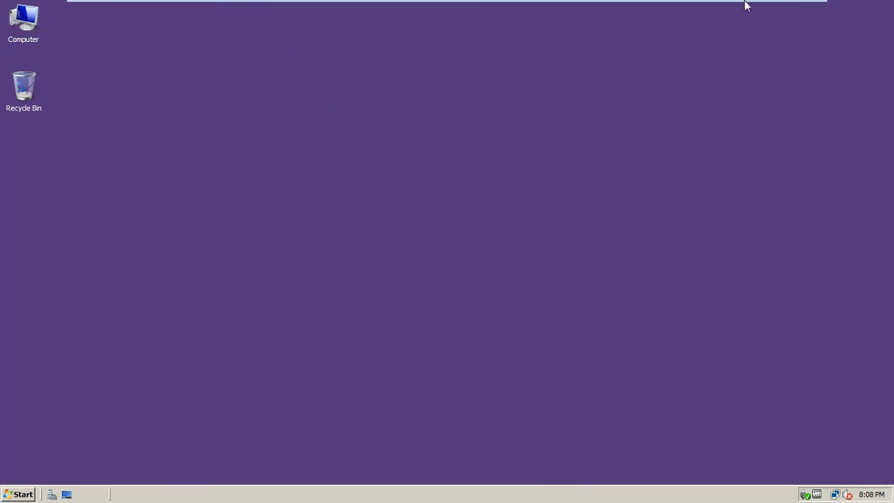
{"action": "mouse_move", "coordinate": [737, 2]}
{"action": "double_click", "coordinate": [30, 42]}
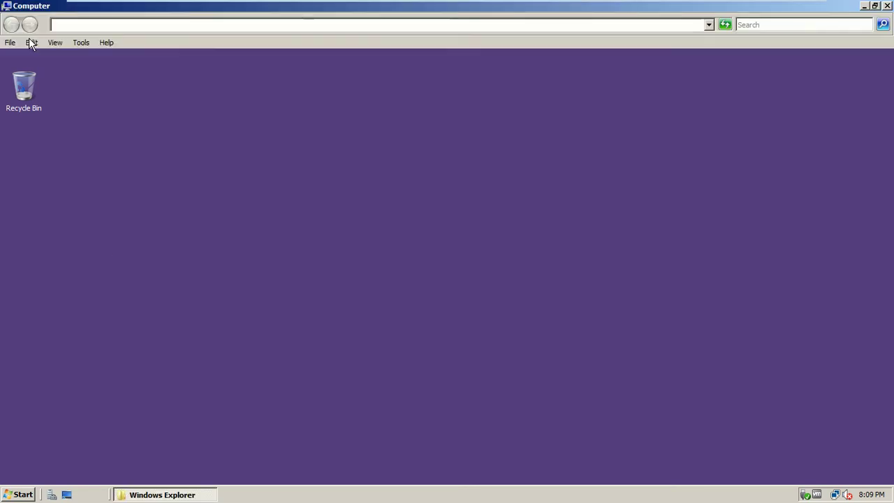
{"action": "left_click", "coordinate": [141, 104]}
{"action": "double_click", "coordinate": [142, 105]}
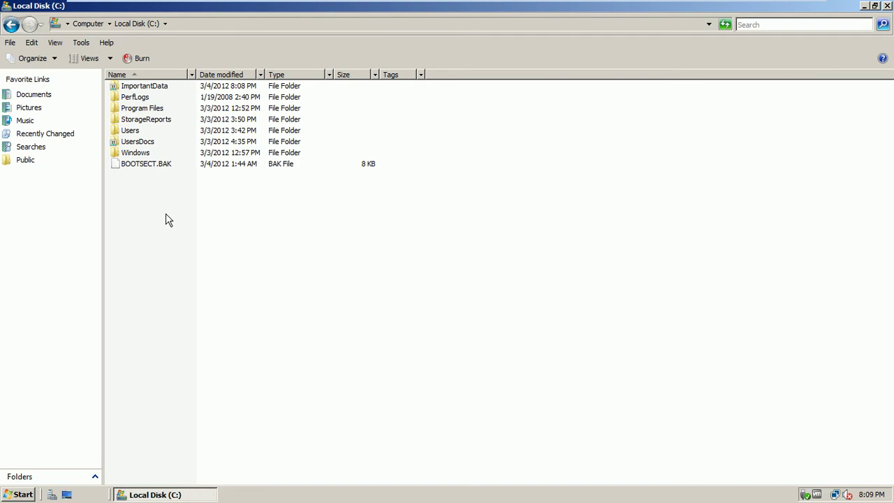
Step: Open ImportantData's Advanced Sharing from the Sharing tab and bring up its Caching settings
{"action": "right_click", "coordinate": [147, 89]}
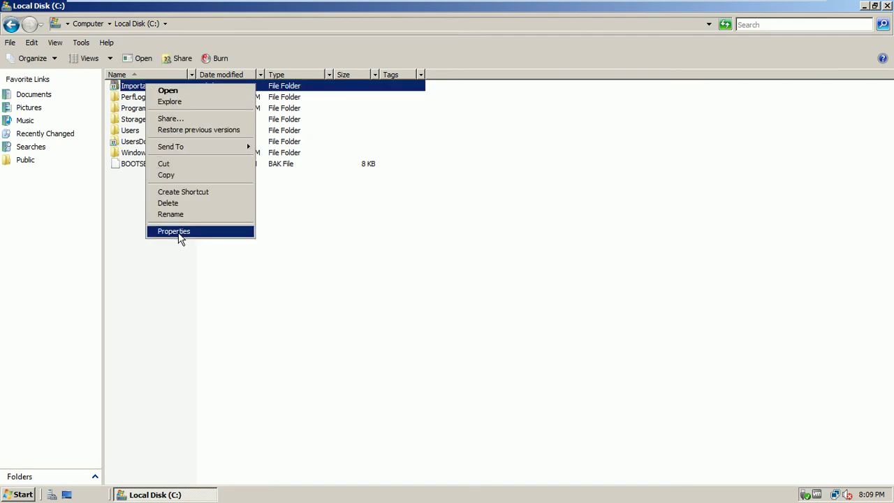
{"action": "left_click", "coordinate": [179, 235]}
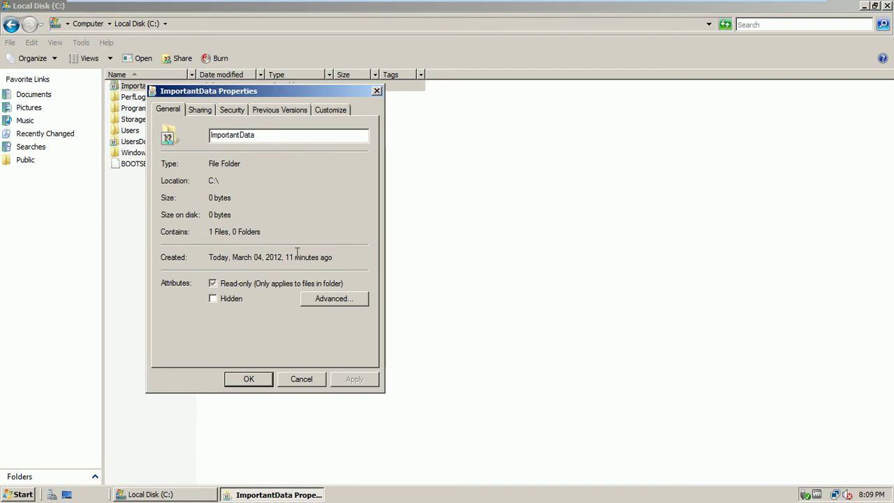
{"action": "left_click", "coordinate": [200, 111]}
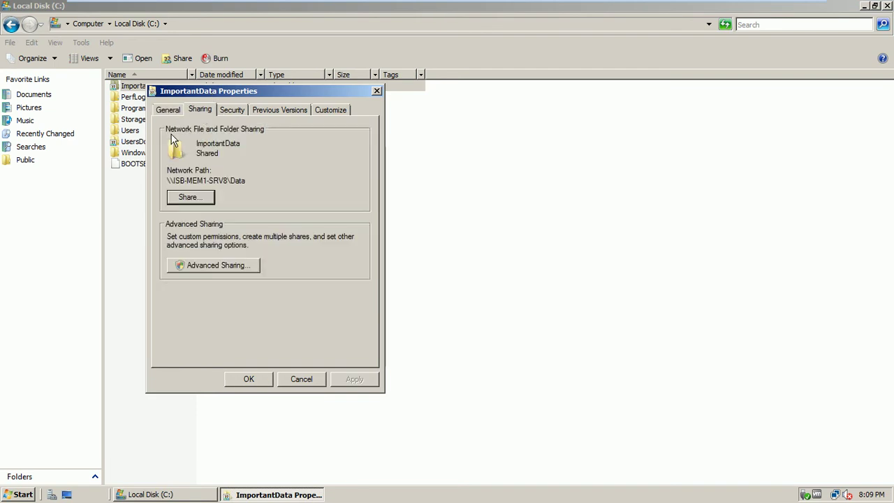
{"action": "left_click", "coordinate": [204, 264]}
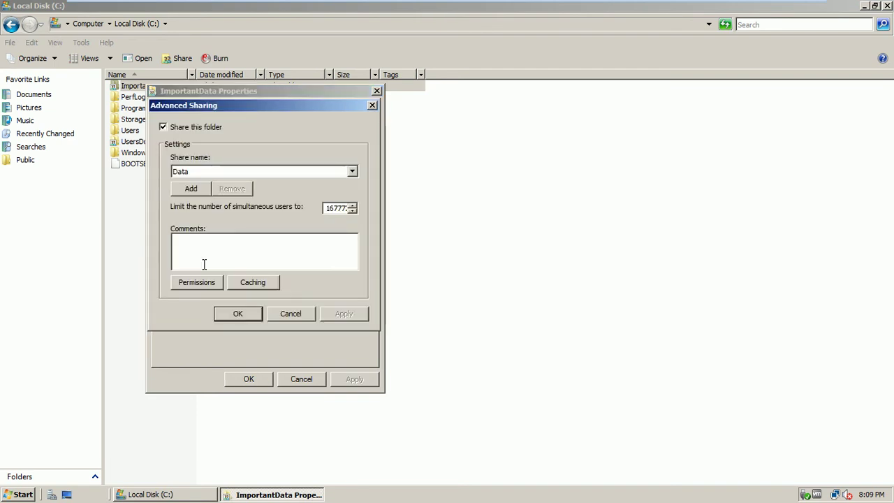
{"action": "left_click_drag", "start_coordinate": [265, 102], "coordinate": [391, 95]}
{"action": "left_click", "coordinate": [346, 251]}
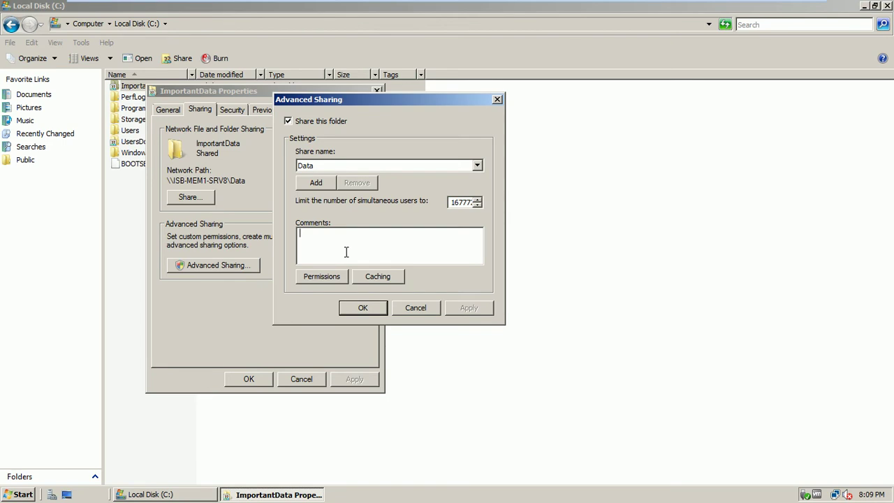
{"action": "left_click", "coordinate": [382, 276]}
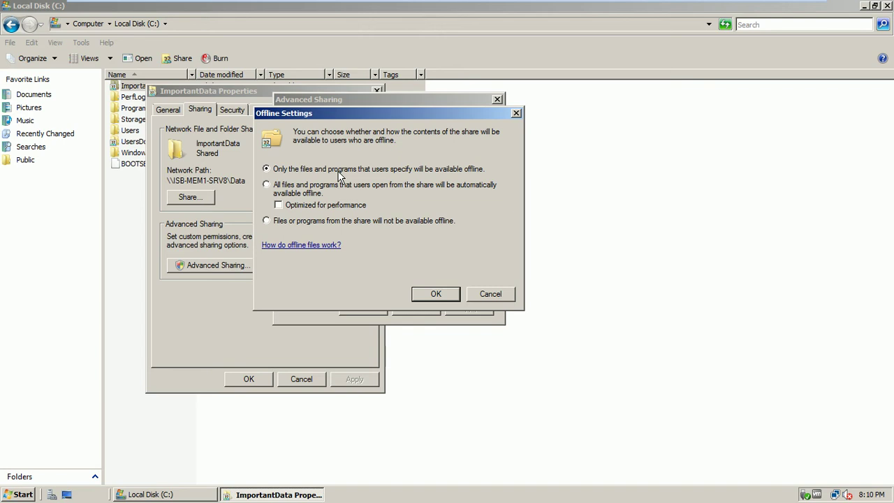
Step: Try the automatic offline availability option, then restore the server VM to full screen
{"action": "left_click", "coordinate": [266, 185]}
{"action": "left_click", "coordinate": [294, 204]}
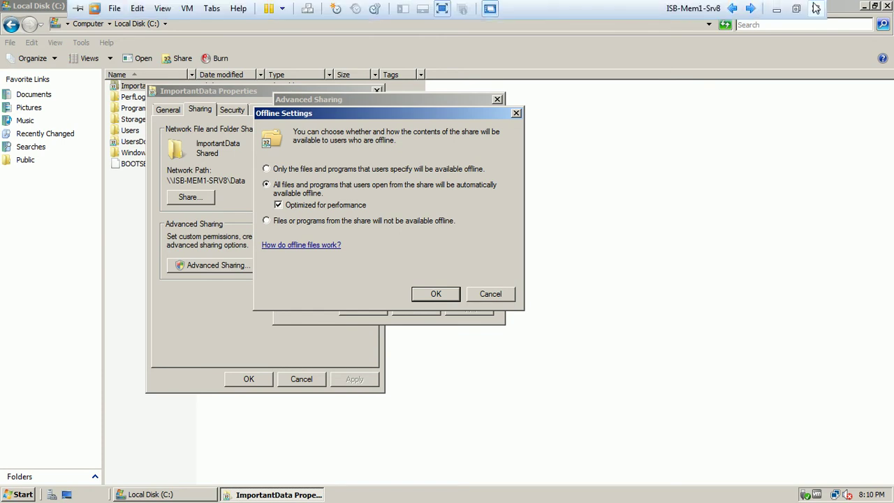
{"action": "left_click", "coordinate": [796, 9]}
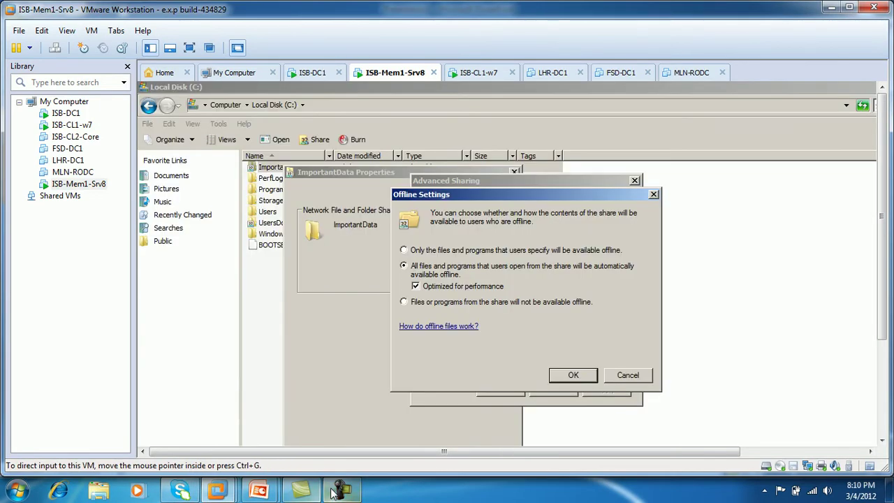
{"action": "left_click", "coordinate": [335, 491]}
{"action": "left_click", "coordinate": [829, 438]}
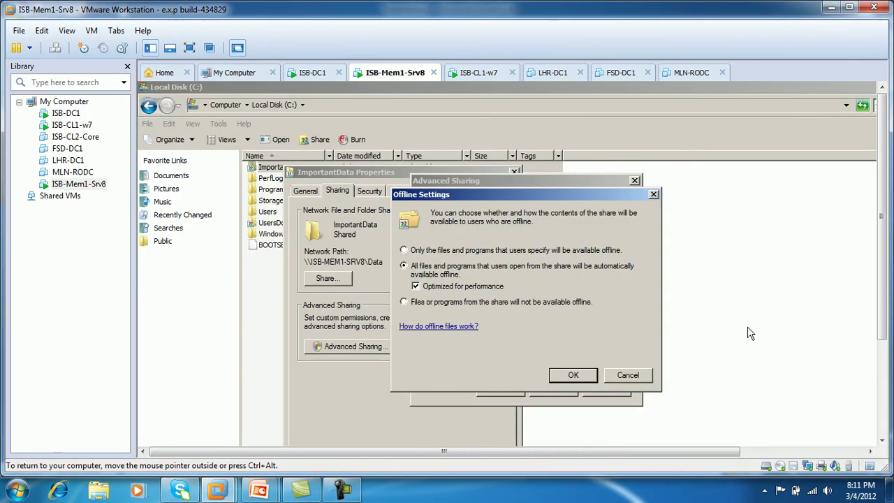
{"action": "left_click", "coordinate": [189, 48]}
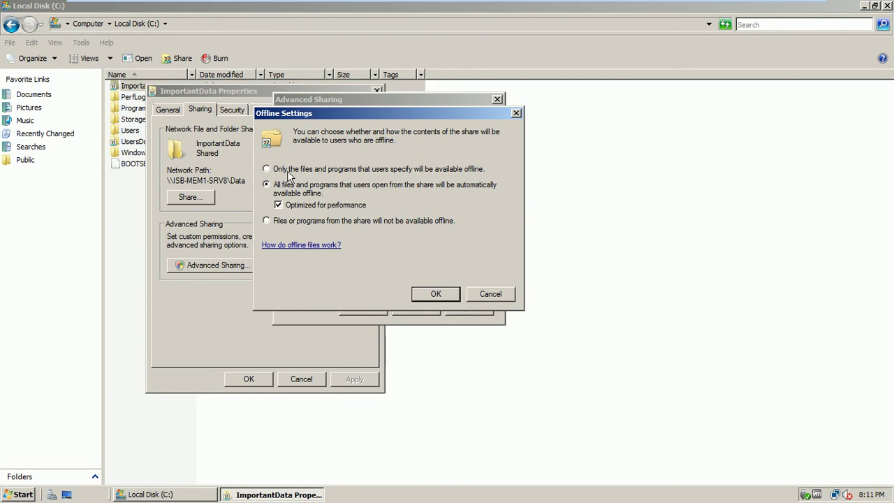
Step: Cancel Offline Settings and Advanced Sharing, and close ImportantData Properties unchanged
{"action": "left_click", "coordinate": [487, 296]}
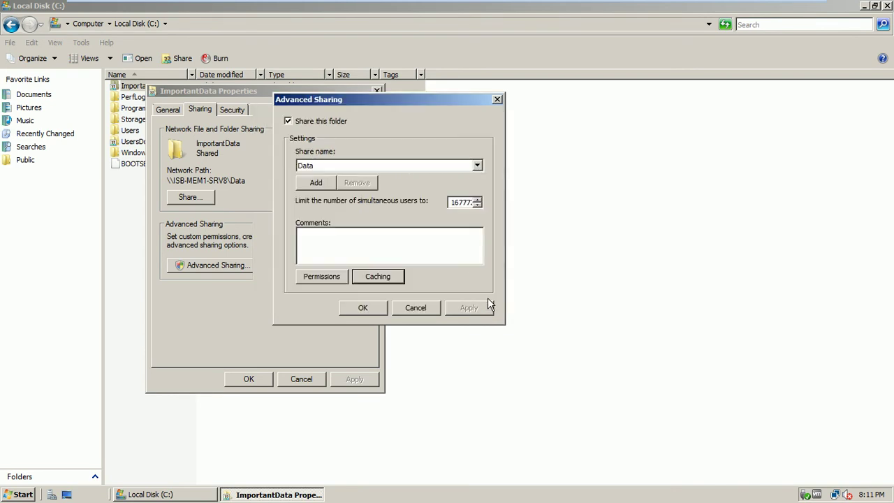
{"action": "left_click", "coordinate": [377, 277]}
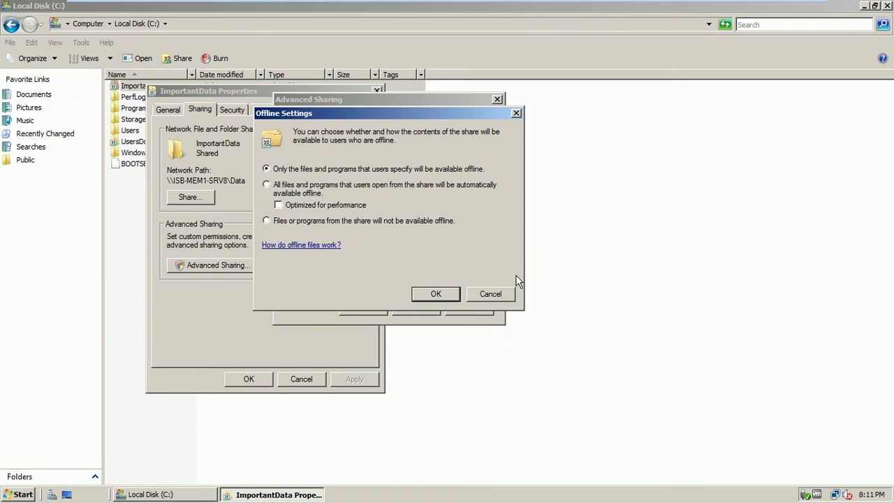
{"action": "left_click", "coordinate": [504, 294]}
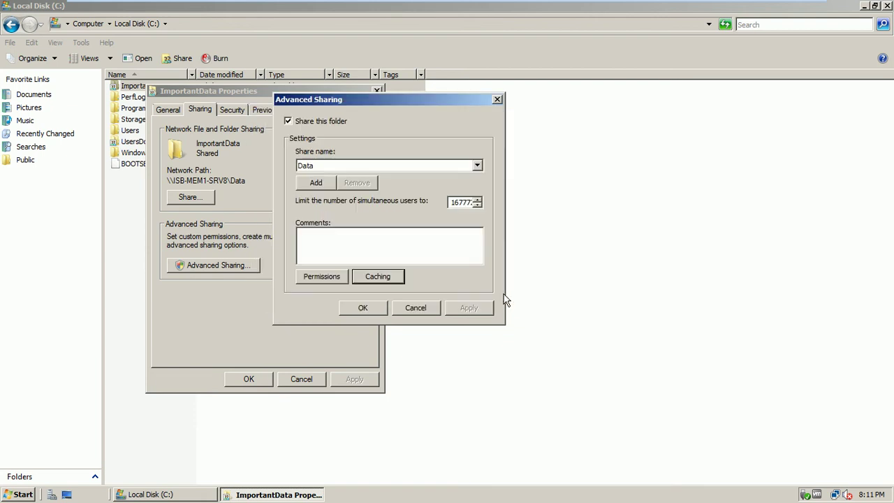
{"action": "left_click", "coordinate": [427, 312]}
{"action": "left_click", "coordinate": [269, 381]}
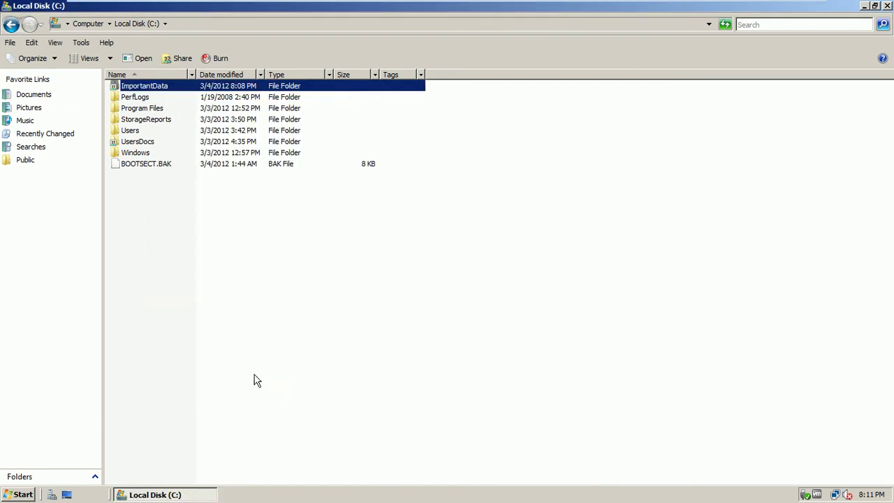
{"action": "mouse_move", "coordinate": [653, 5]}
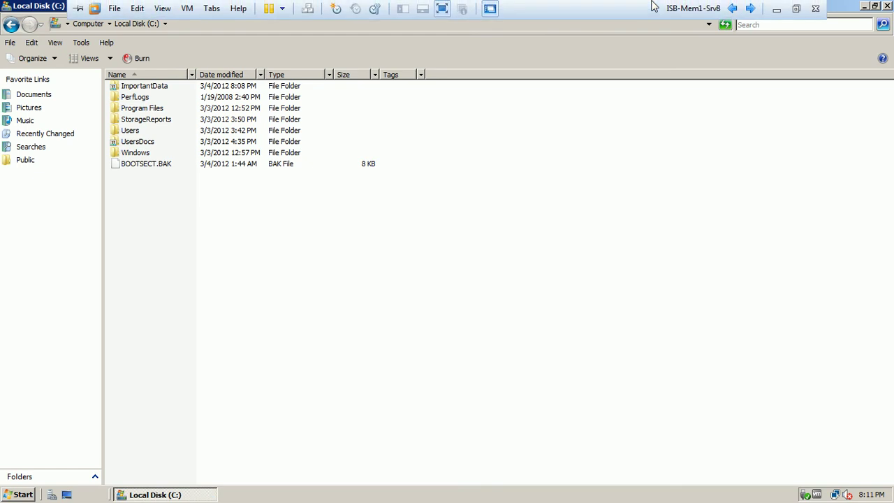
{"action": "left_click", "coordinate": [749, 8]}
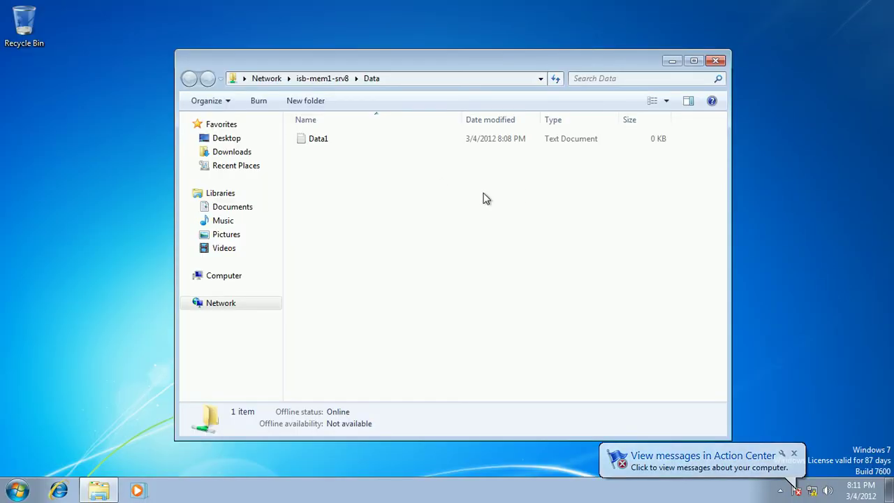
{"action": "right_click", "coordinate": [467, 207]}
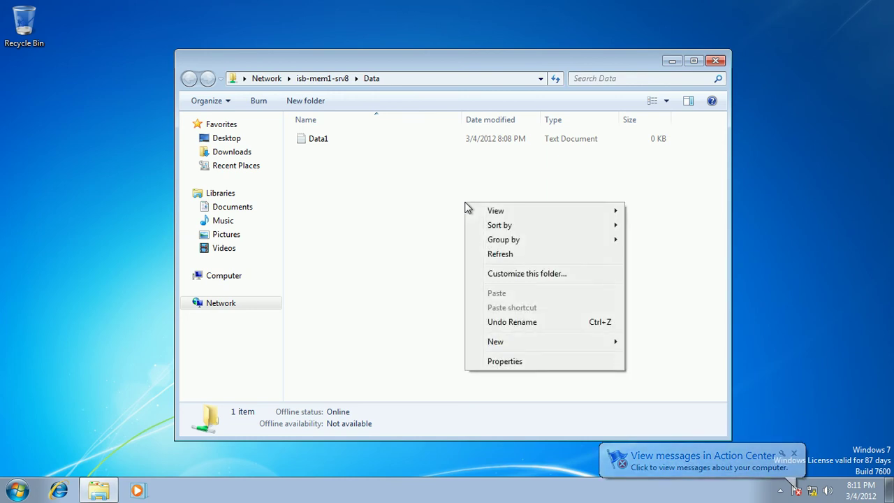
{"action": "left_click", "coordinate": [487, 256]}
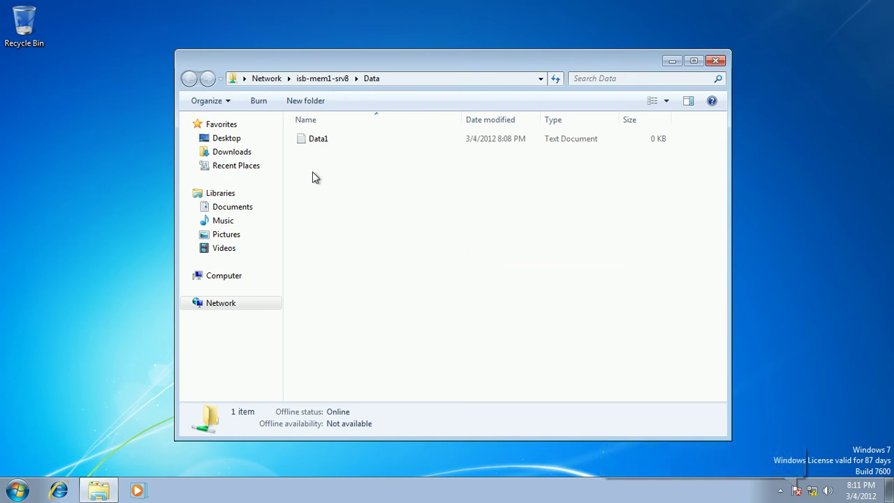
{"action": "right_click", "coordinate": [304, 143]}
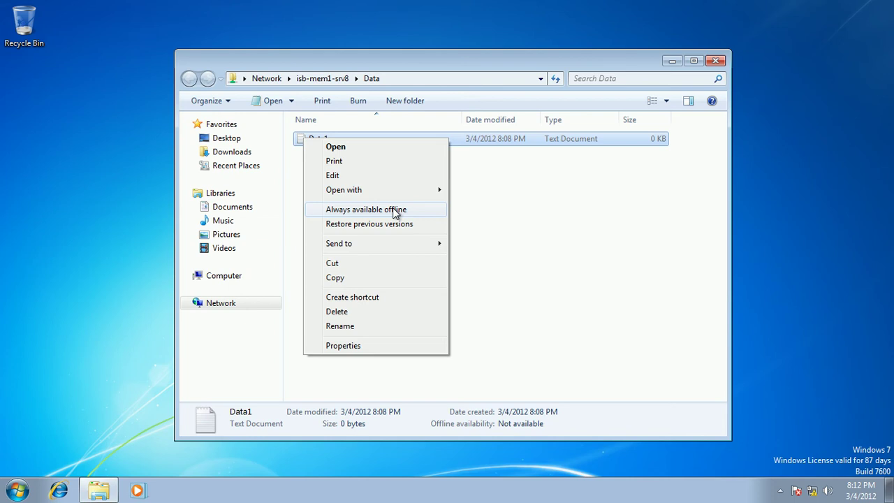
{"action": "left_click", "coordinate": [487, 226]}
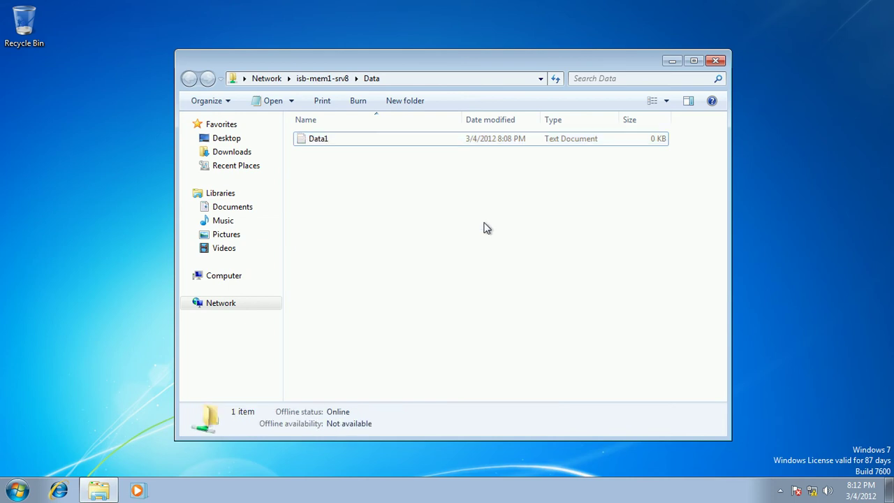
{"action": "mouse_move", "coordinate": [659, 6]}
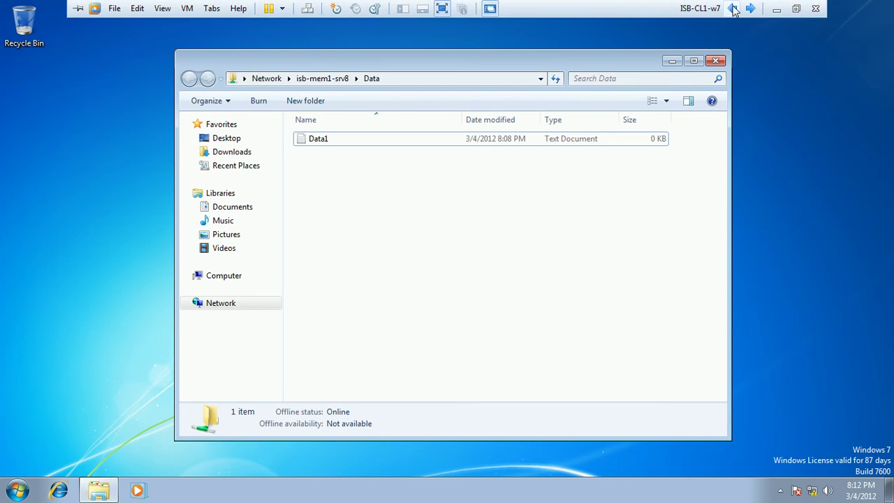
{"action": "left_click", "coordinate": [731, 8]}
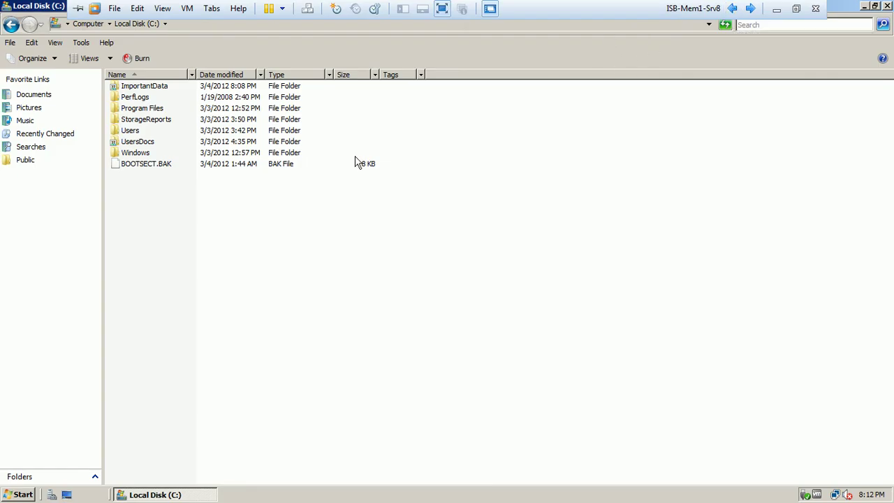
Step: Set ImportantData share caching to 'All files and programs…' available offline, then apply and close
{"action": "right_click", "coordinate": [140, 87]}
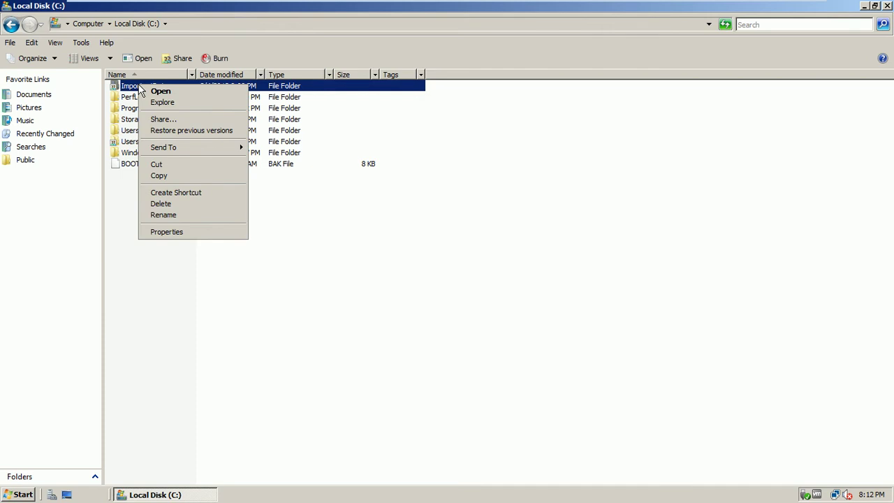
{"action": "left_click", "coordinate": [167, 232]}
{"action": "left_click", "coordinate": [193, 112]}
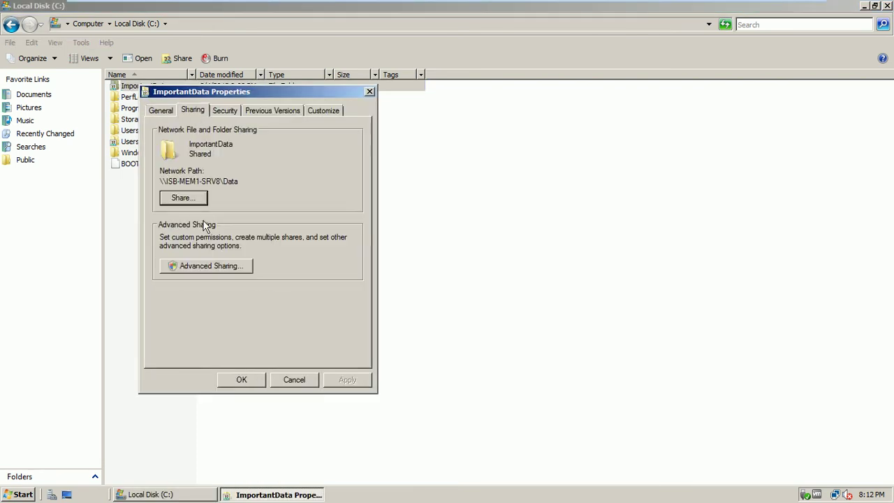
{"action": "left_click", "coordinate": [225, 269]}
{"action": "left_click", "coordinate": [251, 281]}
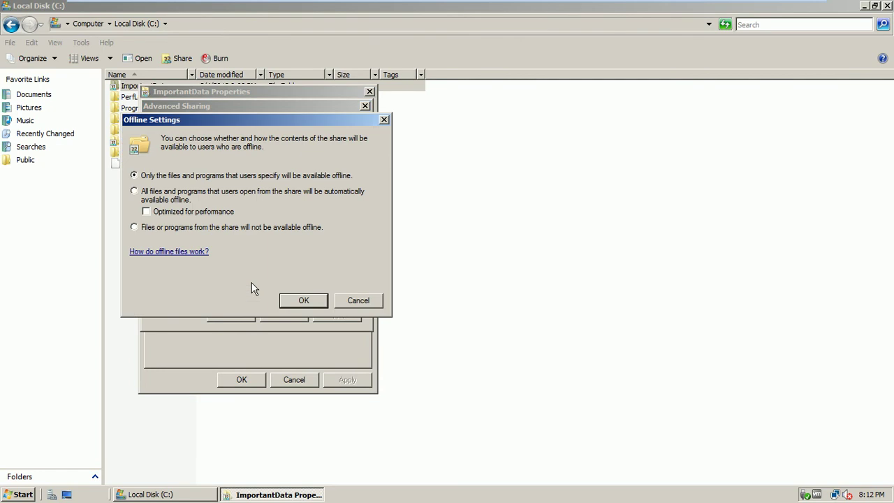
{"action": "left_click", "coordinate": [176, 200]}
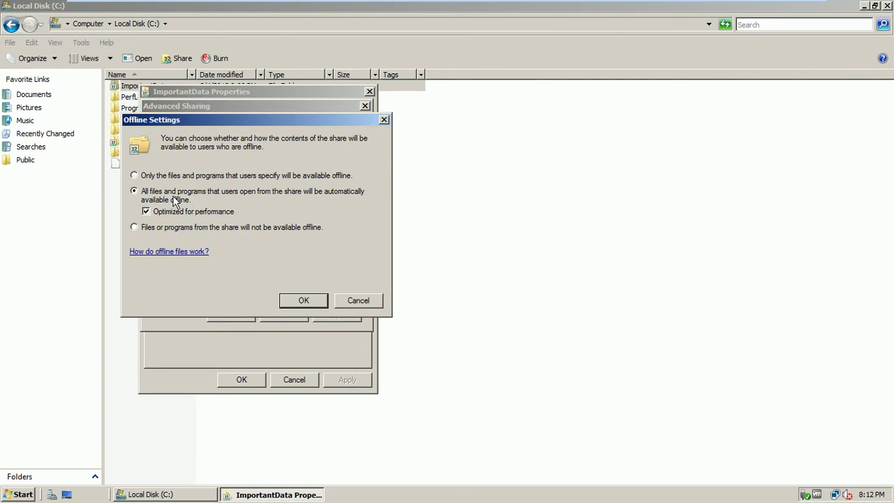
{"action": "left_click", "coordinate": [302, 300]}
{"action": "left_click", "coordinate": [329, 319]}
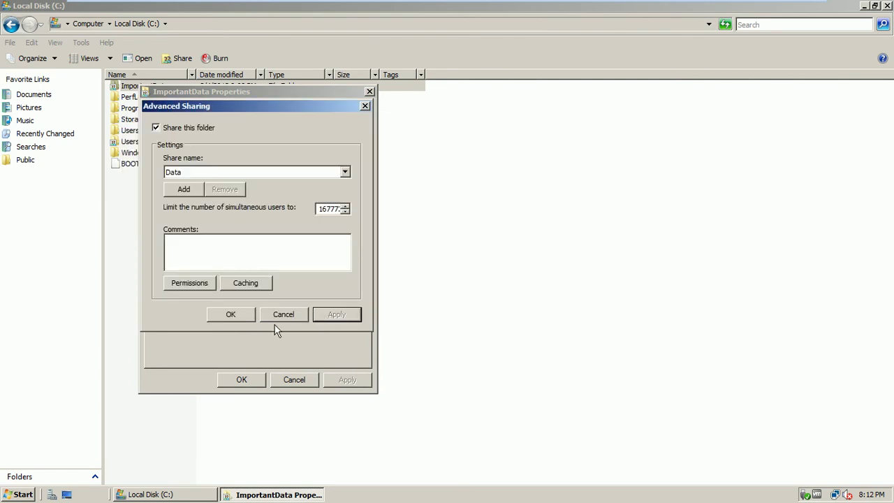
{"action": "left_click", "coordinate": [235, 318]}
{"action": "left_click", "coordinate": [246, 379]}
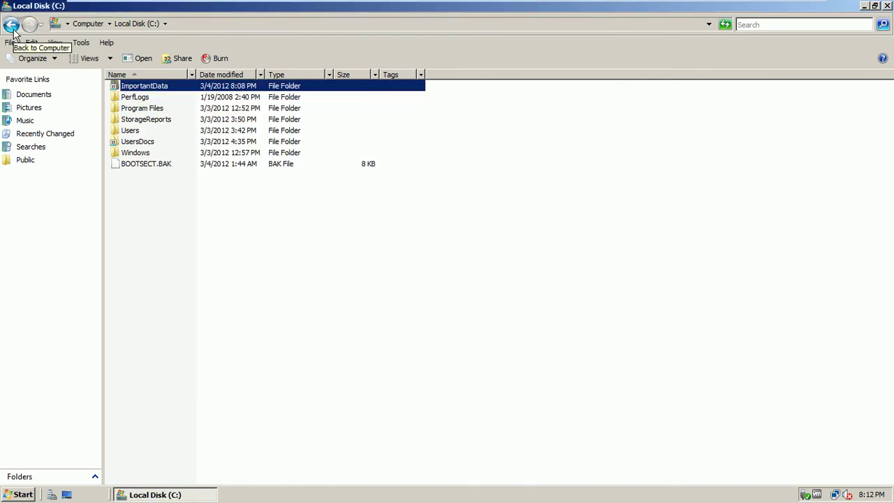
Step: On the Windows 7 client, refresh and close the Data share window, then refresh the desktop
{"action": "mouse_move", "coordinate": [614, 2]}
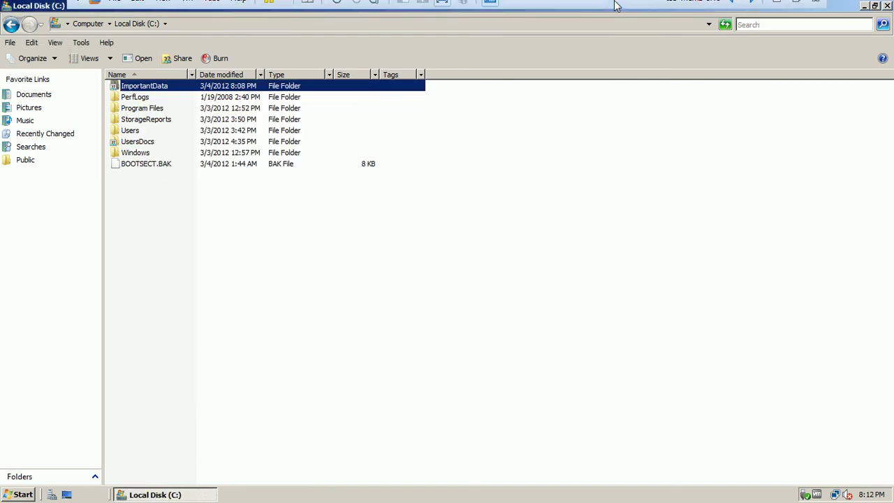
{"action": "left_click", "coordinate": [751, 9]}
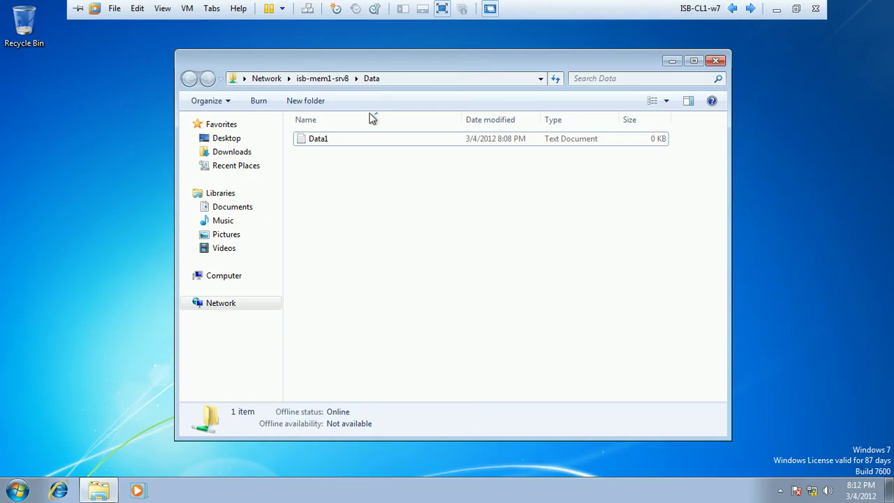
{"action": "right_click", "coordinate": [327, 191]}
{"action": "left_click", "coordinate": [351, 239]}
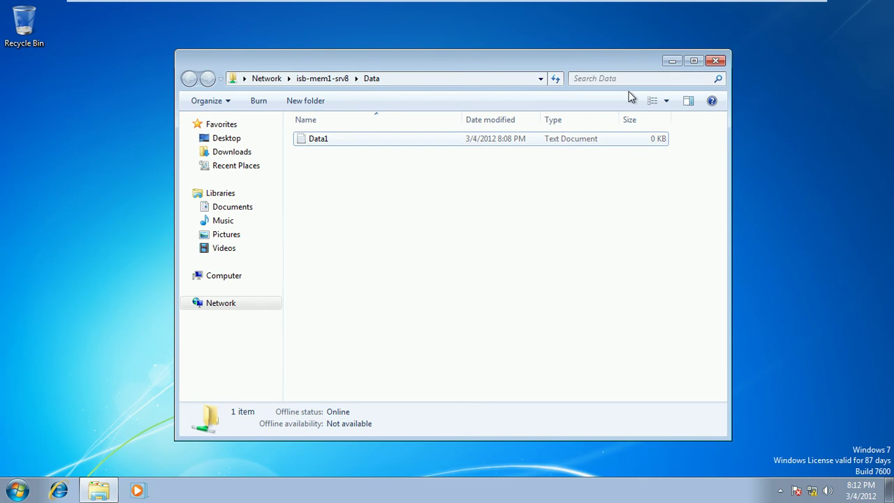
{"action": "left_click", "coordinate": [714, 62]}
{"action": "right_click", "coordinate": [351, 163]}
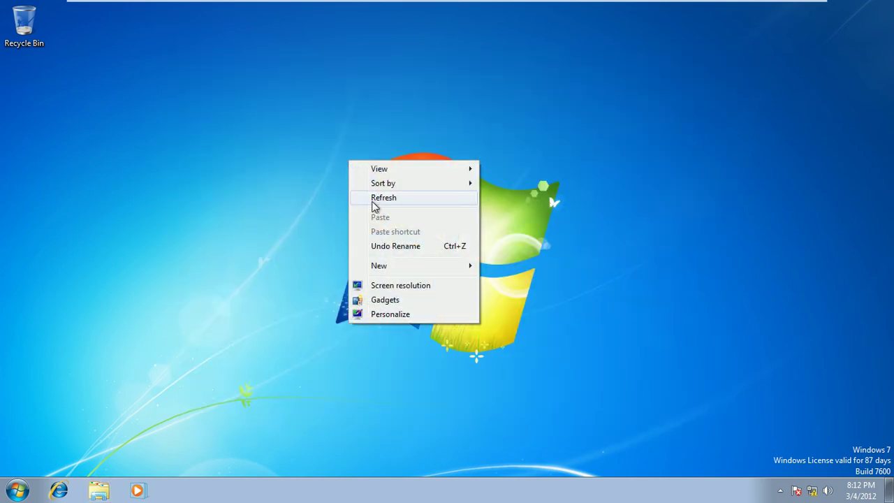
{"action": "left_click", "coordinate": [374, 203]}
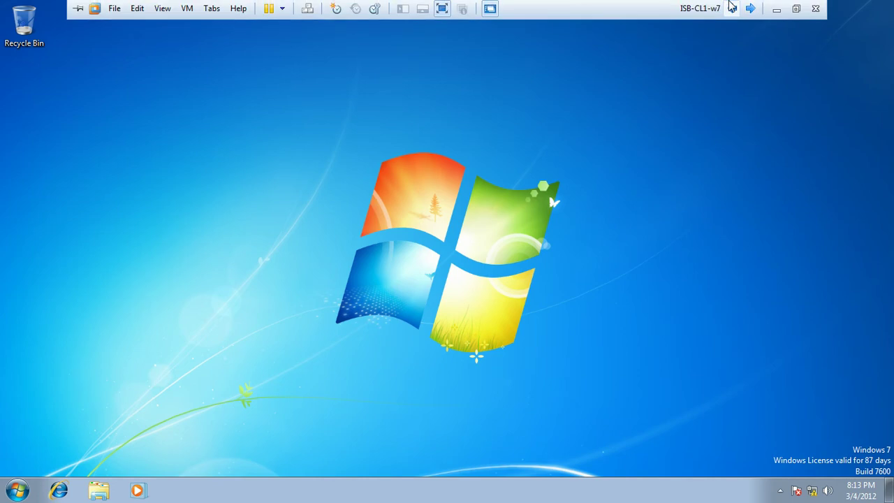
Step: Close the server's Local Disk (C:) window and discard the scratch Presentation1 in PowerPoint
{"action": "left_click", "coordinate": [750, 9]}
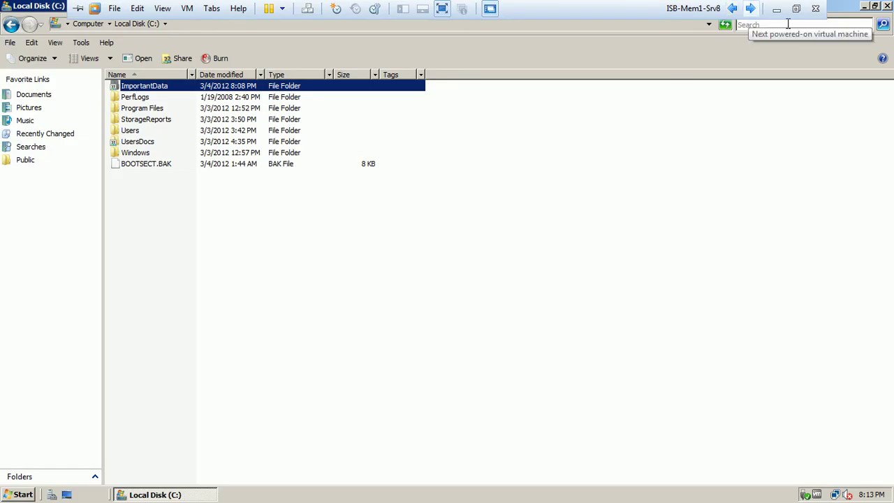
{"action": "left_click", "coordinate": [888, 6]}
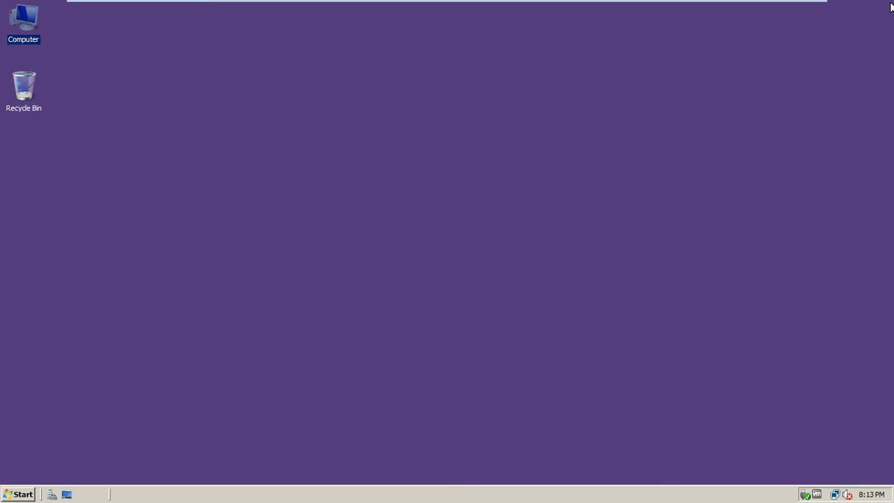
{"action": "left_click", "coordinate": [775, 8]}
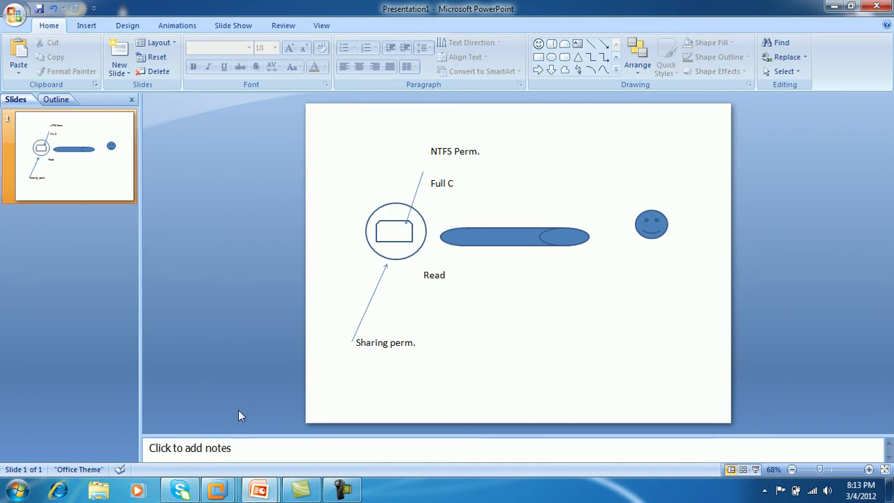
{"action": "left_click", "coordinate": [881, 7]}
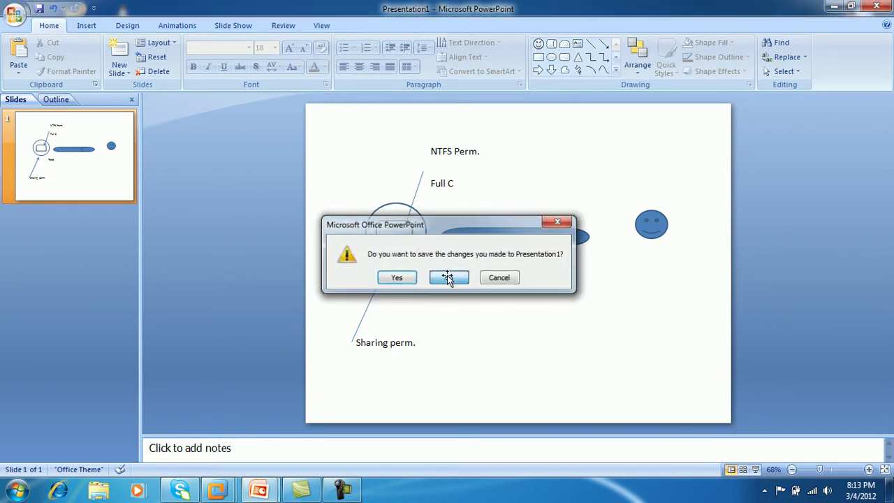
{"action": "left_click", "coordinate": [450, 276]}
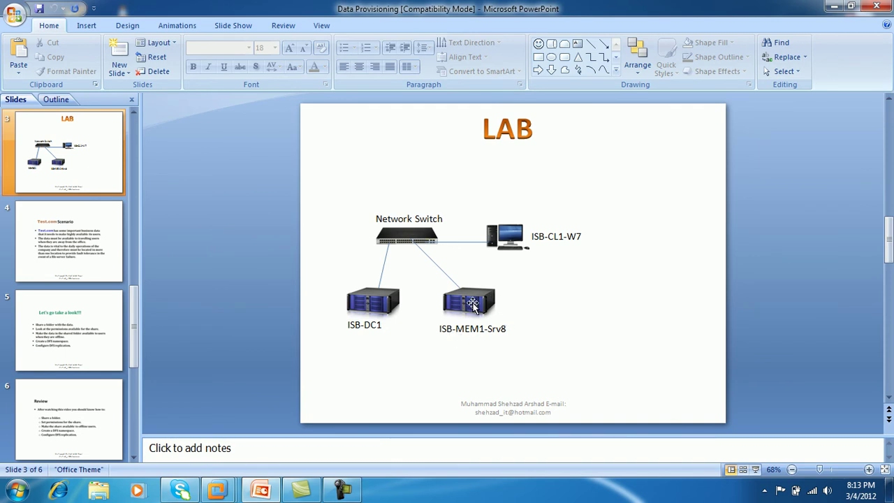
Step: Present the LAB network diagram slide from the current slide, then end the show
{"action": "left_click", "coordinate": [234, 28]}
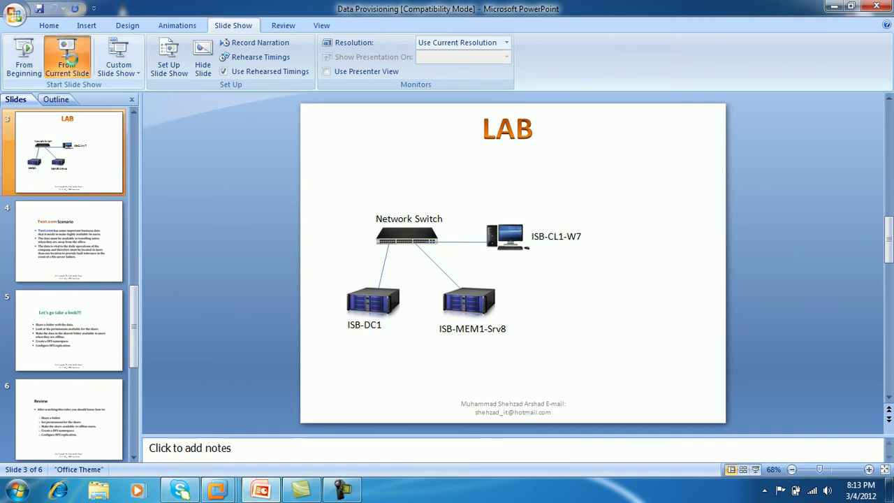
{"action": "left_click", "coordinate": [67, 59]}
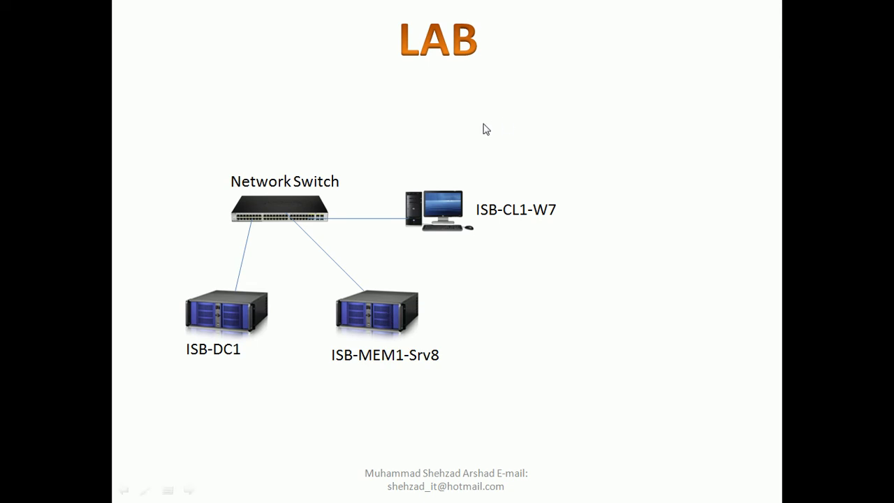
{"action": "key", "text": "Escape"}
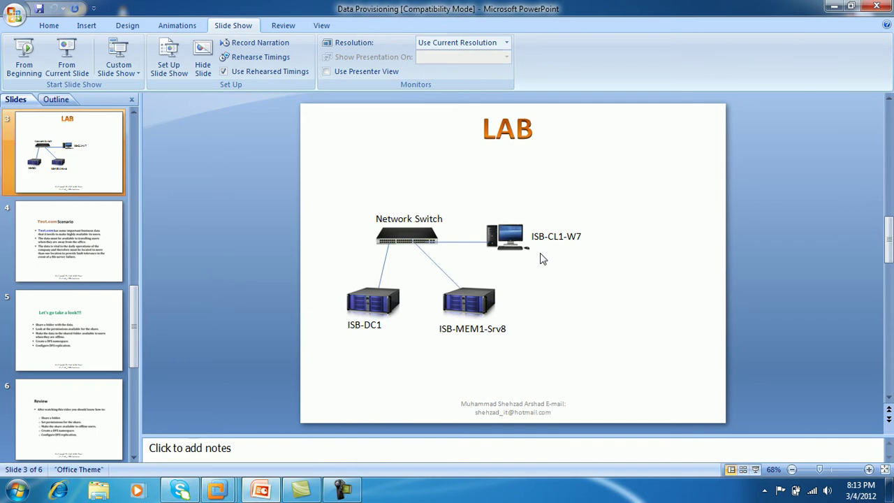
{"action": "left_click", "coordinate": [215, 491]}
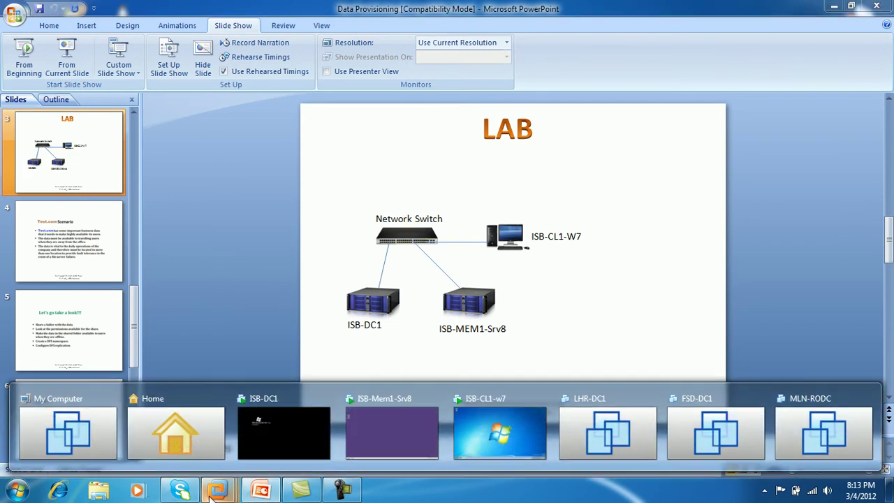
Step: Switch to the ISB-Mem1-Srv8 server and refresh its desktop
{"action": "left_click", "coordinate": [388, 431]}
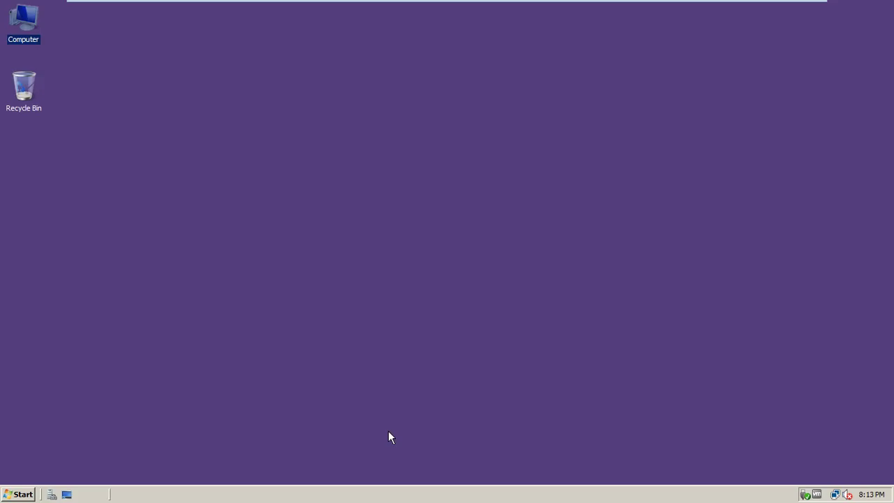
{"action": "right_click", "coordinate": [252, 77]}
{"action": "left_click", "coordinate": [268, 104]}
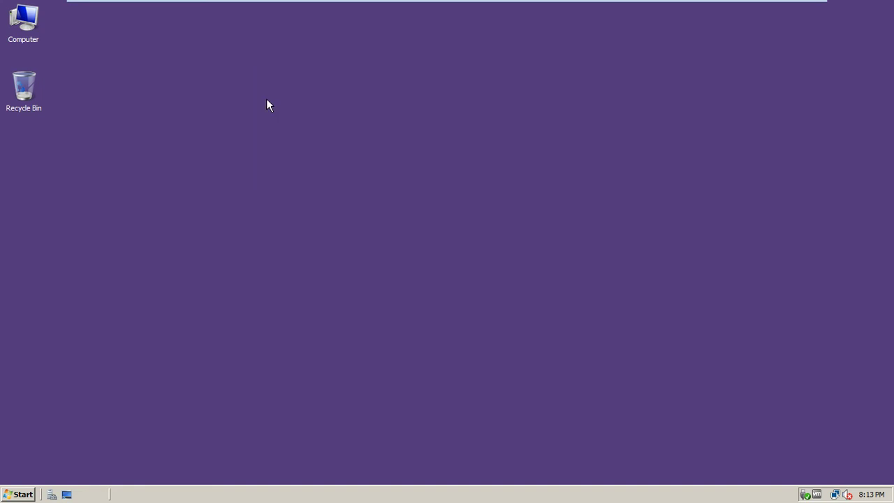
Step: Launch Server Manager, review the File Services role, then return to the Roles summary
{"action": "left_click", "coordinate": [52, 493]}
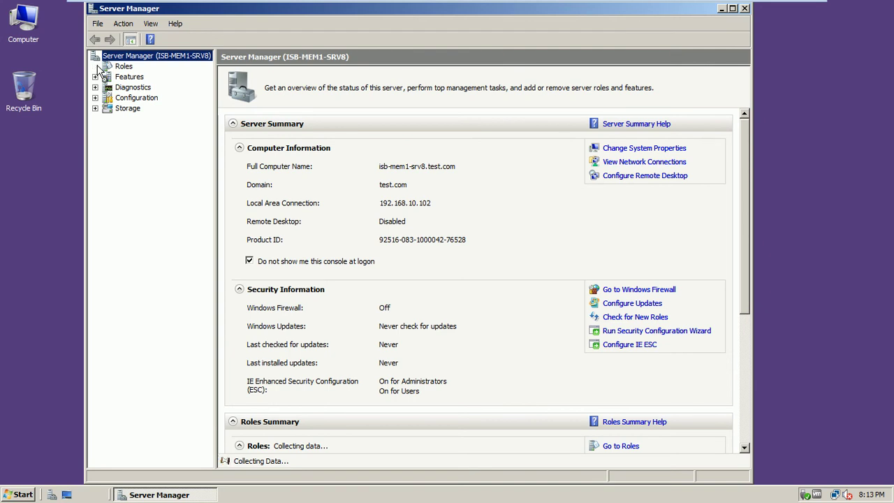
{"action": "left_click", "coordinate": [95, 66]}
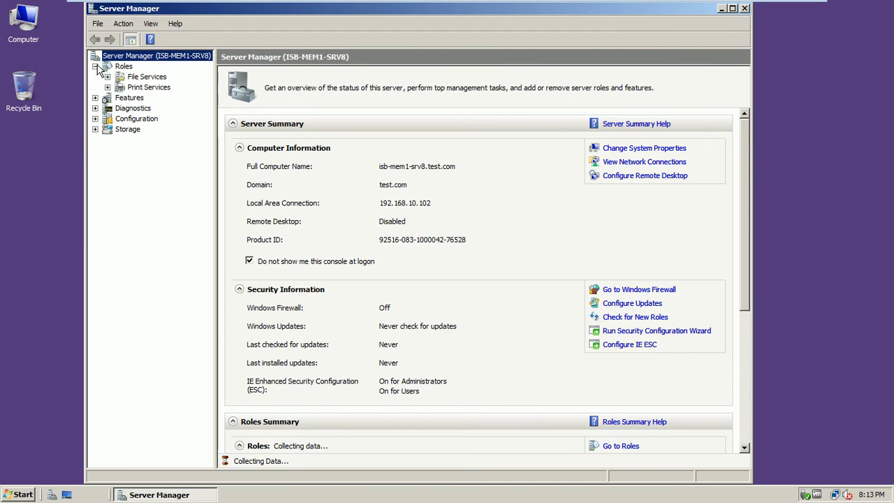
{"action": "left_click", "coordinate": [146, 77]}
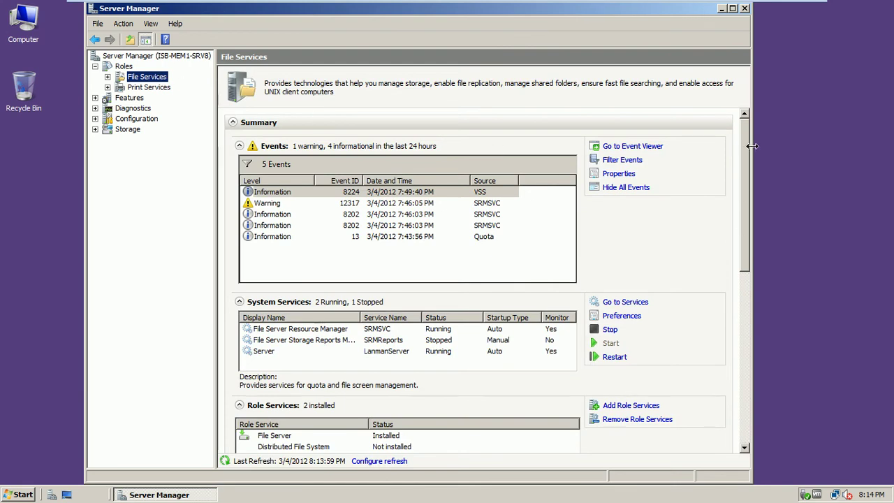
{"action": "left_click_drag", "start_coordinate": [745, 146], "coordinate": [757, 256]}
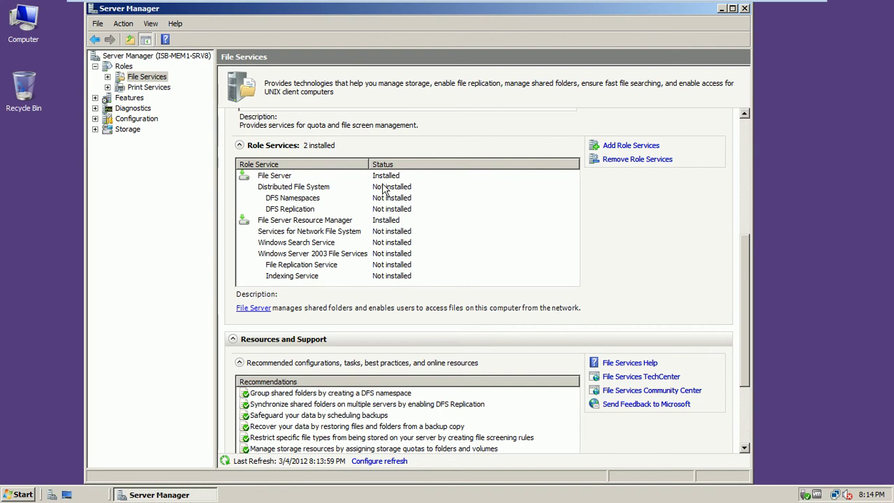
{"action": "left_click", "coordinate": [124, 66]}
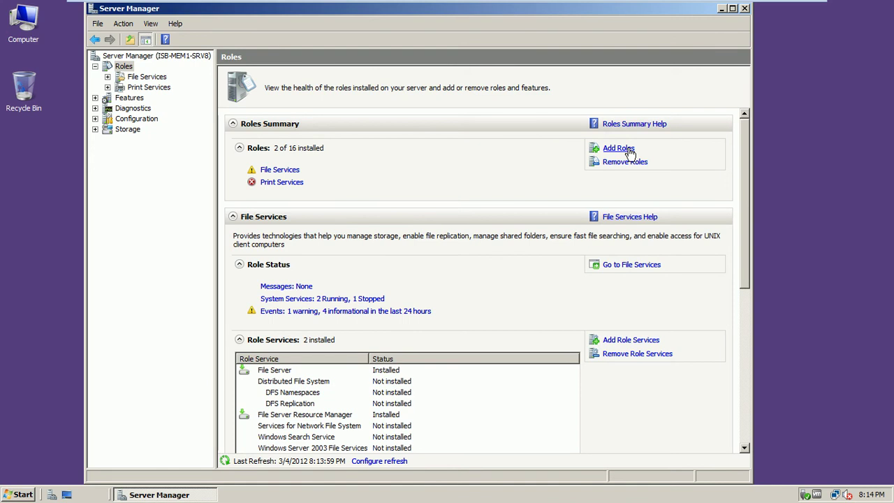
Step: Start the Add Roles wizard, then cancel it and confirm the cancellation
{"action": "left_click", "coordinate": [618, 148]}
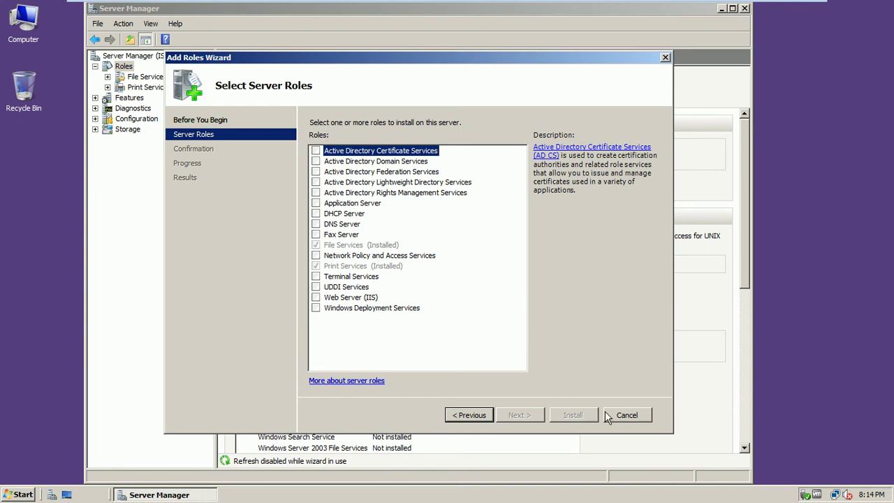
{"action": "left_click", "coordinate": [625, 414]}
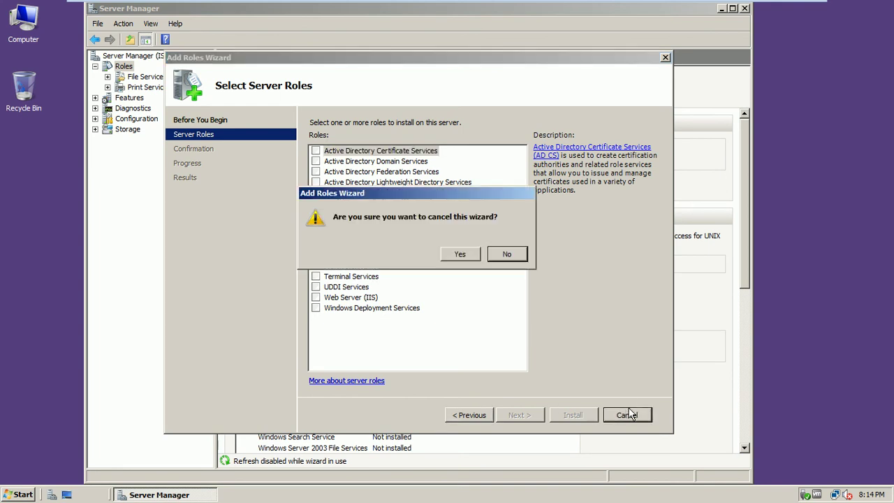
{"action": "left_click", "coordinate": [469, 257]}
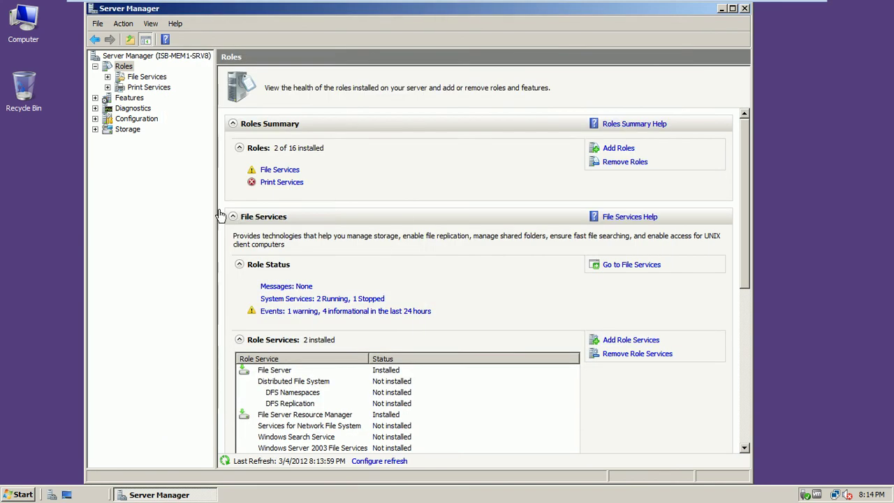
Step: Show the File Services page with its installed role services, File Server and File Server Resource Manager
{"action": "left_click", "coordinate": [146, 77]}
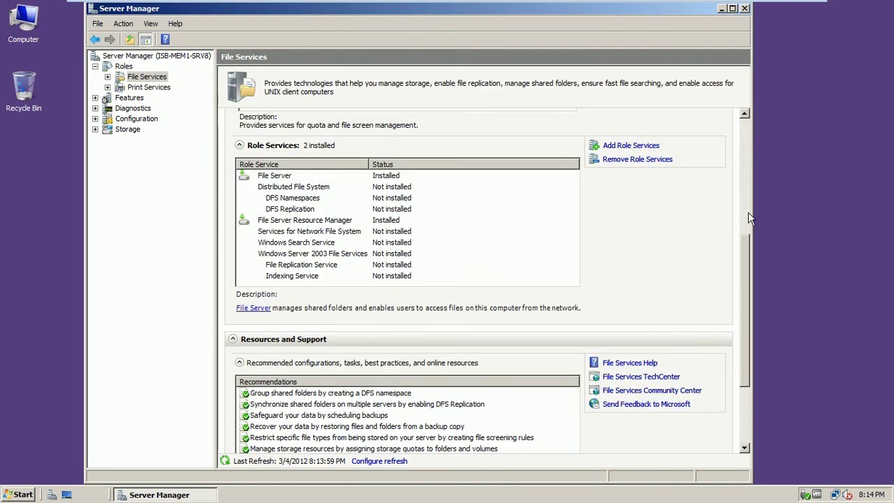
{"action": "scroll", "coordinate": [749, 199], "scroll_direction": "up", "scroll_amount": 1}
{"action": "mouse_move", "coordinate": [749, 199]}
{"action": "left_mouse_down"}
{"action": "mouse_move", "coordinate": [754, 115]}
{"action": "mouse_move", "coordinate": [748, 212]}
{"action": "left_mouse_up"}
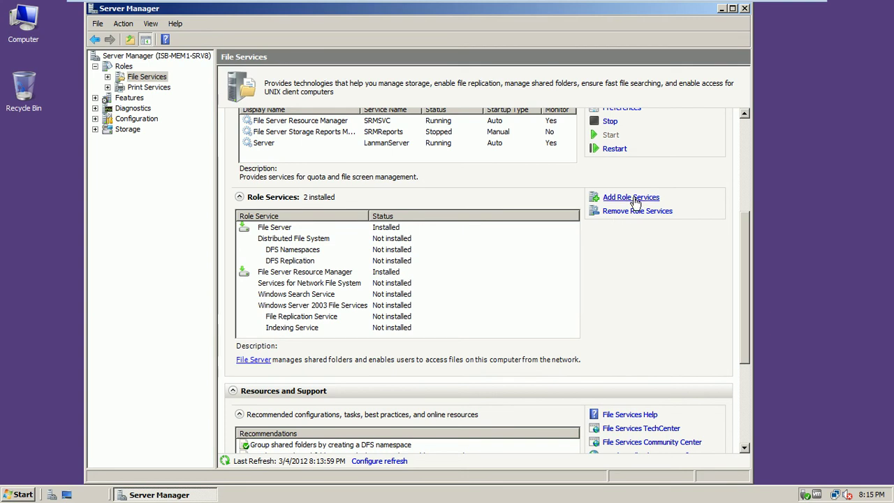
Step: Add the Distributed File System role service (DFS Namespaces and DFS Replication) and advance to namespace creation
{"action": "left_click", "coordinate": [631, 197]}
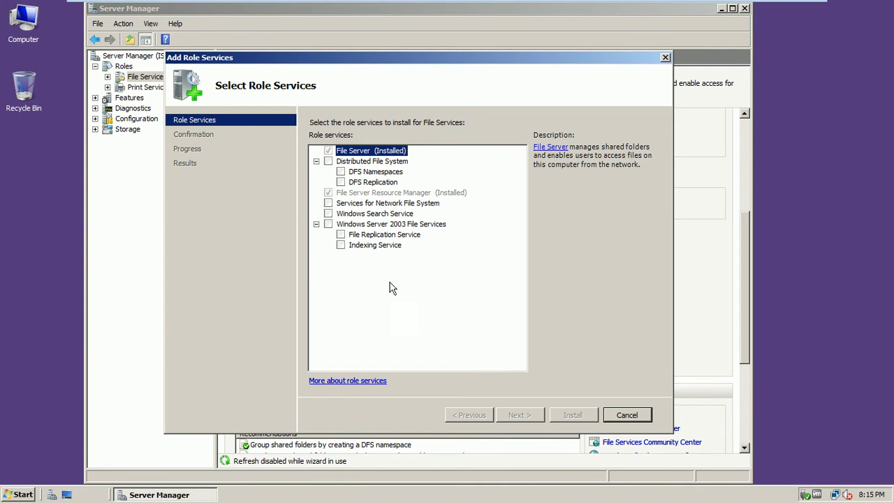
{"action": "left_click", "coordinate": [328, 162]}
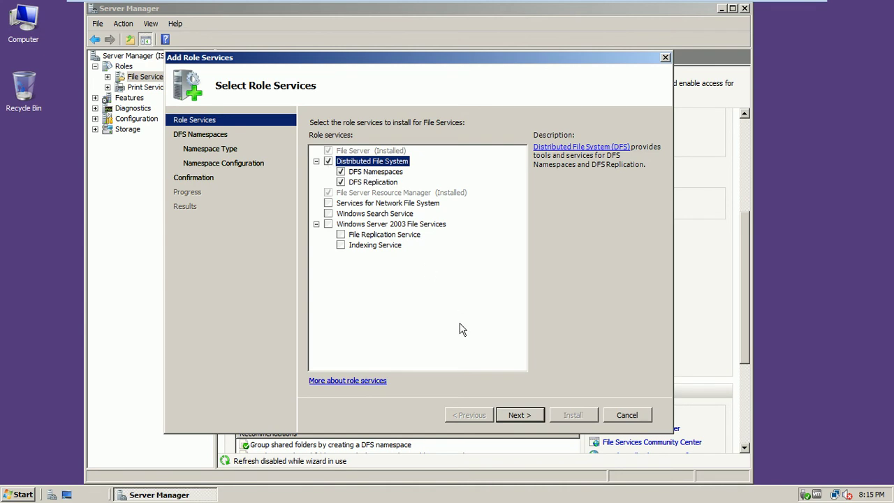
{"action": "left_click", "coordinate": [518, 415]}
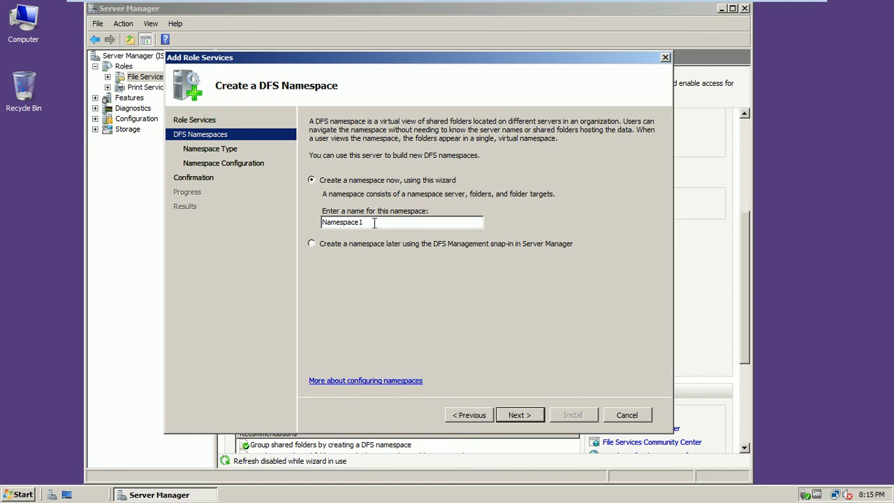
Step: Rename Namespace1 to 'Important' and proceed to the domain-based, Windows Server 2008 mode namespace type
{"action": "double_click", "coordinate": [340, 222]}
{"action": "type", "text": "Imprtant"}
{"action": "key", "text": "BackSpace"}
{"action": "key", "text": "BackSpace"}
{"action": "key", "text": "BackSpace"}
{"action": "key", "text": "BackSpace"}
{"action": "key", "text": "BackSpace"}
{"action": "type", "text": "ortant"}
{"action": "mouse_move", "coordinate": [768, 3]}
{"action": "left_click", "coordinate": [520, 414]}
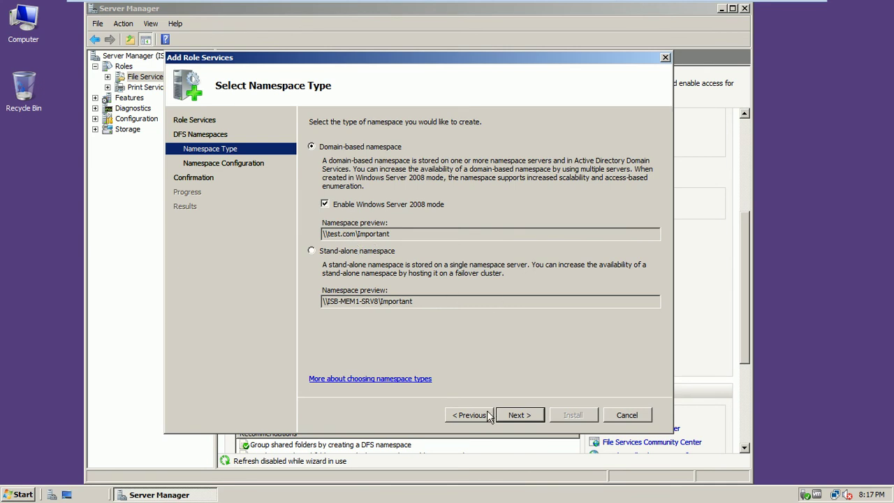
Step: Advance to Configure Namespace and bring up Add Folder to Namespace for \\test.com\Important
{"action": "left_click", "coordinate": [529, 415]}
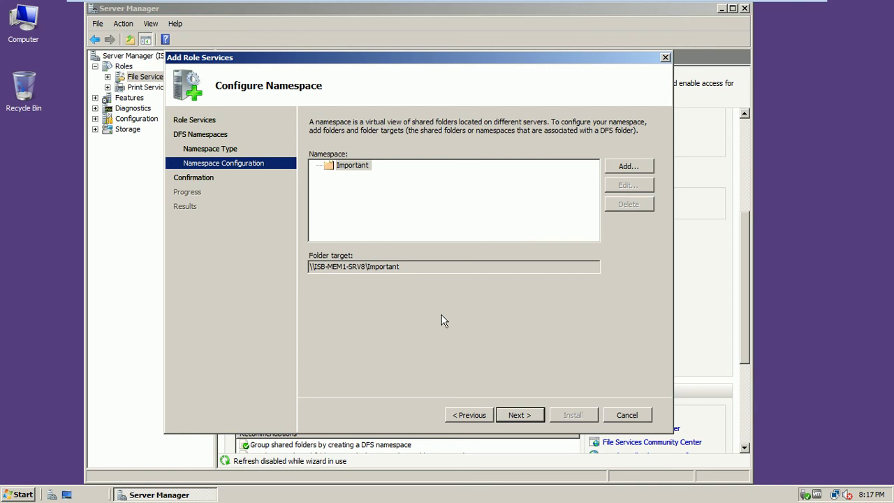
{"action": "left_click", "coordinate": [626, 167]}
{"action": "left_click_drag", "start_coordinate": [463, 154], "coordinate": [476, 94]}
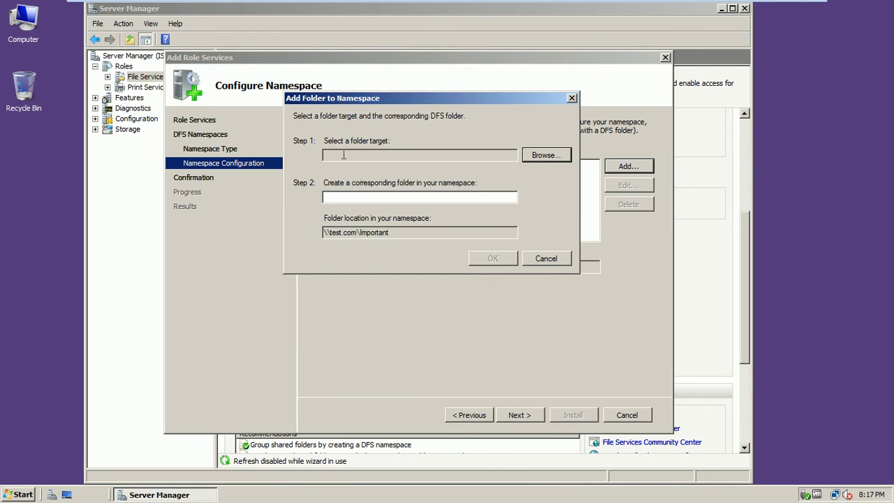
Step: Browse the shared folders on ISB-MEM1-SRV8 and choose the Data share as the folder target
{"action": "left_click", "coordinate": [533, 154]}
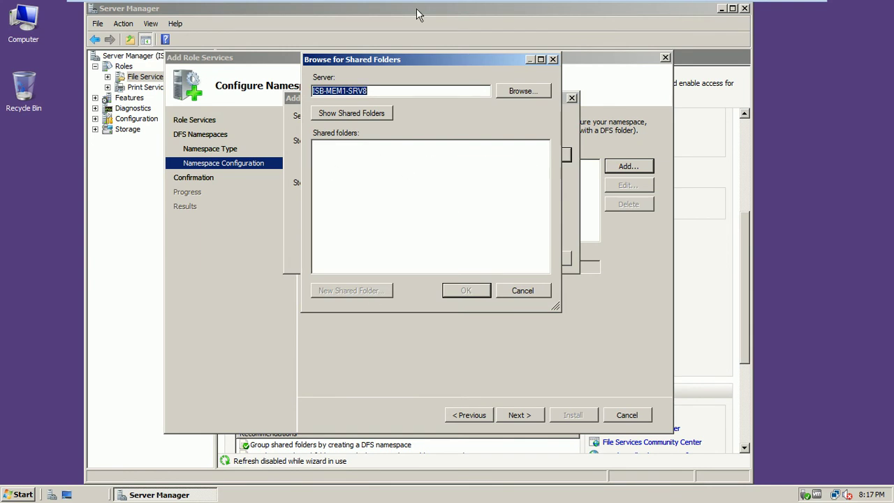
{"action": "left_click_drag", "start_coordinate": [441, 59], "coordinate": [497, 67]}
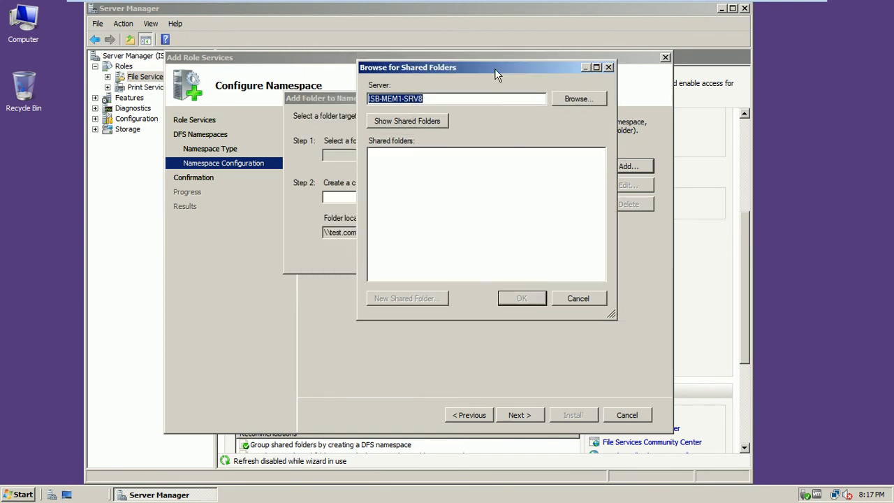
{"action": "left_click", "coordinate": [470, 99]}
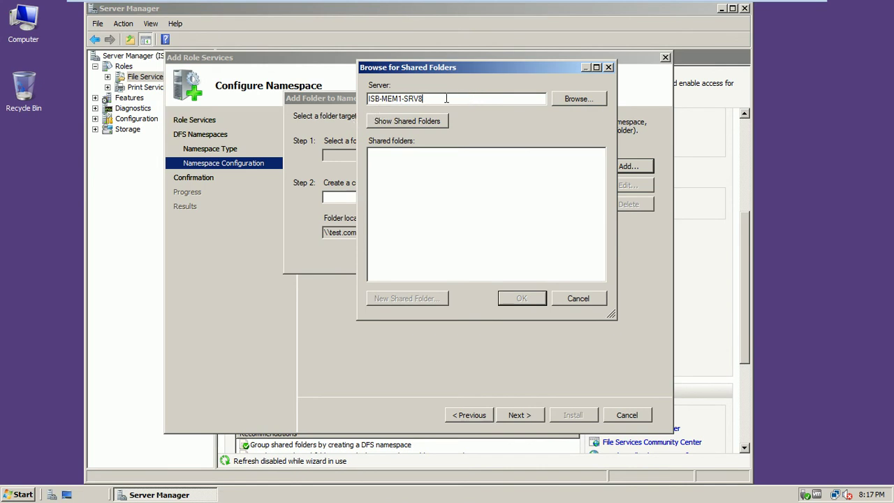
{"action": "left_click", "coordinate": [412, 125]}
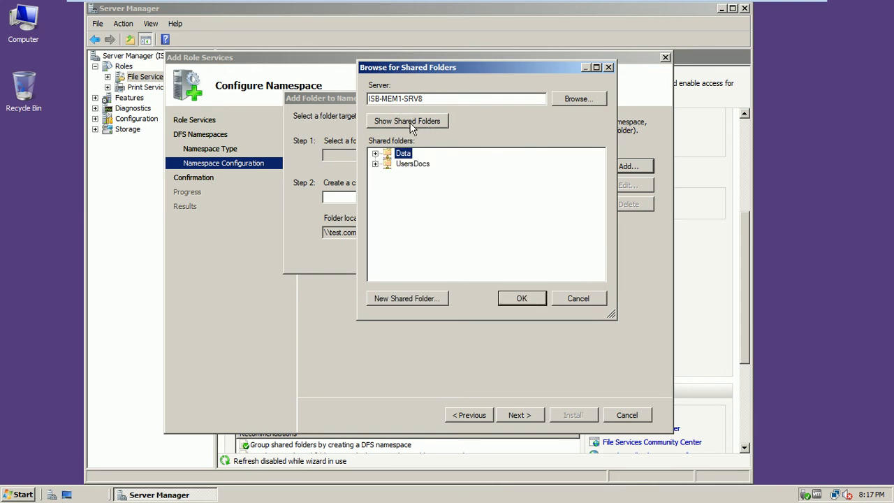
{"action": "left_click", "coordinate": [417, 166]}
{"action": "left_click", "coordinate": [405, 155]}
{"action": "left_click", "coordinate": [510, 298]}
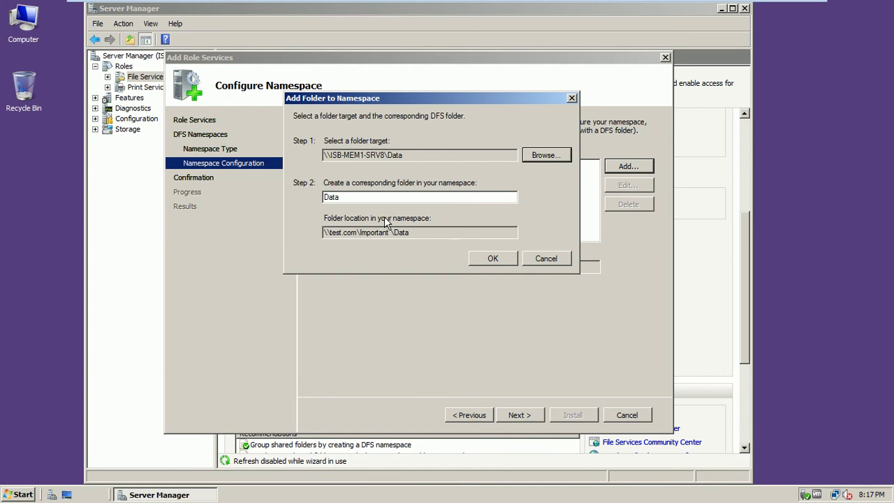
Step: Add the folder named Data to the namespace and continue to Confirm Installation Selections
{"action": "left_click", "coordinate": [354, 199]}
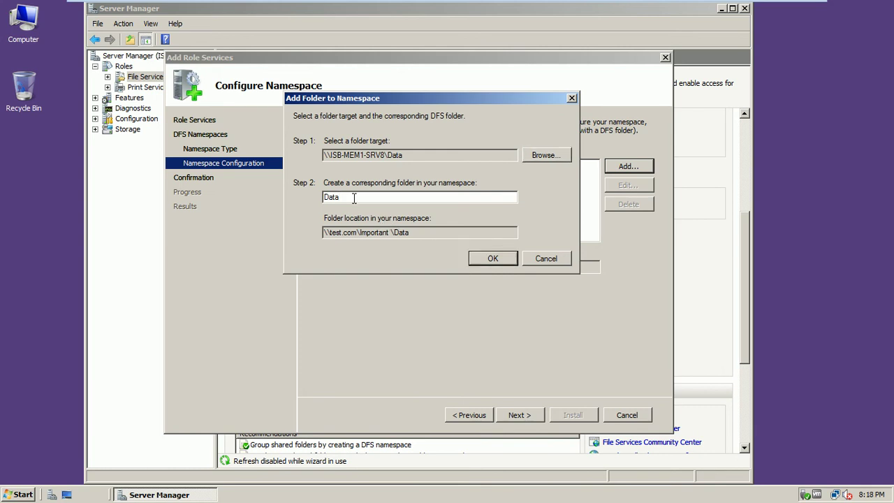
{"action": "left_click", "coordinate": [481, 261]}
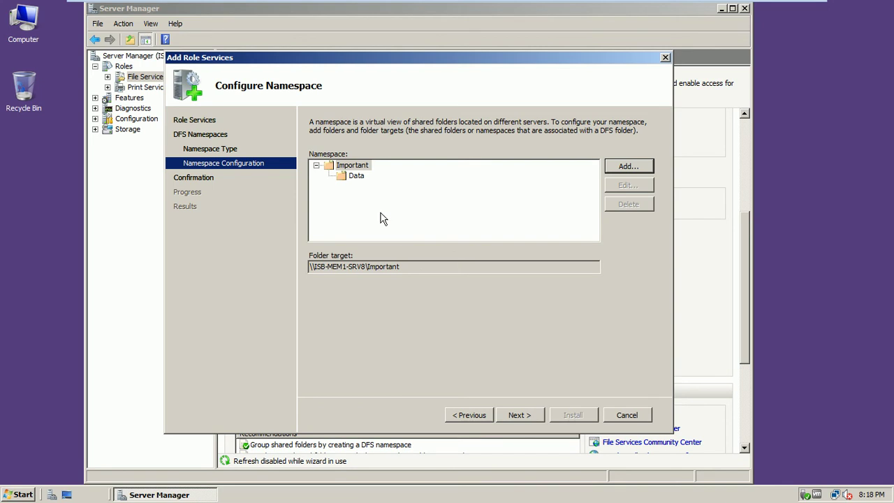
{"action": "left_click", "coordinate": [522, 415]}
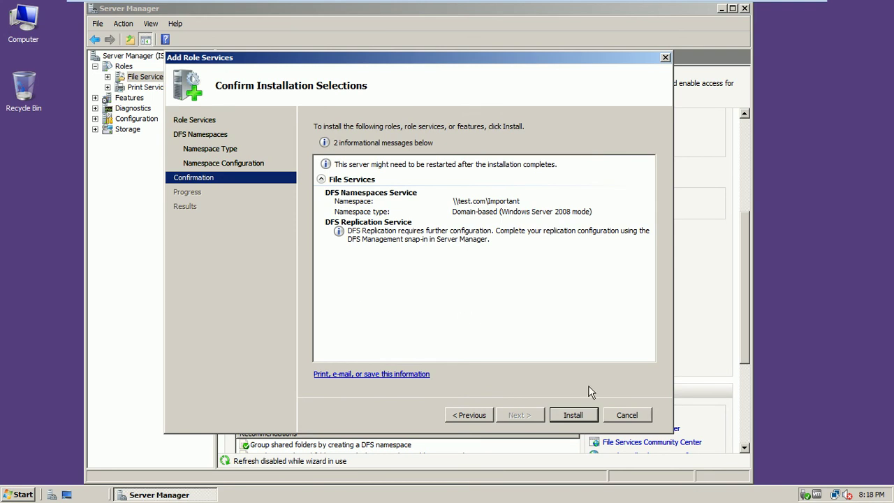
Step: Install the DFS Namespaces and DFS Replication role services and close the finished wizard
{"action": "left_click", "coordinate": [569, 416]}
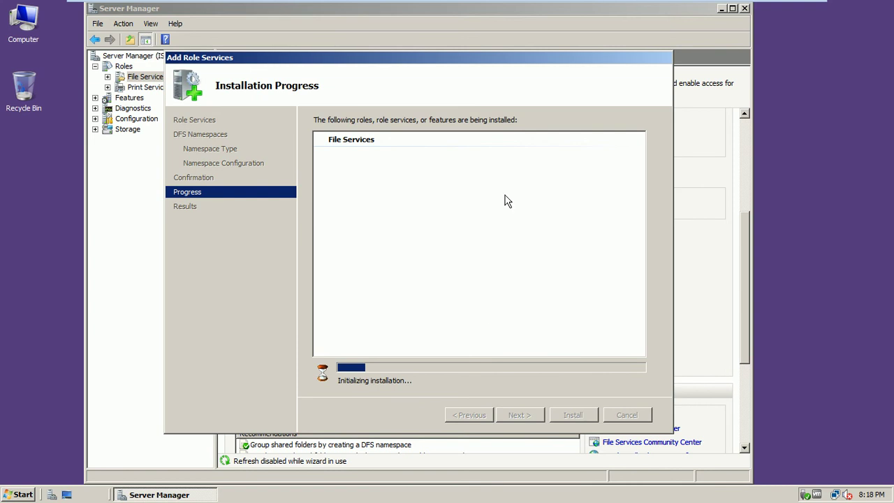
{"action": "mouse_move", "coordinate": [609, 4]}
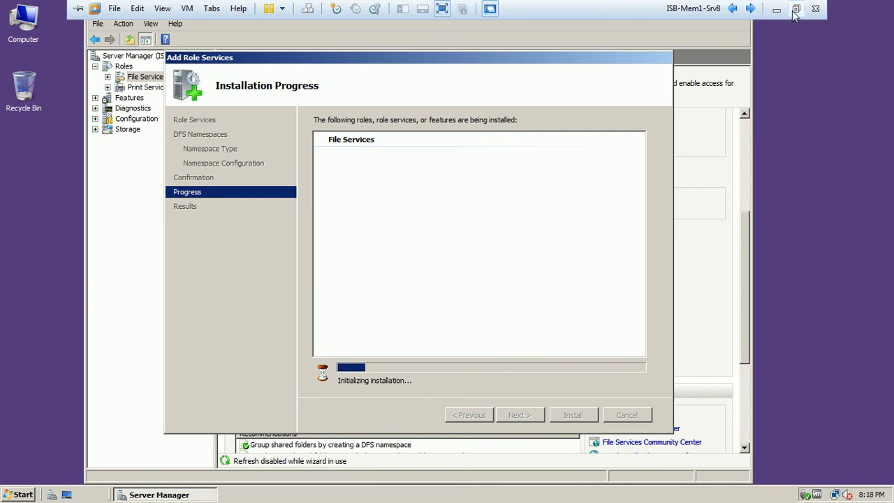
{"action": "left_click", "coordinate": [795, 8]}
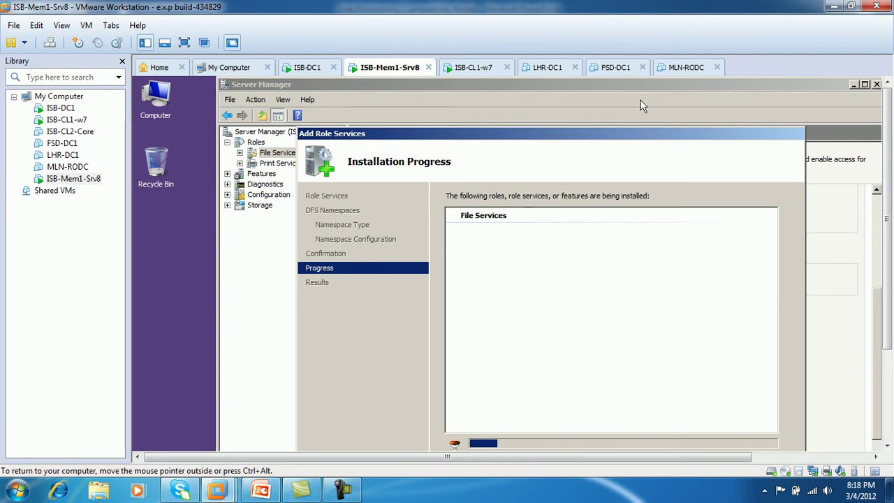
{"action": "left_click_drag", "start_coordinate": [889, 204], "coordinate": [892, 239]}
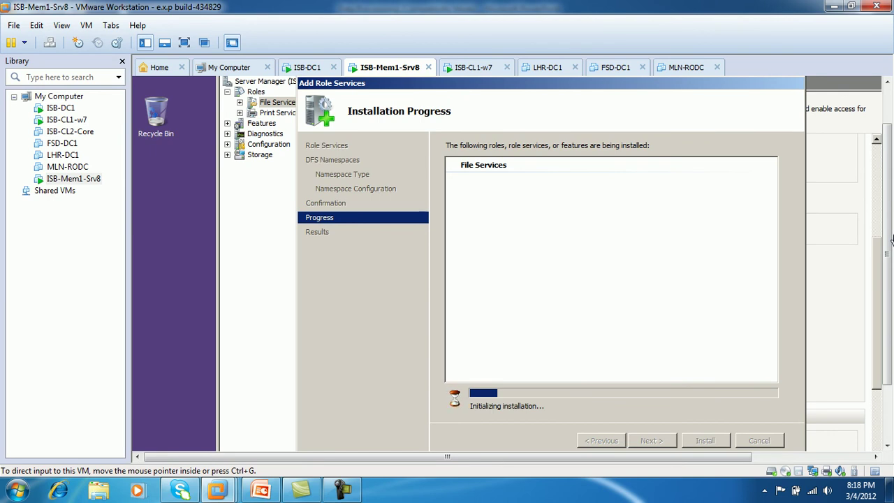
{"action": "left_click", "coordinate": [343, 491]}
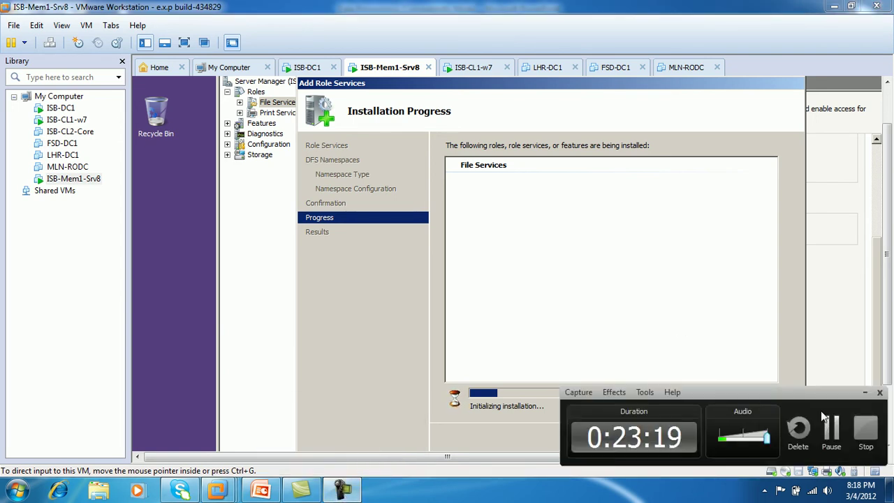
{"action": "left_click", "coordinate": [832, 431]}
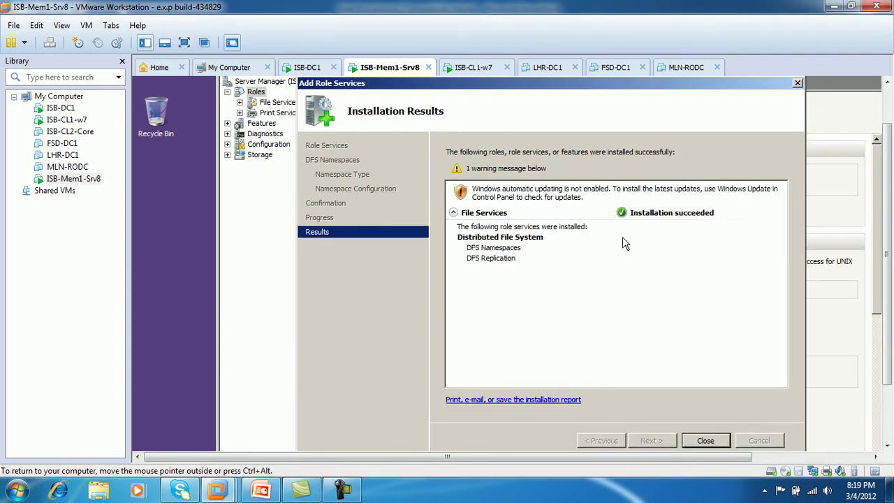
{"action": "left_click", "coordinate": [185, 43]}
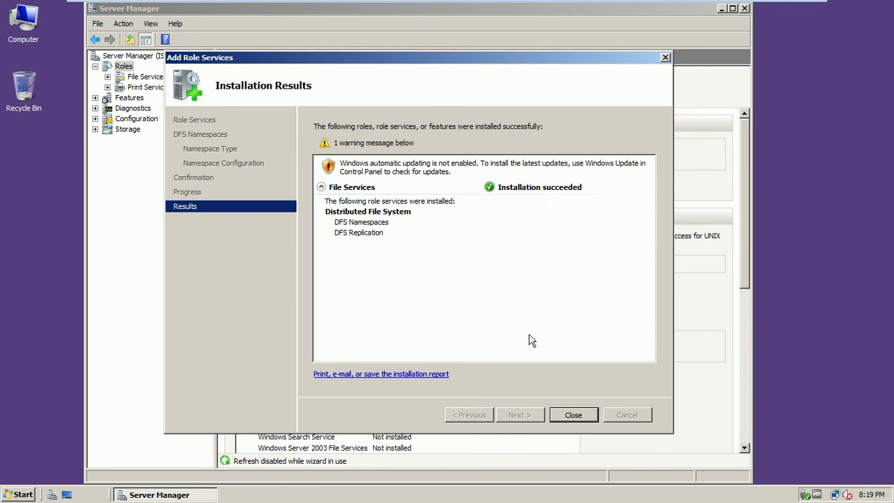
{"action": "left_click", "coordinate": [564, 414]}
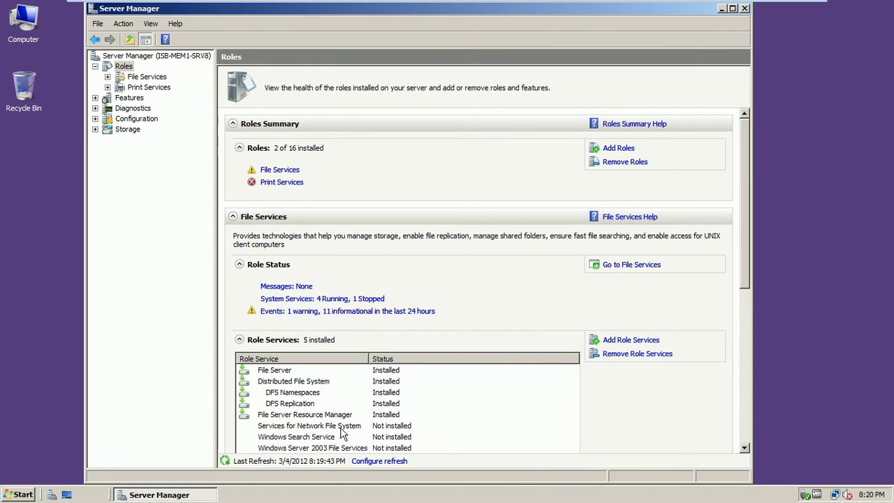
Step: Close Server Manager and launch DFS Management from Administrative Tools
{"action": "left_click", "coordinate": [744, 9]}
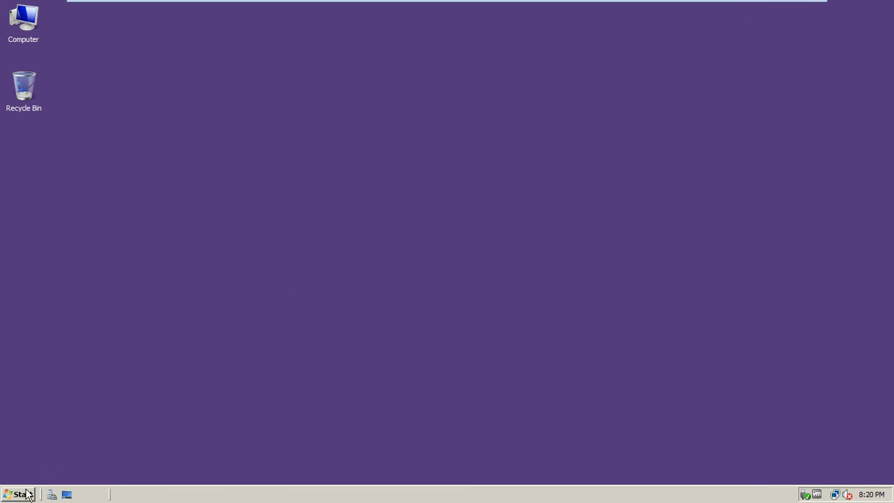
{"action": "left_click", "coordinate": [23, 494]}
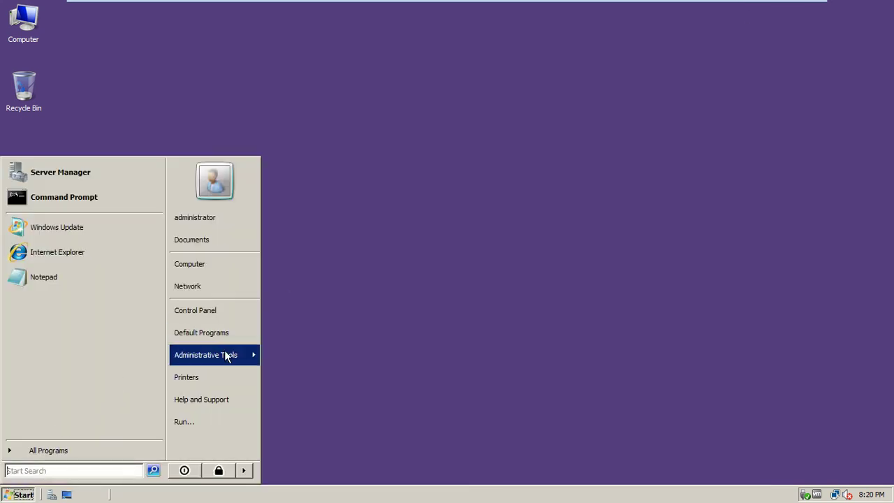
{"action": "mouse_move", "coordinate": [232, 353]}
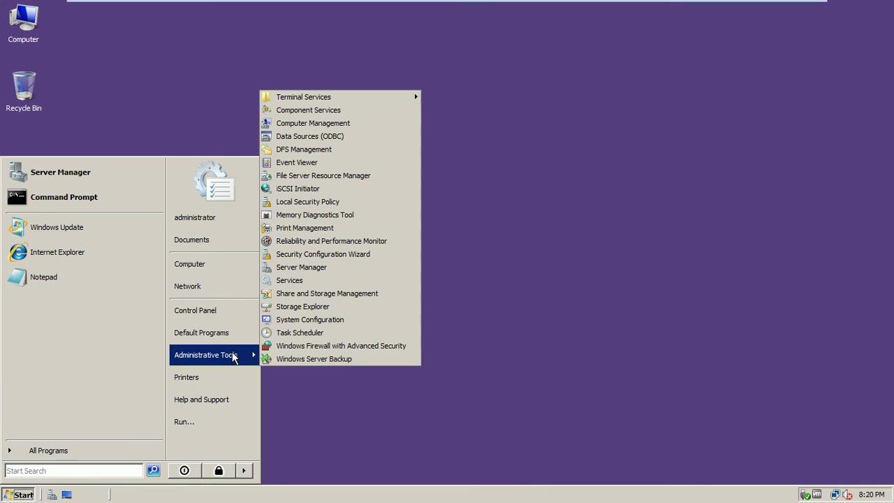
{"action": "left_click", "coordinate": [321, 153]}
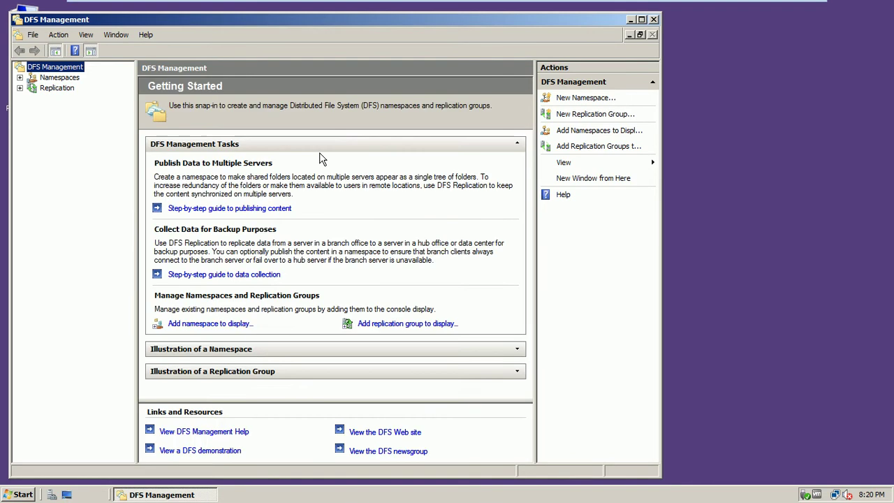
Step: Reposition the DFS Management window, hide the Action pane, and list Namespaces showing \\test.com\Important
{"action": "double_click", "coordinate": [404, 21]}
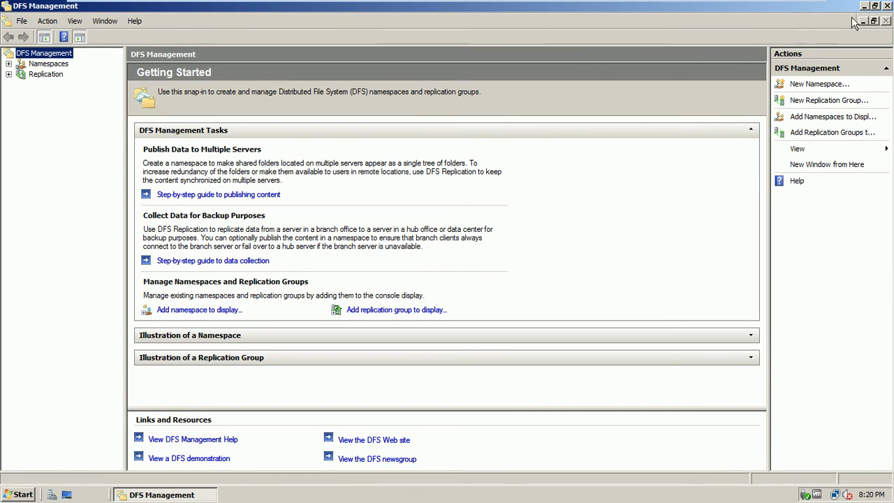
{"action": "left_click", "coordinate": [874, 5]}
{"action": "left_click_drag", "start_coordinate": [521, 24], "coordinate": [604, 44]}
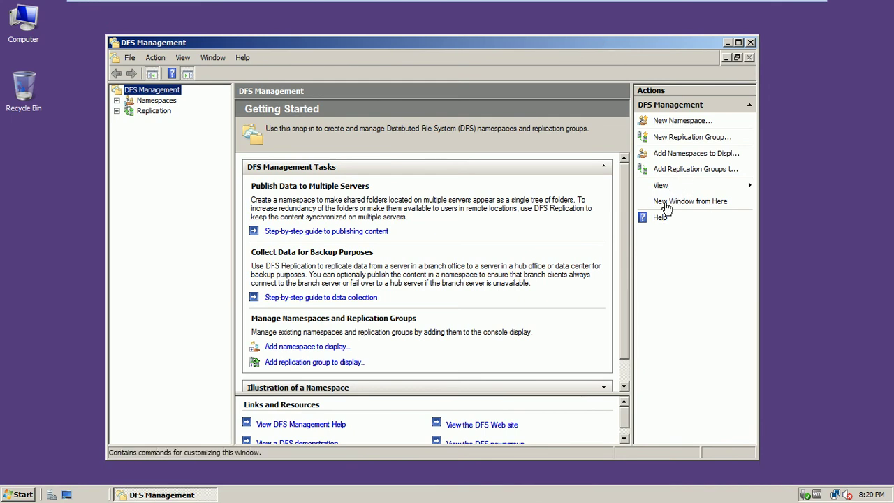
{"action": "left_click", "coordinate": [193, 74]}
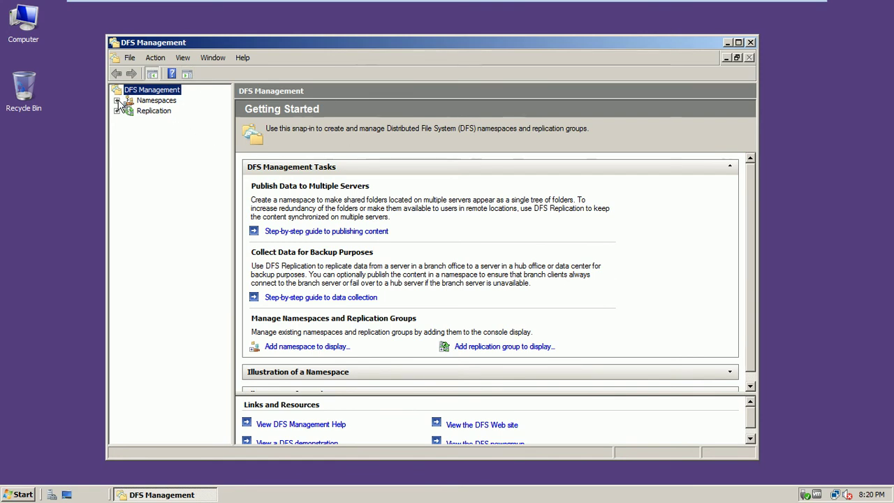
{"action": "left_click", "coordinate": [147, 102]}
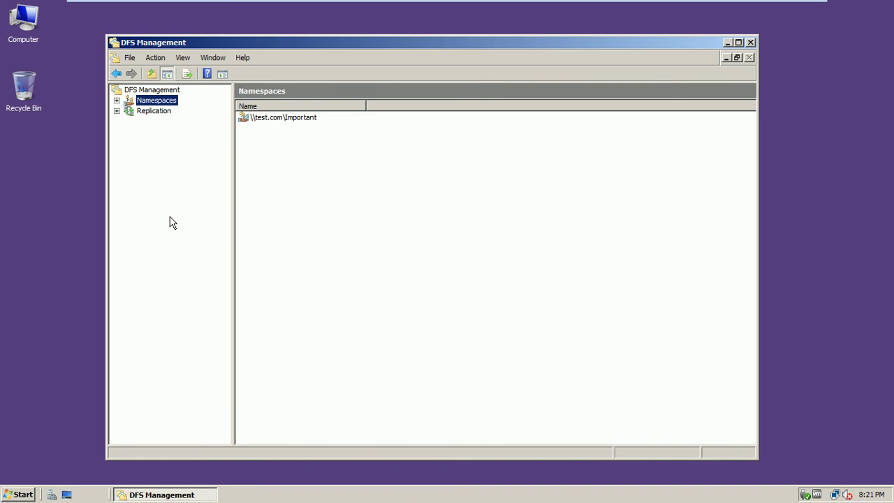
Step: Expand \\test.com\Important and view the Data folder's target \\ISB-MEM1-SRV8\Data
{"action": "left_click", "coordinate": [117, 100]}
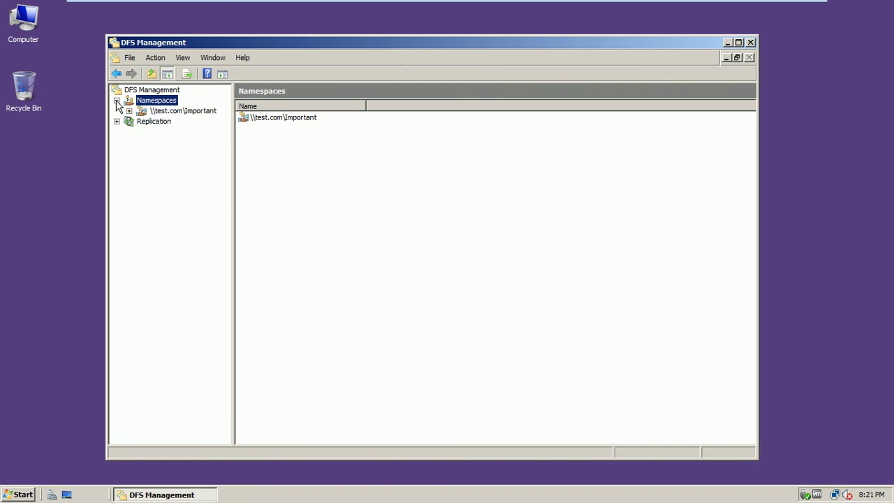
{"action": "left_click", "coordinate": [175, 110]}
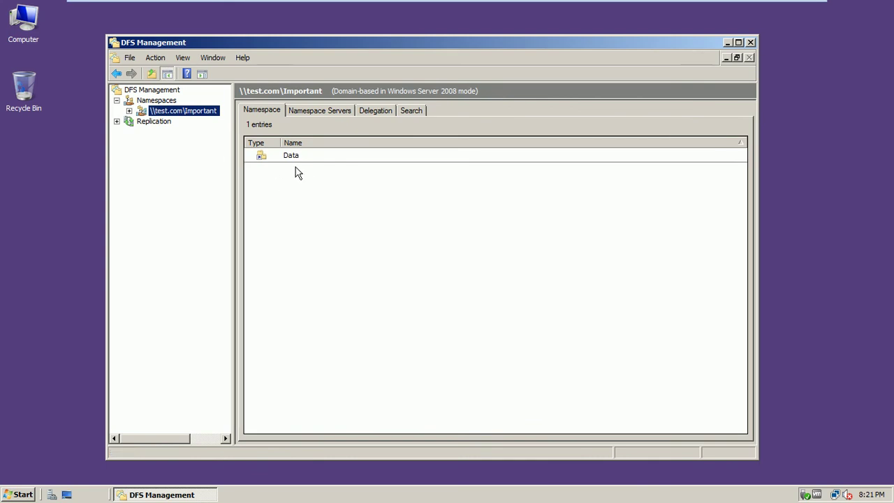
{"action": "left_click", "coordinate": [129, 111]}
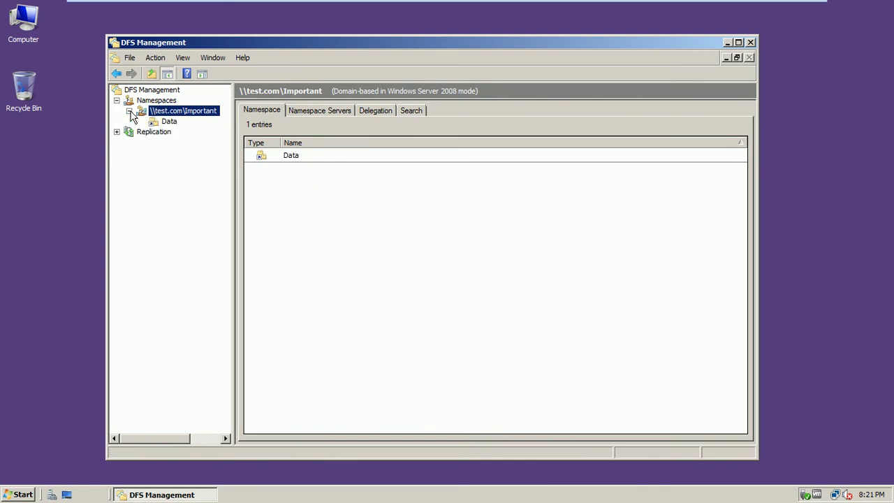
{"action": "left_click", "coordinate": [171, 122]}
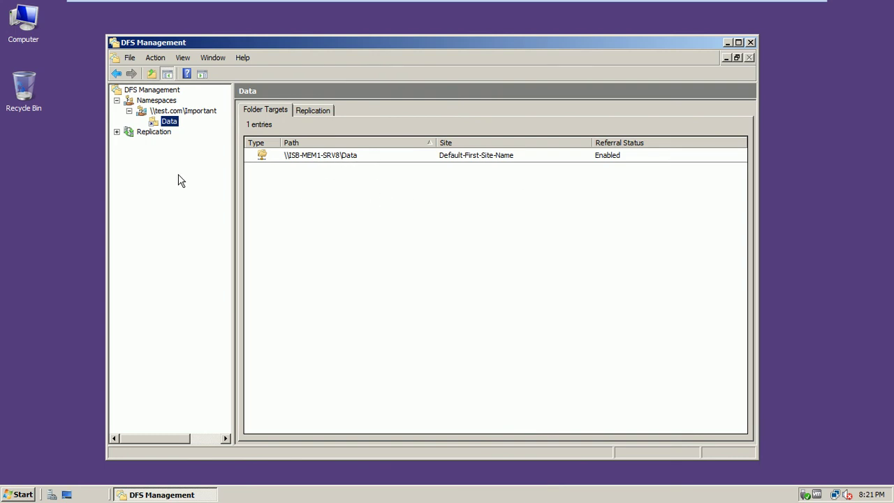
Step: Confirm the Data folder's replication is Not configured and review the replication groups
{"action": "left_click", "coordinate": [310, 110]}
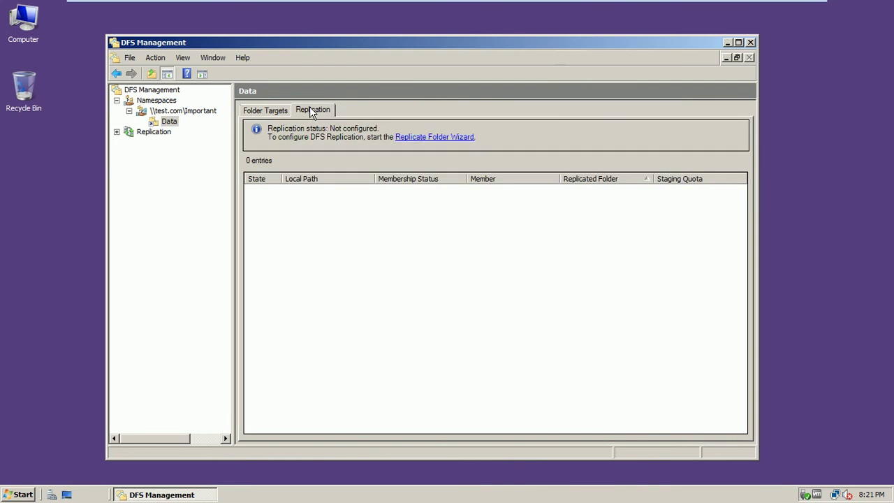
{"action": "left_click", "coordinate": [170, 121]}
{"action": "left_click", "coordinate": [117, 131]}
{"action": "left_click", "coordinate": [139, 133]}
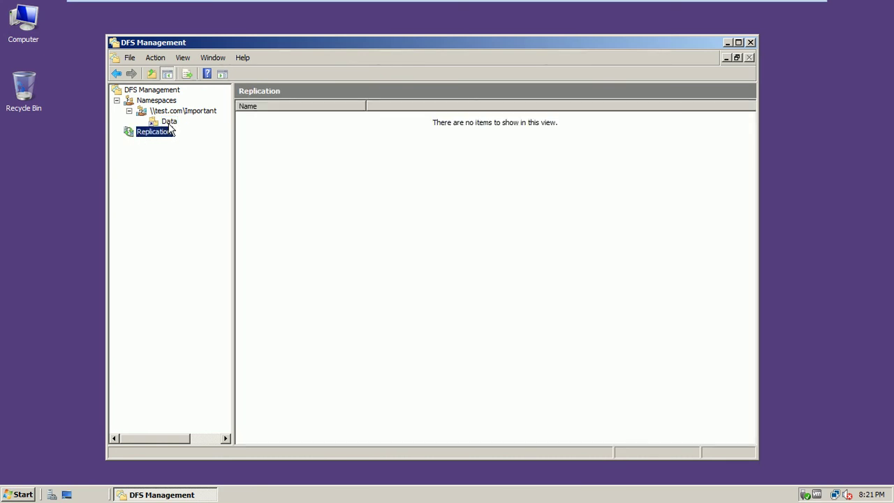
{"action": "left_click", "coordinate": [170, 122]}
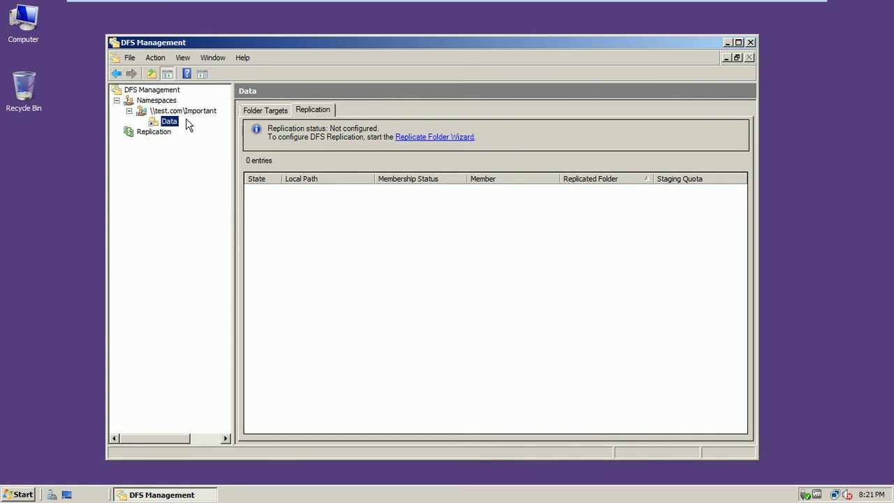
Step: On the Windows 7 client, open \\test.com\important from the Start menu search box
{"action": "mouse_move", "coordinate": [679, 6]}
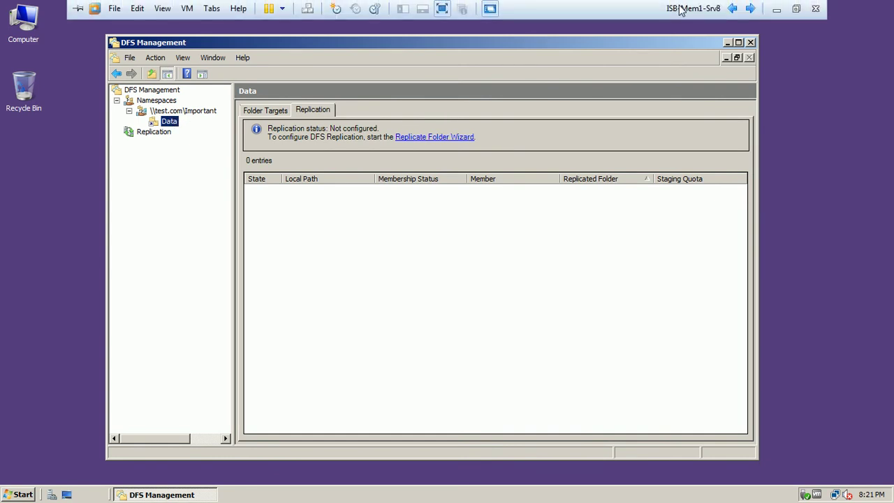
{"action": "left_click", "coordinate": [752, 8]}
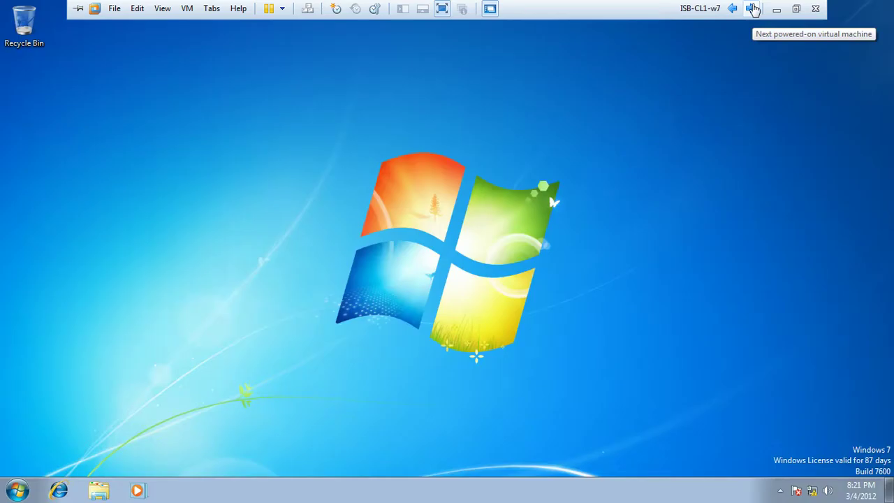
{"action": "left_click", "coordinate": [15, 492]}
{"action": "left_click", "coordinate": [38, 455]}
{"action": "type", "text": "\\\\test"}
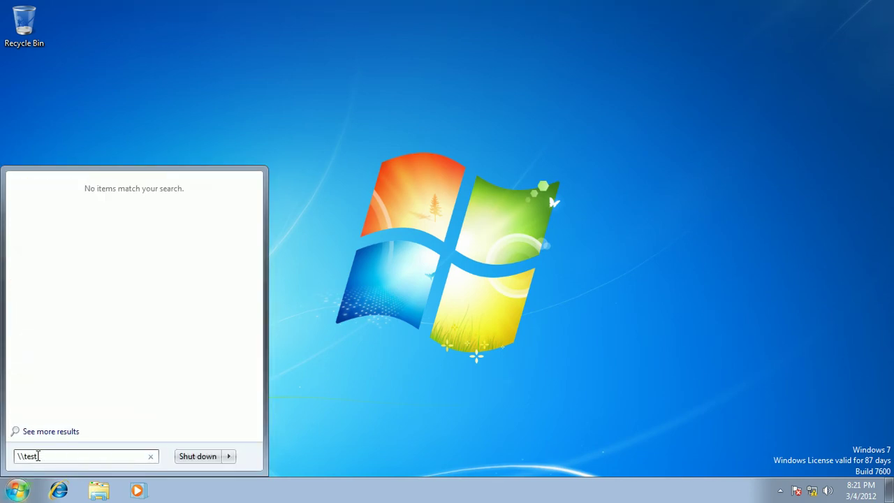
{"action": "type", "text": ".com\\"}
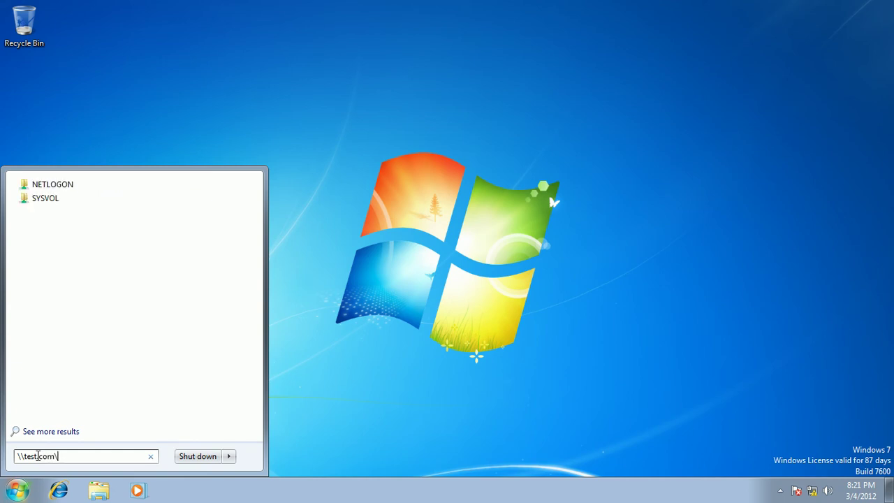
{"action": "type", "text": "important"}
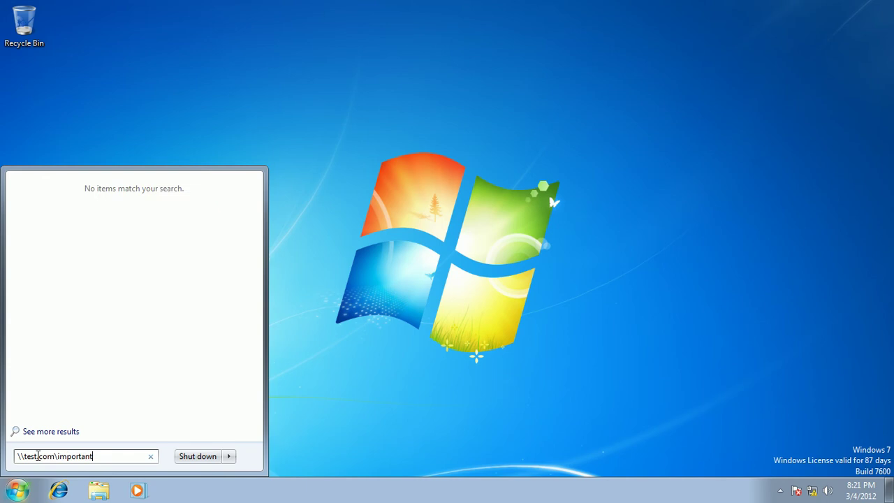
{"action": "key", "text": "Return"}
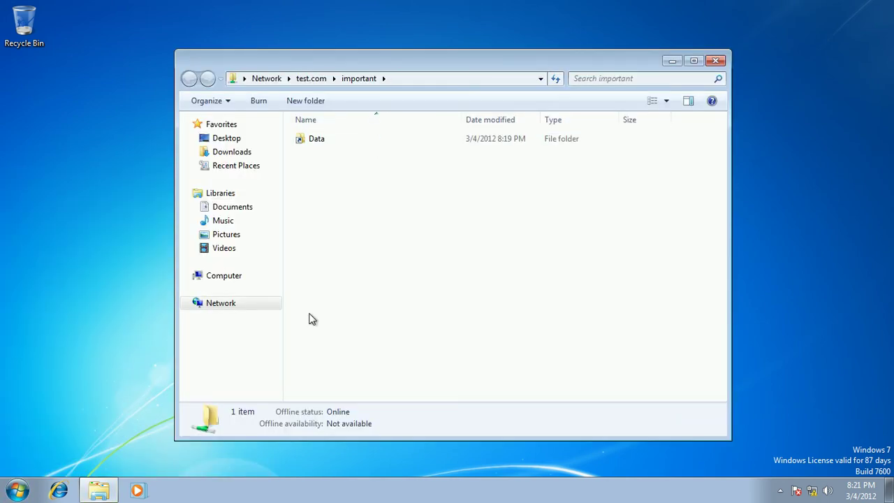
Step: Try opening the Data folder, dismiss the resulting error, and deselect the folder
{"action": "double_click", "coordinate": [319, 140]}
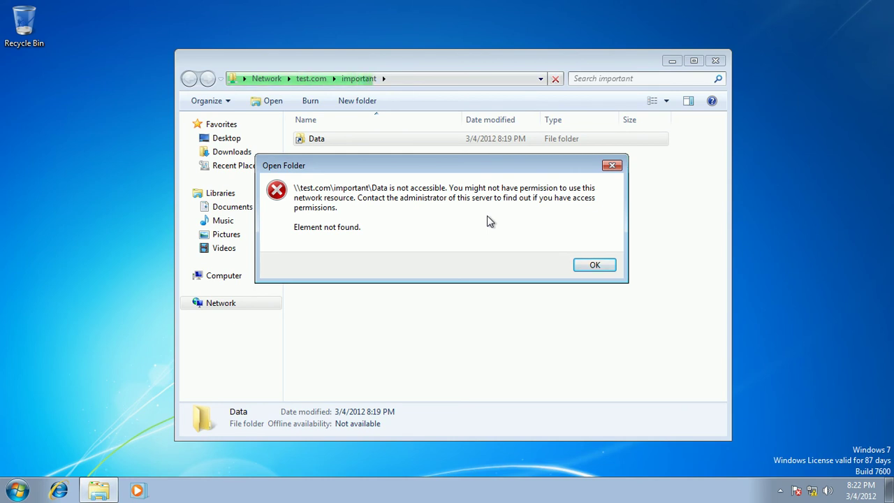
{"action": "left_click", "coordinate": [592, 265]}
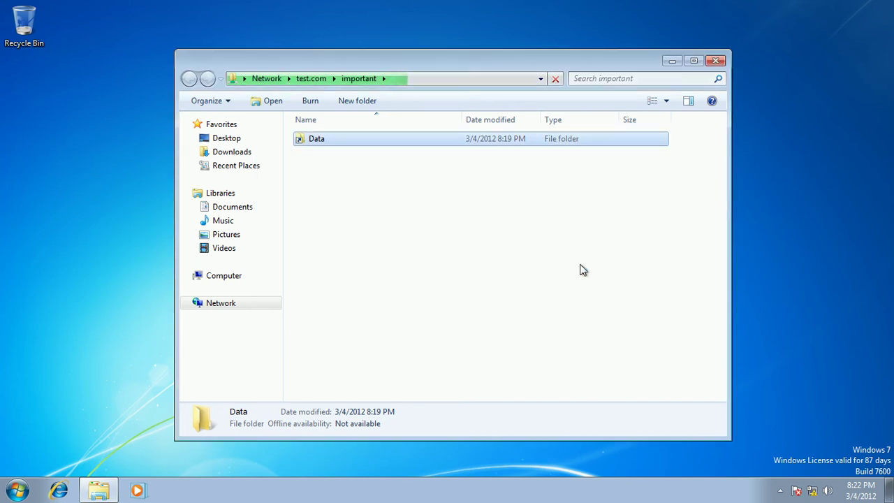
{"action": "mouse_move", "coordinate": [604, 22]}
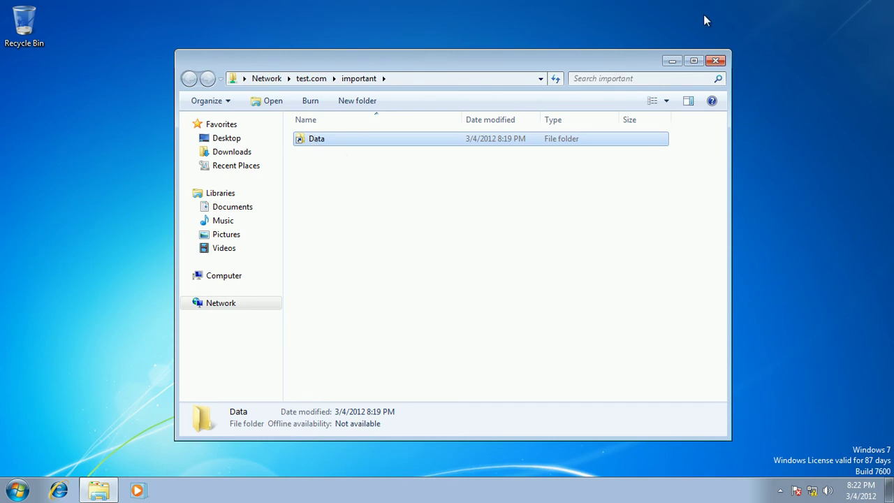
{"action": "mouse_move", "coordinate": [725, 9]}
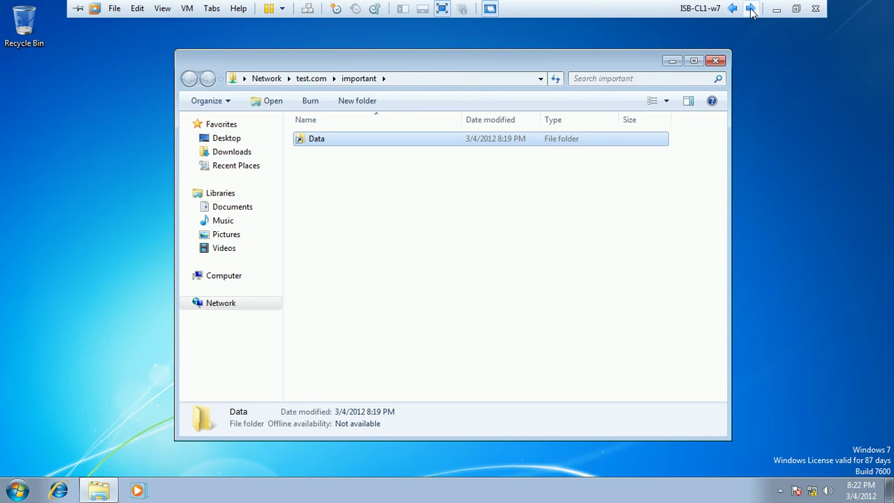
{"action": "left_click", "coordinate": [381, 187]}
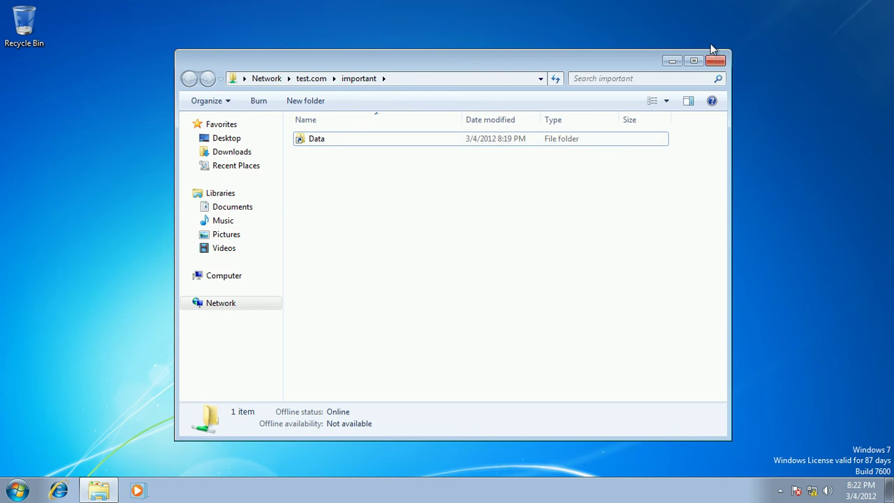
{"action": "mouse_move", "coordinate": [693, 5]}
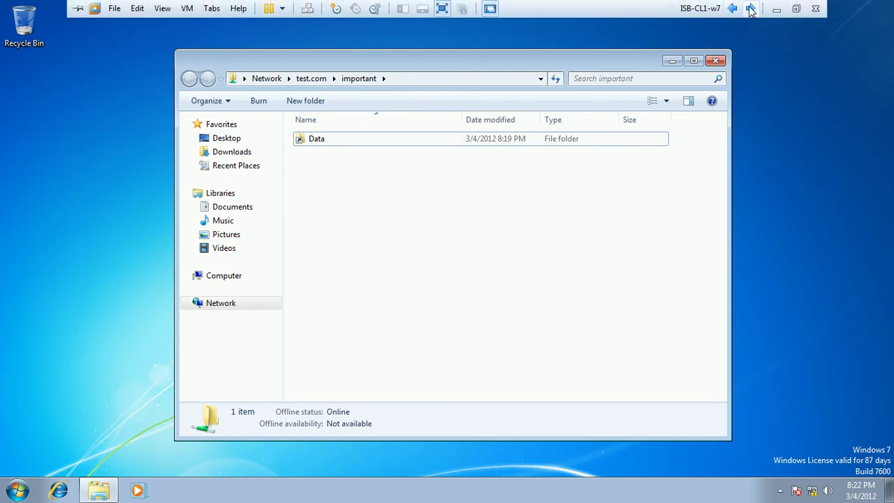
Step: Switch to the server and review the Important namespace's Data folder in DFS Management
{"action": "left_click", "coordinate": [751, 9]}
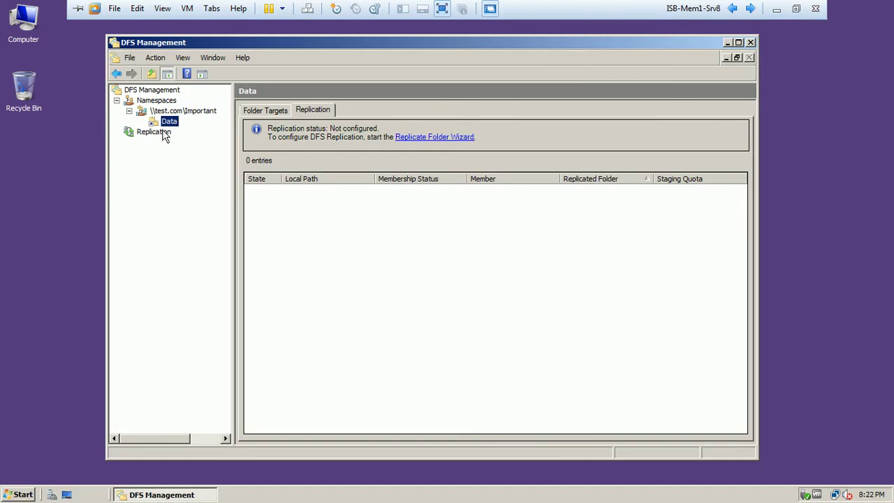
{"action": "left_click", "coordinate": [163, 113]}
{"action": "left_click", "coordinate": [165, 122]}
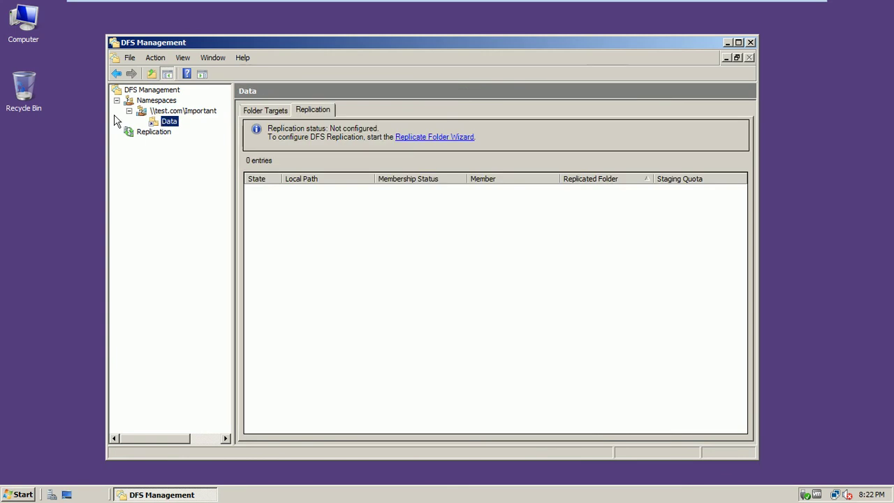
Step: Check that C:\ImportantData holds Data1, go back to Local Disk (C:), and leave full-screen view
{"action": "double_click", "coordinate": [28, 43]}
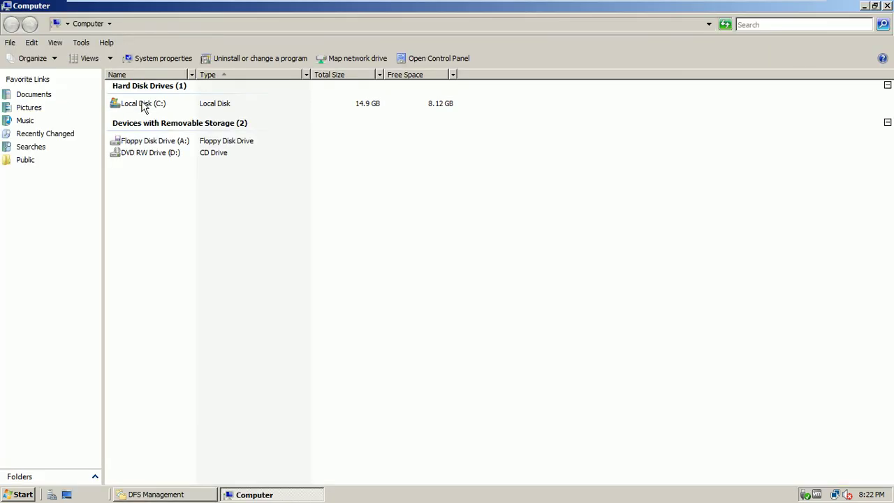
{"action": "double_click", "coordinate": [146, 104]}
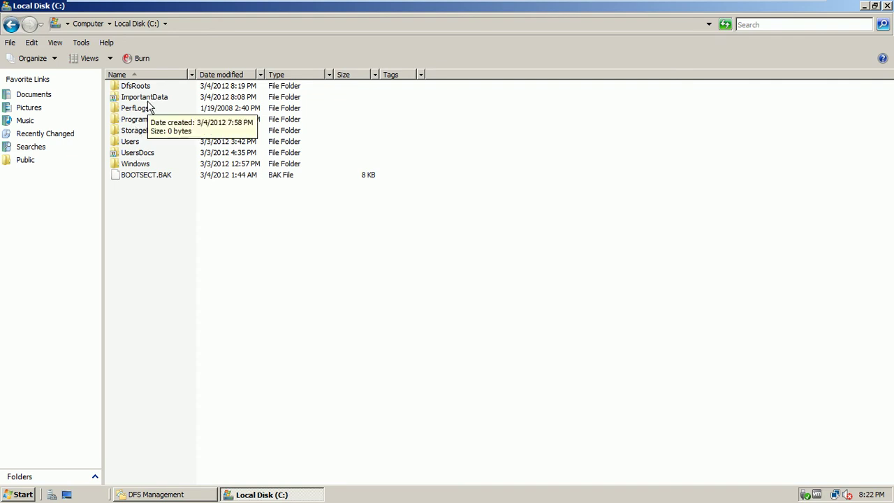
{"action": "double_click", "coordinate": [153, 101]}
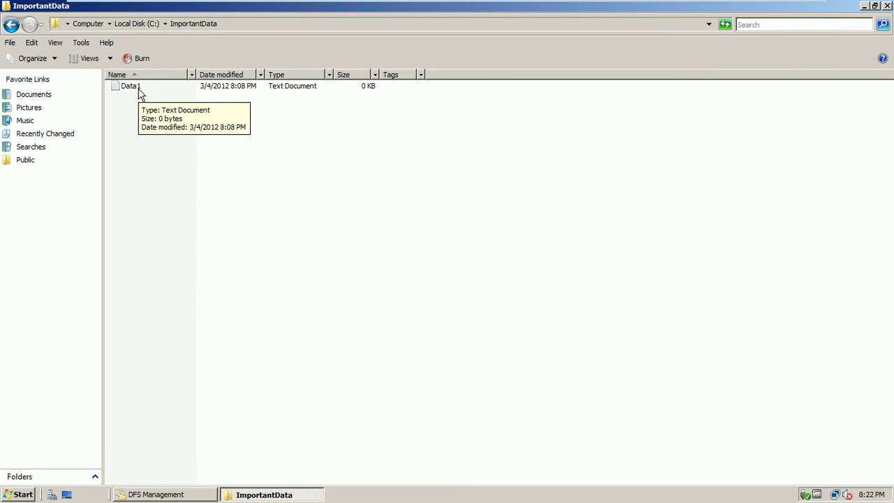
{"action": "left_click", "coordinate": [11, 25]}
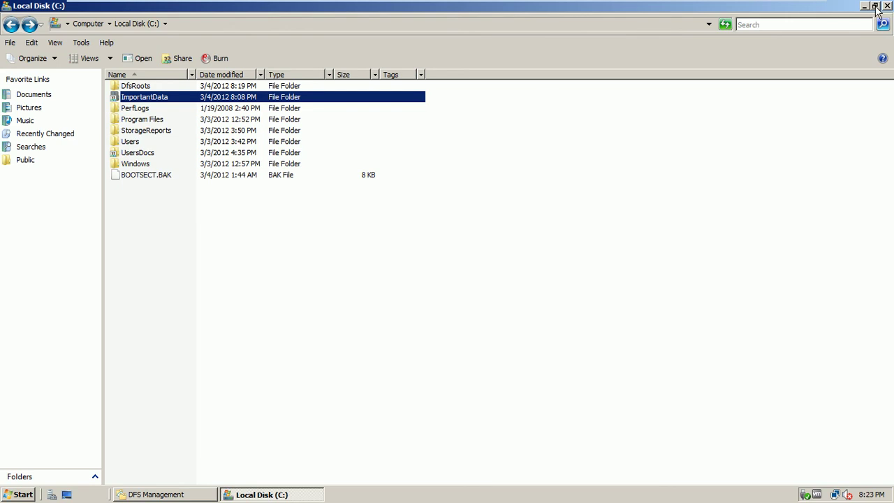
{"action": "left_click", "coordinate": [876, 7]}
{"action": "left_click", "coordinate": [795, 12]}
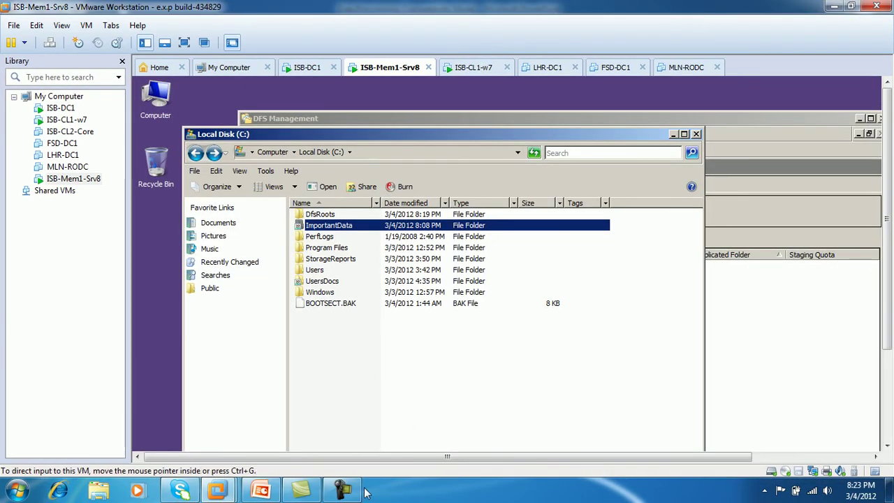
{"action": "left_click", "coordinate": [342, 489]}
Step: On the full-screen Windows 7 client, open \\test.com\important from Start search
{"action": "left_click", "coordinate": [804, 427]}
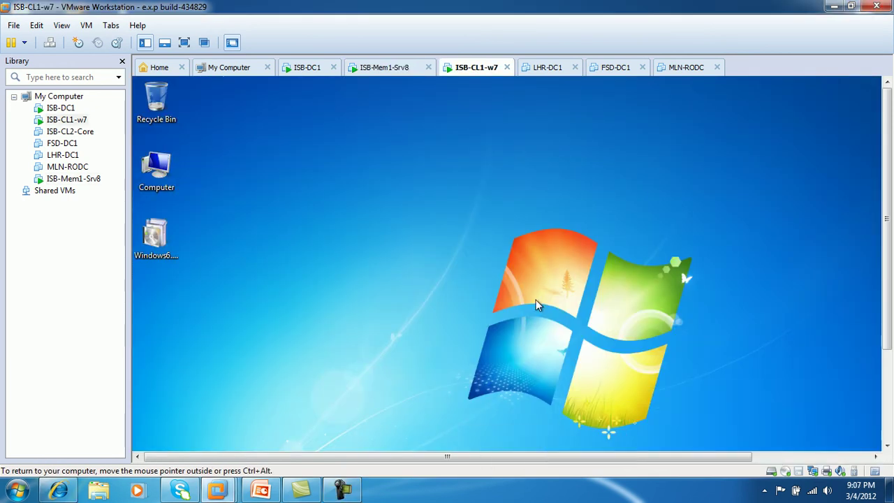
{"action": "left_click", "coordinate": [184, 42]}
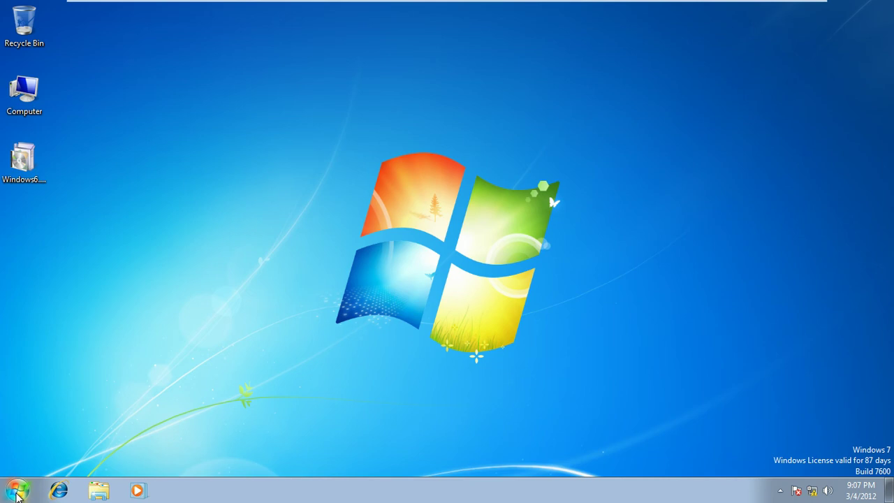
{"action": "left_click", "coordinate": [18, 493]}
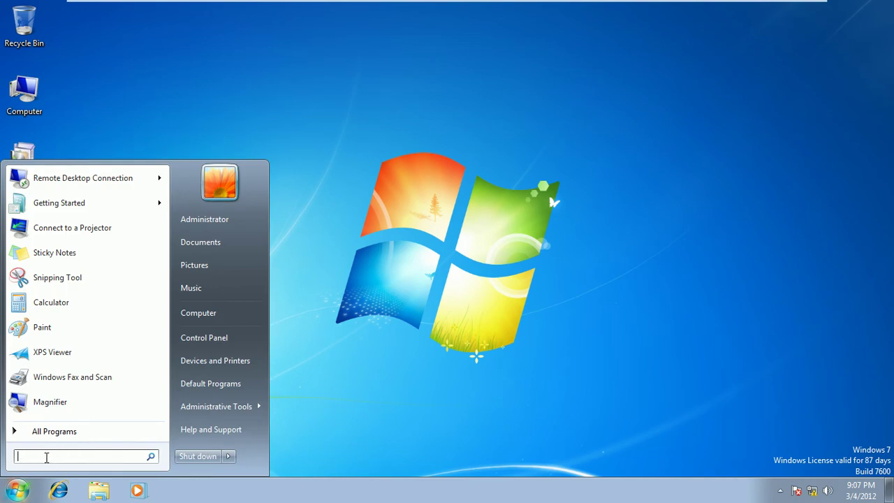
{"action": "type", "text": "\\\\"}
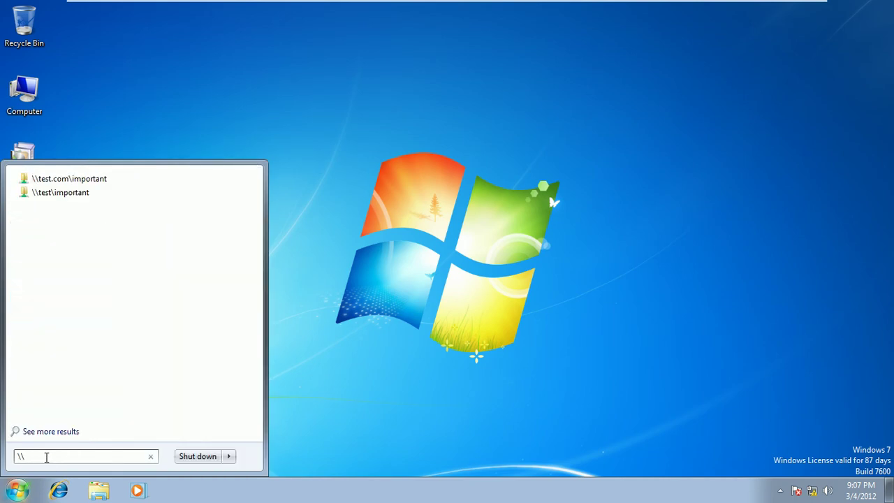
{"action": "type", "text": "test.c"}
{"action": "type", "text": "om\\im"}
{"action": "type", "text": "[opr"}
{"action": "key", "text": "BackSpace"}
{"action": "key", "text": "BackSpace"}
{"action": "key", "text": "BackSpace"}
{"action": "key", "text": "BackSpace"}
{"action": "type", "text": "port"}
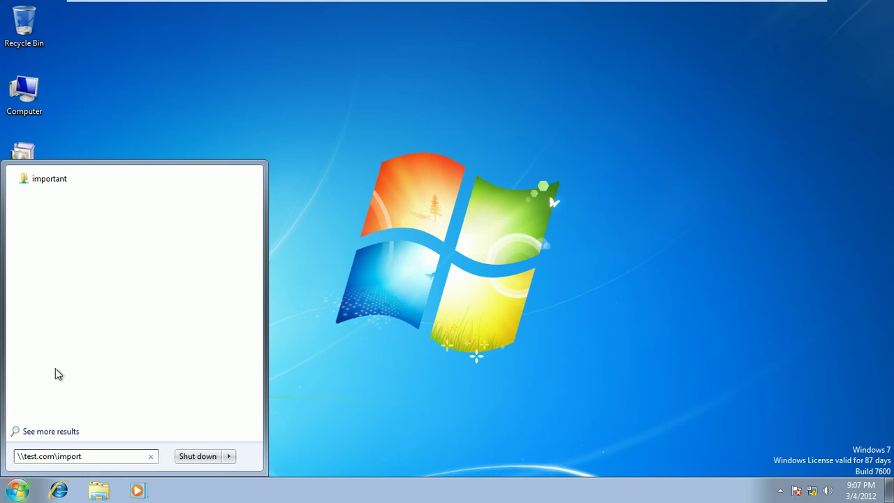
{"action": "left_click", "coordinate": [54, 180]}
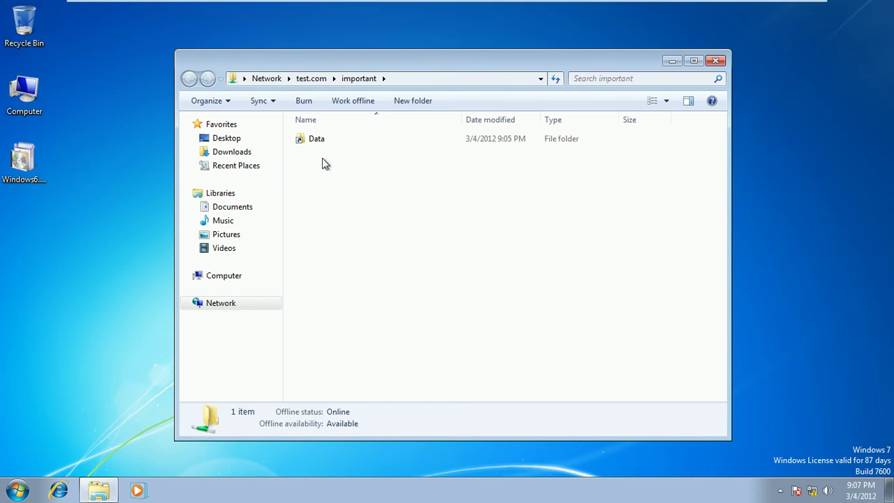
Step: In the Data folder, create a new text document named Data2
{"action": "double_click", "coordinate": [309, 143]}
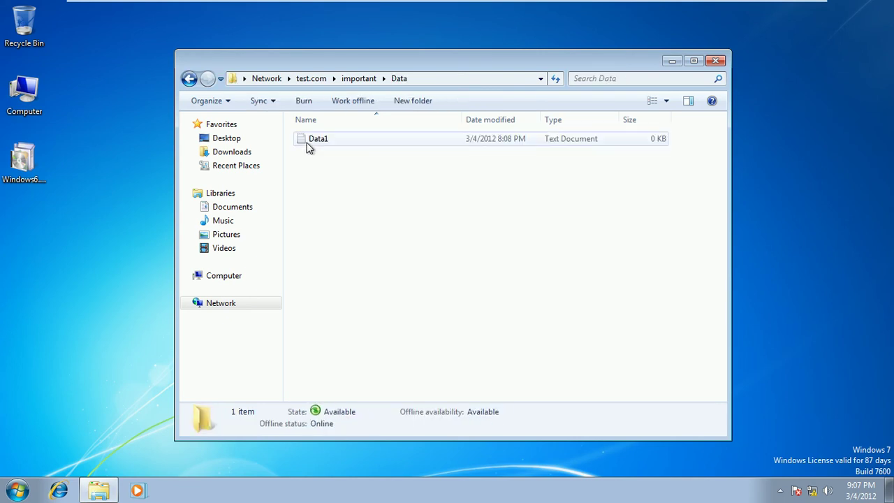
{"action": "right_click", "coordinate": [303, 154]}
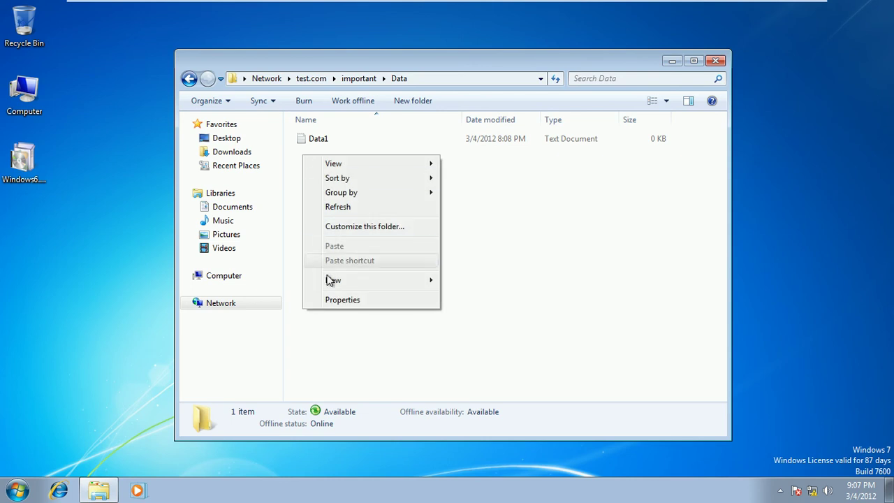
{"action": "mouse_move", "coordinate": [432, 286]}
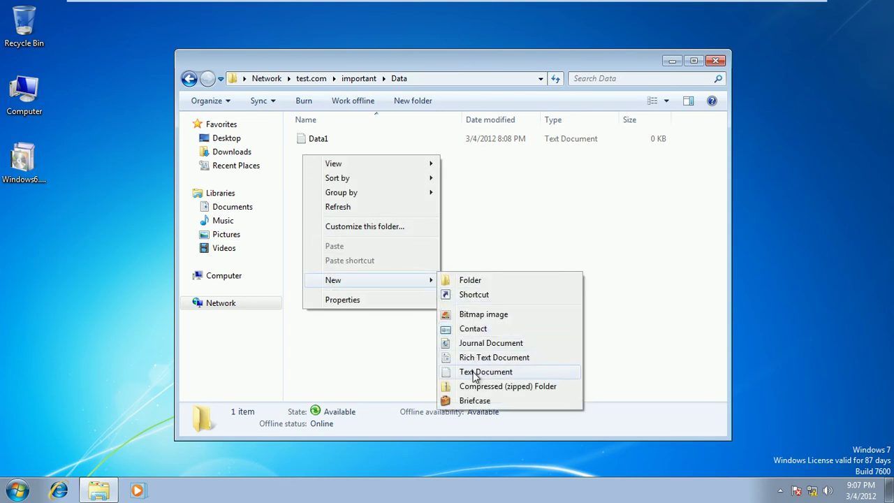
{"action": "left_click", "coordinate": [515, 371]}
{"action": "type", "text": "D"}
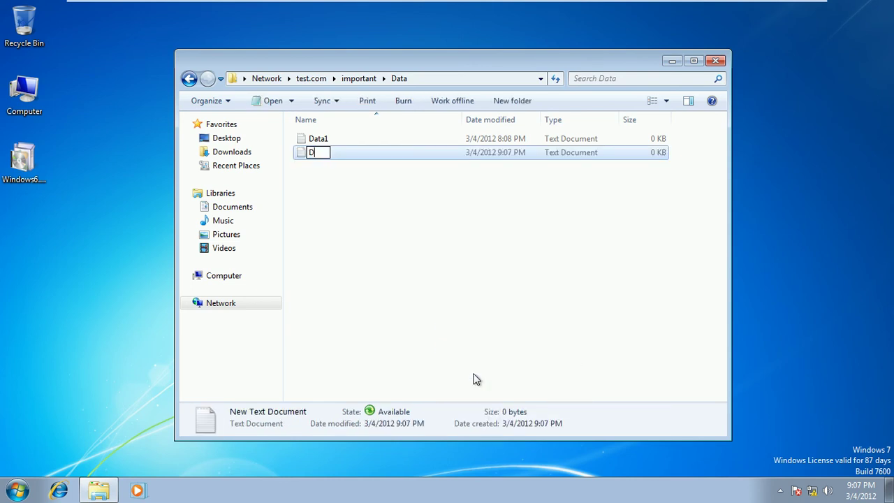
{"action": "type", "text": "ata2"}
{"action": "left_click", "coordinate": [485, 299]}
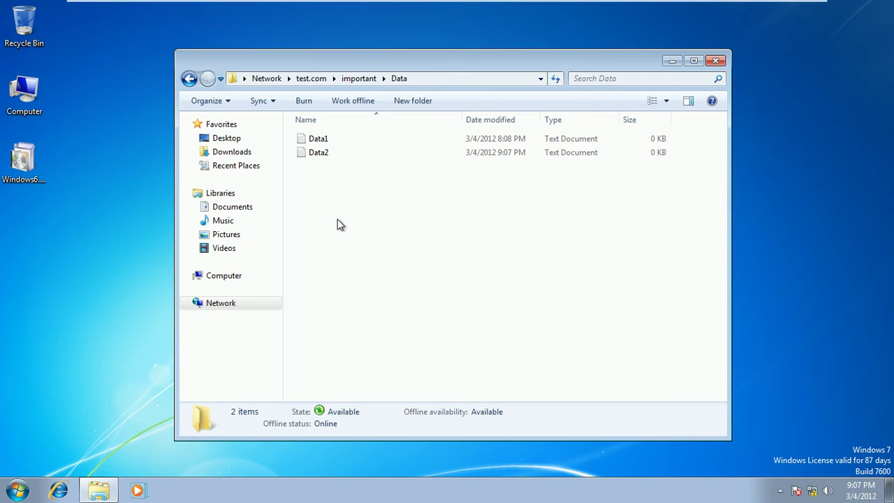
Step: Close the client Explorer window and view the test.com important namespace on the server
{"action": "left_click", "coordinate": [714, 61]}
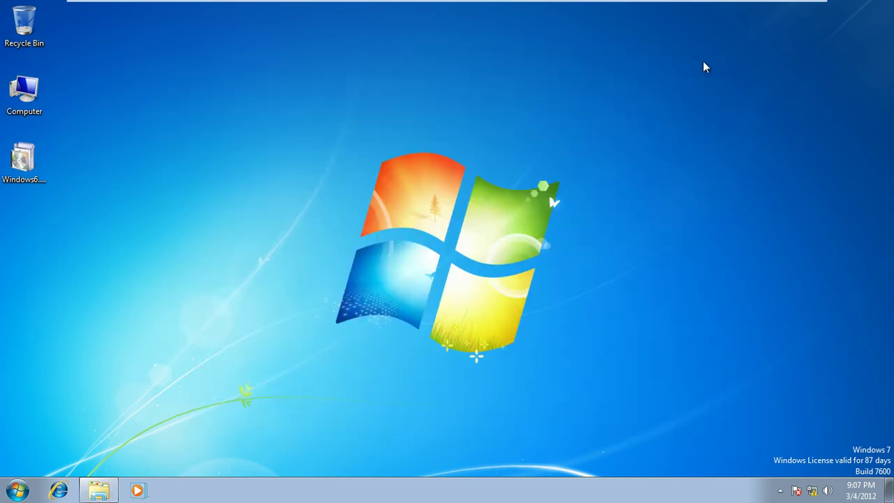
{"action": "left_click", "coordinate": [731, 8]}
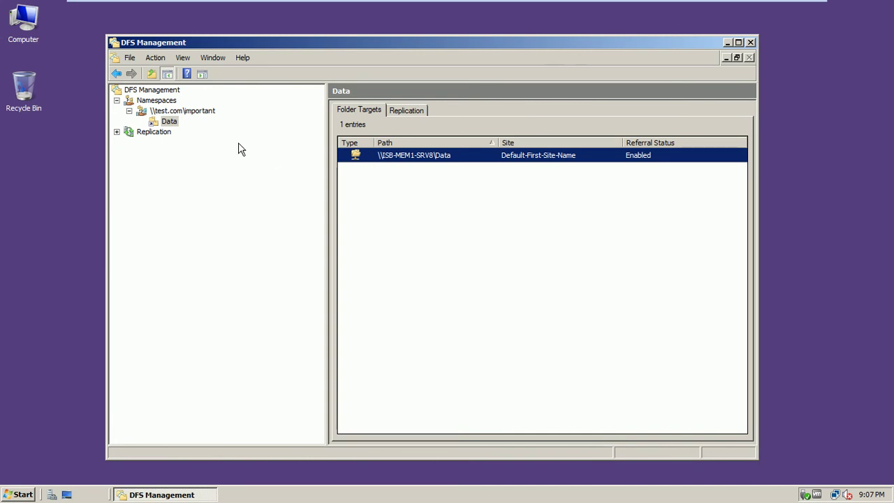
{"action": "left_click", "coordinate": [206, 114]}
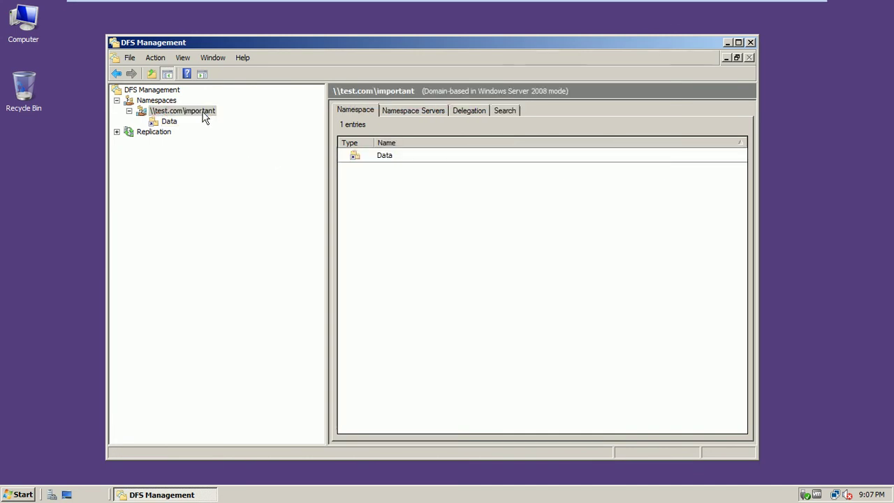
Step: On the server, browse Computer > Local Disk (C:) > DfsRoots > Important, then return to DfsRoots
{"action": "double_click", "coordinate": [38, 31]}
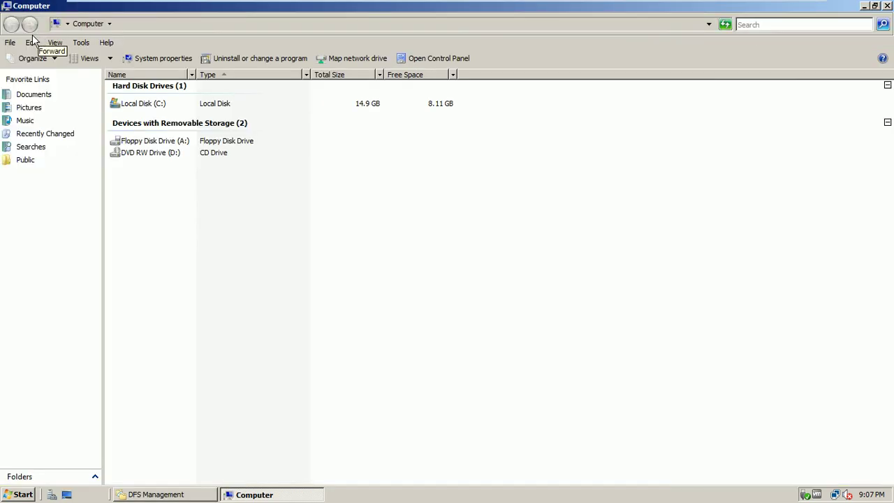
{"action": "double_click", "coordinate": [143, 104]}
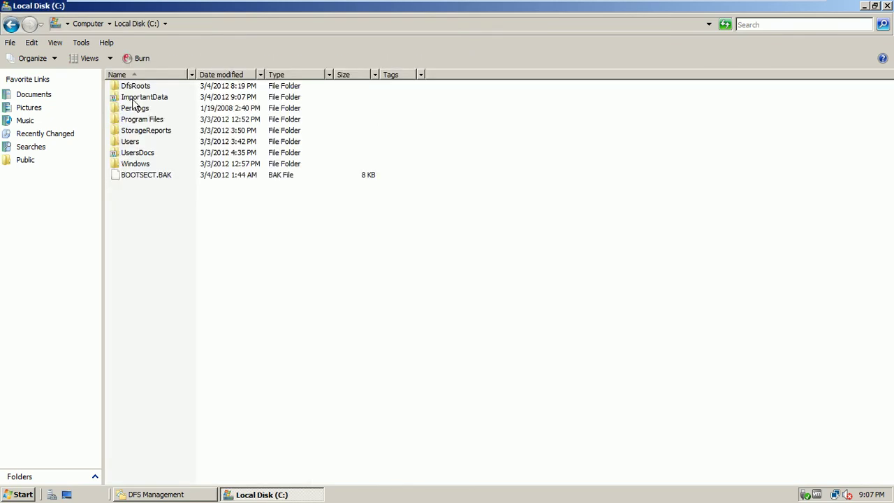
{"action": "double_click", "coordinate": [136, 86]}
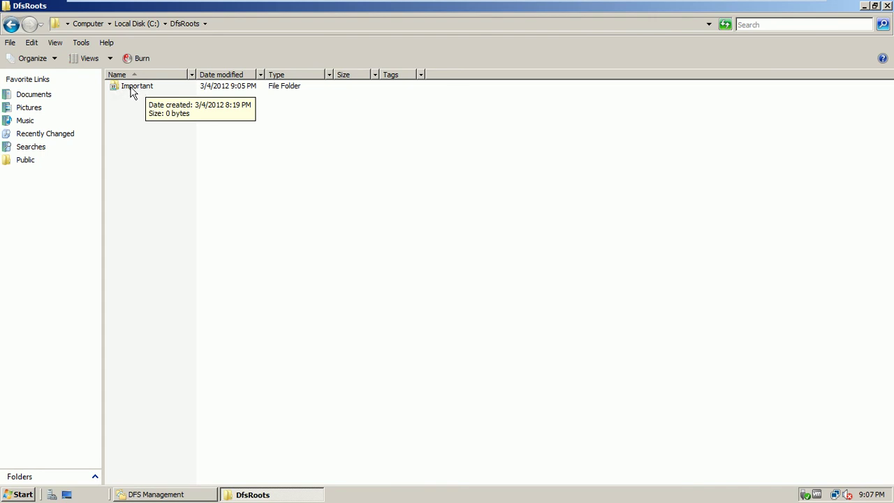
{"action": "double_click", "coordinate": [143, 89]}
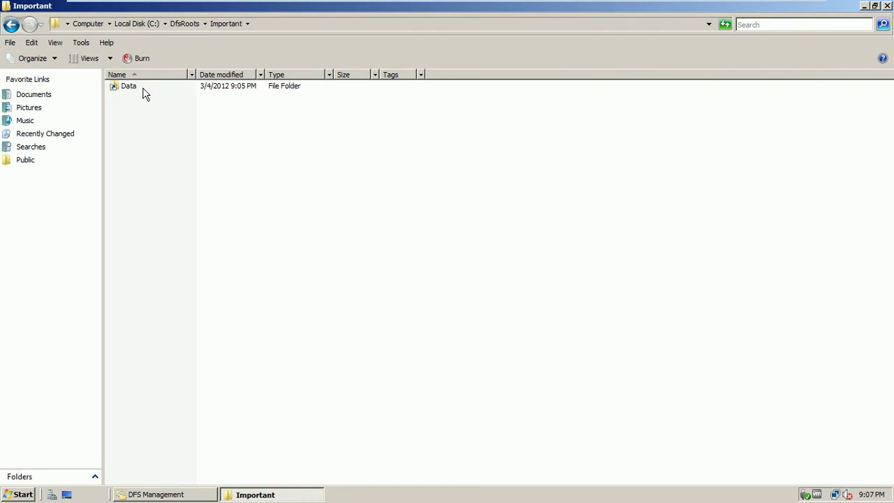
{"action": "left_click", "coordinate": [11, 25]}
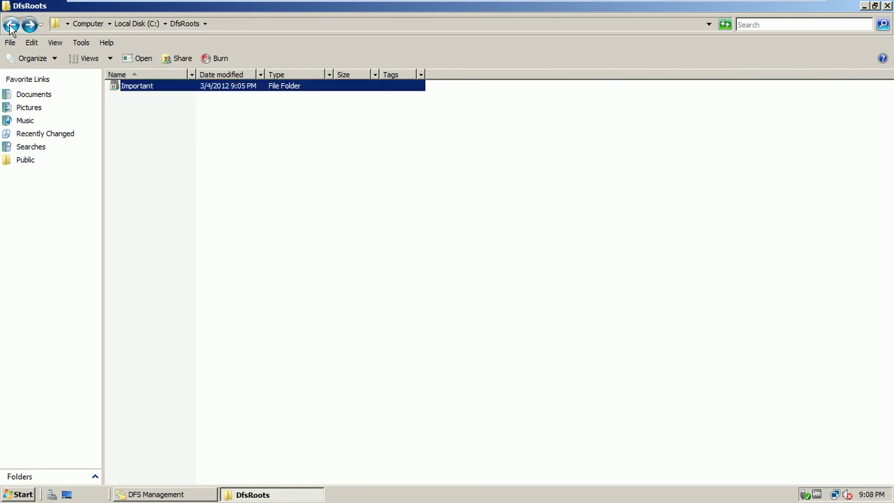
Step: Review the Important folder's sharing, advanced sharing and share permissions, cancelling without changes
{"action": "right_click", "coordinate": [133, 86]}
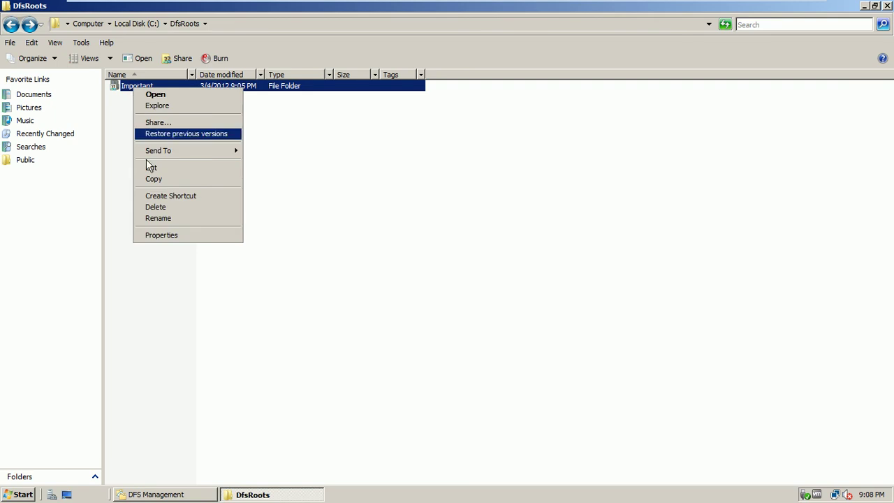
{"action": "left_click", "coordinate": [157, 236]}
{"action": "left_click", "coordinate": [189, 114]}
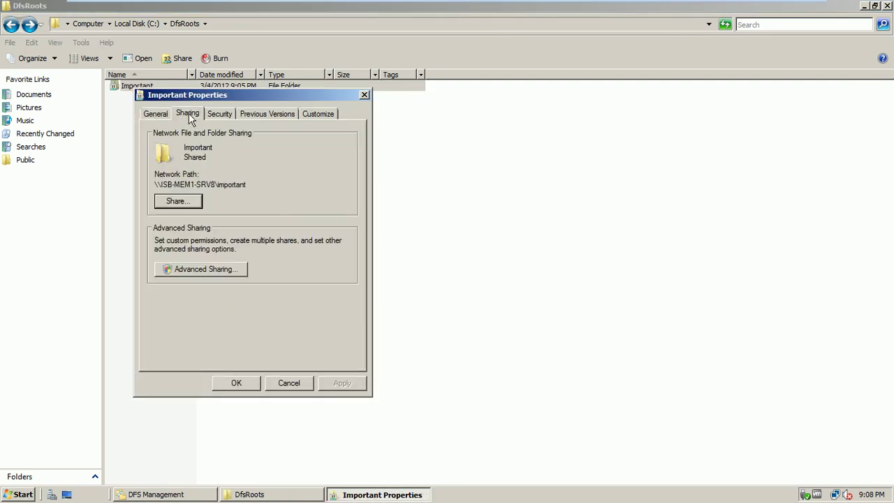
{"action": "left_click", "coordinate": [196, 270]}
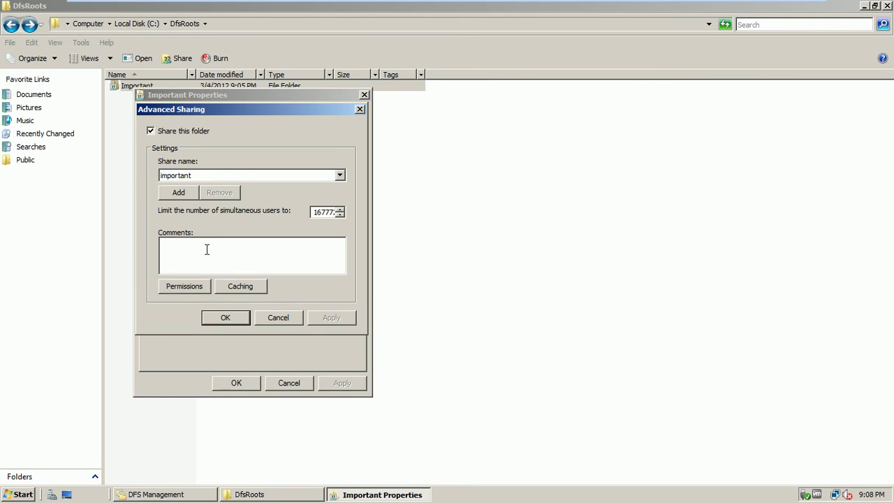
{"action": "left_click", "coordinate": [198, 287]}
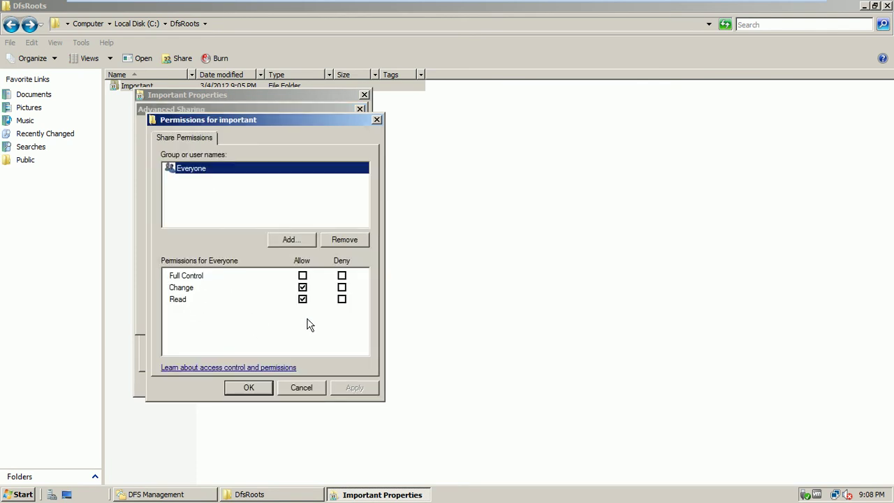
{"action": "left_click", "coordinate": [293, 388]}
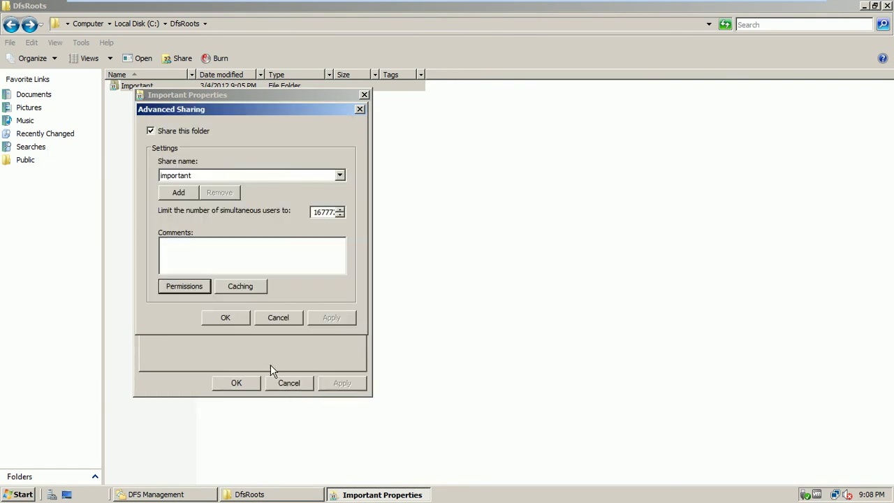
{"action": "left_click", "coordinate": [288, 316]}
{"action": "left_click", "coordinate": [257, 381]}
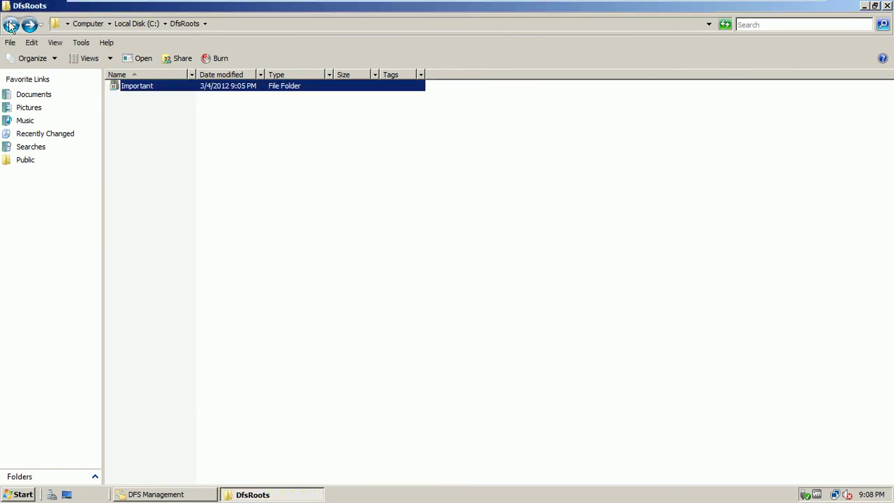
Step: Return to drive C:, reopen DfsRoots, then close that Explorer window
{"action": "left_click", "coordinate": [11, 25]}
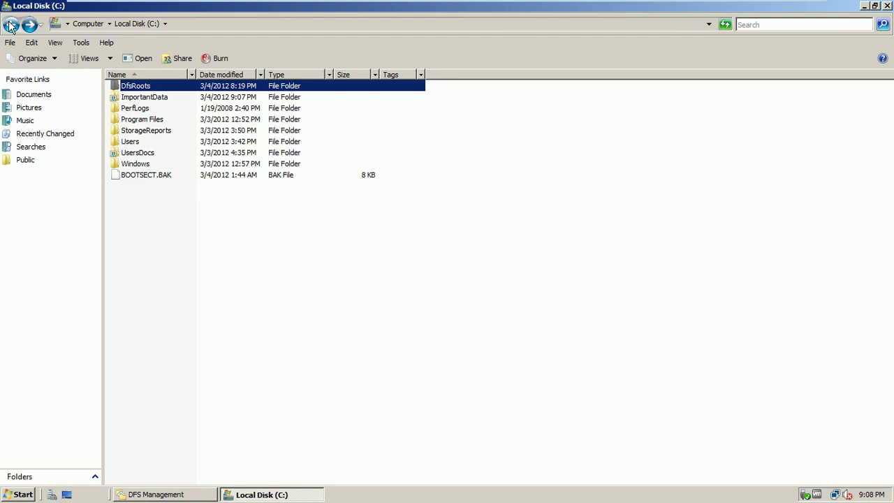
{"action": "double_click", "coordinate": [147, 91]}
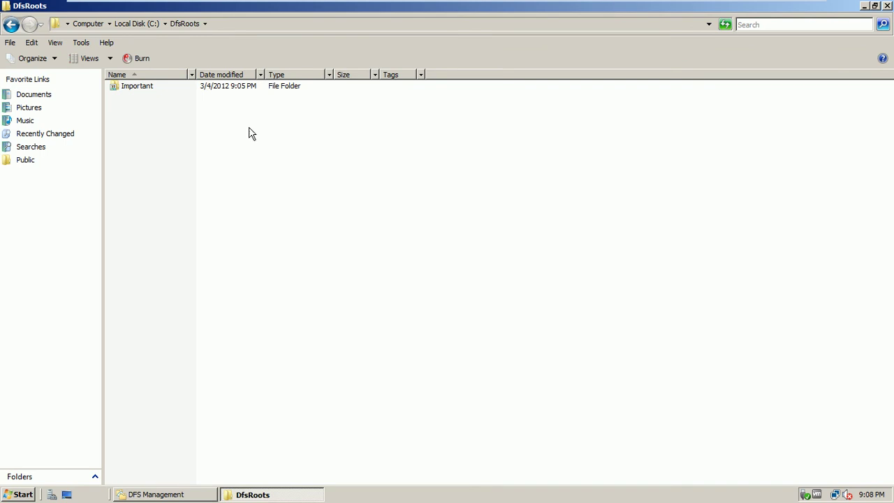
{"action": "left_click", "coordinate": [887, 6]}
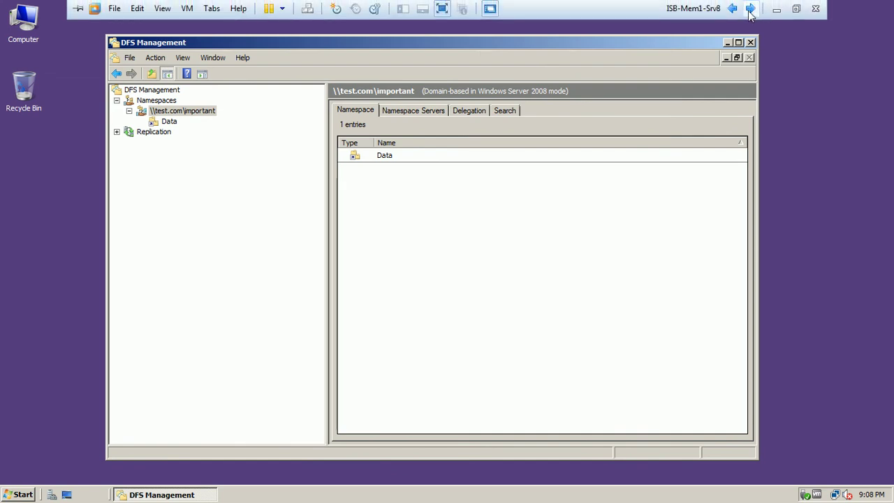
Step: On the Windows 7 client, open \\test.com\important from Start search, check Data, then close it
{"action": "left_click", "coordinate": [750, 9]}
{"action": "left_click", "coordinate": [17, 490]}
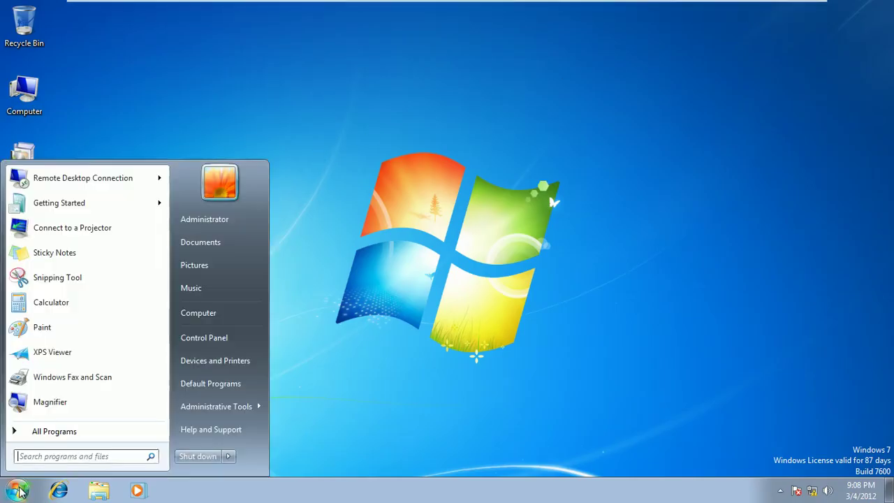
{"action": "left_click", "coordinate": [94, 457]}
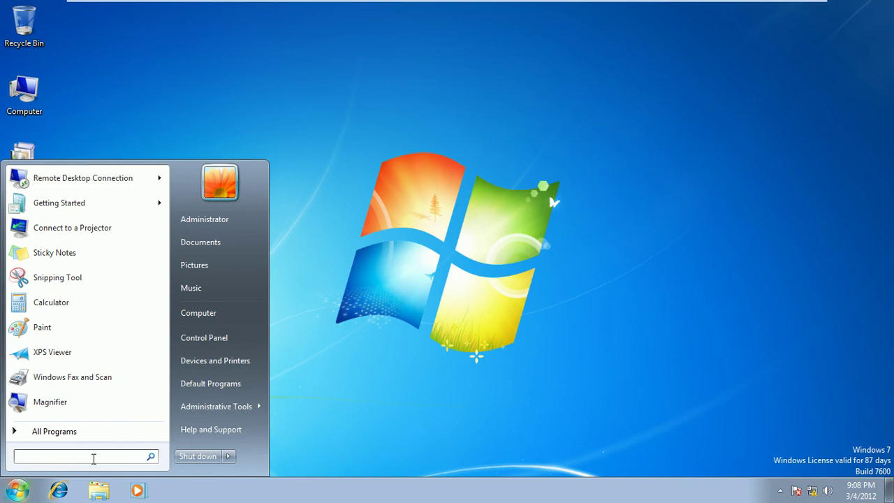
{"action": "type", "text": "\\\\"}
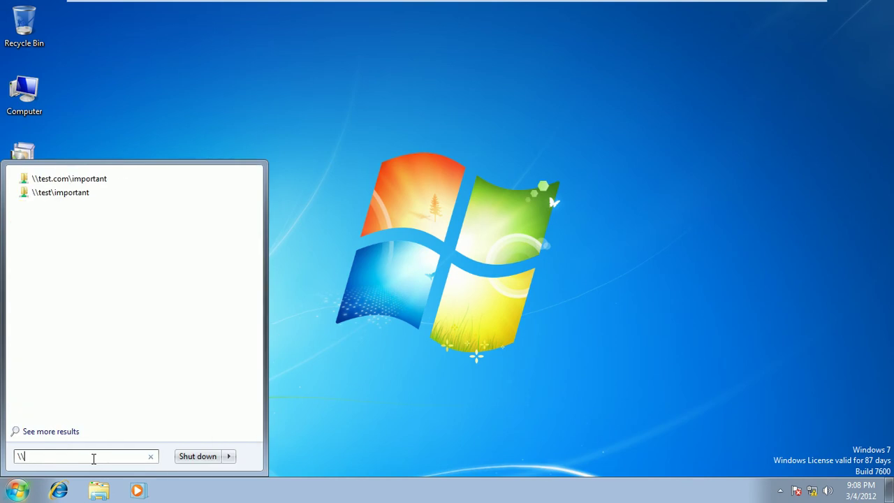
{"action": "type", "text": "t4e"}
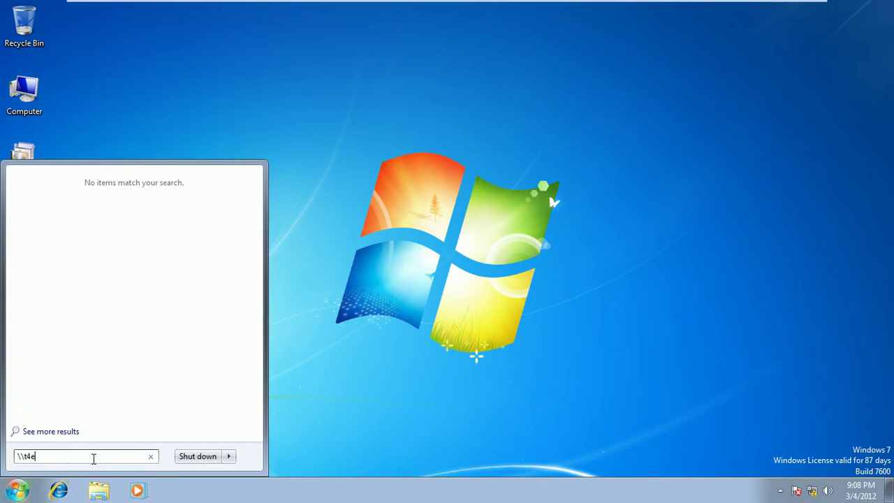
{"action": "key", "text": "BackSpace"}
{"action": "key", "text": "BackSpace"}
{"action": "type", "text": "est.co"}
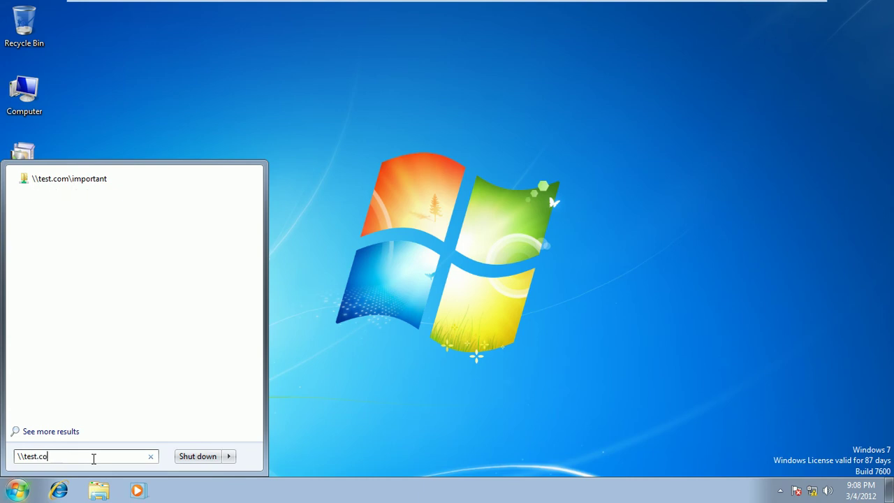
{"action": "type", "text": "m\\"}
{"action": "type", "text": "important"}
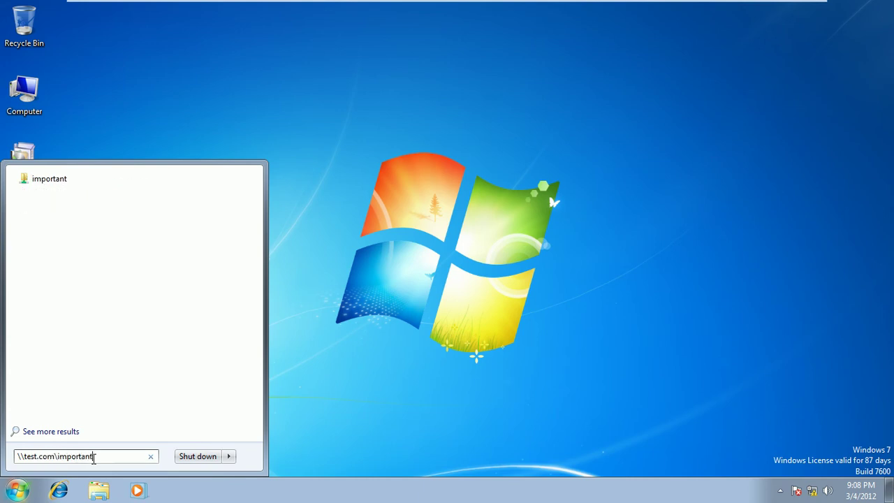
{"action": "key", "text": "Return"}
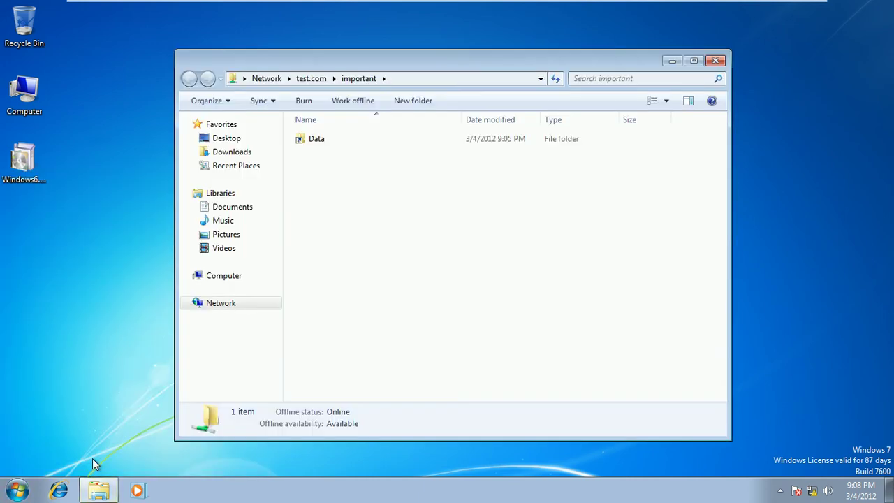
{"action": "double_click", "coordinate": [317, 139]}
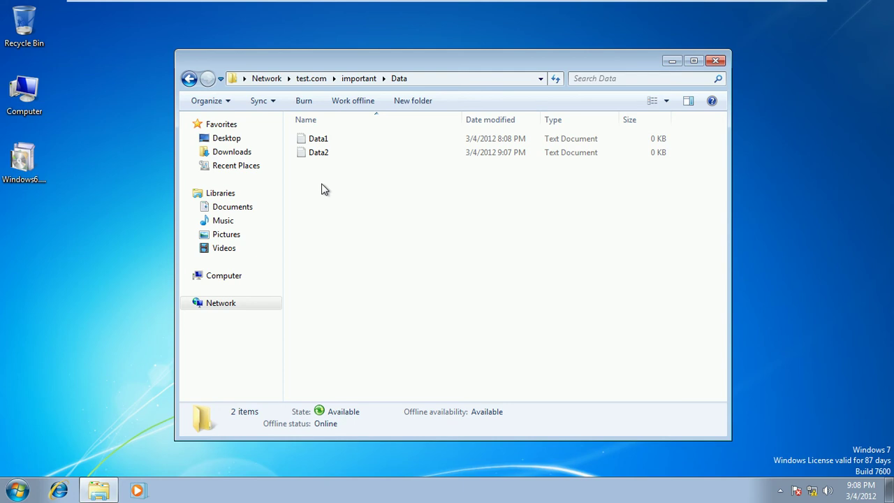
{"action": "left_click", "coordinate": [715, 61]}
Step: Open \\test\important to confirm it works, close it, and minimize the client VM
{"action": "left_click", "coordinate": [17, 490]}
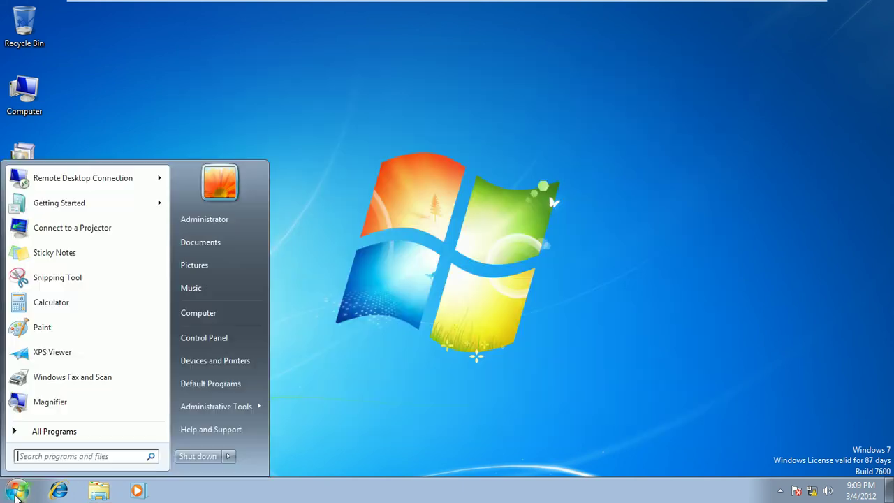
{"action": "left_click", "coordinate": [42, 455]}
{"action": "type", "text": "\\\\test\\"}
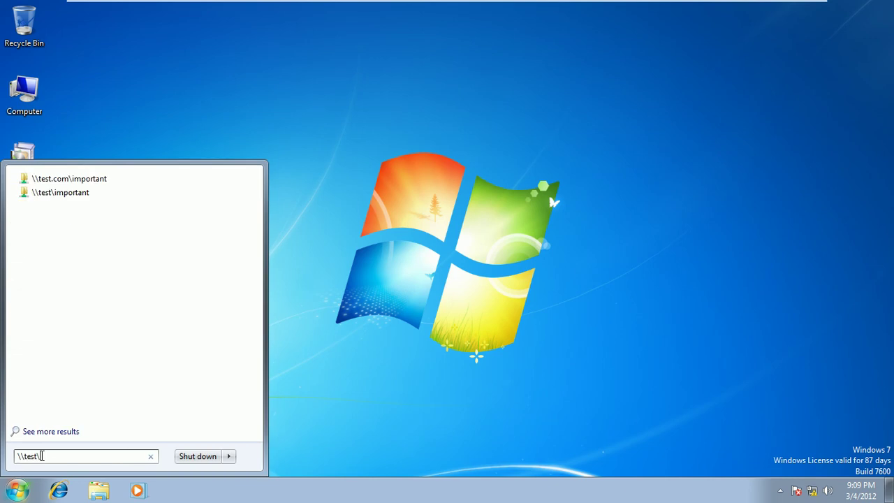
{"action": "type", "text": "important"}
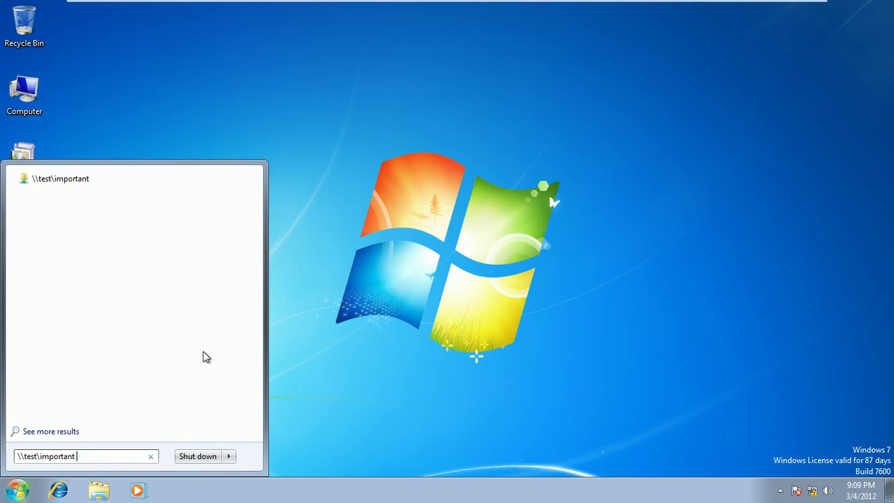
{"action": "key", "text": "Return"}
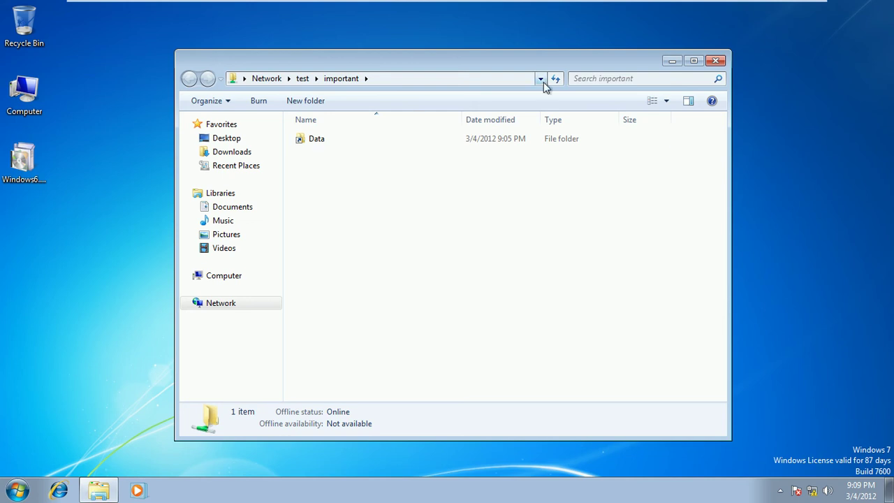
{"action": "left_click", "coordinate": [717, 60]}
{"action": "mouse_move", "coordinate": [706, 4]}
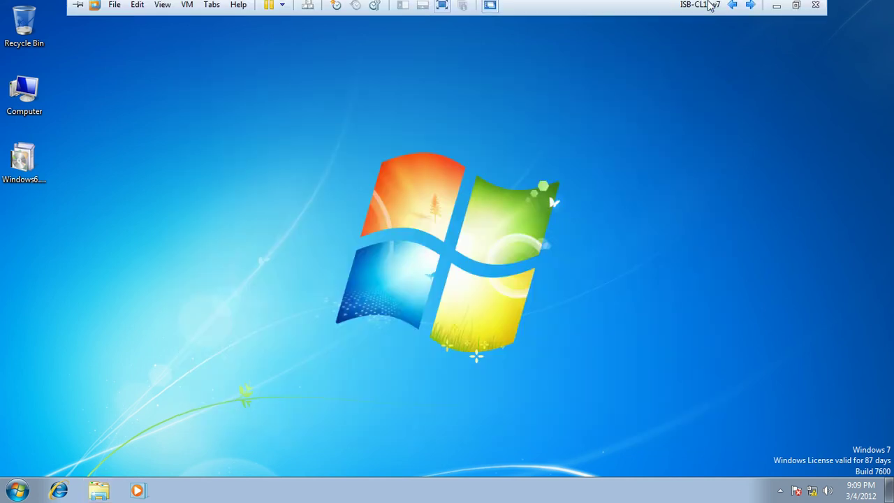
{"action": "left_click", "coordinate": [775, 10]}
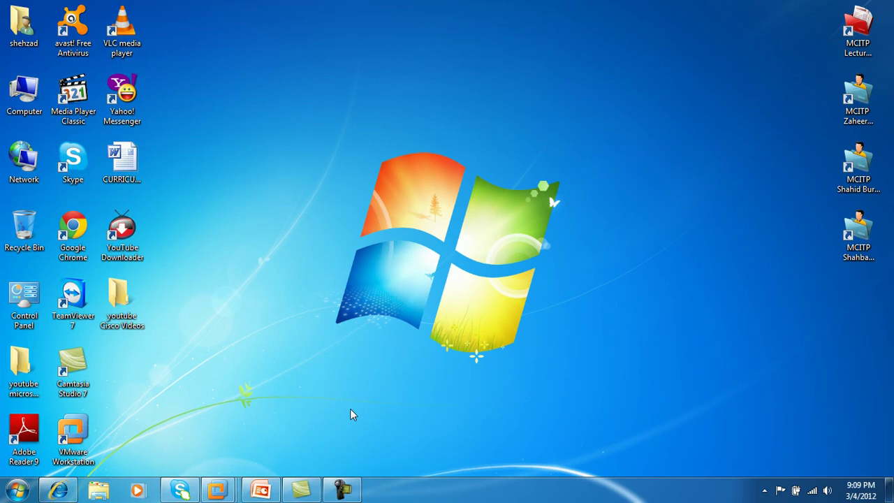
{"action": "mouse_move", "coordinate": [261, 490]}
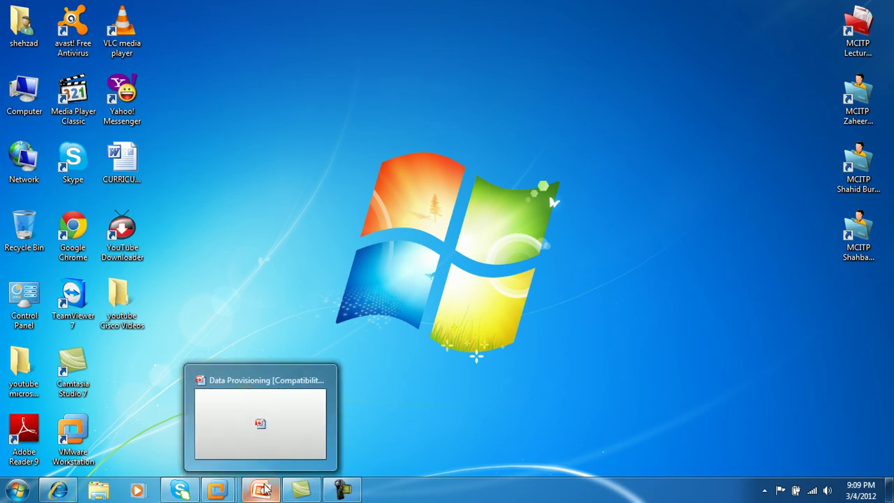
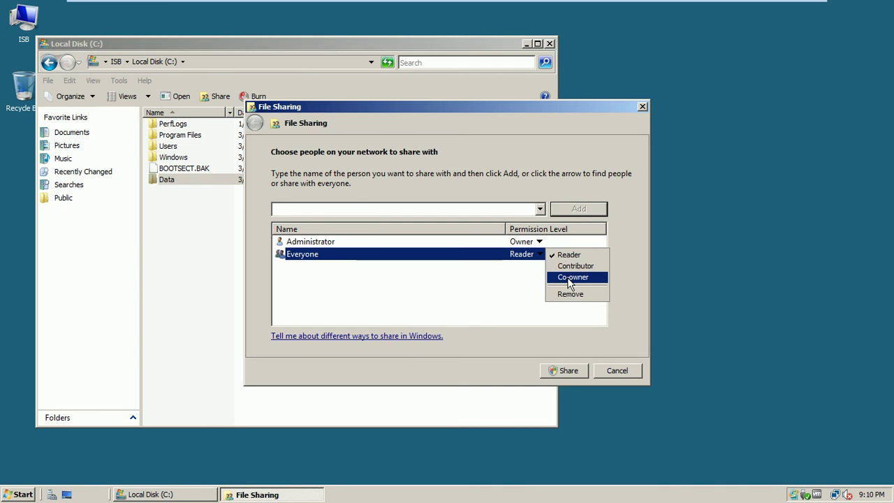
Step: Share C:\Data with Everyone as Co-owner and close the Local Disk window
{"action": "left_click", "coordinate": [569, 372]}
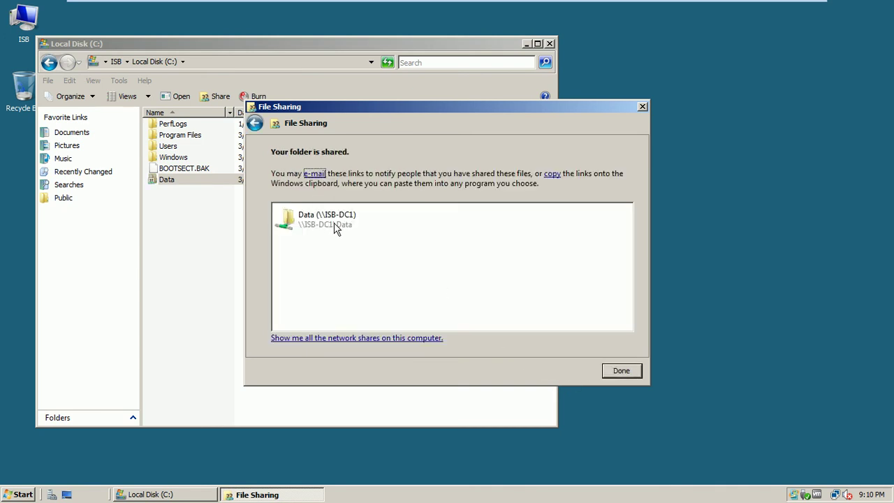
{"action": "left_click", "coordinate": [617, 370]}
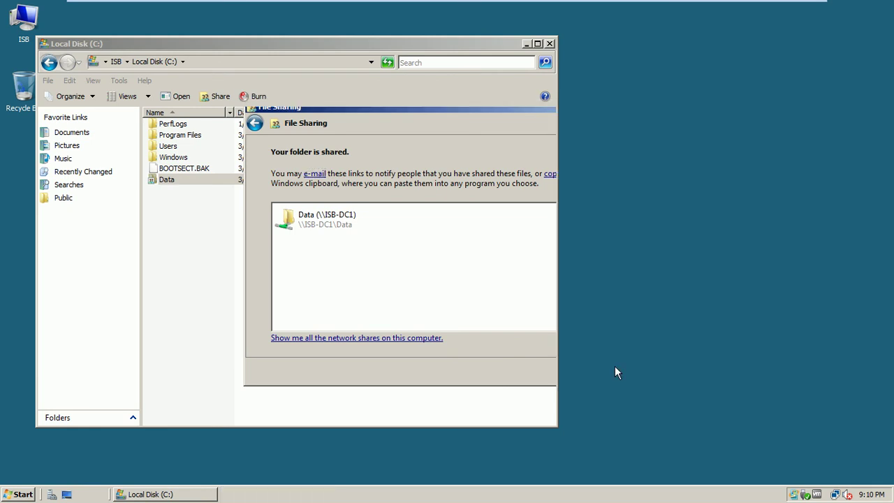
{"action": "left_click", "coordinate": [551, 46]}
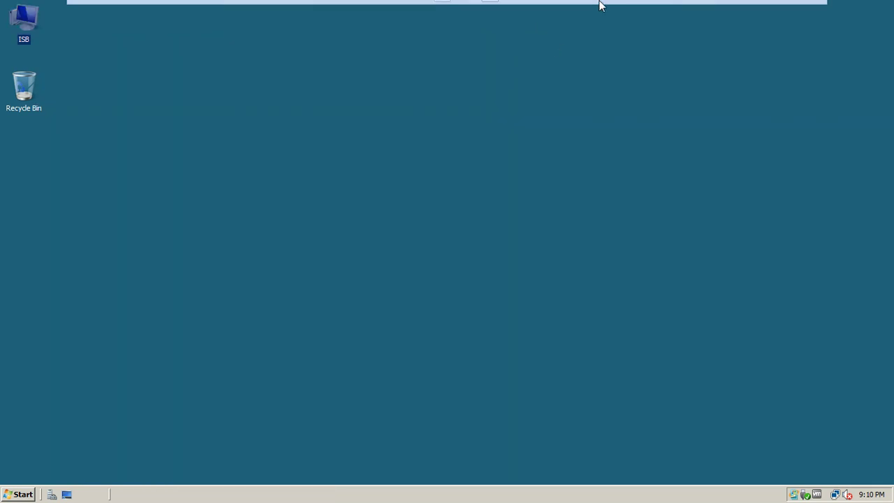
Step: On ISB-MEM1-SRV8, start adding a new folder target to the namespace's Data folder
{"action": "mouse_move", "coordinate": [598, 2]}
{"action": "left_click", "coordinate": [751, 8]}
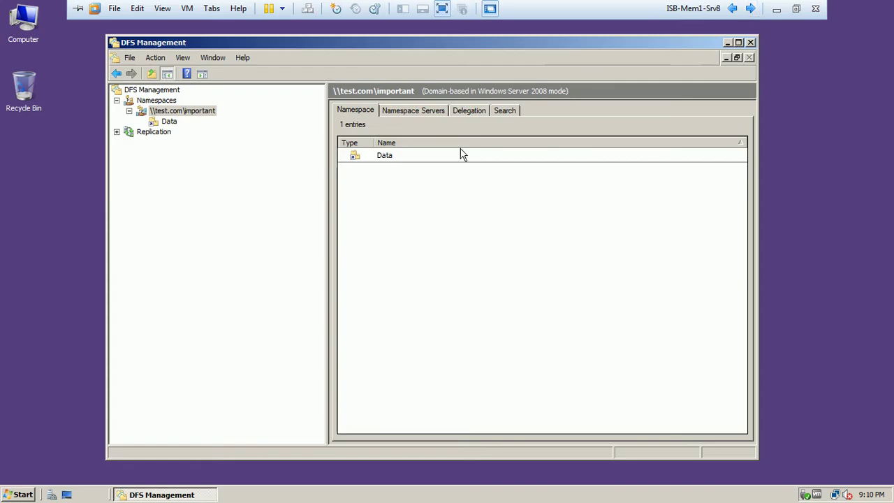
{"action": "left_click", "coordinate": [167, 122]}
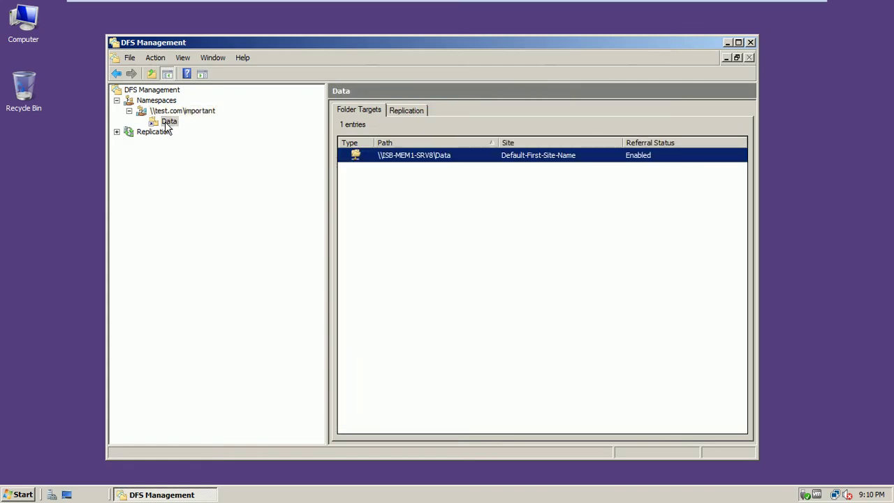
{"action": "right_click", "coordinate": [168, 123]}
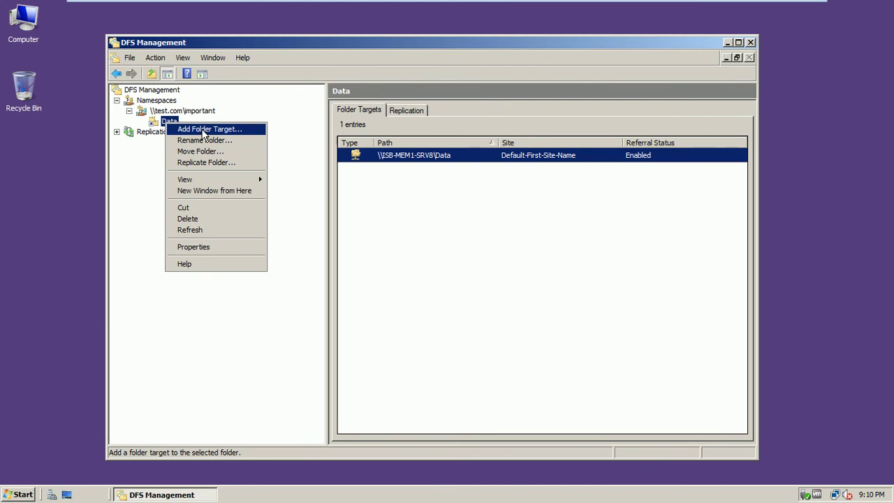
{"action": "left_click", "coordinate": [204, 131]}
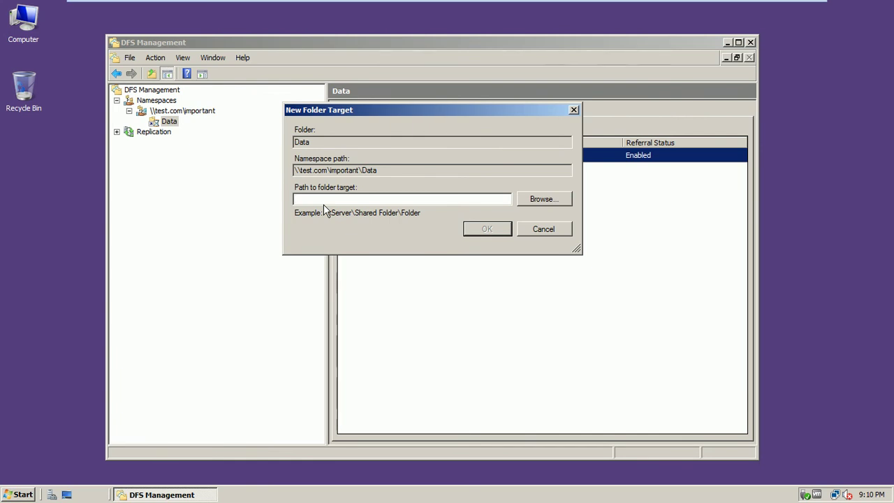
Step: Browse computer ISB-DC1 and add its Data share, \\ISB-DC1\Data, as the folder target
{"action": "left_click", "coordinate": [529, 199]}
{"action": "left_click", "coordinate": [376, 86]}
{"action": "left_click_drag", "start_coordinate": [377, 86], "coordinate": [274, 96]}
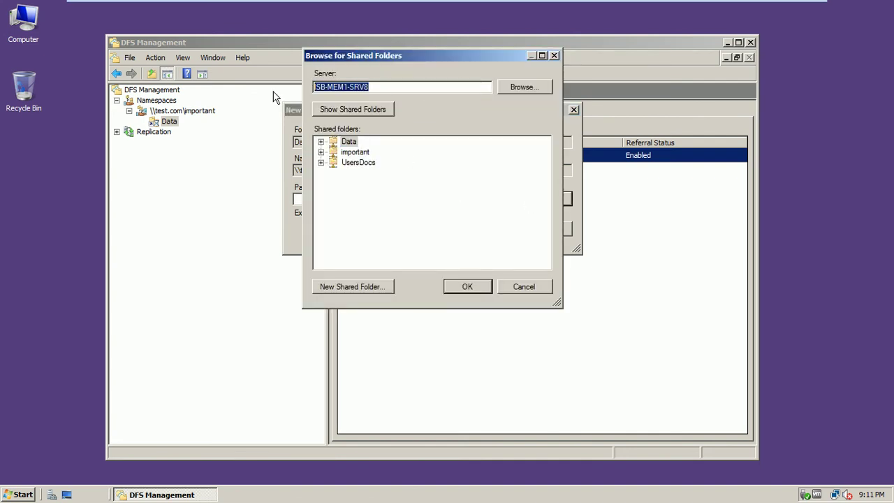
{"action": "left_click", "coordinate": [522, 86]}
{"action": "type", "text": "\\"}
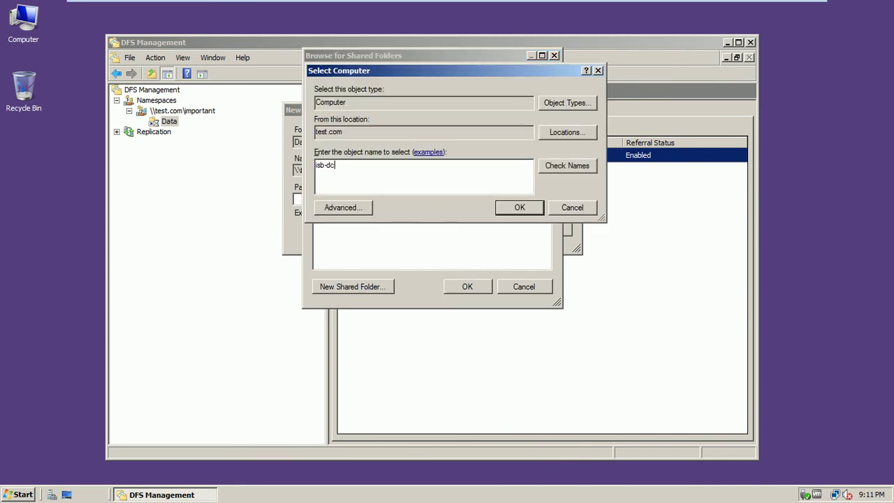
{"action": "left_click", "coordinate": [567, 167]}
{"action": "left_click", "coordinate": [505, 214]}
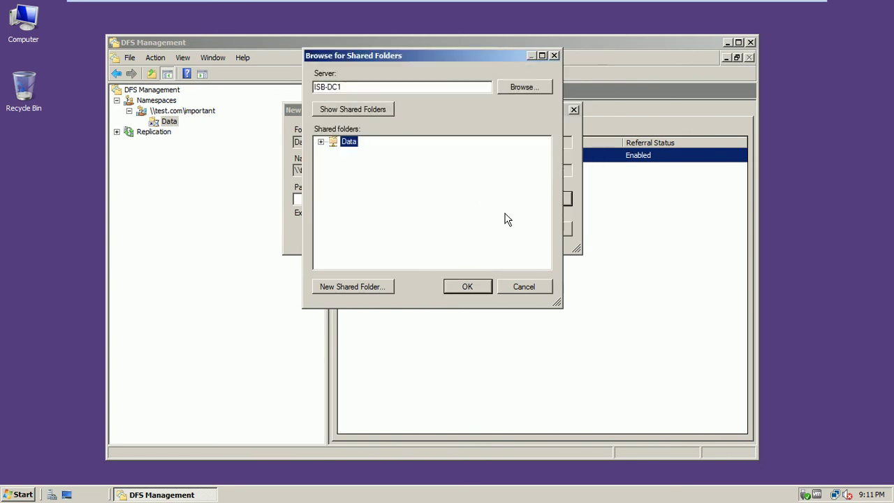
{"action": "left_click", "coordinate": [335, 110]}
{"action": "left_click", "coordinate": [454, 287]}
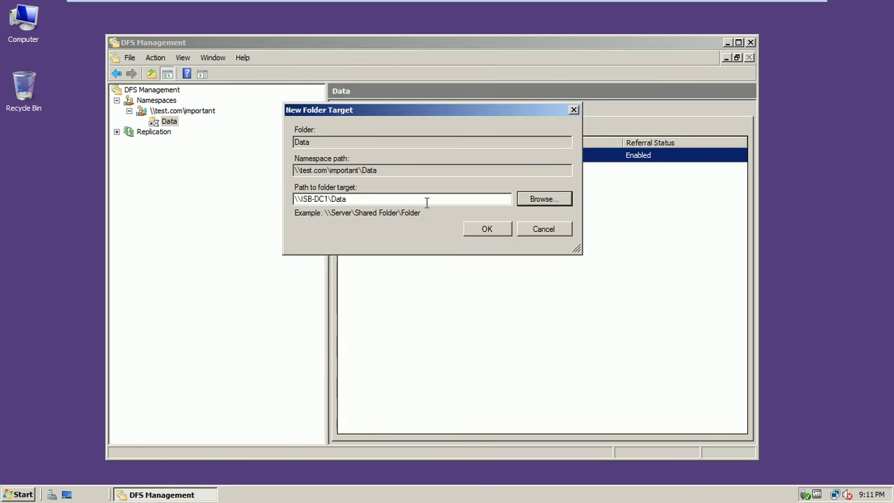
{"action": "left_click", "coordinate": [474, 231]}
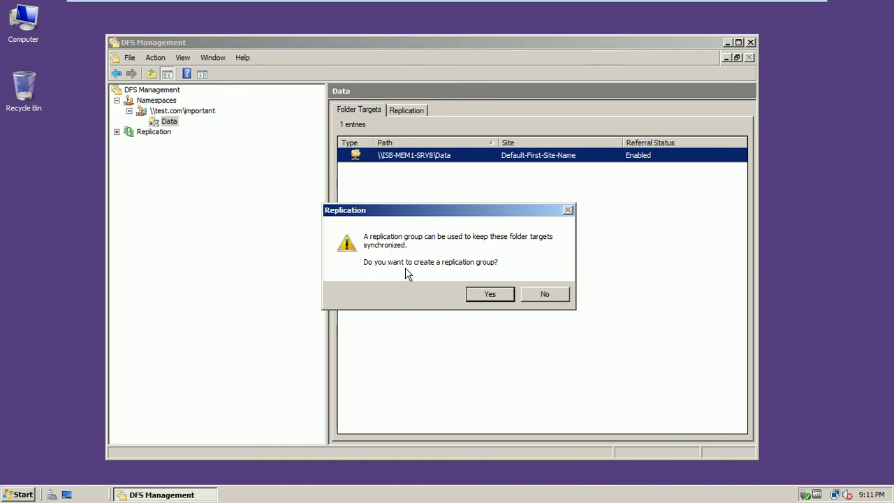
Step: Agree to create a replication group, keep the suggested names, and pass the eligibility check
{"action": "left_click", "coordinate": [481, 294]}
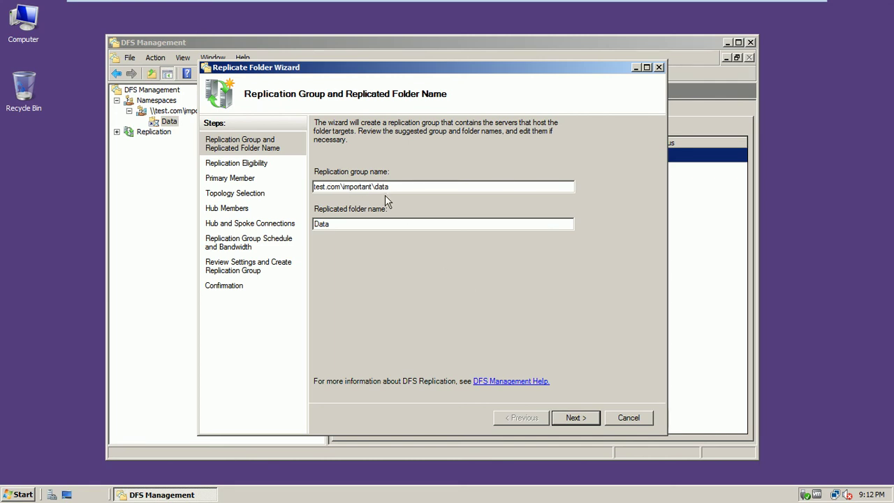
{"action": "left_click", "coordinate": [589, 421]}
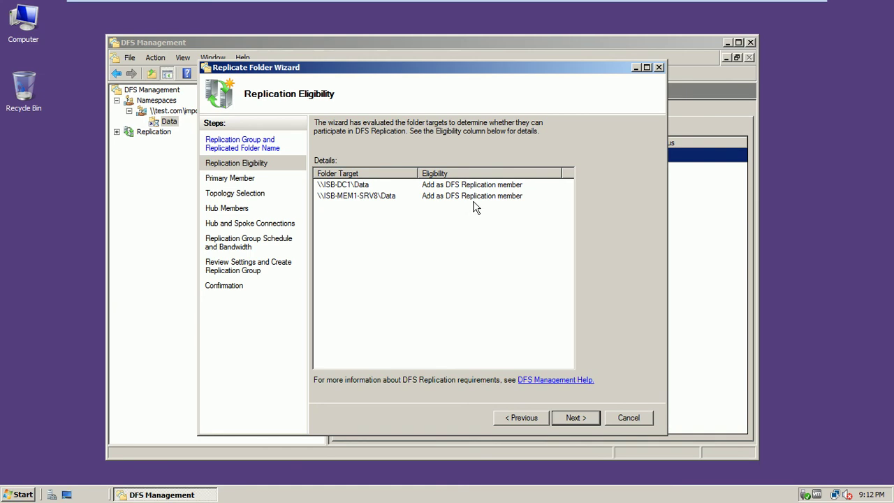
{"action": "left_click", "coordinate": [575, 418]}
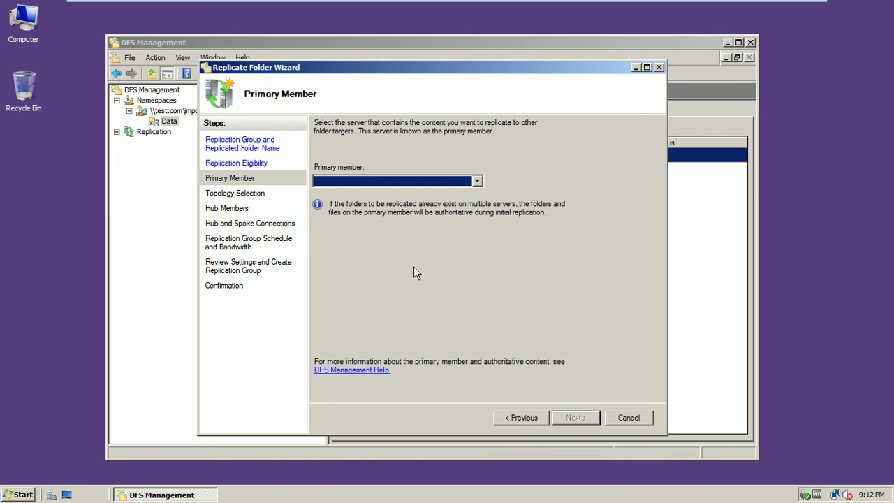
{"action": "left_click", "coordinate": [477, 181]}
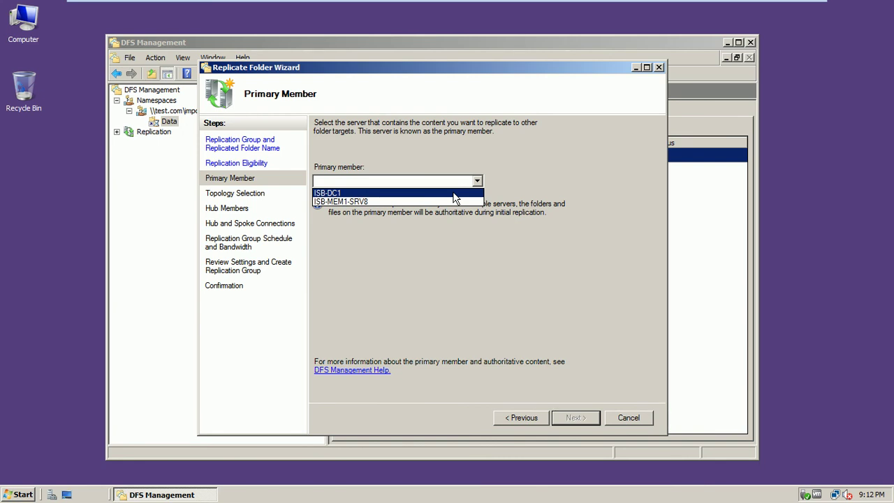
Step: On ISB-MEM1-SRV8, check that C:\ImportantData holds Data1 and Data2, then close Explorer
{"action": "double_click", "coordinate": [26, 44]}
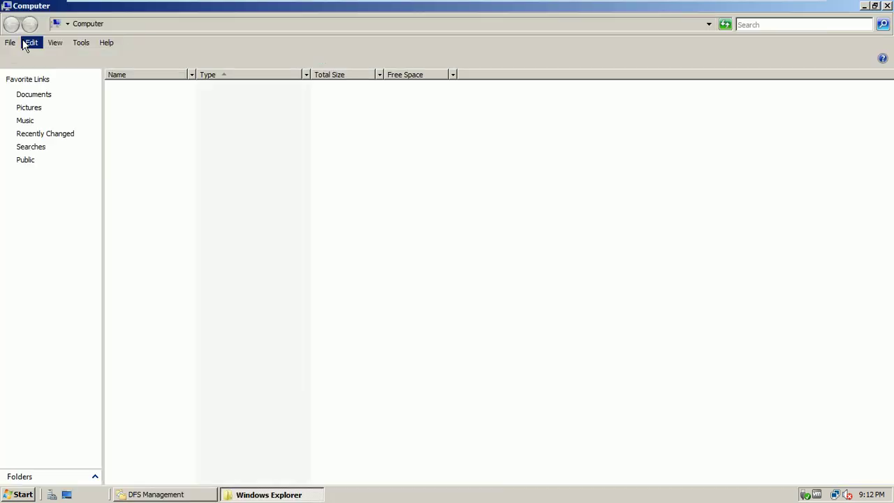
{"action": "double_click", "coordinate": [133, 103]}
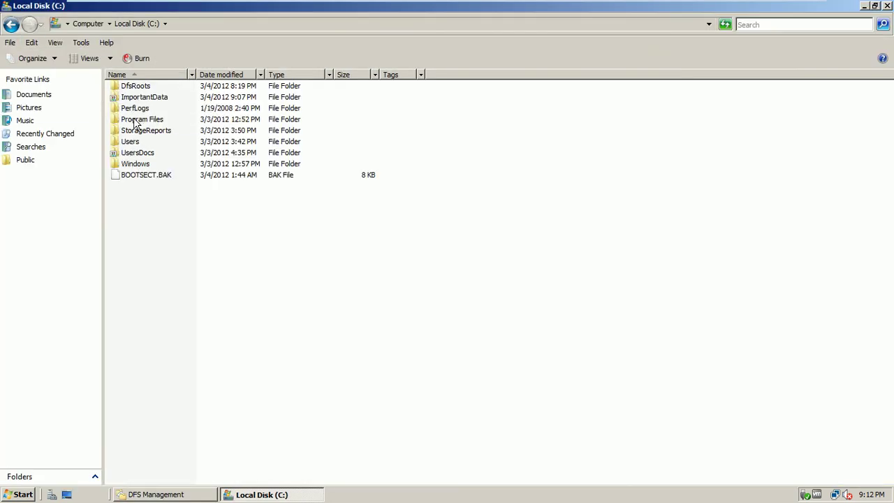
{"action": "double_click", "coordinate": [131, 153]}
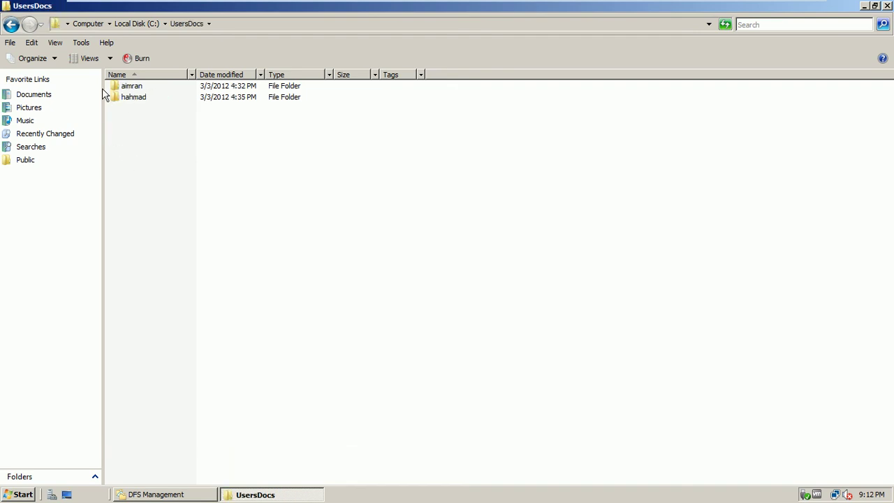
{"action": "left_click", "coordinate": [11, 25]}
{"action": "left_click", "coordinate": [154, 101]}
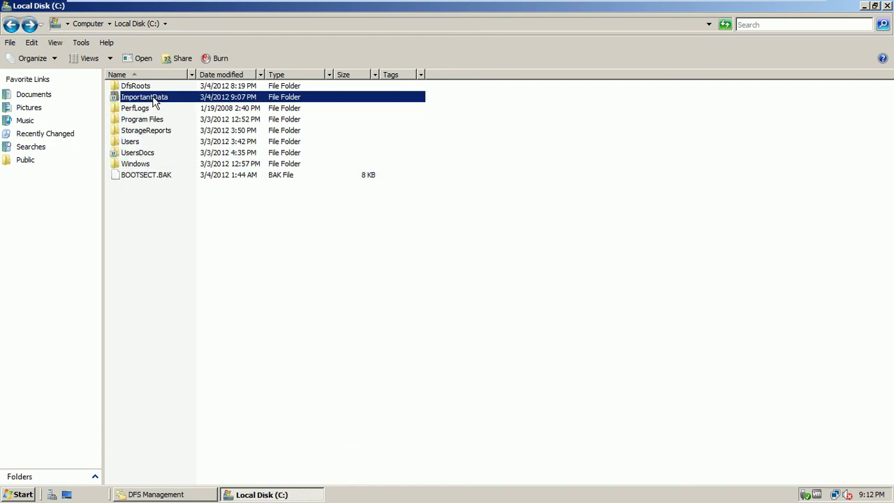
{"action": "double_click", "coordinate": [155, 101]}
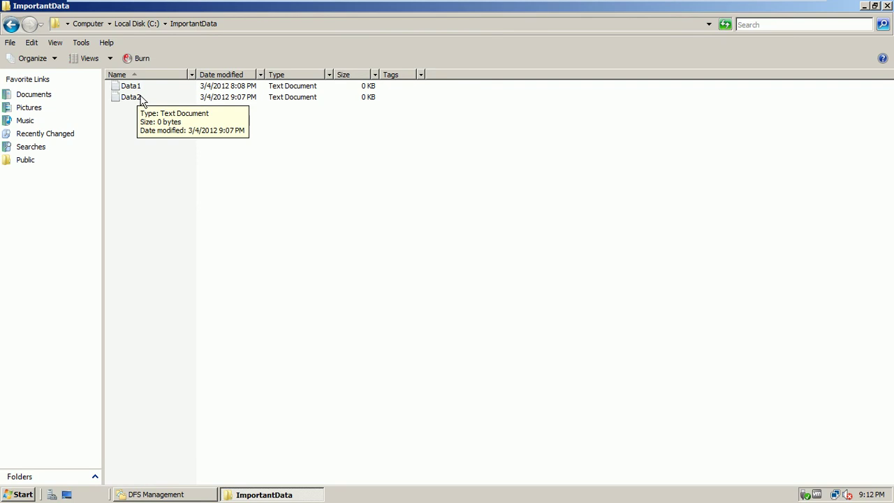
{"action": "left_click", "coordinate": [887, 7]}
Step: Set ISB-DC1 as the primary member in the Replicate Folder Wizard
{"action": "left_click", "coordinate": [451, 183]}
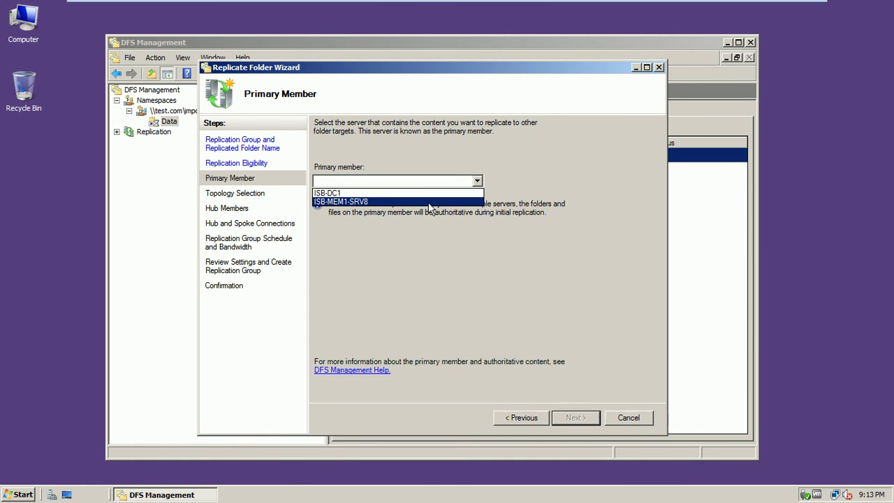
{"action": "left_click", "coordinate": [431, 202]}
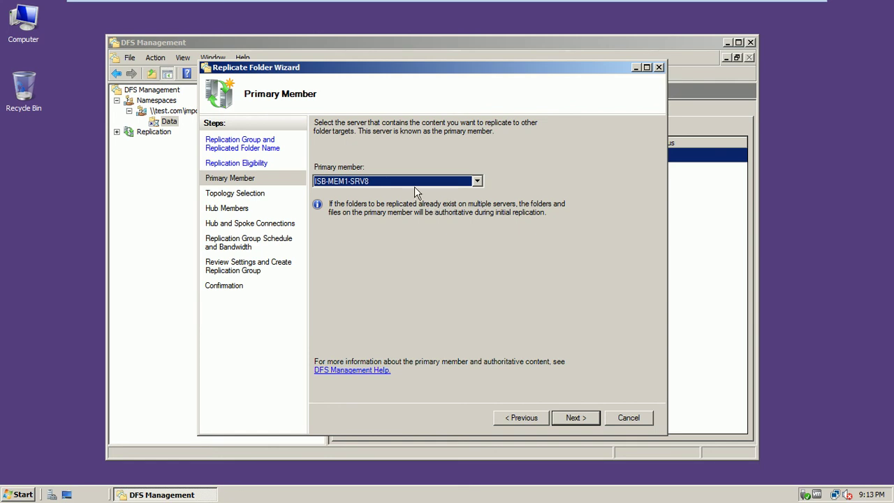
{"action": "left_click", "coordinate": [414, 185]}
{"action": "left_click", "coordinate": [402, 192]}
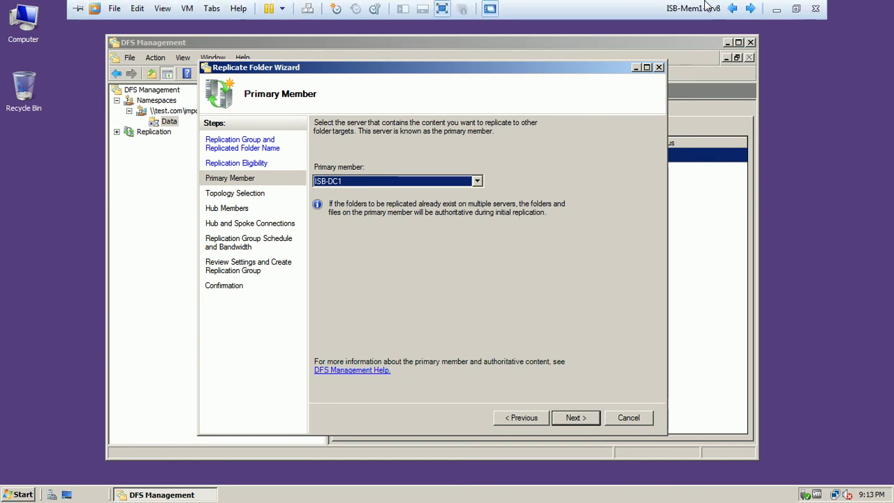
Step: On ISB-DC1, confirm C:\Data is empty, then return to ISB-MEM1-SRV8
{"action": "left_click", "coordinate": [731, 9]}
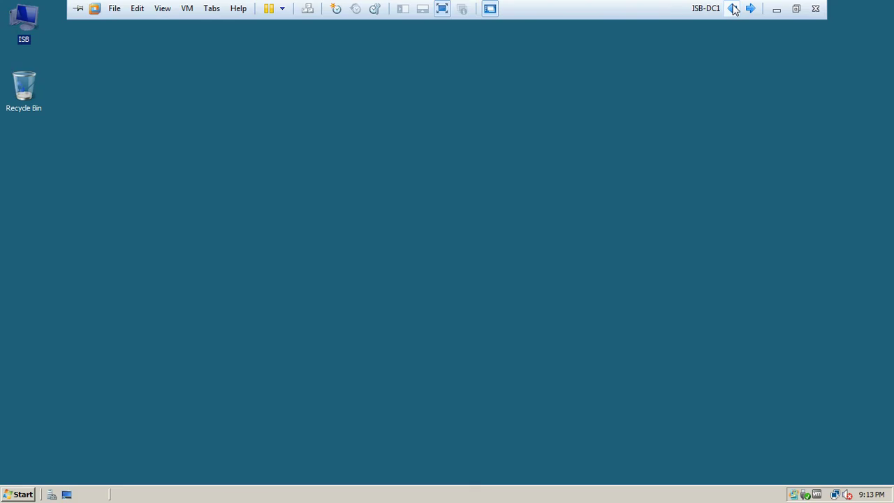
{"action": "double_click", "coordinate": [6, 33]}
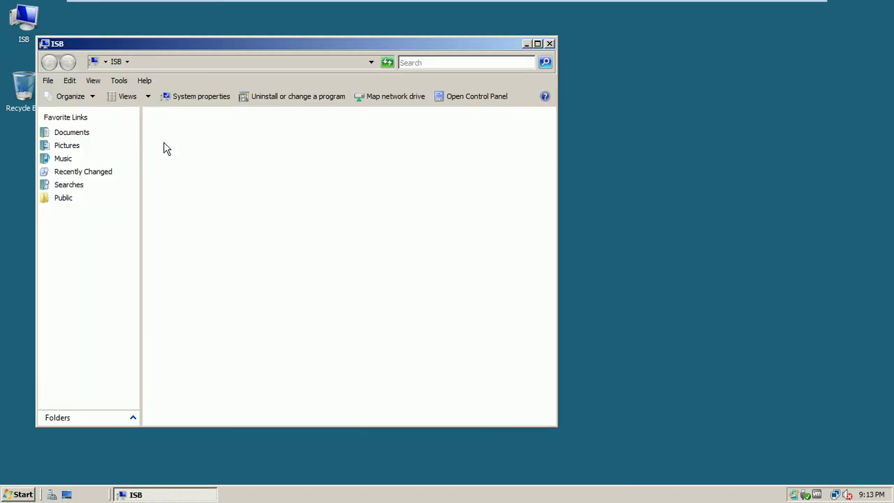
{"action": "double_click", "coordinate": [166, 149]}
{"action": "left_click", "coordinate": [166, 127]}
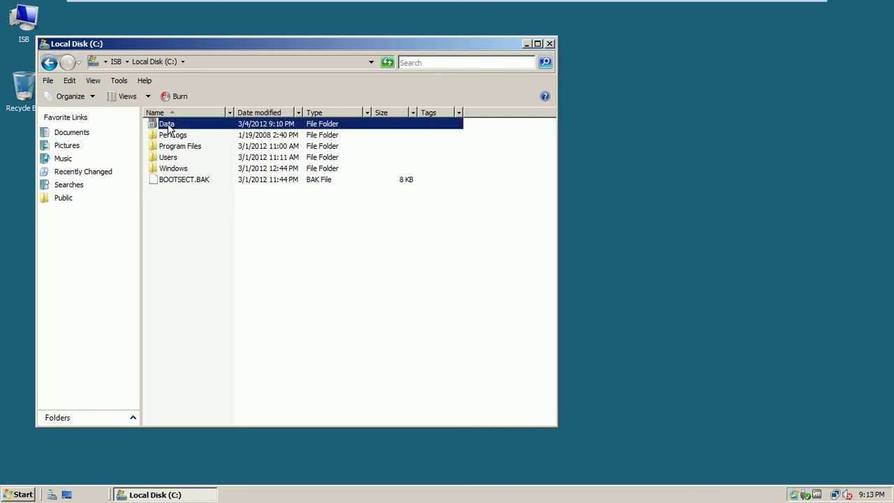
{"action": "double_click", "coordinate": [167, 127]}
{"action": "mouse_move", "coordinate": [648, 2]}
{"action": "left_click", "coordinate": [753, 6]}
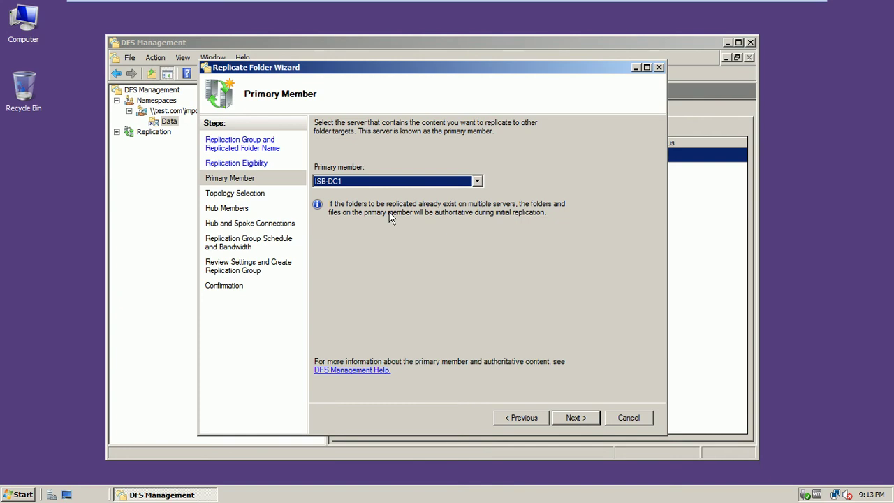
Step: Change the primary member to ISB-MEM1-SRV8 and continue
{"action": "left_click", "coordinate": [370, 180]}
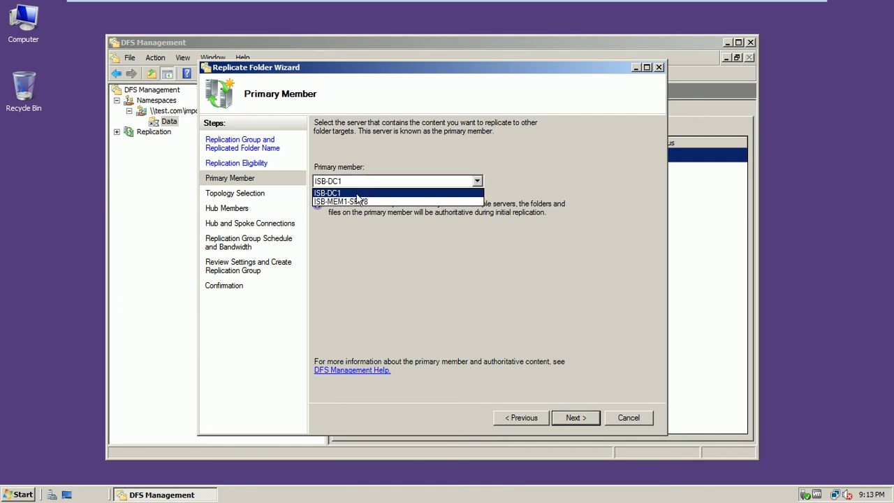
{"action": "left_click", "coordinate": [356, 201]}
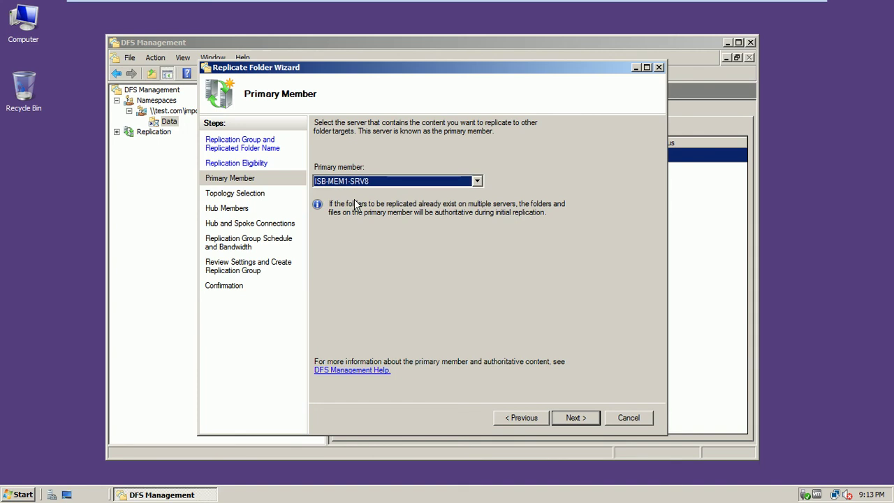
{"action": "left_click", "coordinate": [570, 417]}
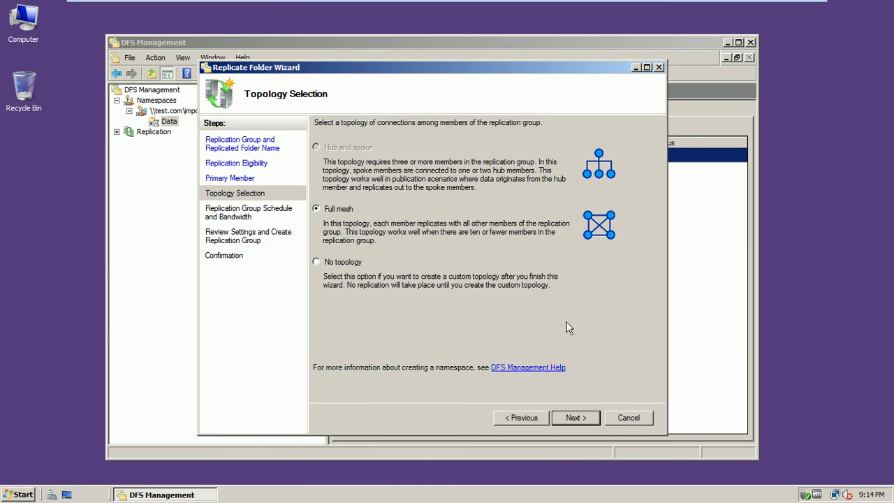
Step: Keep Full mesh topology and continuous replication at Full bandwidth
{"action": "left_click", "coordinate": [572, 417]}
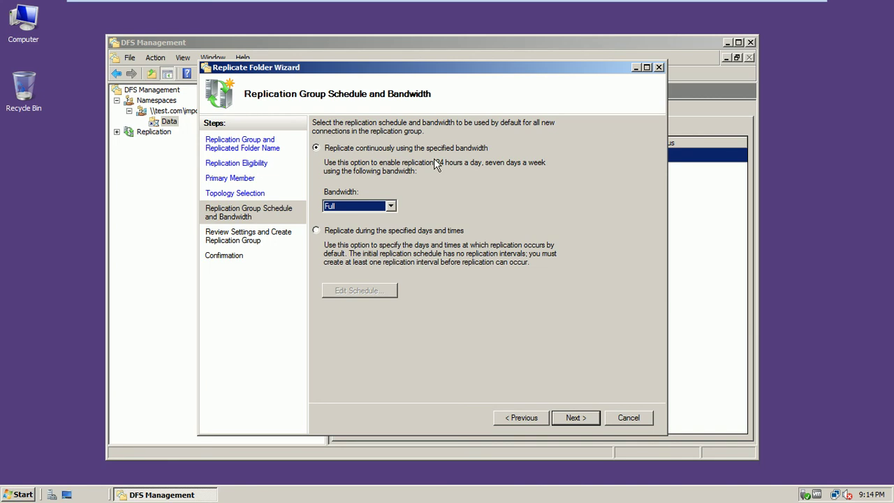
{"action": "left_click", "coordinate": [391, 205]}
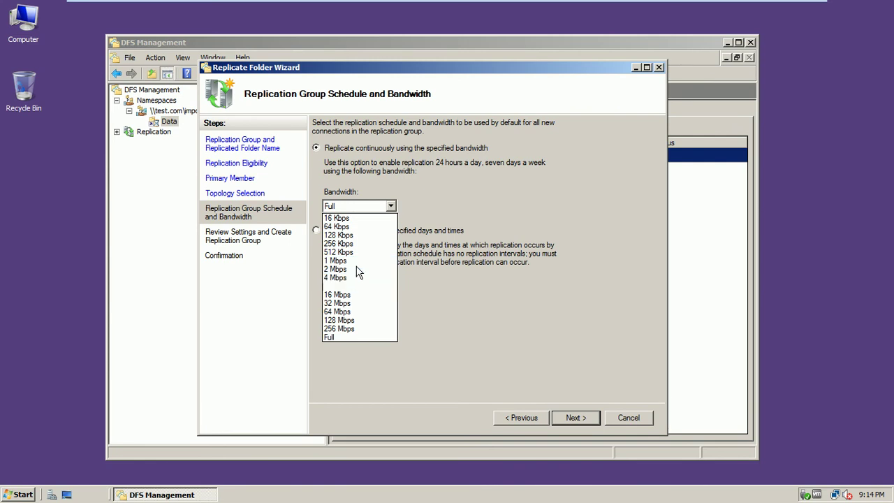
{"action": "left_click", "coordinate": [442, 193]}
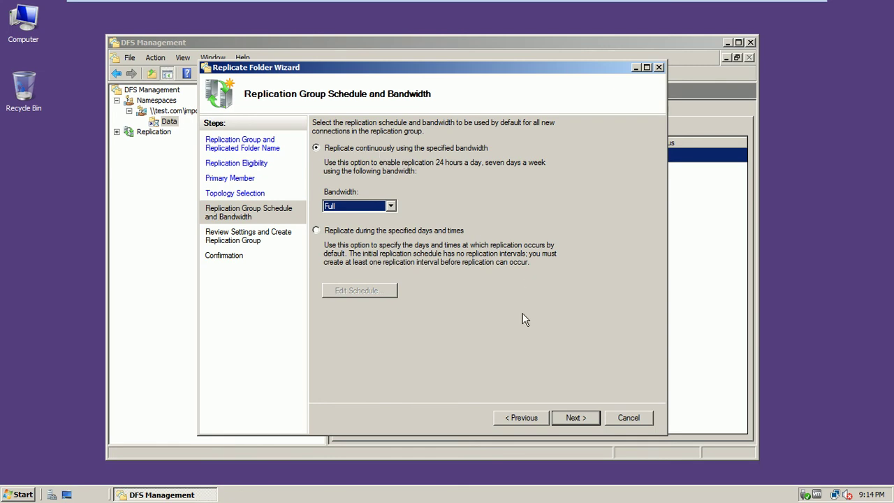
{"action": "left_click", "coordinate": [571, 421]}
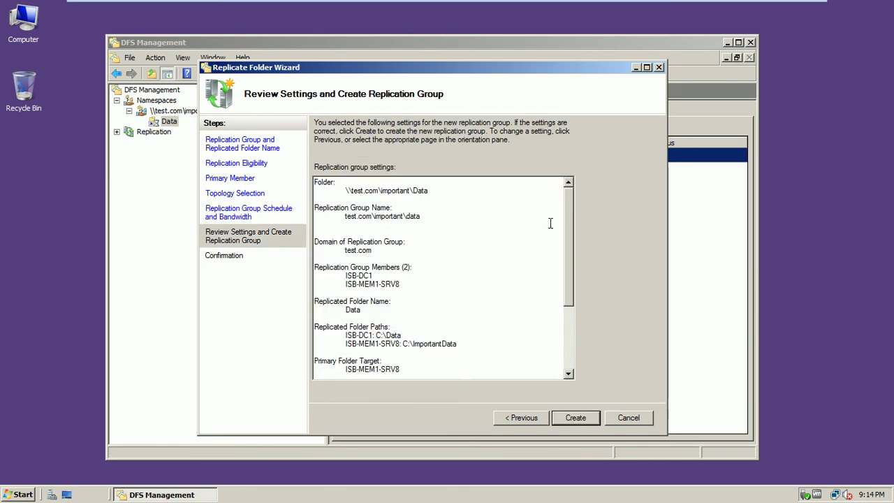
Step: Review settings, create the replication group, close the wizard, and acknowledge the replication delay notice
{"action": "left_click_drag", "start_coordinate": [568, 218], "coordinate": [582, 206]}
{"action": "left_click_drag", "start_coordinate": [571, 274], "coordinate": [571, 324]}
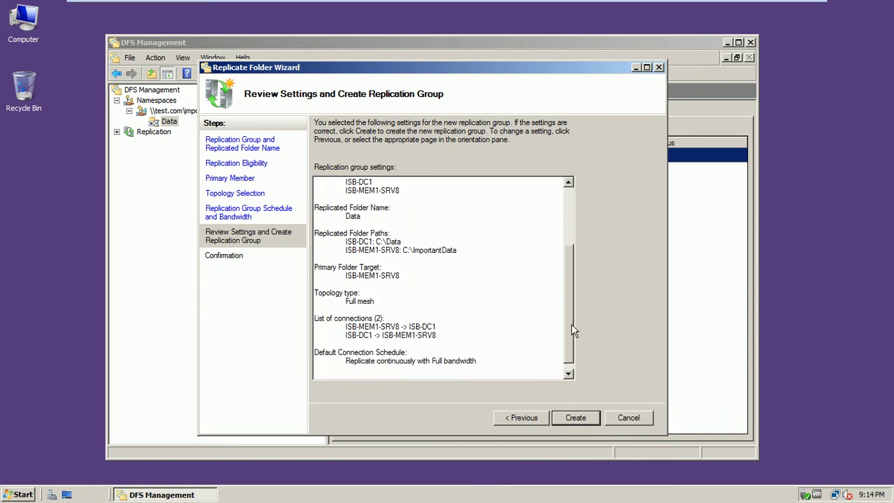
{"action": "left_click", "coordinate": [570, 418]}
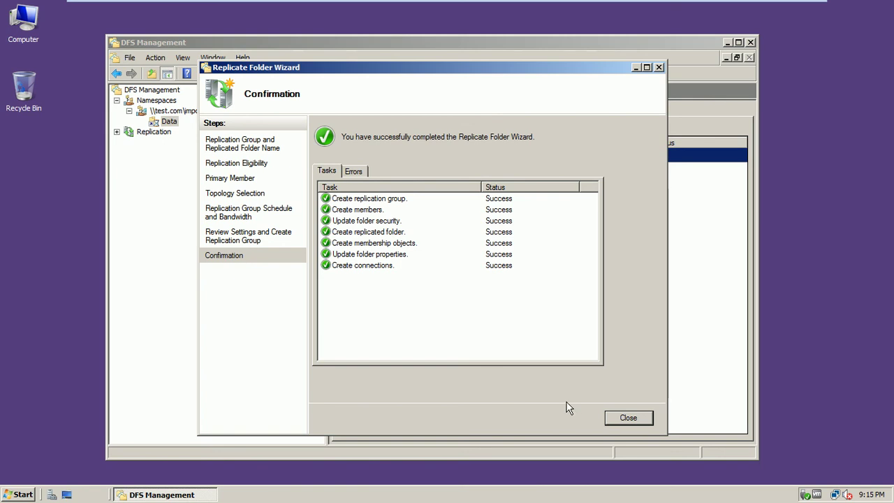
{"action": "left_click", "coordinate": [620, 423]}
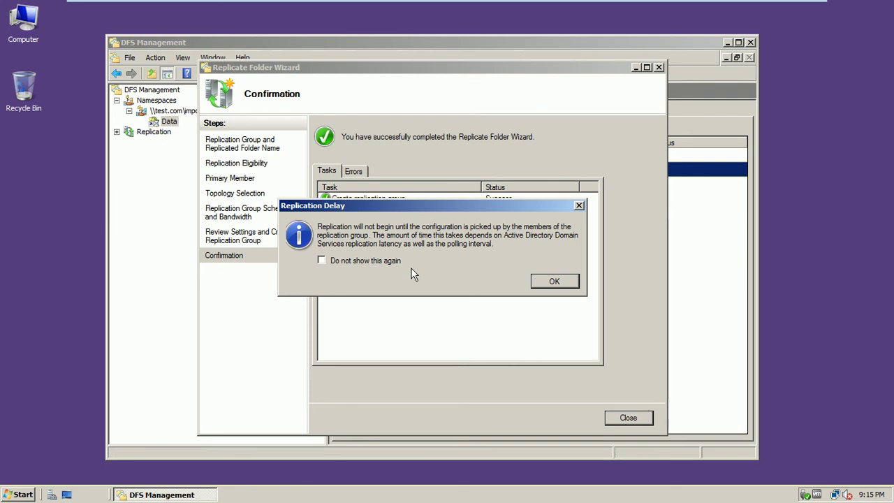
{"action": "left_click", "coordinate": [543, 283]}
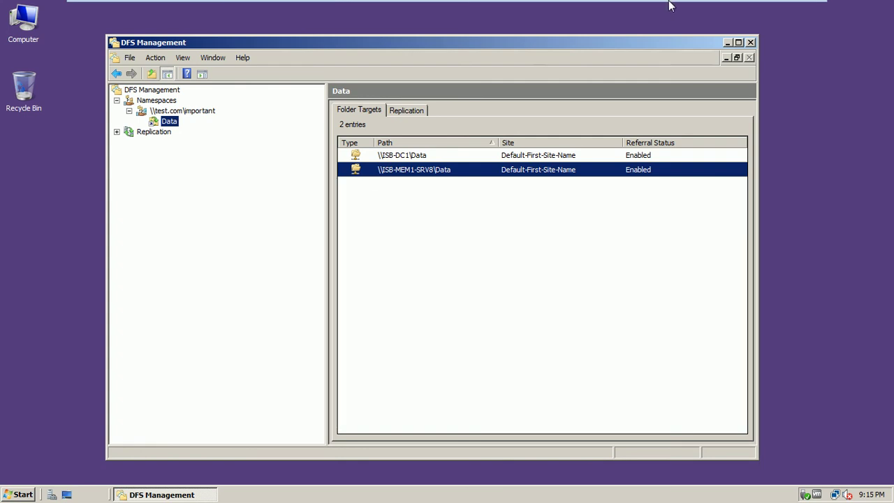
Step: On ISB-DC1, open the still-empty C:\Data folder
{"action": "mouse_move", "coordinate": [670, 4]}
{"action": "left_click", "coordinate": [749, 16]}
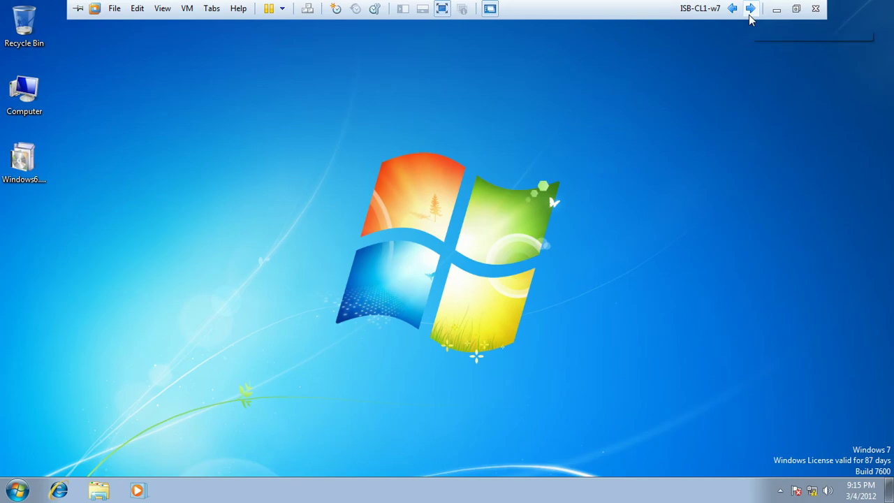
{"action": "left_click", "coordinate": [749, 15]}
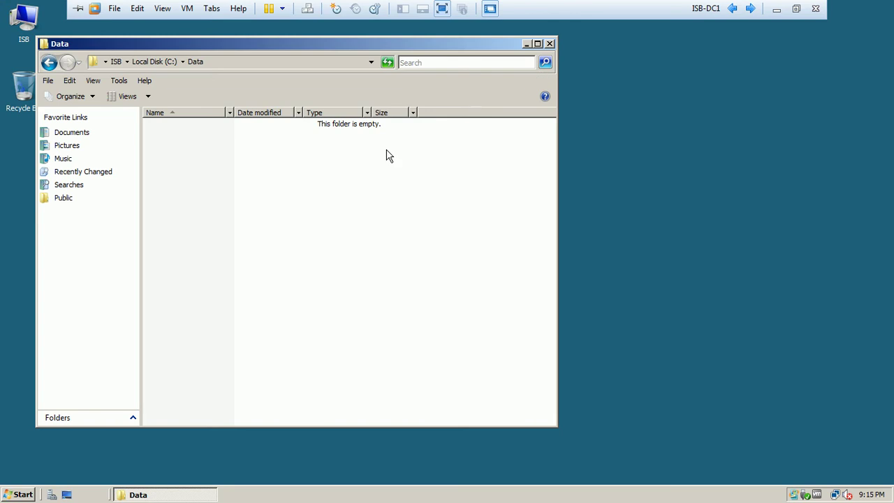
{"action": "left_click", "coordinate": [549, 44]}
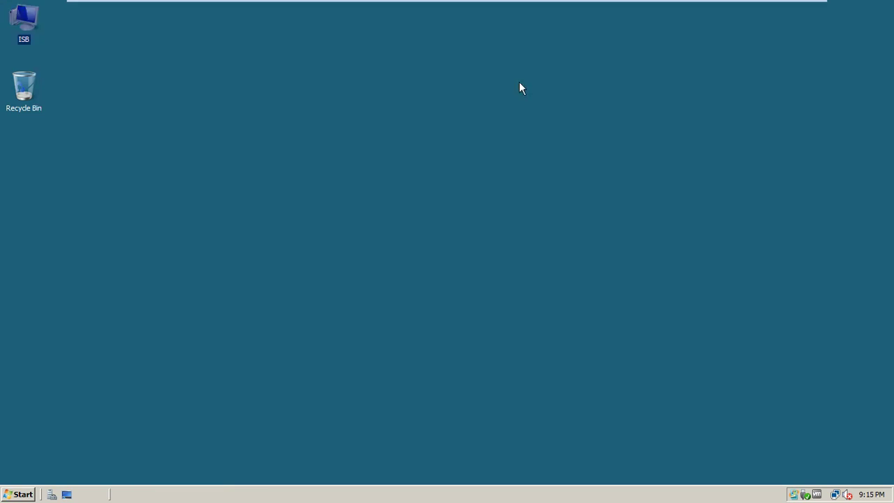
{"action": "right_click", "coordinate": [296, 128]}
{"action": "left_click", "coordinate": [320, 158]}
{"action": "double_click", "coordinate": [35, 27]}
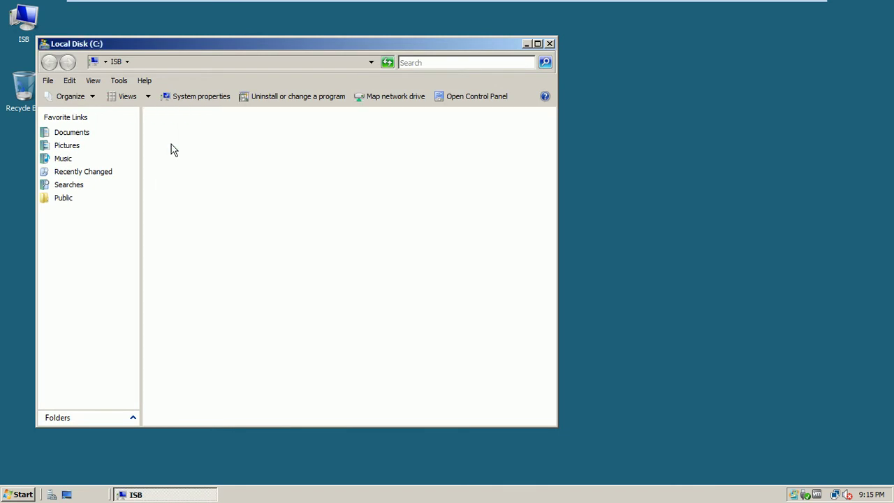
{"action": "double_click", "coordinate": [170, 125]}
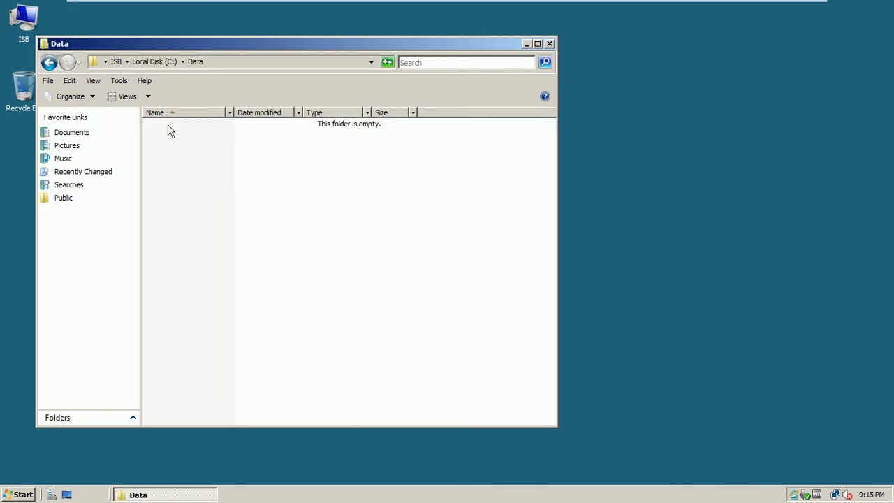
Step: Move the Data window aside, exit full screen, and maximize VMware Workstation
{"action": "left_click_drag", "start_coordinate": [211, 42], "coordinate": [325, 48]}
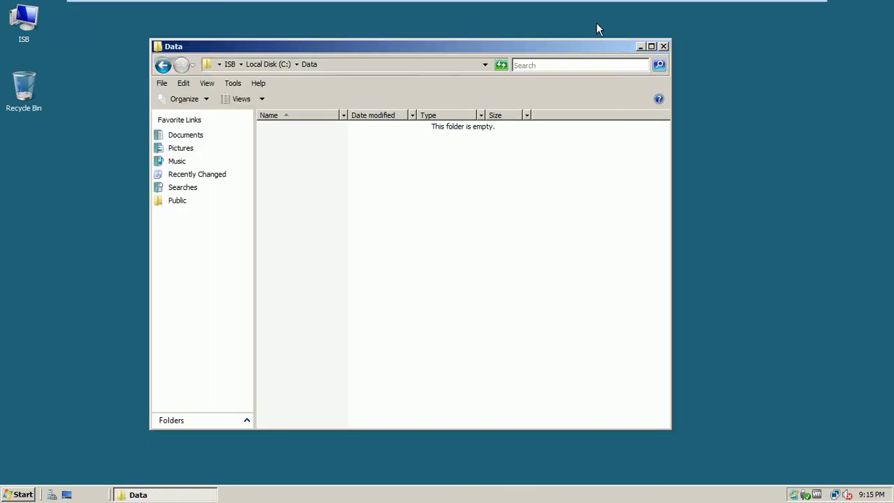
{"action": "mouse_move", "coordinate": [700, 4]}
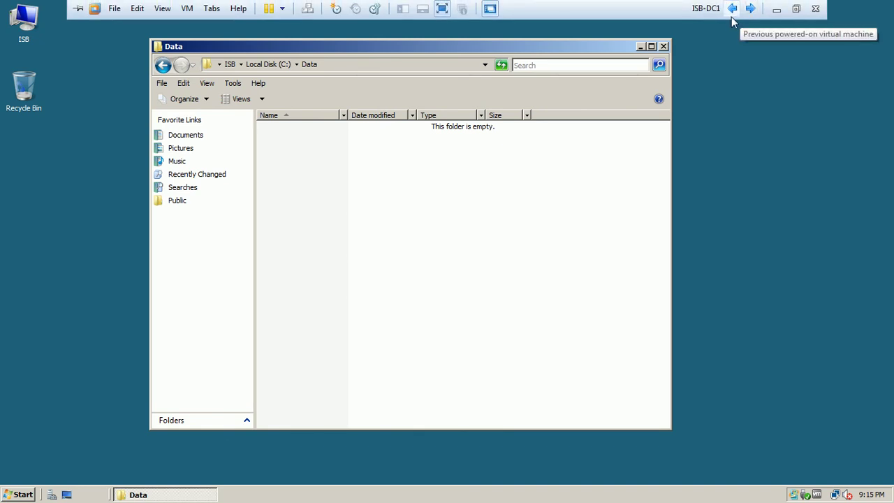
{"action": "left_click", "coordinate": [796, 8]}
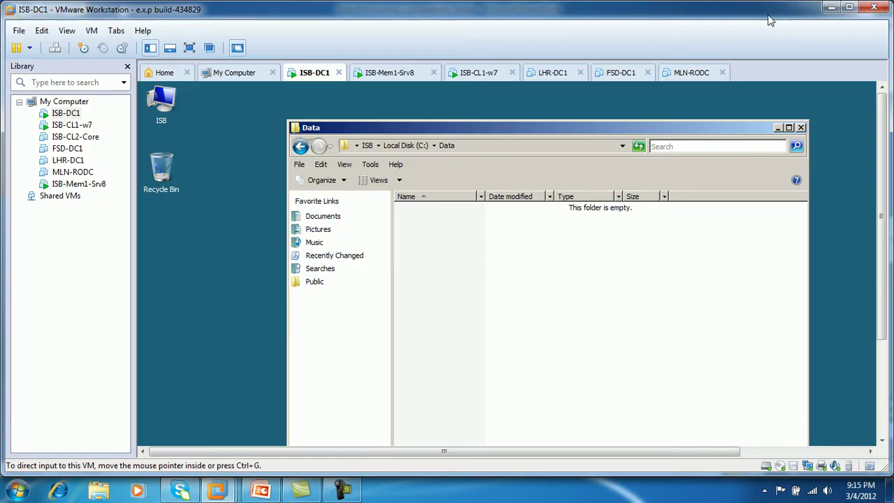
{"action": "double_click", "coordinate": [694, 14]}
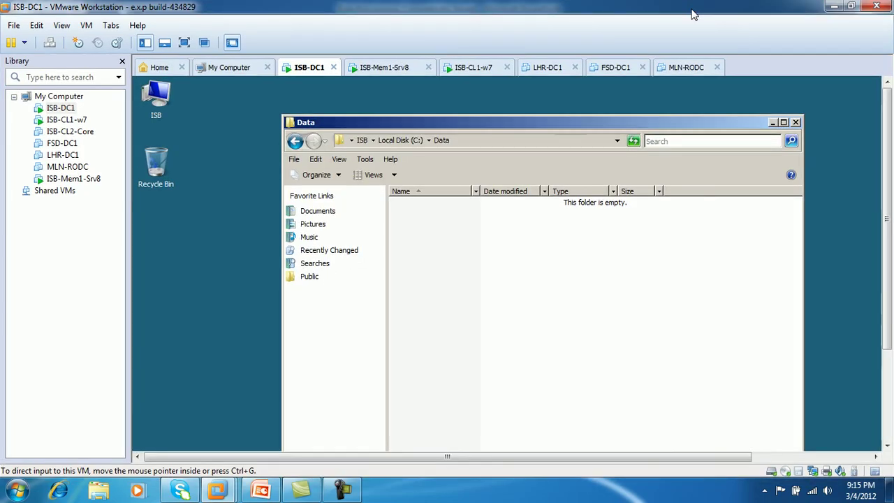
Step: Return to full screen, create text document Data3 in ISB-DC1's C:\Data, then close the folder
{"action": "left_click", "coordinate": [338, 487]}
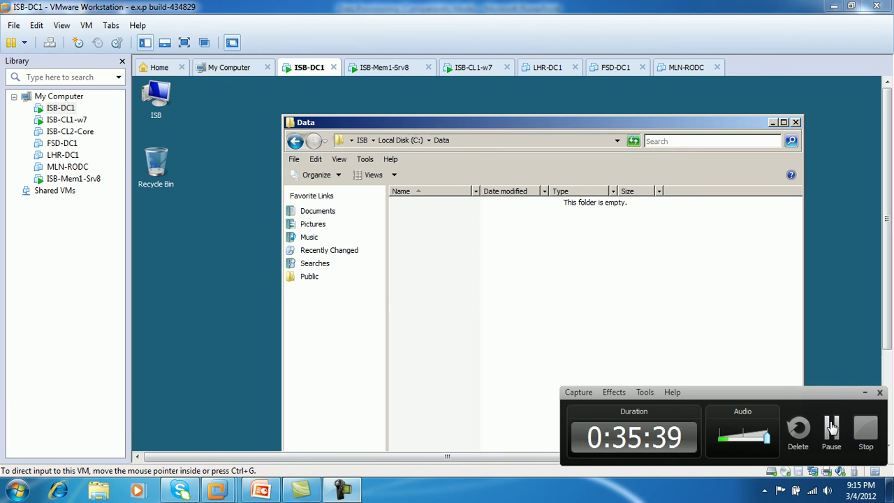
{"action": "left_click", "coordinate": [830, 426]}
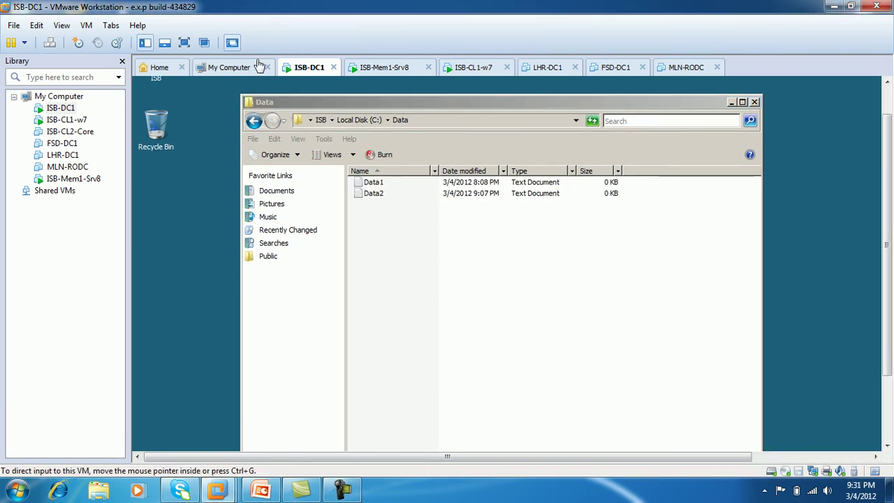
{"action": "left_click", "coordinate": [185, 43]}
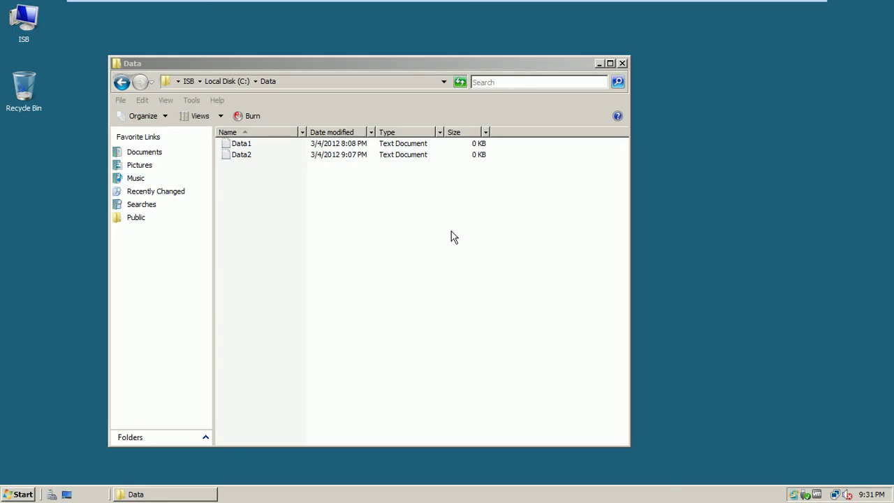
{"action": "right_click", "coordinate": [238, 171]}
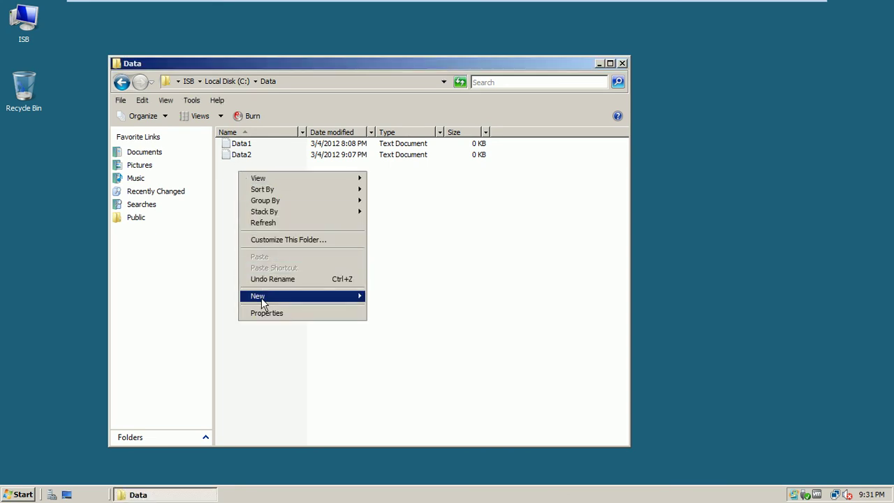
{"action": "mouse_move", "coordinate": [345, 309]}
{"action": "left_click", "coordinate": [385, 362]}
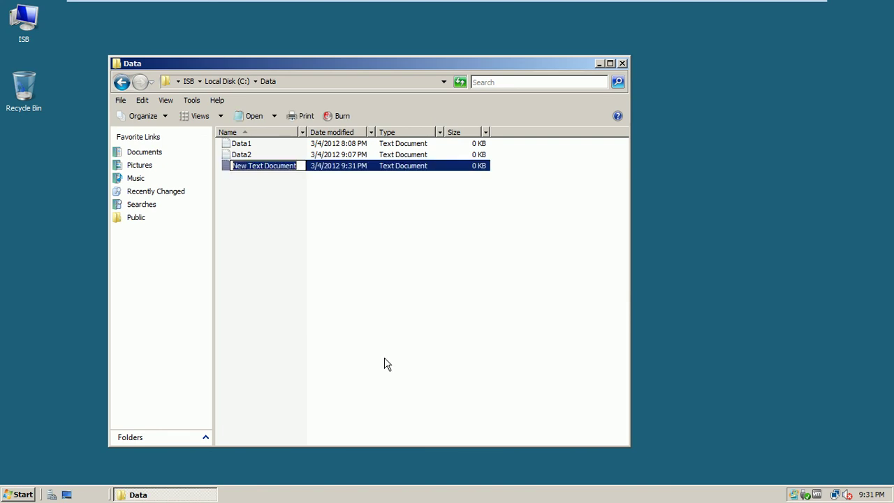
{"action": "type", "text": "Data3"}
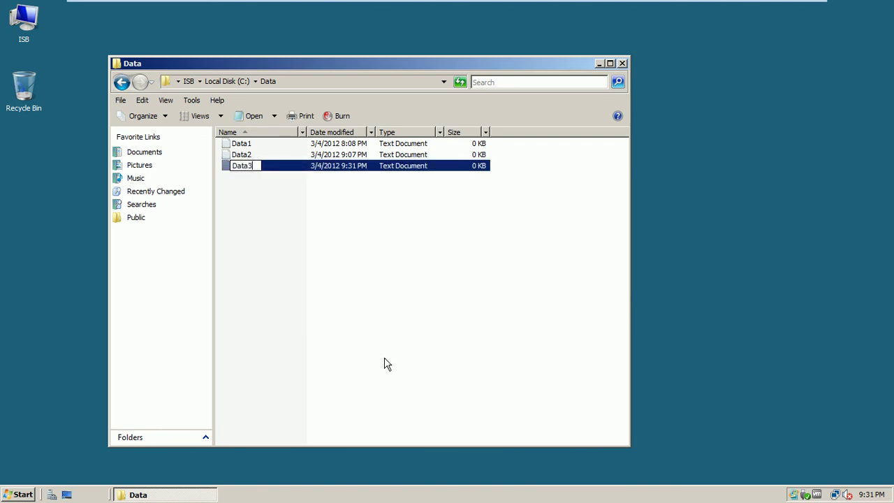
{"action": "left_click", "coordinate": [311, 250]}
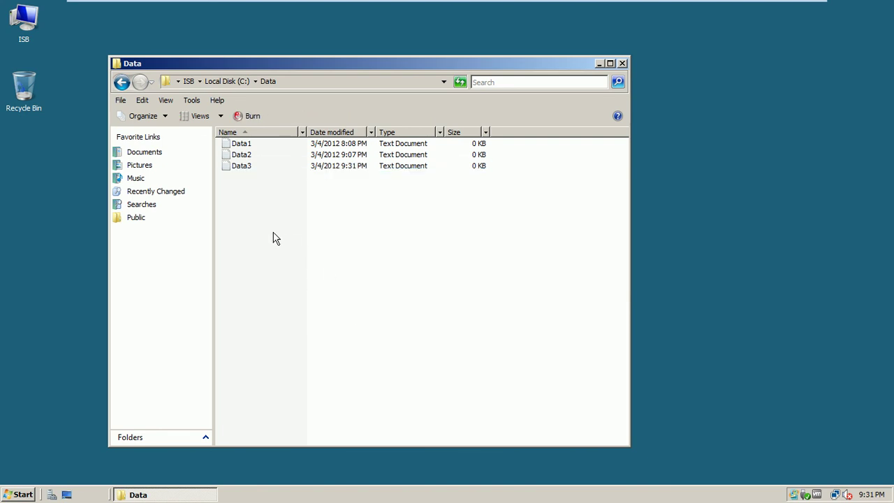
{"action": "left_click", "coordinate": [622, 64]}
{"action": "mouse_move", "coordinate": [679, 4]}
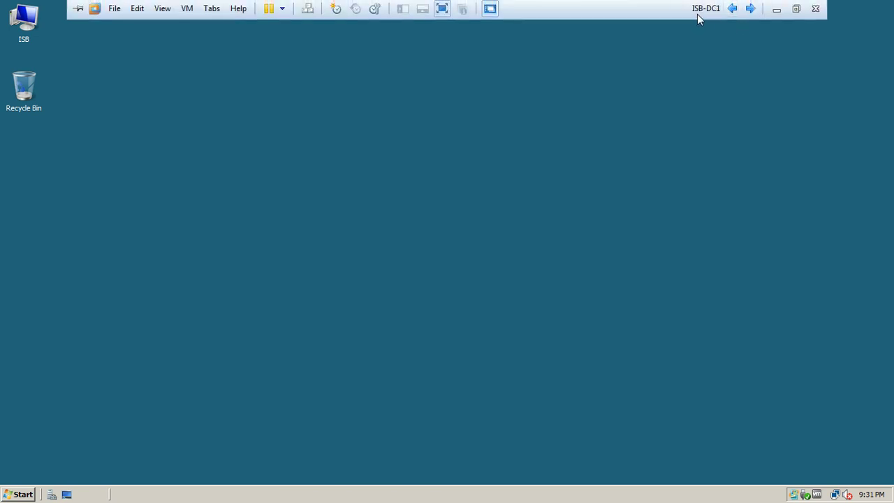
Step: Reopen C:\Data on ISB-DC1 to check its files
{"action": "double_click", "coordinate": [32, 25]}
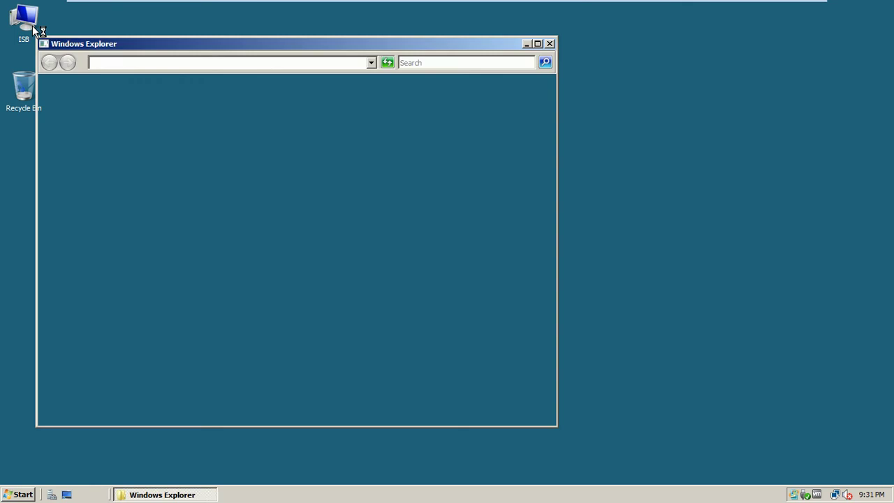
{"action": "double_click", "coordinate": [190, 143]}
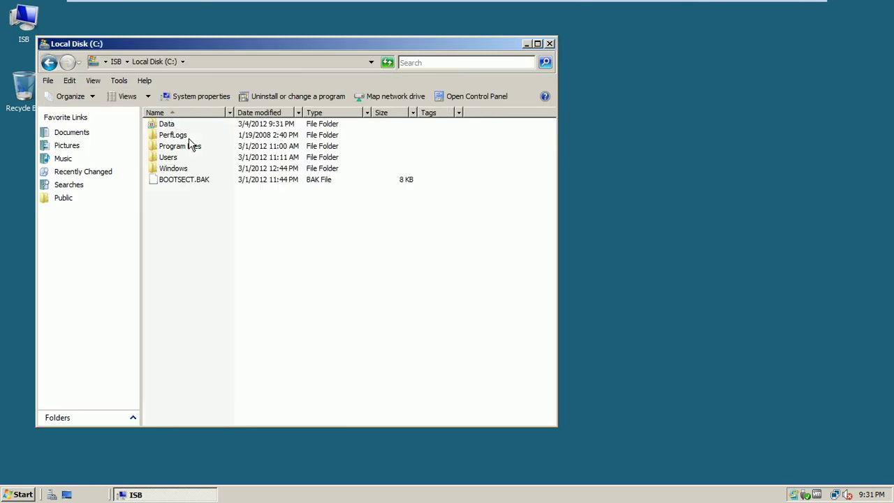
{"action": "double_click", "coordinate": [174, 125]}
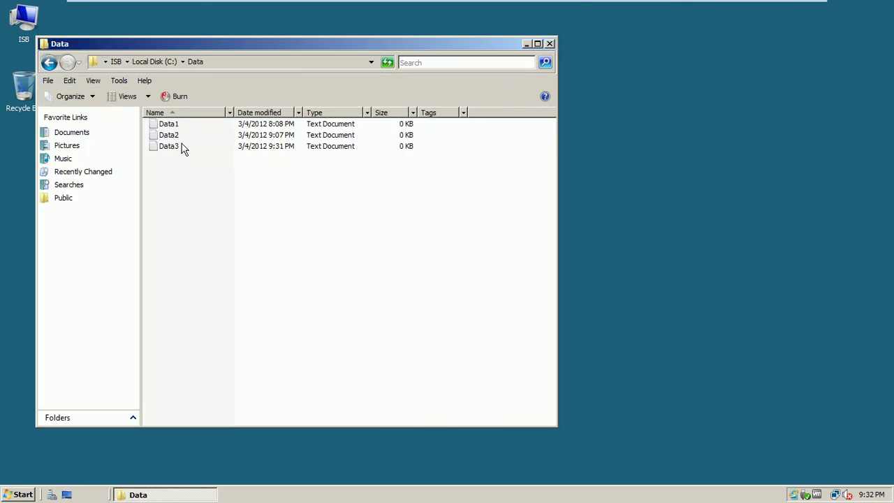
Step: On ISB-Mem1-Srv8, open C:\ImportantData to confirm Data3 replicated there
{"action": "mouse_move", "coordinate": [616, 6]}
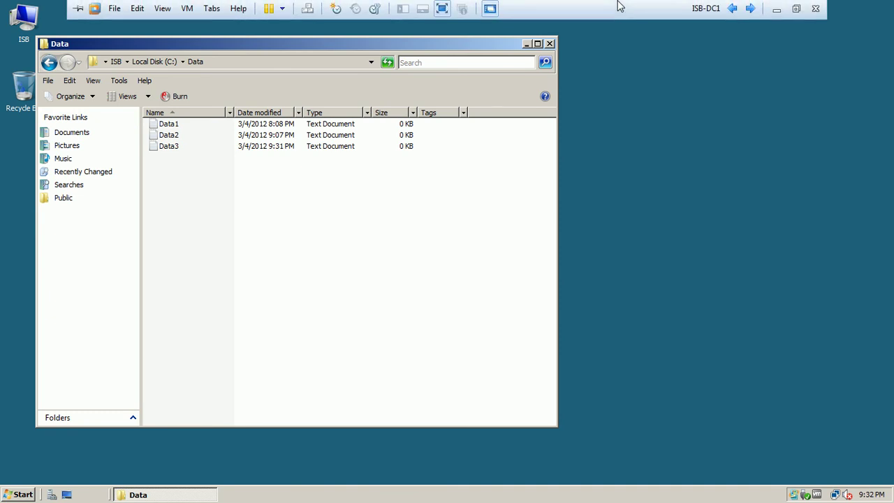
{"action": "left_click", "coordinate": [731, 8]}
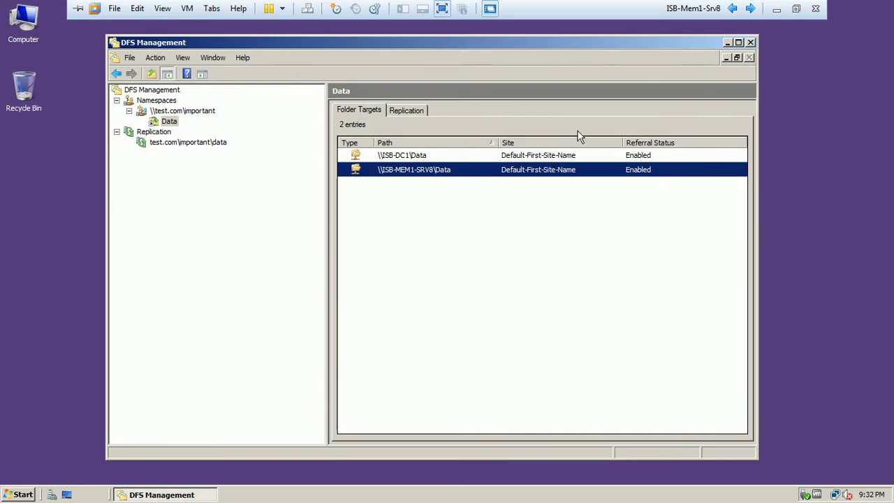
{"action": "double_click", "coordinate": [18, 28]}
{"action": "left_click", "coordinate": [151, 104]}
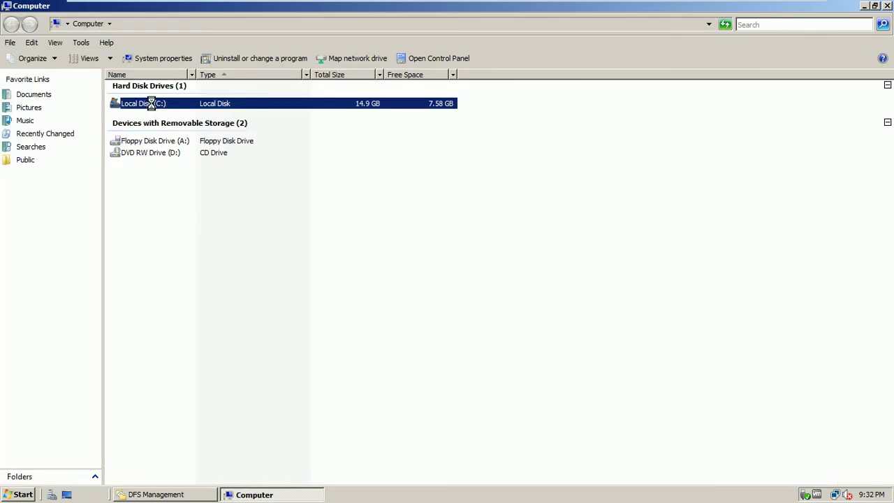
{"action": "double_click", "coordinate": [151, 104]}
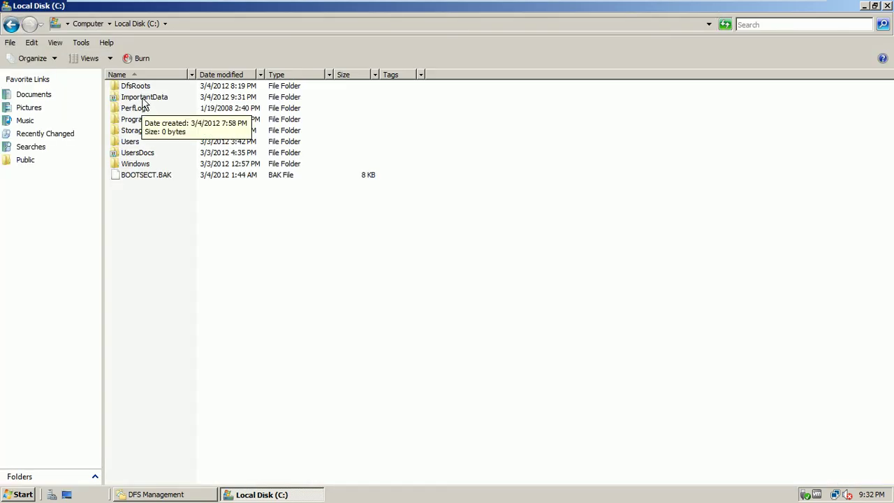
{"action": "double_click", "coordinate": [143, 98]}
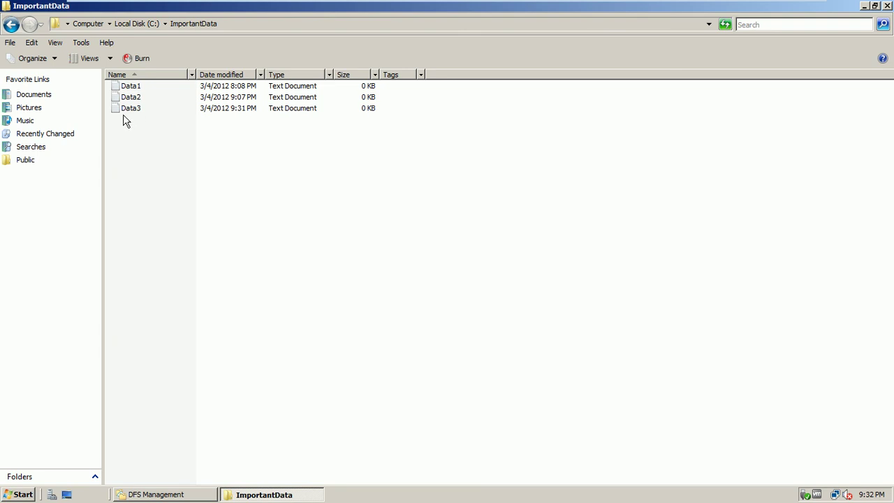
Step: On the ISB-CL1-w7 client, open \\test.com\important from Start search
{"action": "mouse_move", "coordinate": [719, 6]}
{"action": "left_click", "coordinate": [750, 9]}
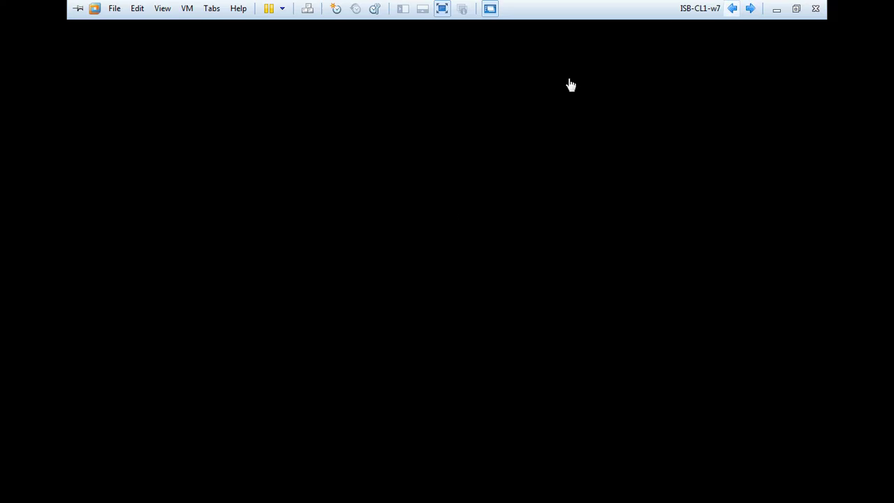
{"action": "left_click", "coordinate": [15, 495]}
{"action": "type", "text": "\\\\test.com"}
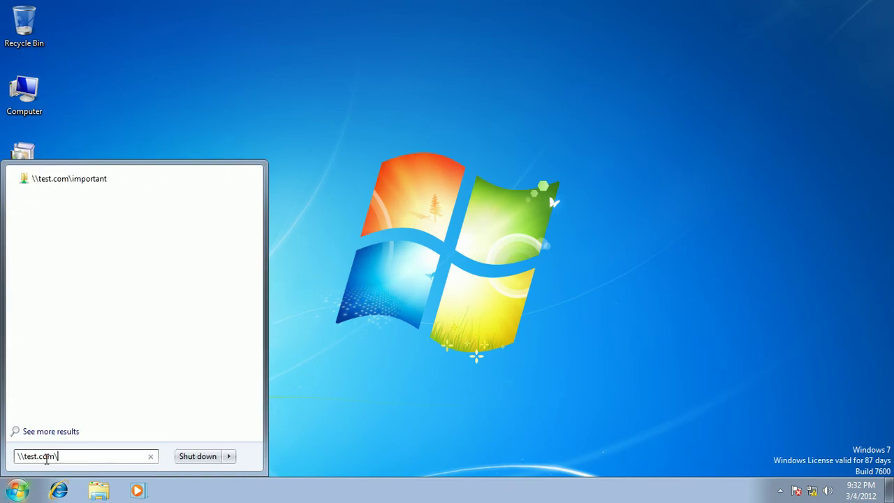
{"action": "type", "text": "\\important"}
{"action": "key", "text": "Return"}
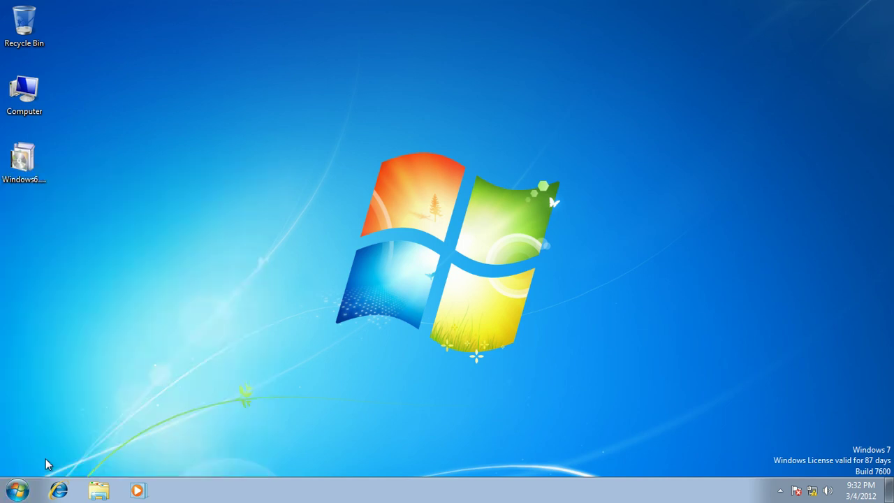
Step: Open the namespace's Data folder showing Data1–Data3, close it, and type \\ in search
{"action": "double_click", "coordinate": [299, 139]}
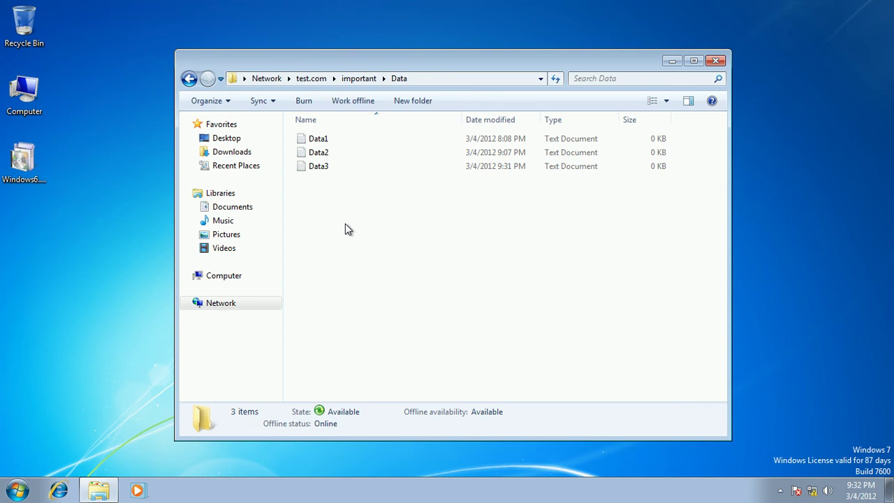
{"action": "left_click", "coordinate": [715, 61]}
{"action": "left_click", "coordinate": [17, 490]}
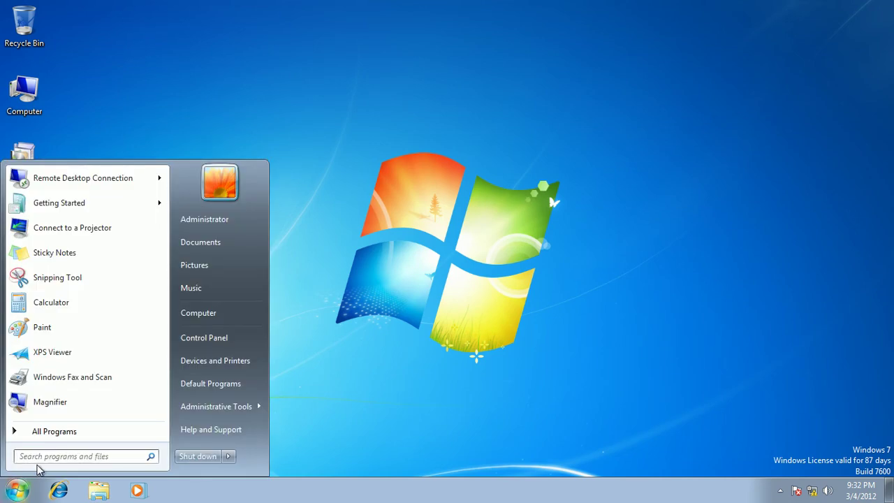
{"action": "type", "text": "\\\\"}
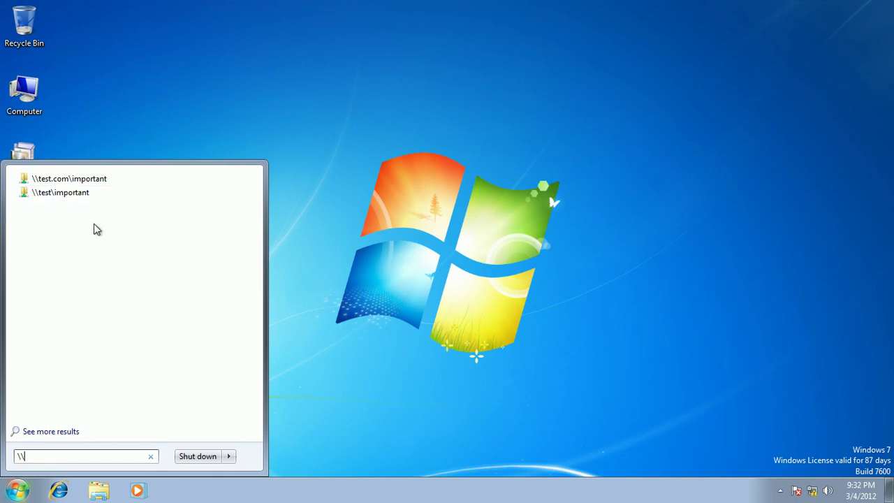
Step: Map network drive Z: to \\test\important
{"action": "left_click", "coordinate": [165, 112]}
{"action": "right_click", "coordinate": [19, 101]}
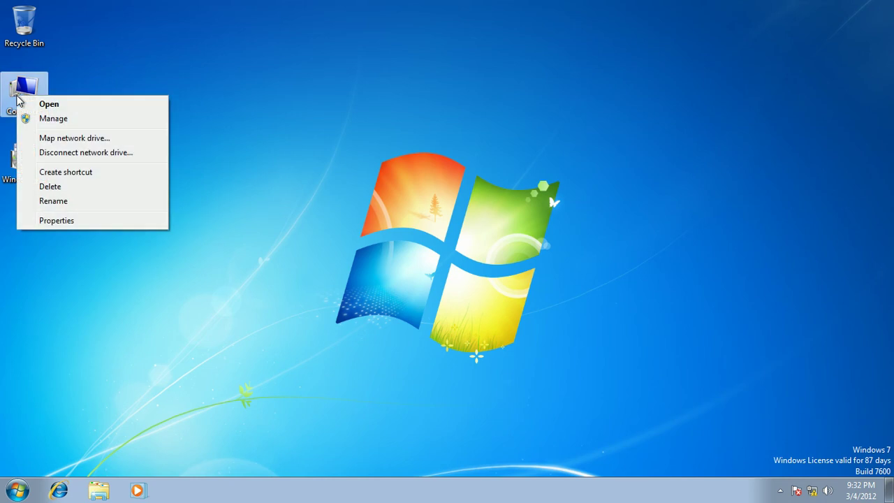
{"action": "left_click", "coordinate": [54, 139]}
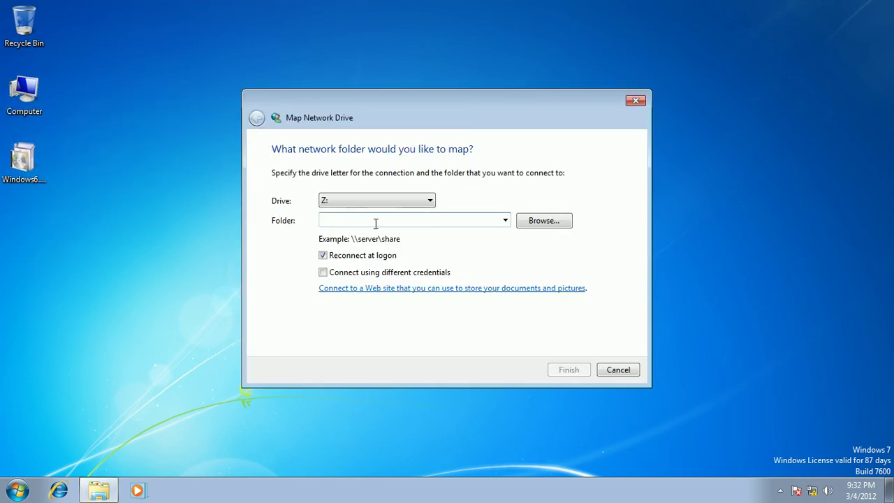
{"action": "type", "text": "\\\\test"}
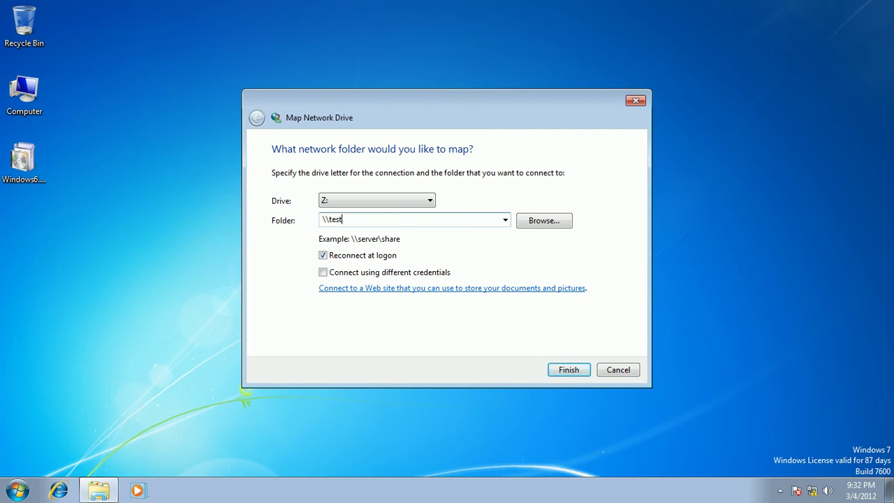
{"action": "type", "text": "\\imporatnt"}
{"action": "key", "text": "BackSpace"}
{"action": "key", "text": "BackSpace"}
{"action": "key", "text": "BackSpace"}
{"action": "key", "text": "BackSpace"}
{"action": "type", "text": "tant"}
{"action": "left_click", "coordinate": [571, 370]}
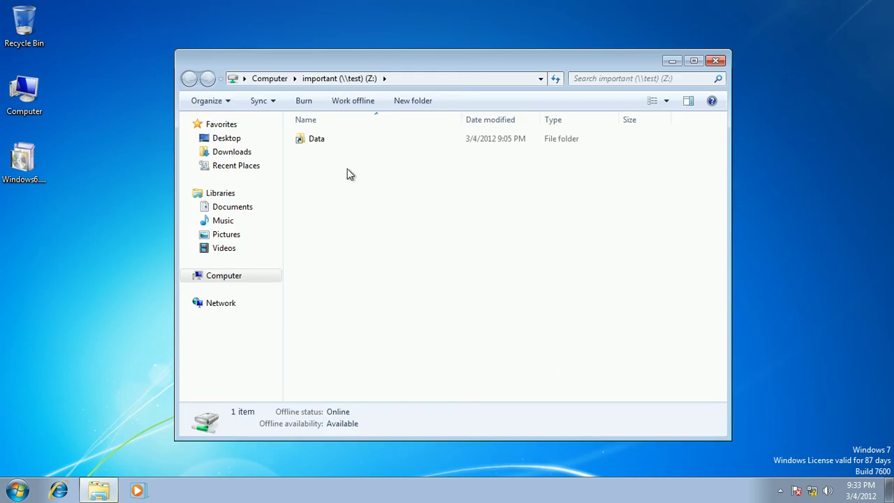
{"action": "left_click", "coordinate": [715, 62]}
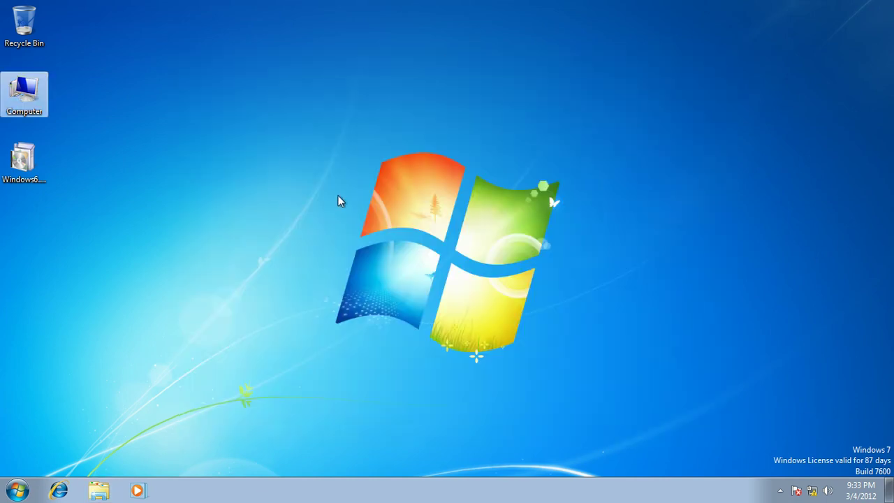
Step: Create an empty text document named Data4 in Z:\Data, then close the window
{"action": "double_click", "coordinate": [21, 112]}
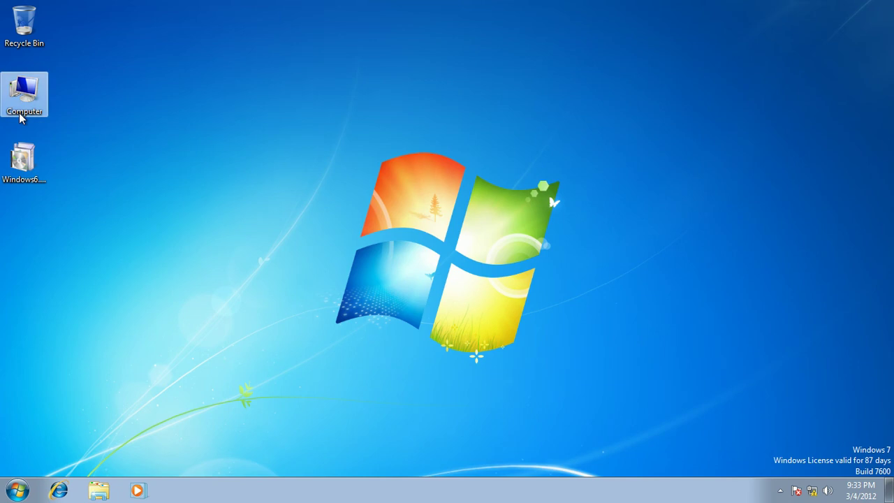
{"action": "mouse_move", "coordinate": [372, 266]}
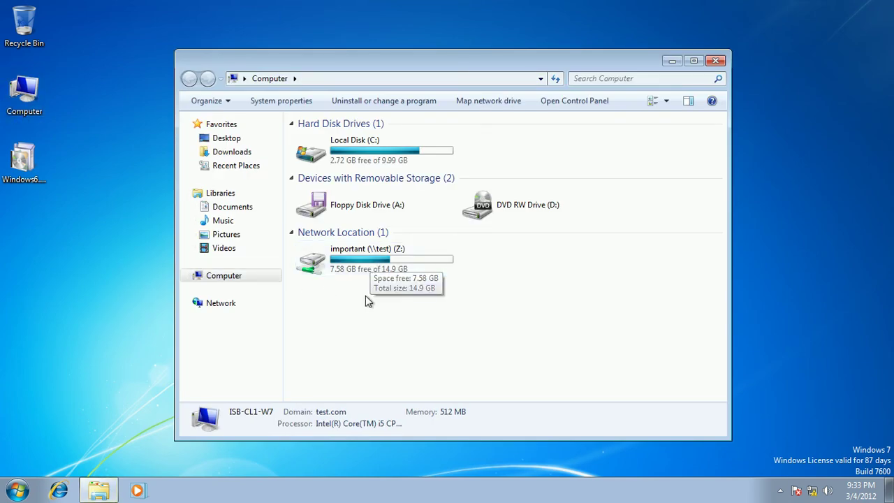
{"action": "left_click", "coordinate": [376, 263]}
{"action": "double_click", "coordinate": [376, 266]}
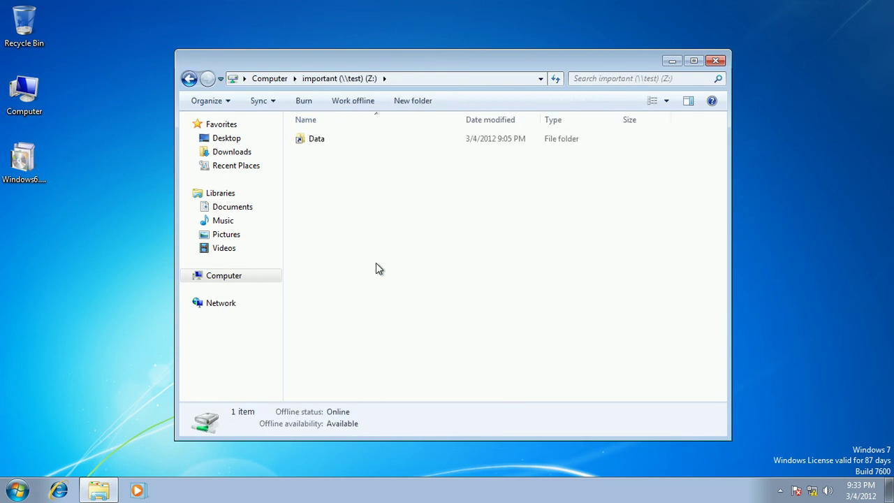
{"action": "double_click", "coordinate": [311, 143]}
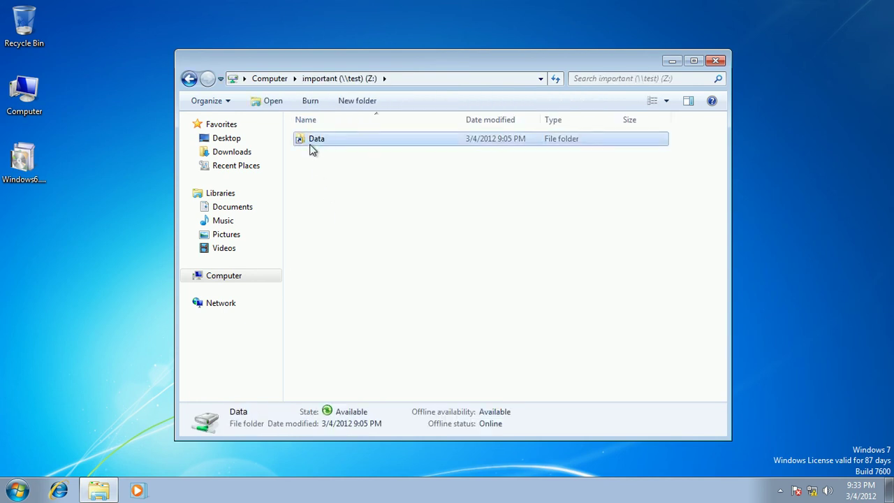
{"action": "right_click", "coordinate": [308, 198]}
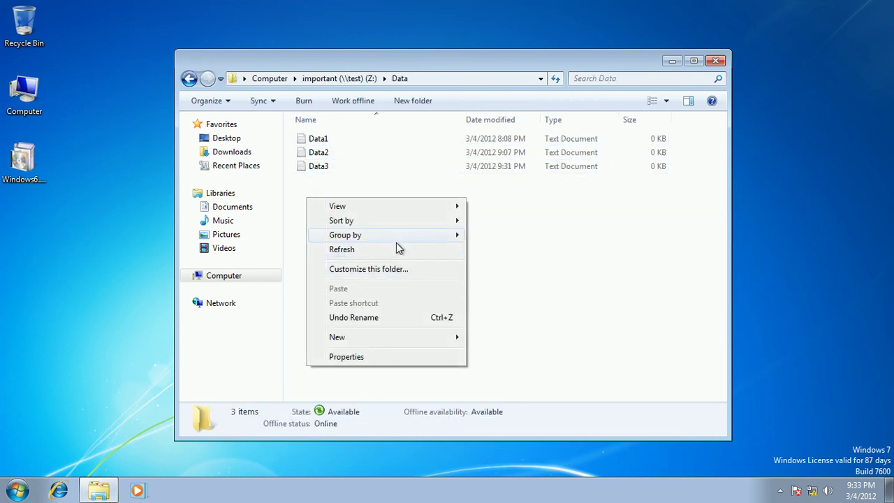
{"action": "mouse_move", "coordinate": [371, 336]}
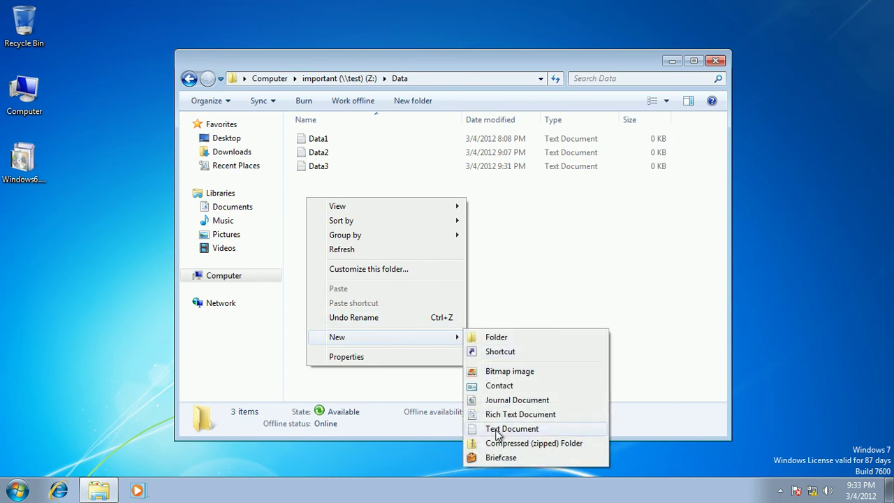
{"action": "left_click", "coordinate": [497, 429]}
{"action": "type", "text": "Data4"}
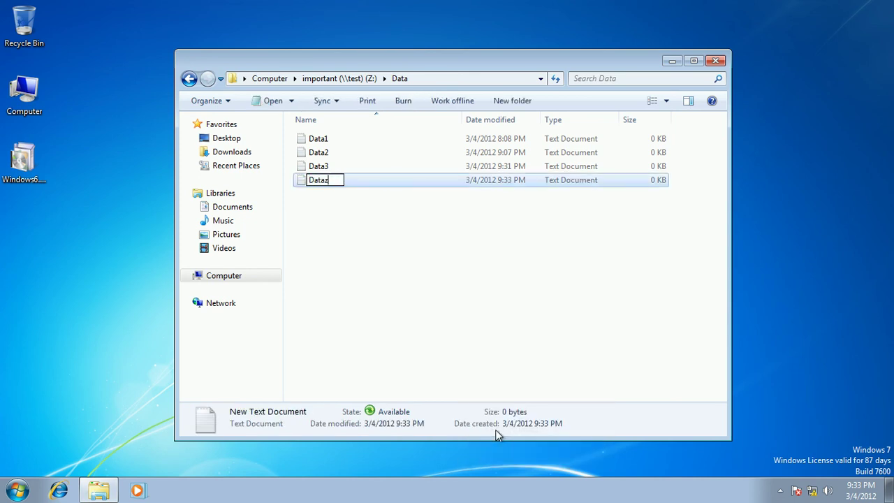
{"action": "key", "text": "Return"}
{"action": "type", "text": "Data4"}
{"action": "left_click", "coordinate": [467, 314]}
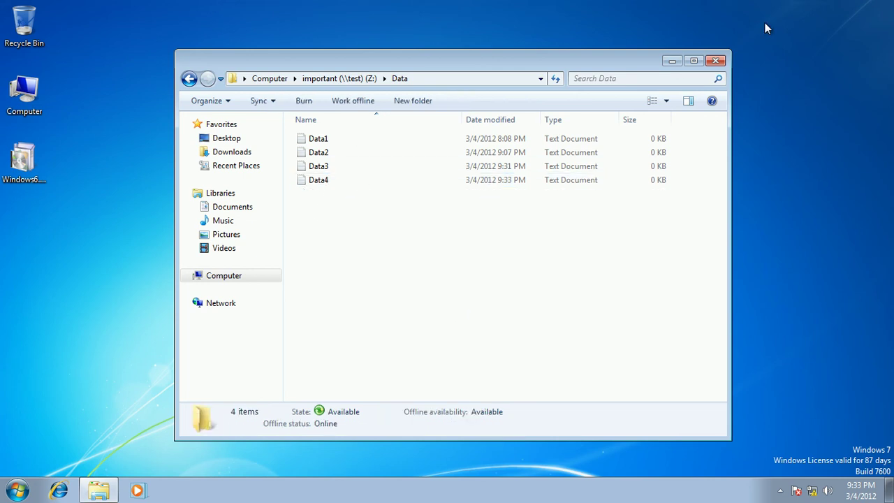
{"action": "left_click", "coordinate": [717, 63]}
Step: Refresh ISB-DC1's Data folder to confirm Data4 has replicated
{"action": "mouse_move", "coordinate": [659, 4]}
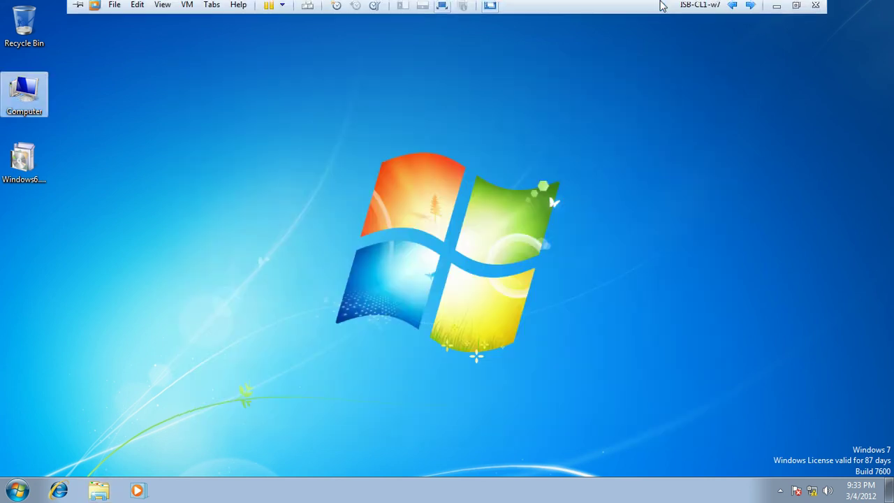
{"action": "left_click", "coordinate": [750, 8]}
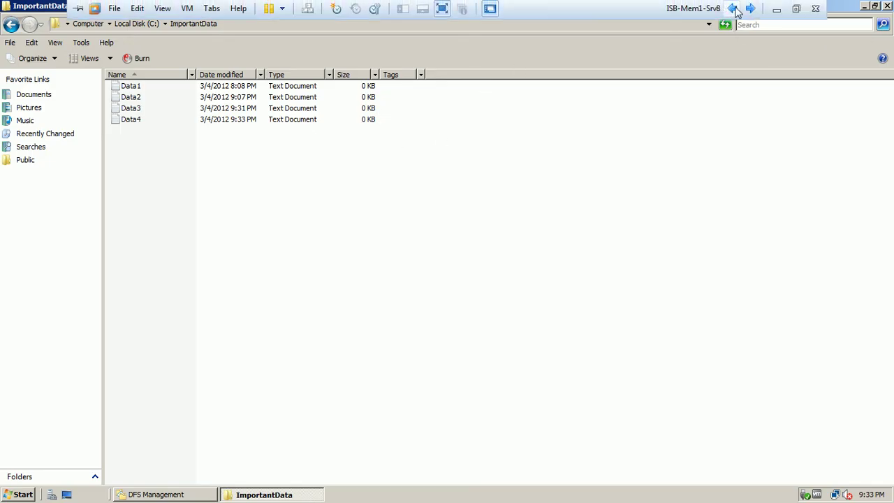
{"action": "left_click", "coordinate": [733, 8]}
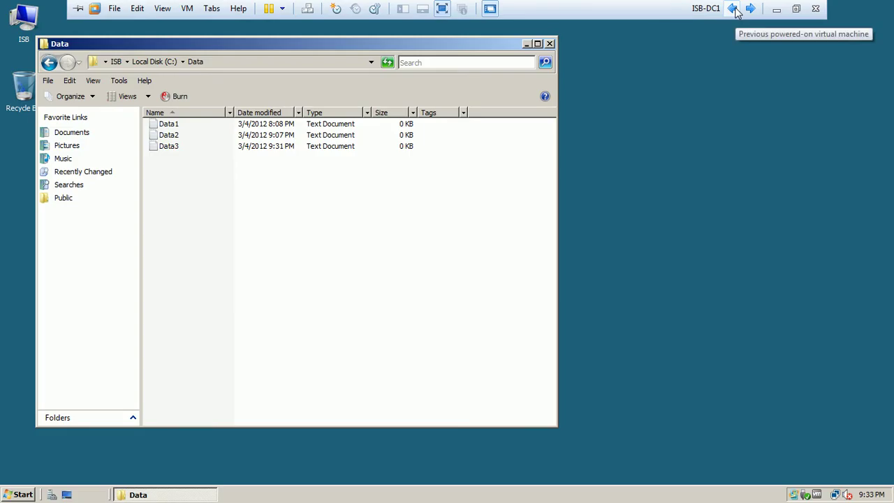
{"action": "right_click", "coordinate": [247, 200]}
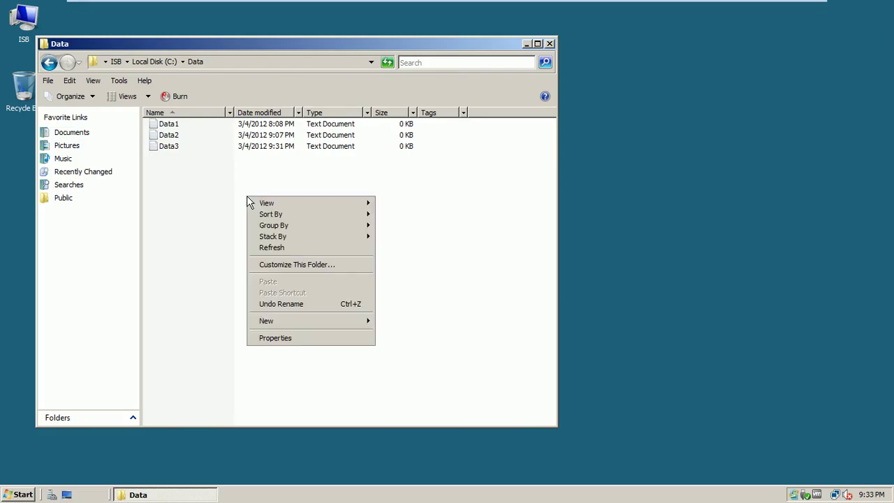
{"action": "left_click", "coordinate": [271, 248]}
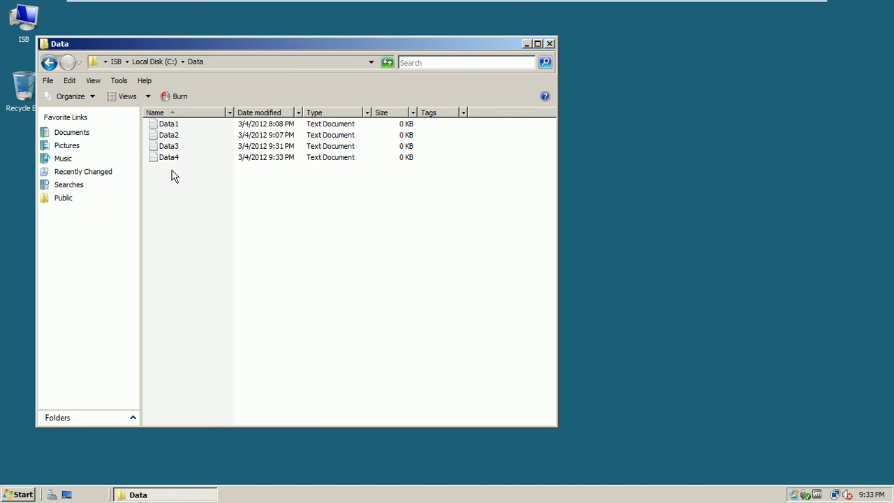
Step: Close the Data folder window on ISB-DC1 and the ImportantData window on ISB-Mem1-Srv8
{"action": "left_click", "coordinate": [549, 43]}
{"action": "mouse_move", "coordinate": [704, 3]}
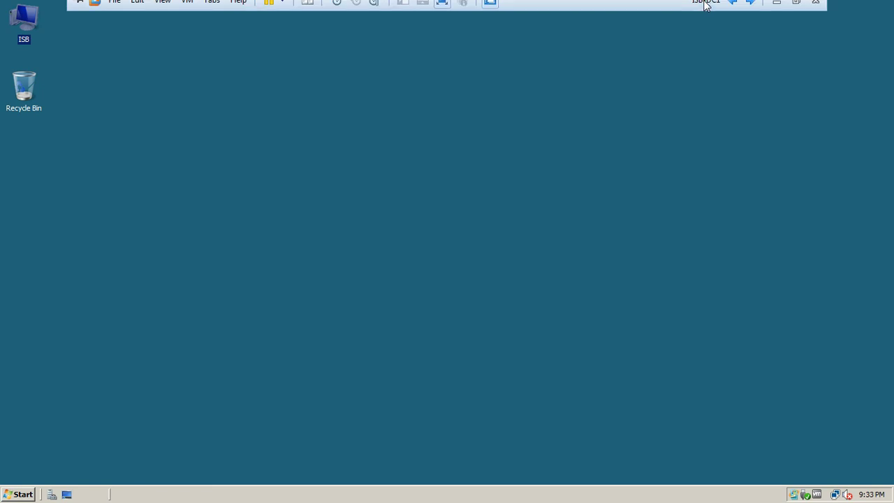
{"action": "left_click", "coordinate": [750, 8]}
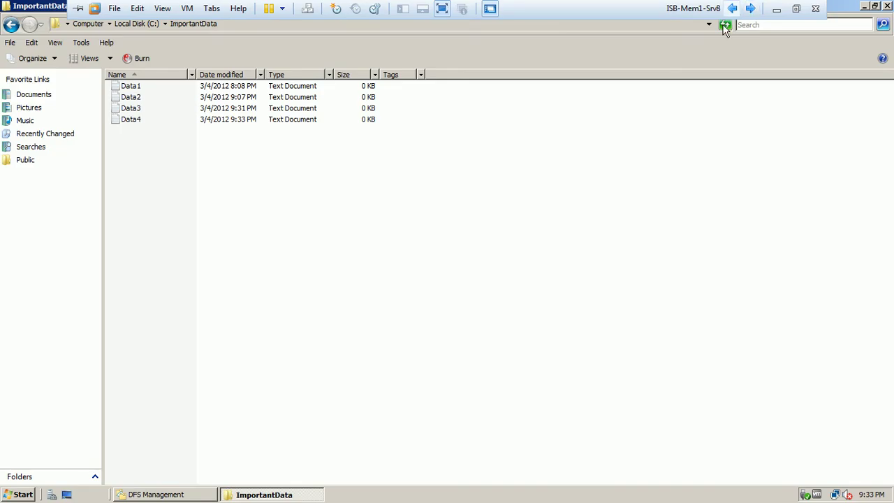
{"action": "left_click", "coordinate": [888, 6]}
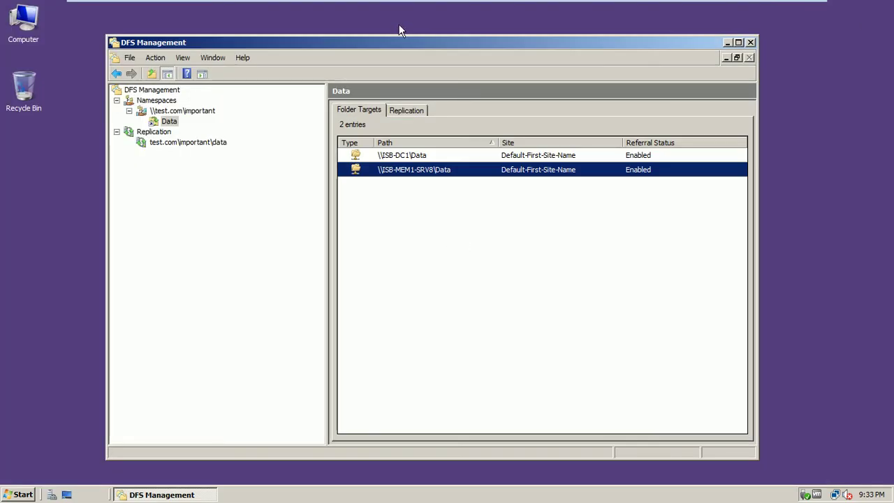
Step: After reviewing the Data folder targets, start Add Namespace Server on \\test.com\important
{"action": "left_click_drag", "start_coordinate": [398, 40], "coordinate": [401, 36]}
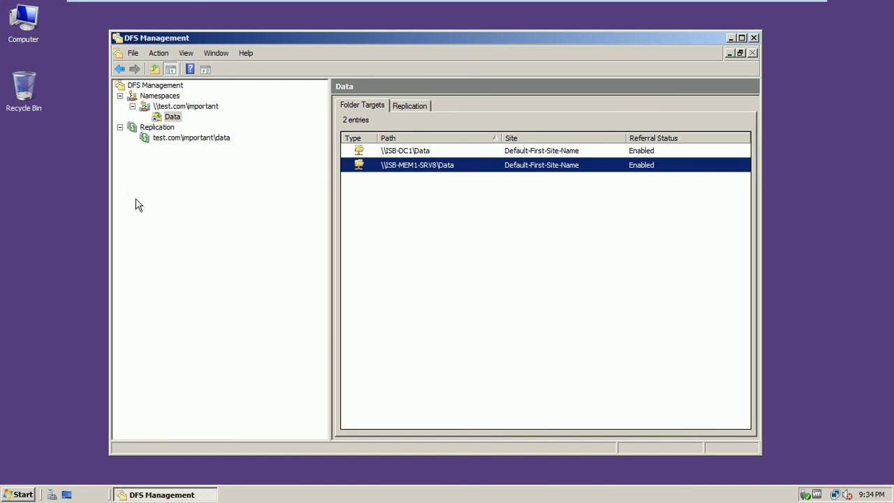
{"action": "left_click", "coordinate": [194, 108]}
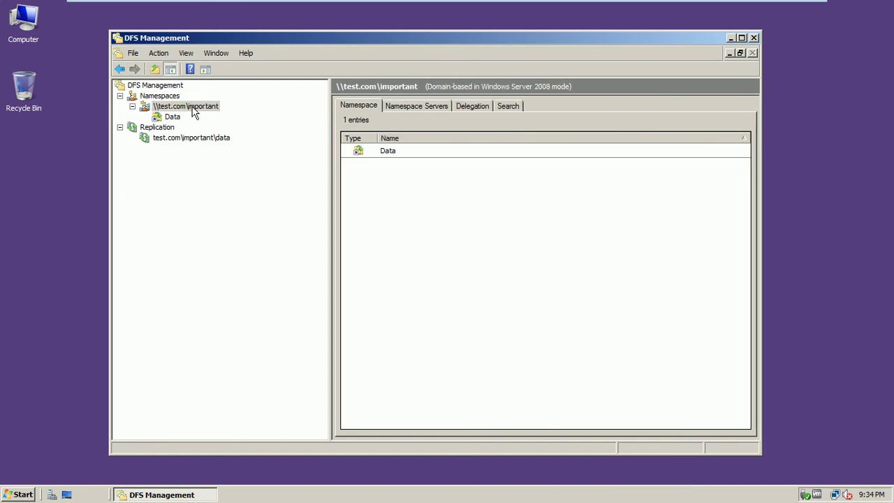
{"action": "left_click", "coordinate": [176, 116]}
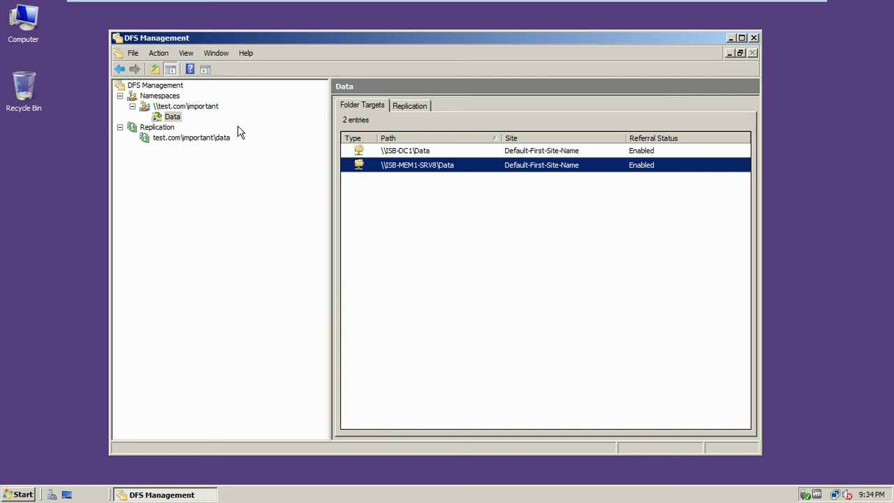
{"action": "right_click", "coordinate": [208, 110]}
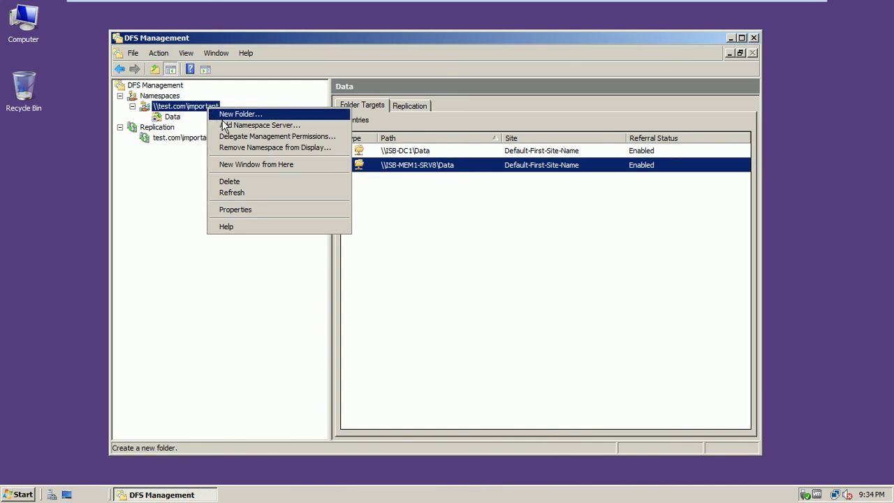
{"action": "left_click", "coordinate": [226, 127]}
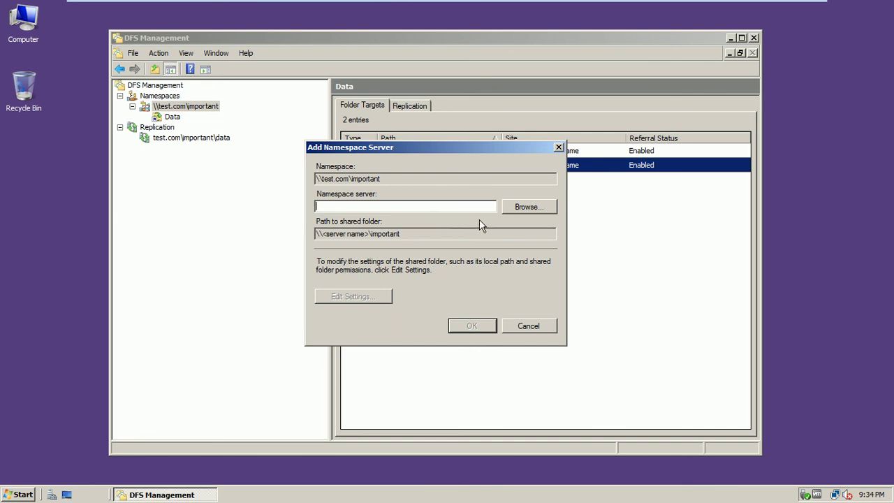
Step: Add isb-dc1 as namespace server, with all users given read and write permissions on its share
{"action": "left_click", "coordinate": [510, 206]}
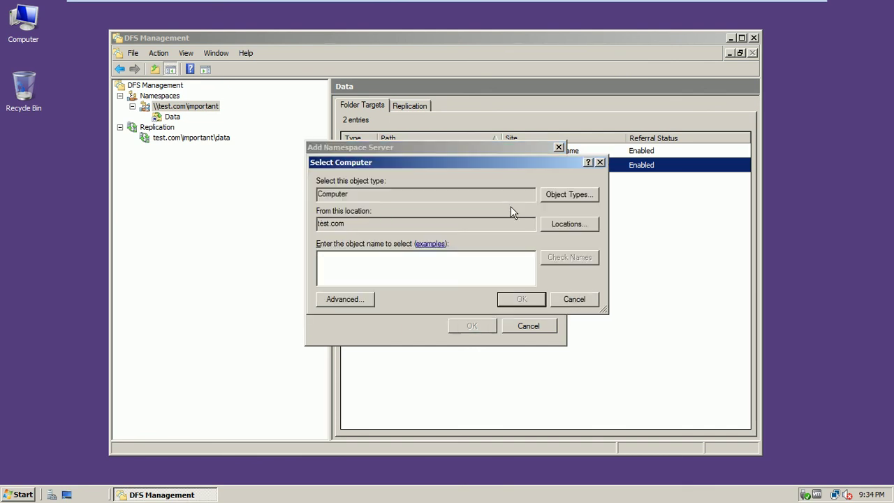
{"action": "type", "text": "isb-dc1"}
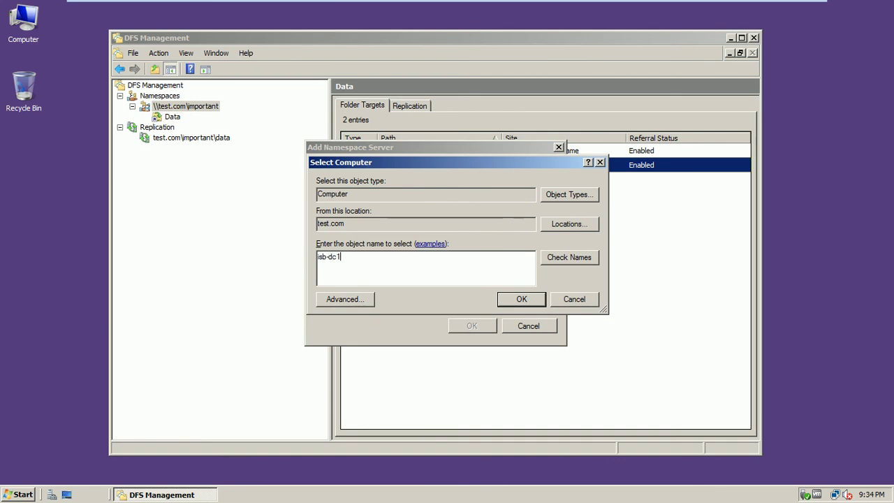
{"action": "left_click", "coordinate": [594, 257]}
{"action": "left_click", "coordinate": [514, 298]}
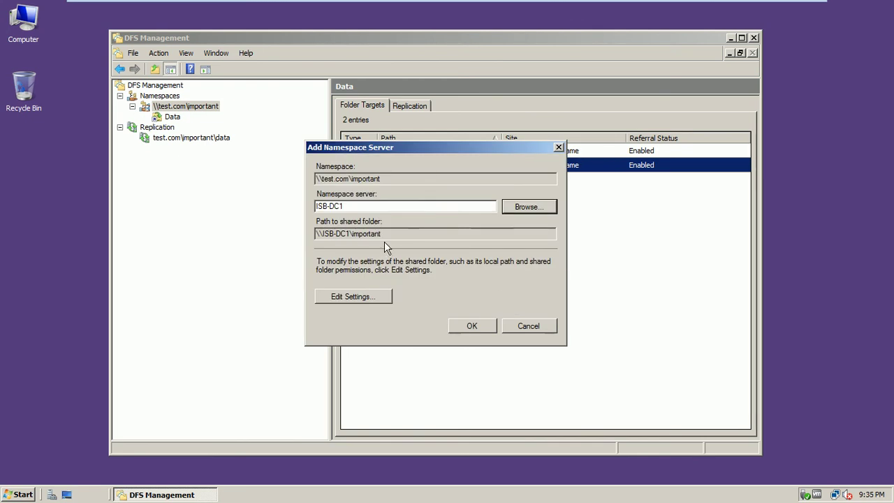
{"action": "left_click_drag", "start_coordinate": [409, 148], "coordinate": [426, 125]}
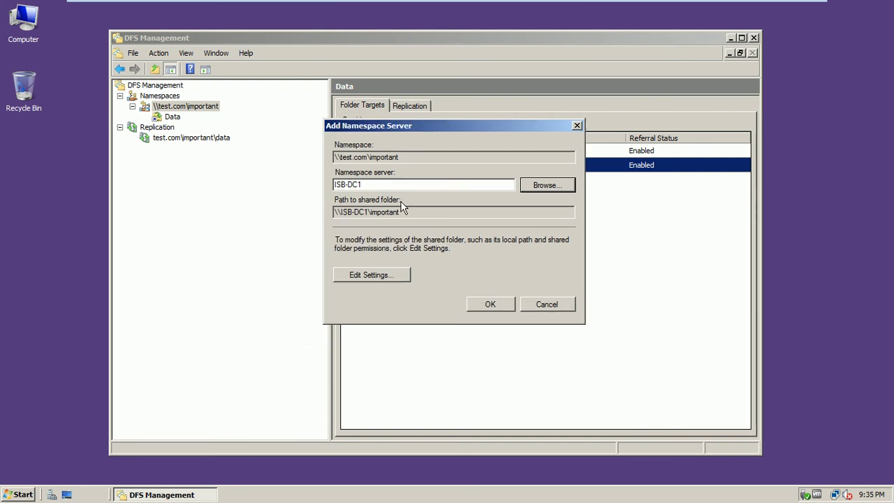
{"action": "left_click", "coordinate": [381, 274]}
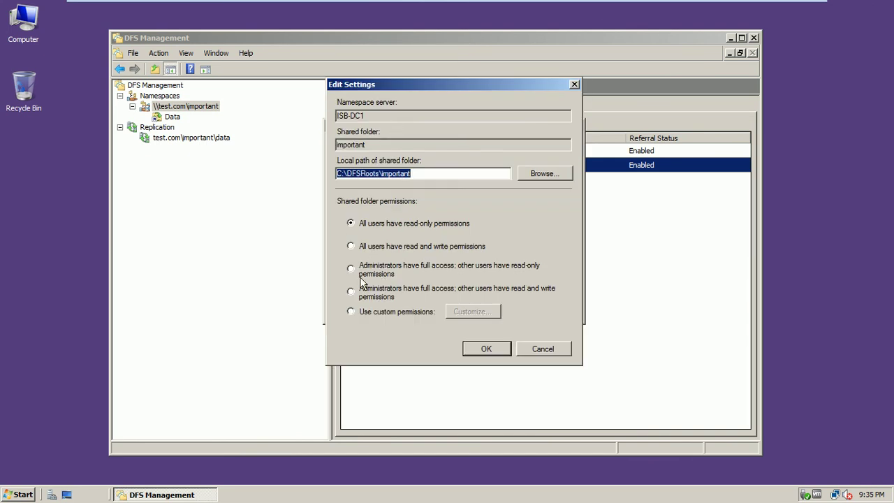
{"action": "left_click", "coordinate": [370, 246]}
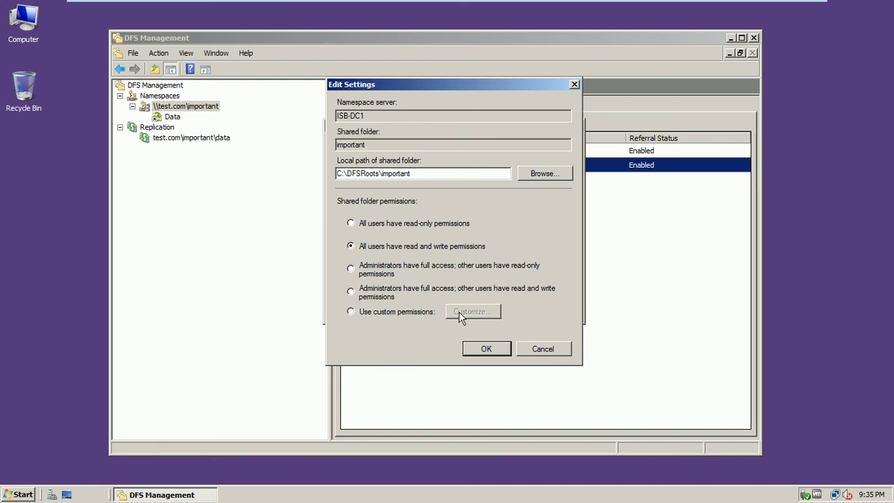
{"action": "left_click", "coordinate": [475, 347]}
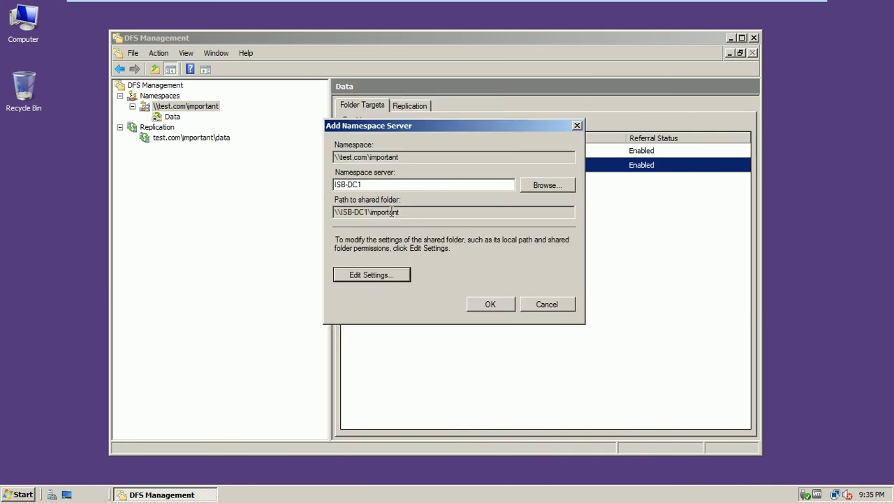
{"action": "left_click", "coordinate": [474, 306]}
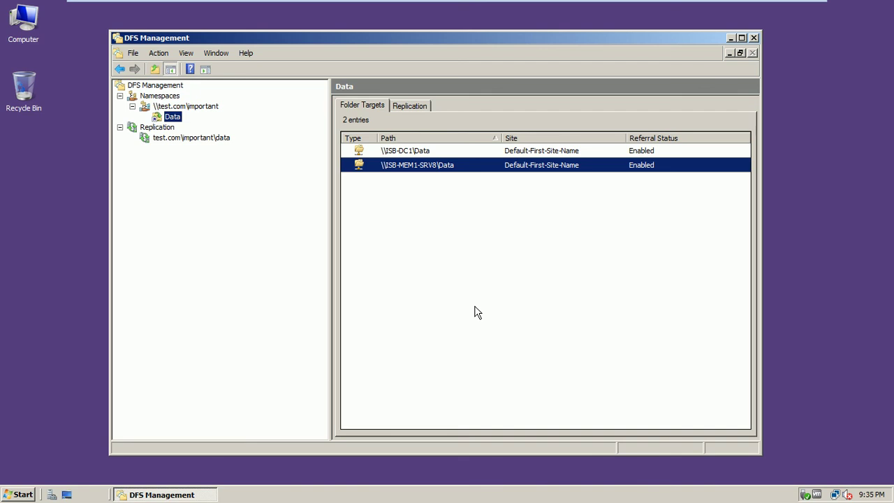
{"action": "left_click", "coordinate": [402, 155]}
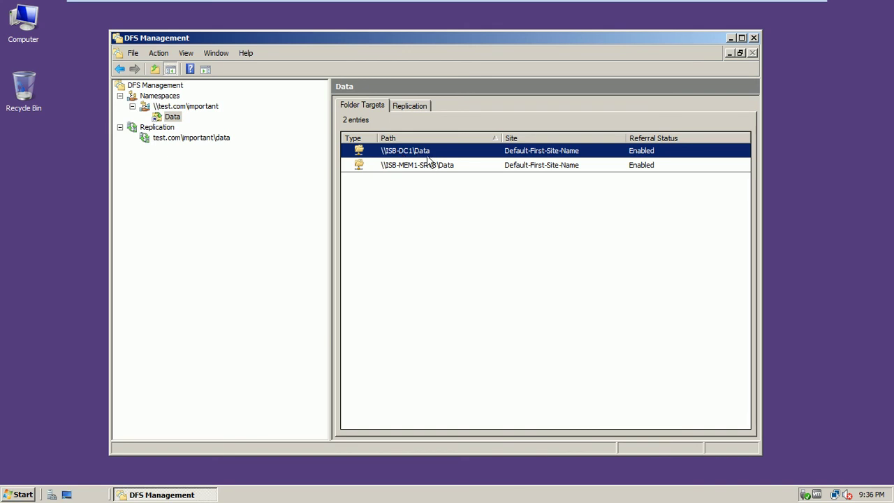
{"action": "double_click", "coordinate": [419, 151]}
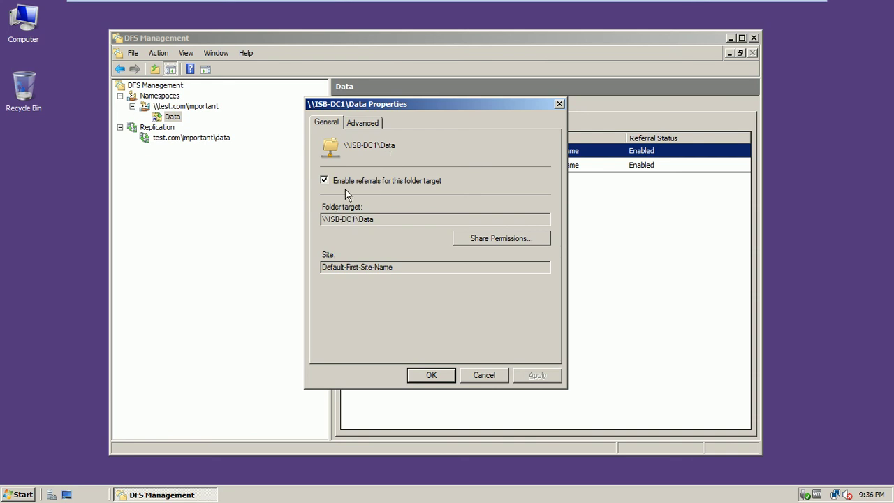
{"action": "left_click", "coordinate": [481, 375]}
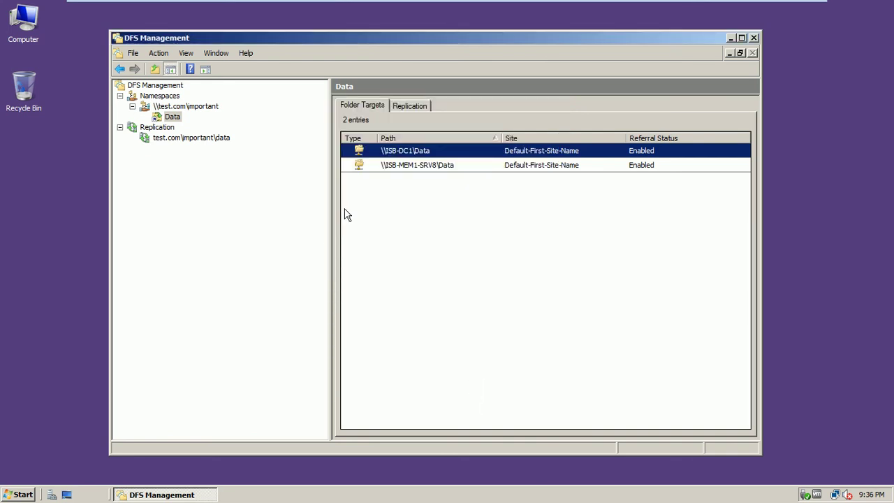
{"action": "left_click", "coordinate": [187, 107]}
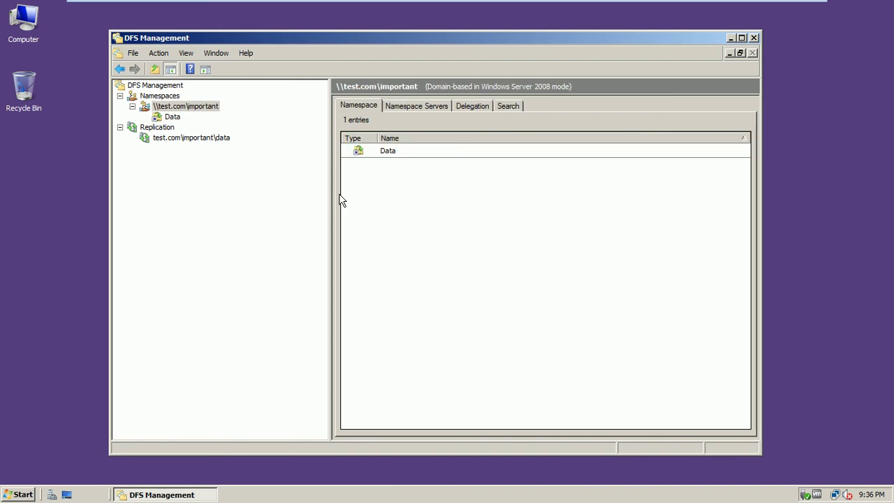
{"action": "left_click", "coordinate": [168, 119]}
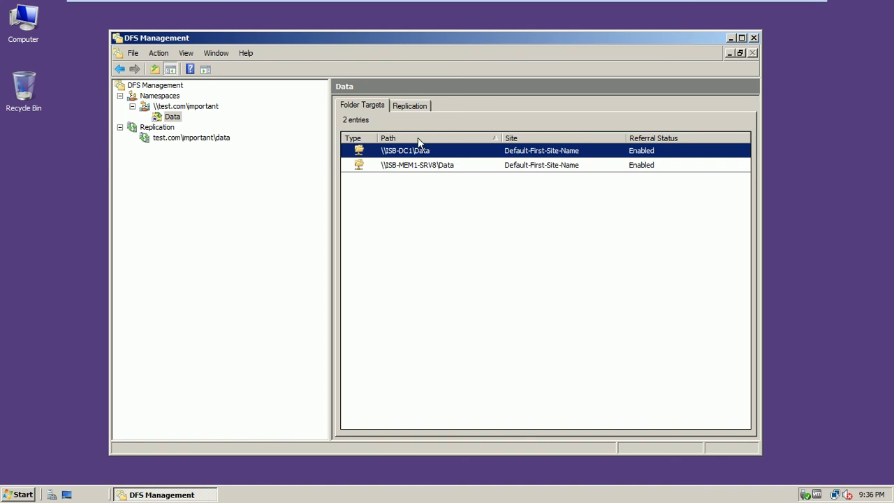
Step: Switch to ISB-DC1 and launch Server Manager
{"action": "mouse_move", "coordinate": [663, 3]}
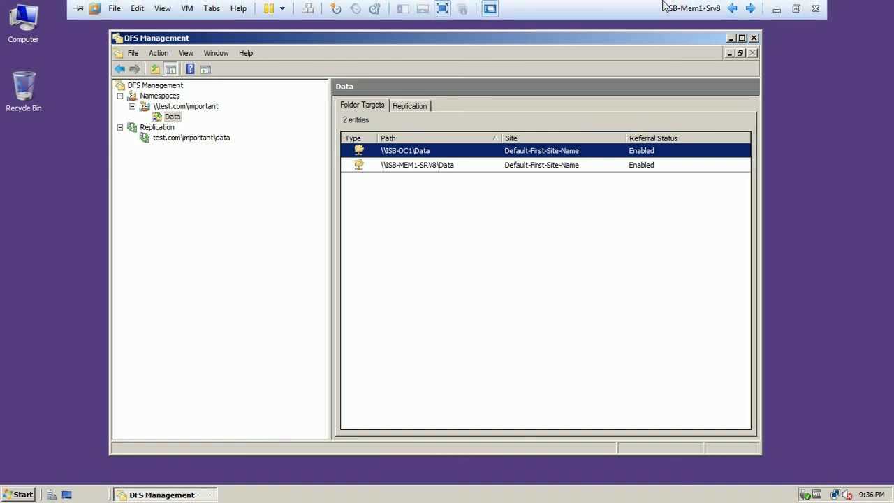
{"action": "left_click", "coordinate": [732, 8]}
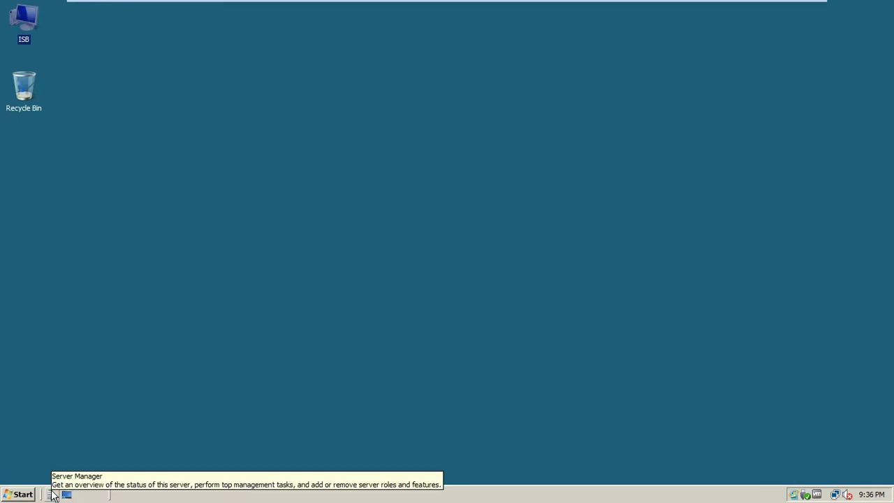
{"action": "left_click", "coordinate": [53, 494]}
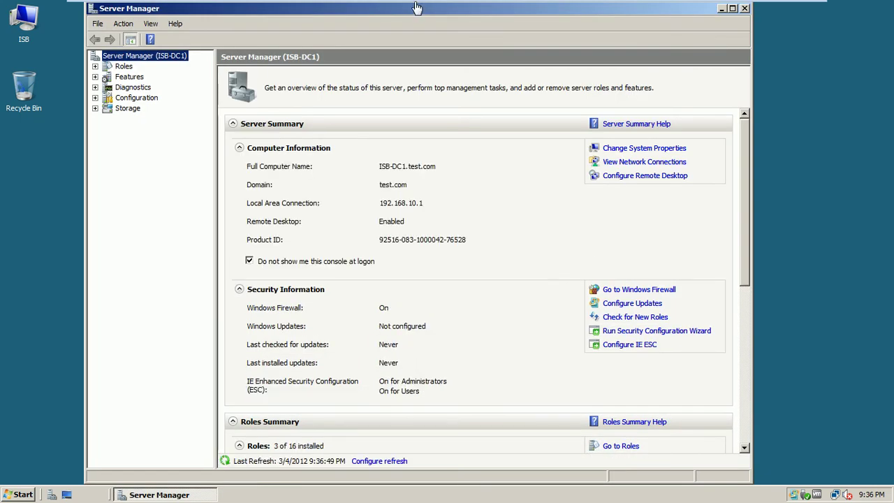
{"action": "mouse_move", "coordinate": [416, 6]}
{"action": "left_click_drag", "start_coordinate": [705, 11], "coordinate": [693, 72]}
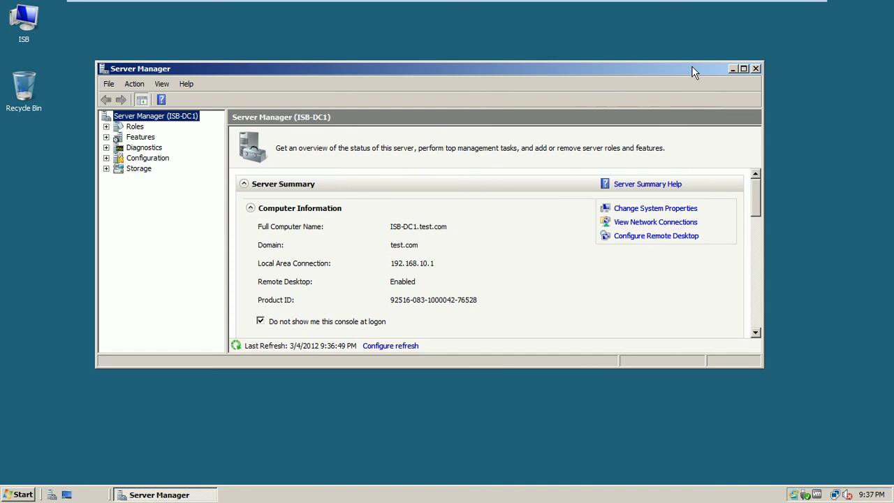
Step: Expand Roles and open the File Services page to review its installed role services
{"action": "left_click", "coordinate": [135, 126]}
{"action": "left_click", "coordinate": [107, 126]}
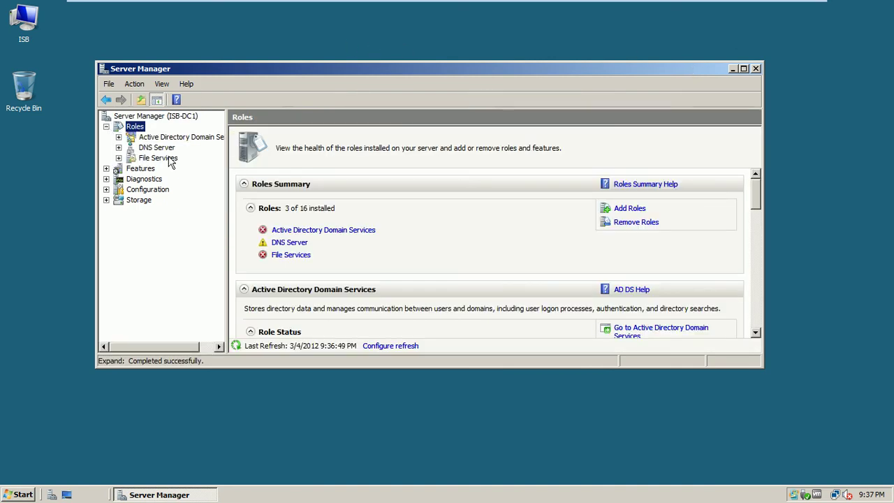
{"action": "left_click_drag", "start_coordinate": [341, 63], "coordinate": [357, 21]}
{"action": "left_click", "coordinate": [167, 120]}
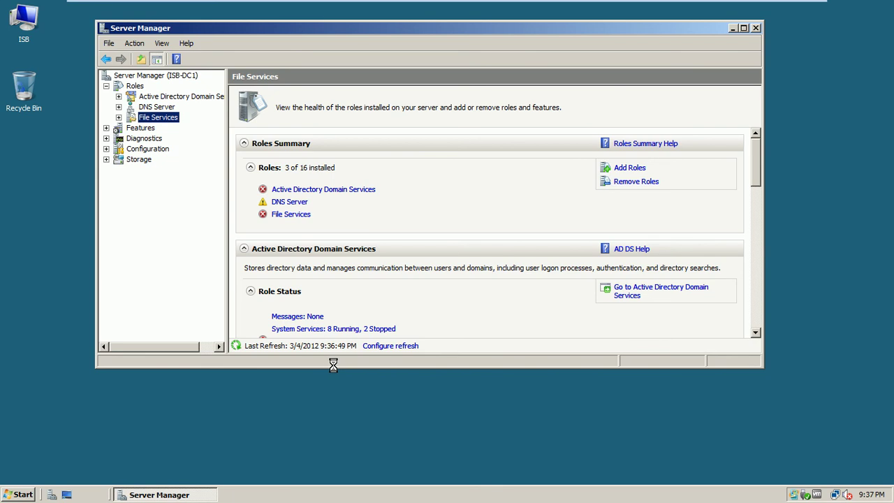
{"action": "left_click_drag", "start_coordinate": [337, 366], "coordinate": [338, 424]}
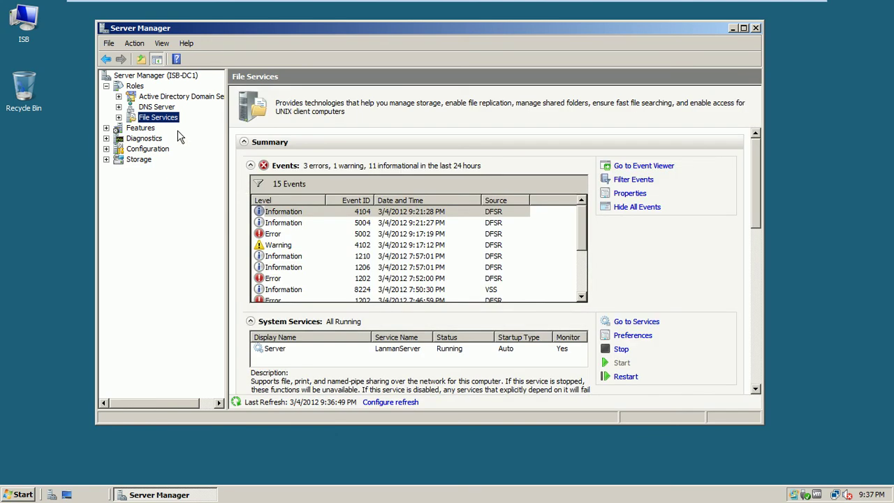
{"action": "left_click", "coordinate": [119, 117]}
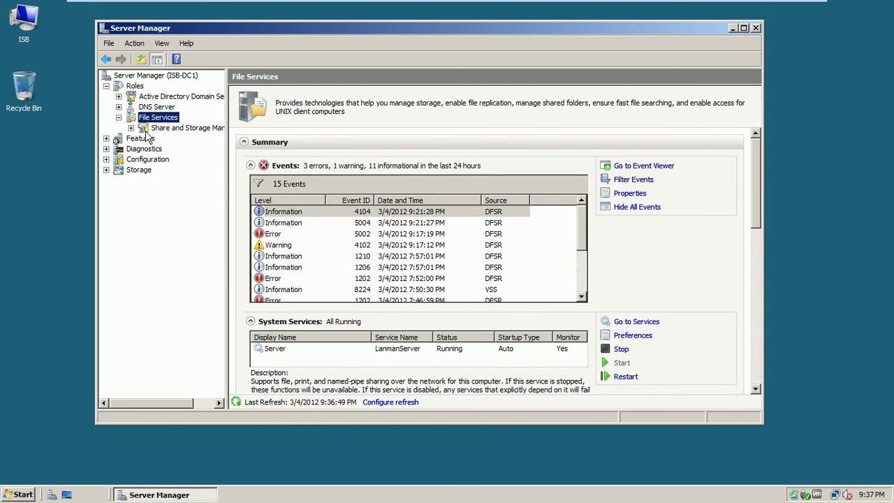
{"action": "left_click_drag", "start_coordinate": [757, 174], "coordinate": [758, 256]}
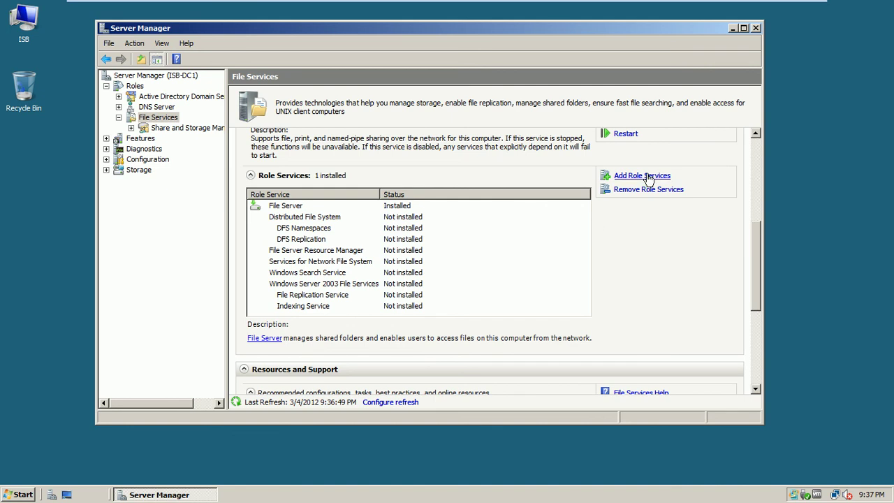
Step: Install the Distributed File System role services, choosing to create the namespace later, then switch to ISB-Mem1-Srv8
{"action": "left_click", "coordinate": [647, 177]}
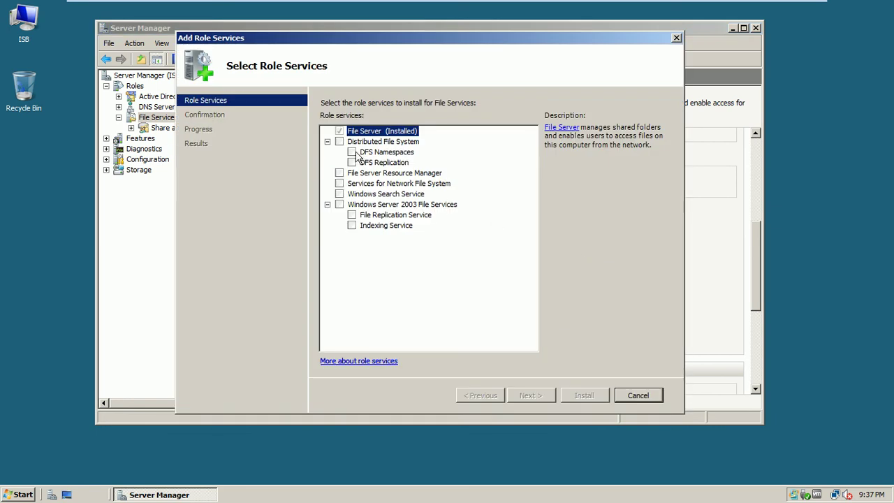
{"action": "left_click", "coordinate": [339, 142]}
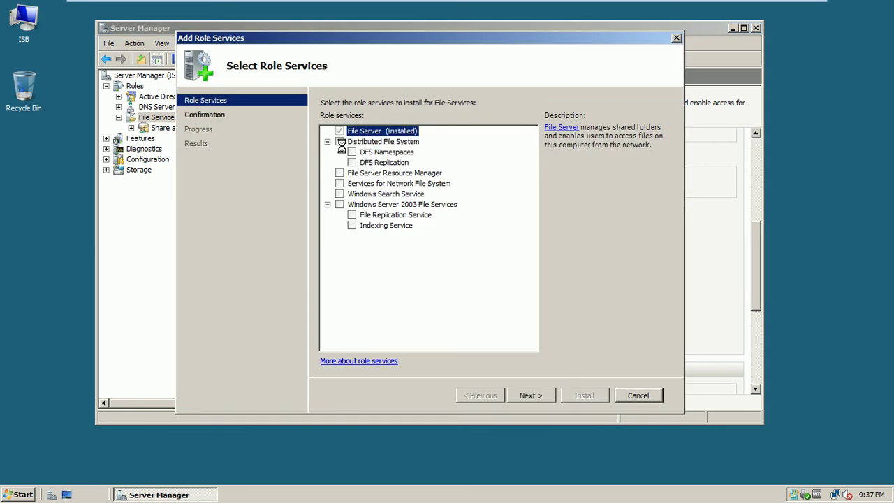
{"action": "left_click", "coordinate": [531, 394]}
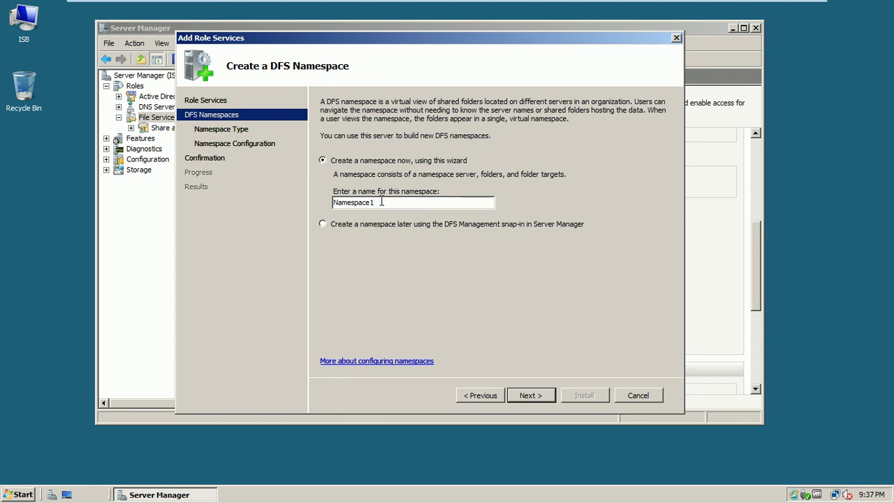
{"action": "left_click_drag", "start_coordinate": [381, 202], "coordinate": [323, 204]}
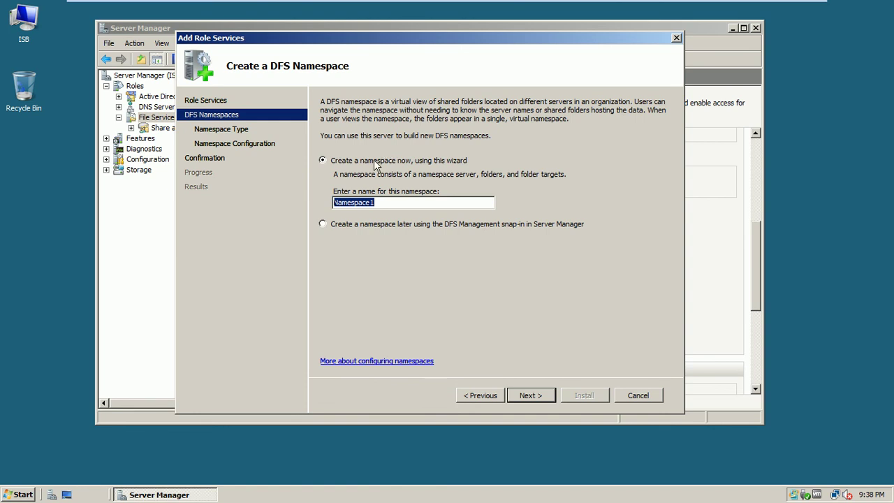
{"action": "left_click", "coordinate": [323, 224]}
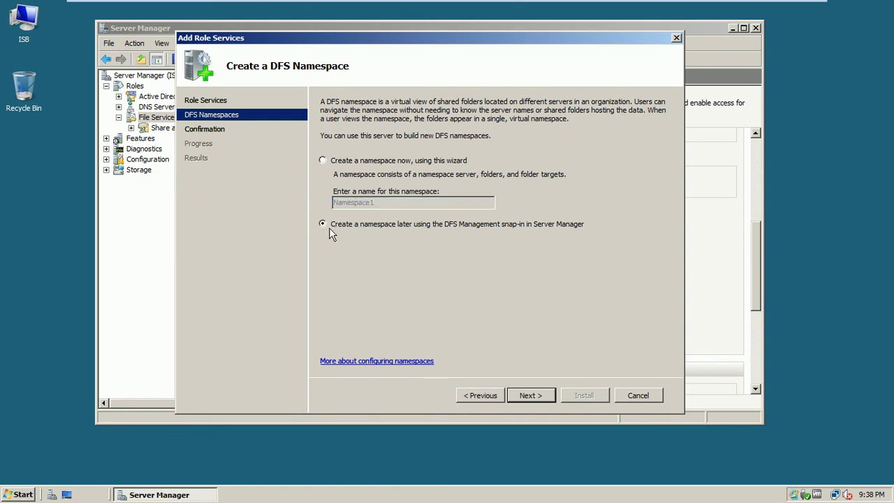
{"action": "left_click", "coordinate": [528, 396]}
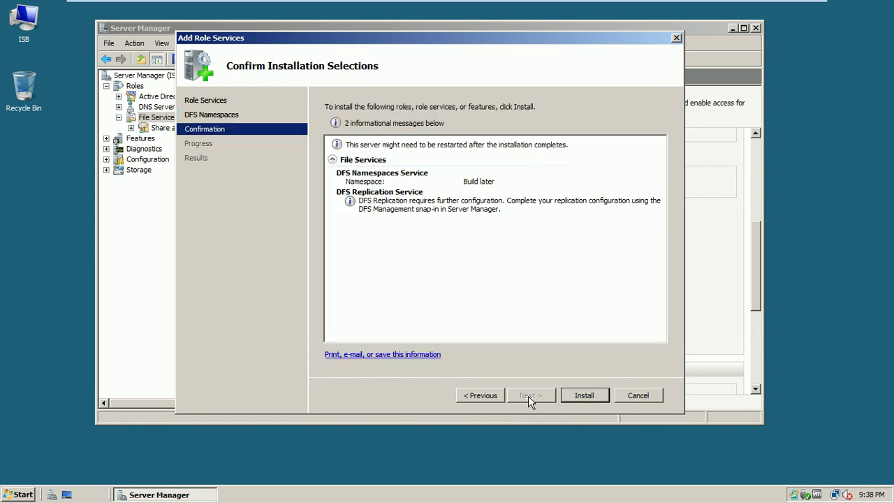
{"action": "left_click", "coordinate": [584, 397]}
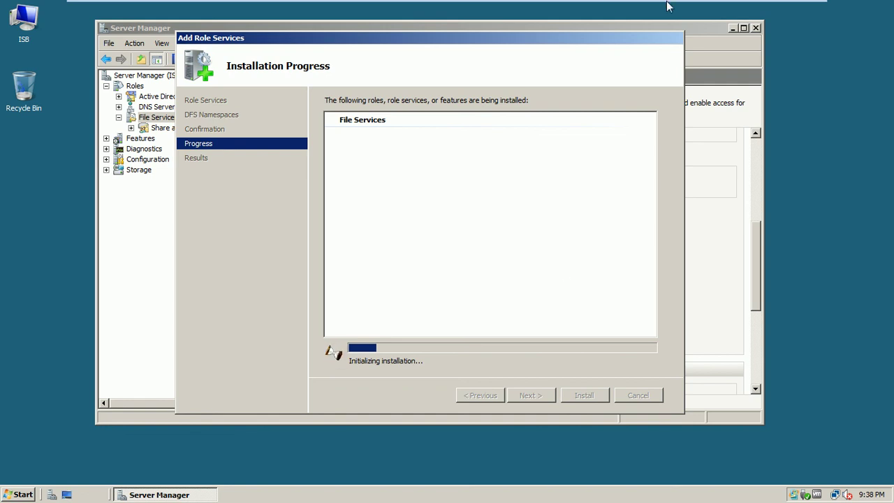
{"action": "mouse_move", "coordinate": [695, 3]}
{"action": "left_click", "coordinate": [750, 8]}
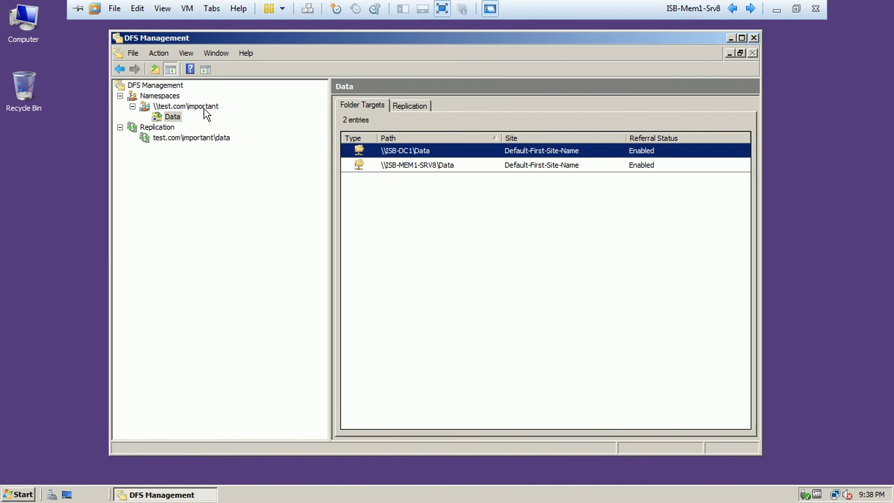
{"action": "left_click", "coordinate": [204, 111]}
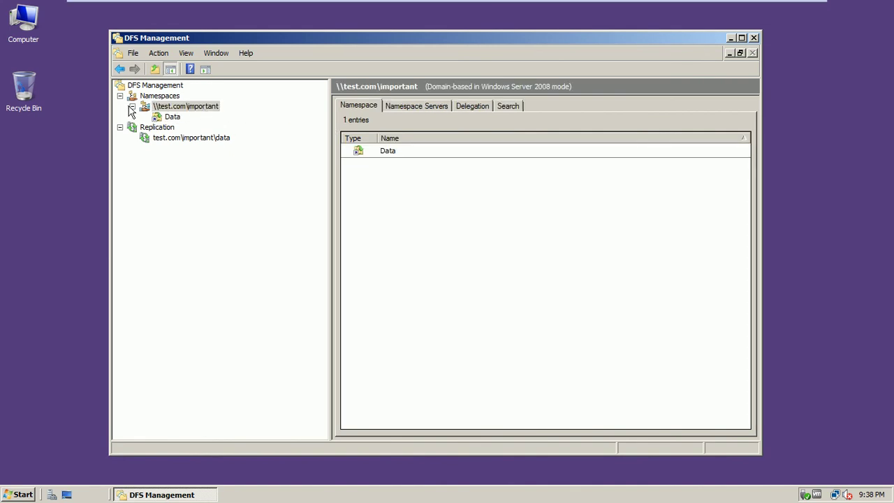
{"action": "left_click", "coordinate": [172, 119]}
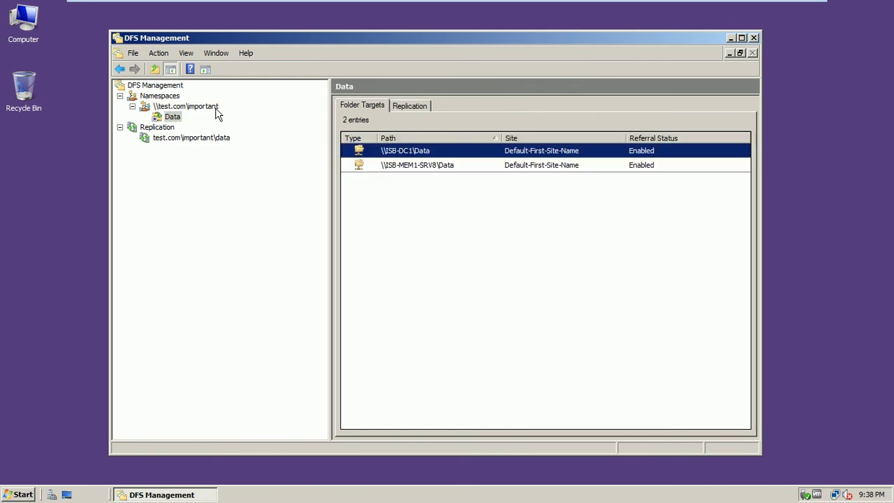
{"action": "left_click", "coordinate": [403, 108]}
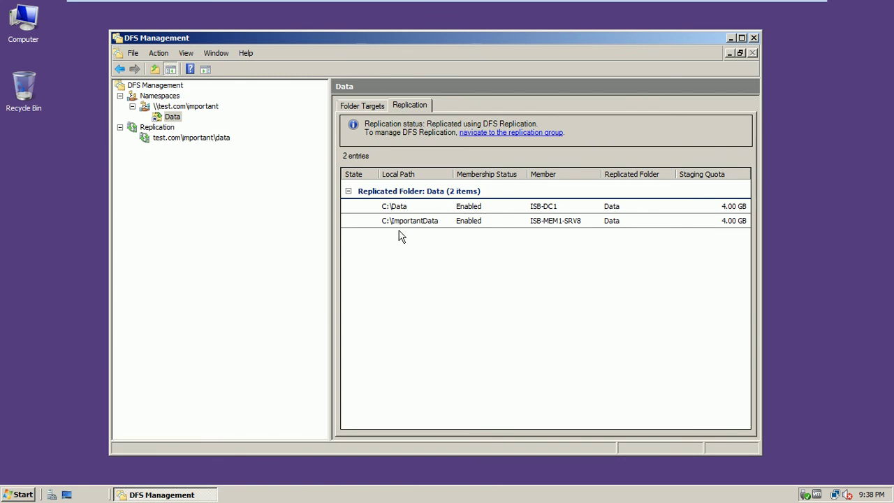
{"action": "left_click", "coordinate": [380, 108]}
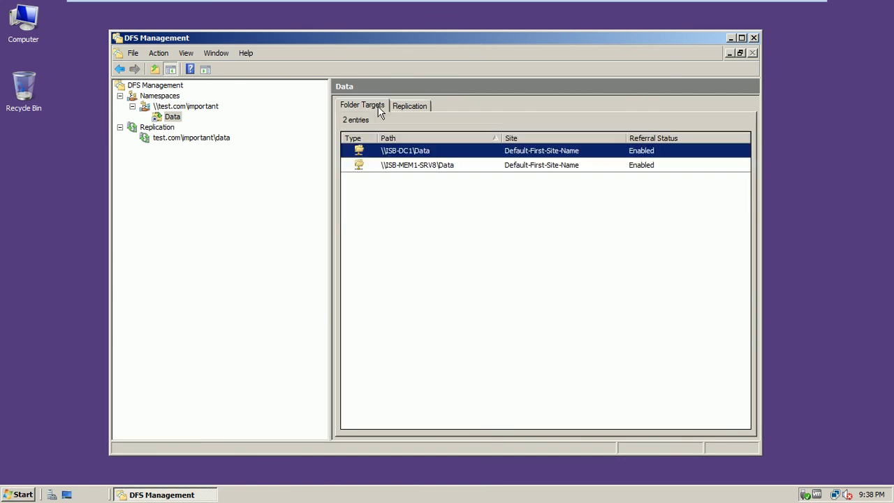
{"action": "left_click", "coordinate": [185, 107]}
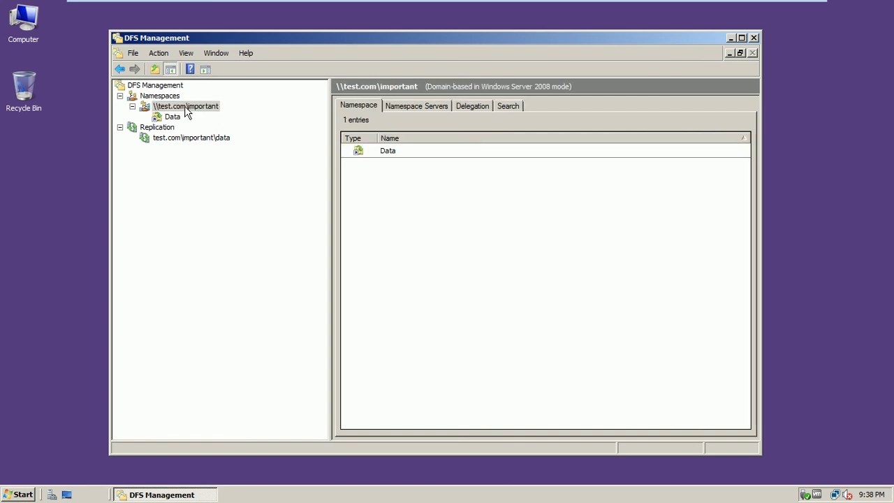
{"action": "left_click", "coordinate": [159, 96]}
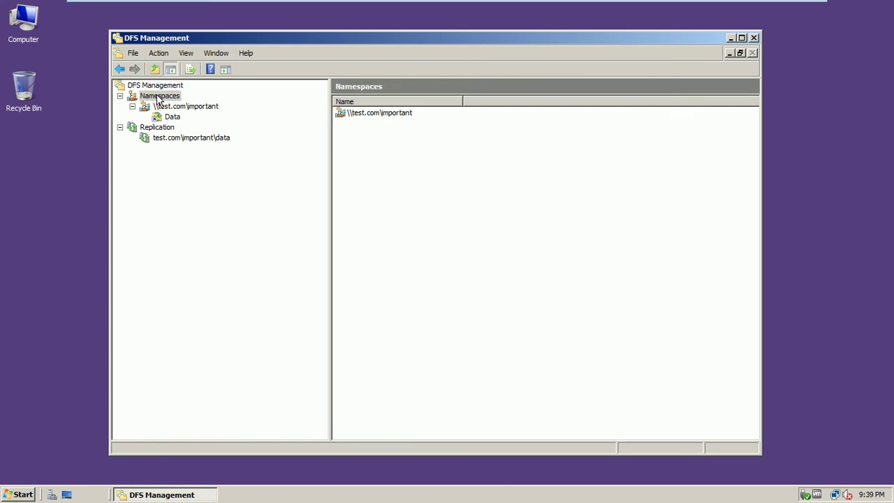
{"action": "left_click", "coordinate": [167, 107]}
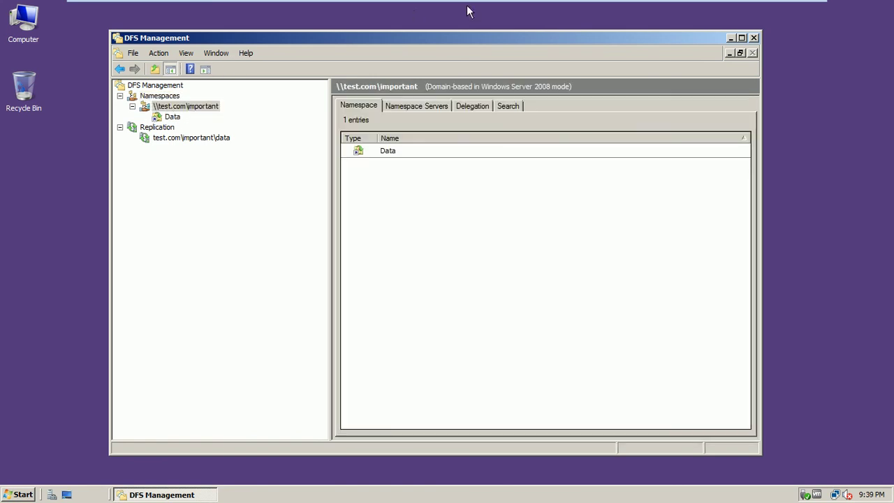
{"action": "mouse_move", "coordinate": [623, 6]}
{"action": "left_click", "coordinate": [730, 8]}
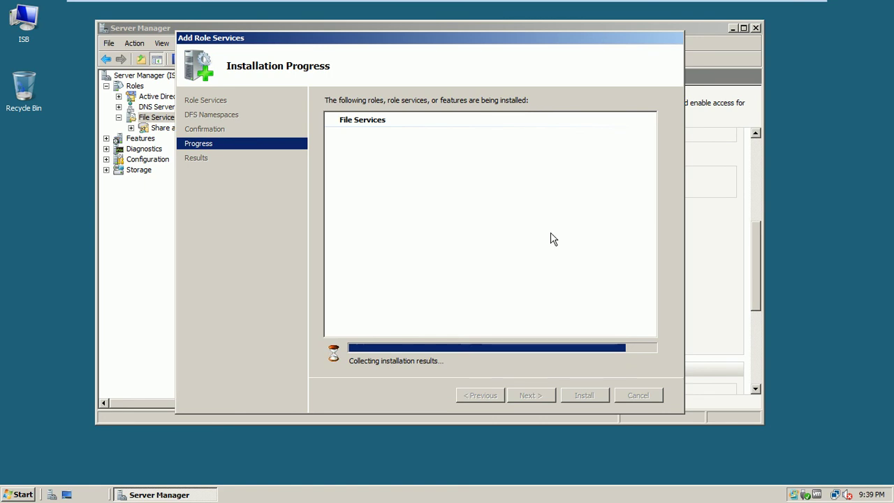
Step: Return to ISB-DC1 and close the wizard after DFS Namespaces and DFS Replication install successfully
{"action": "left_click", "coordinate": [781, 5]}
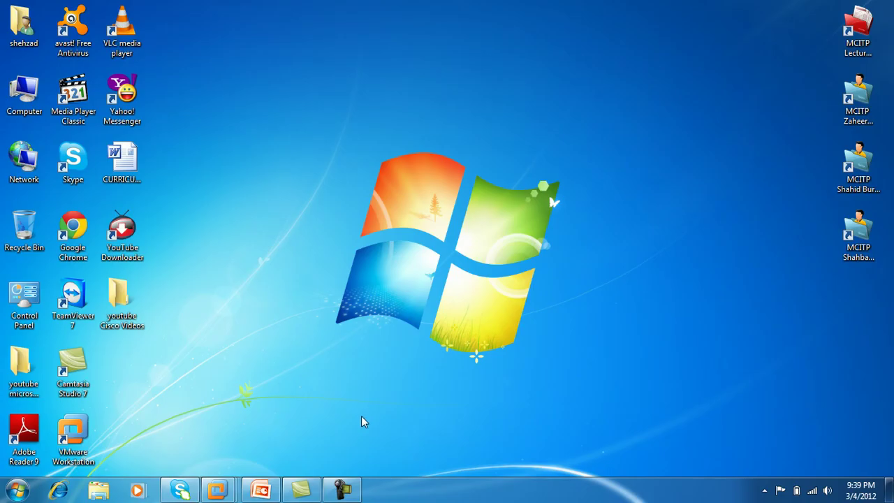
{"action": "left_click", "coordinate": [342, 489]}
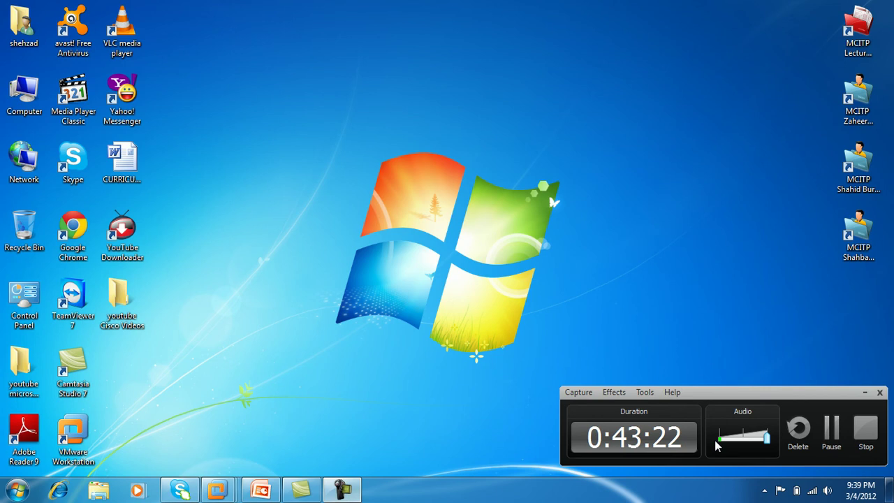
{"action": "left_click", "coordinate": [864, 393]}
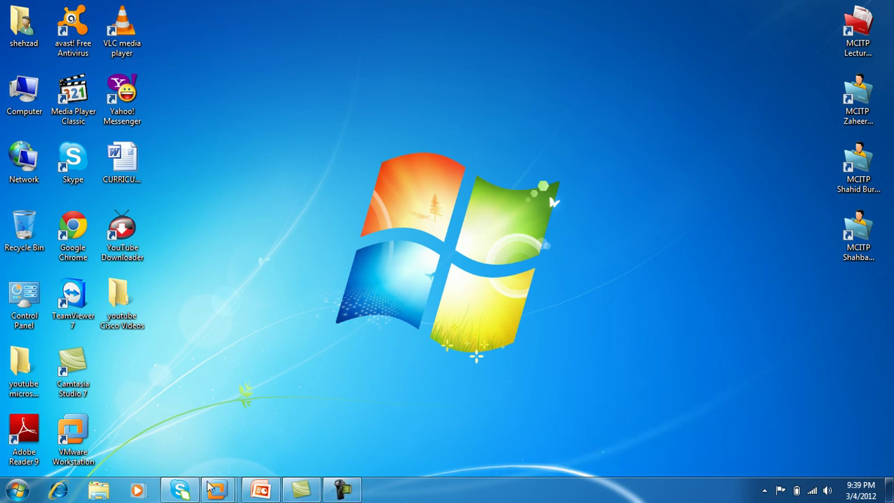
{"action": "mouse_move", "coordinate": [218, 488]}
{"action": "left_click", "coordinate": [296, 427]}
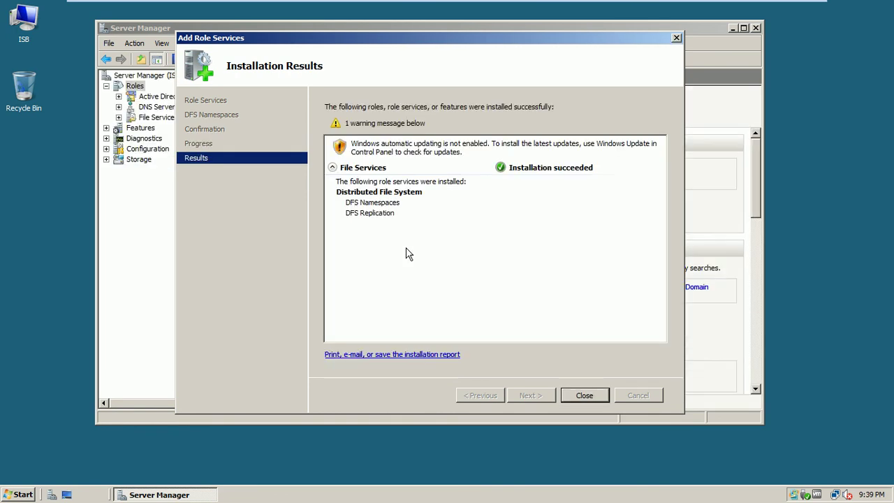
{"action": "left_click", "coordinate": [585, 396]}
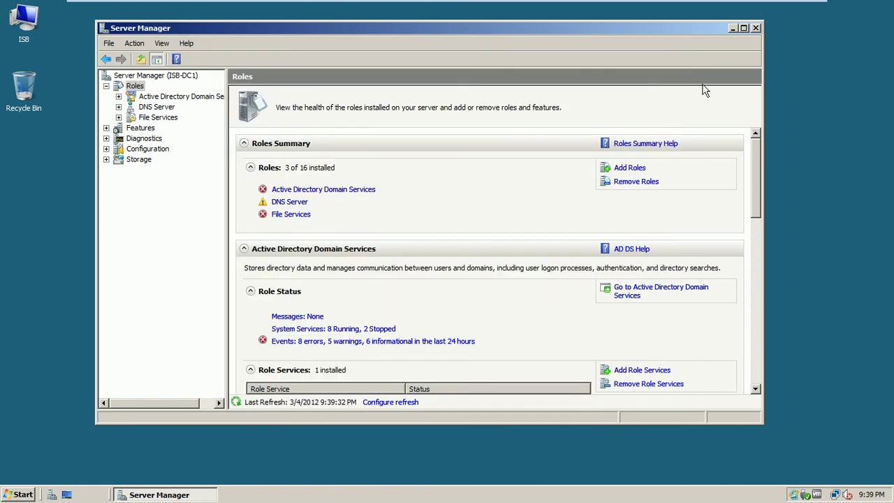
Step: Close Server Manager and launch DFS Management on ISB-DC1
{"action": "left_click", "coordinate": [756, 28]}
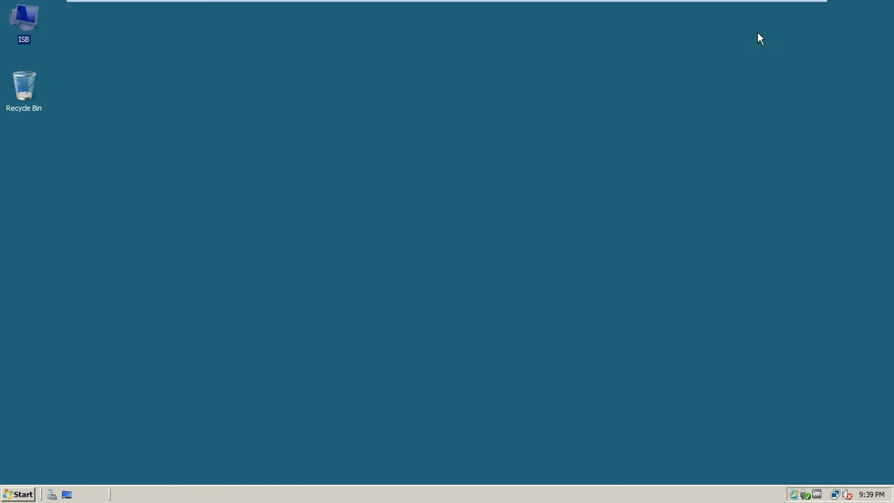
{"action": "left_click", "coordinate": [19, 493]}
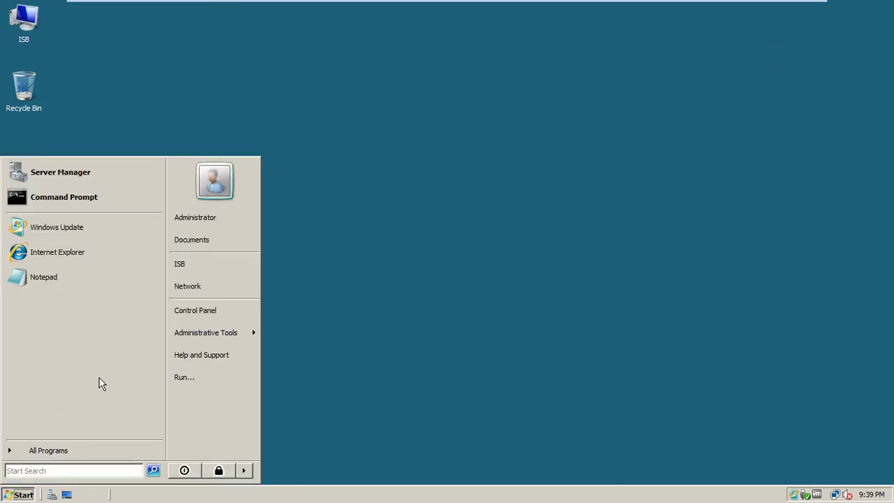
{"action": "mouse_move", "coordinate": [209, 335]}
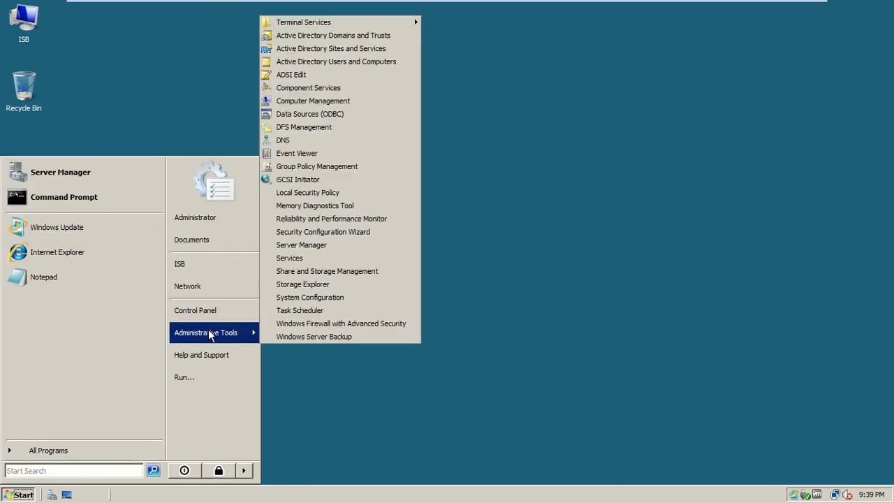
{"action": "left_click", "coordinate": [331, 128]}
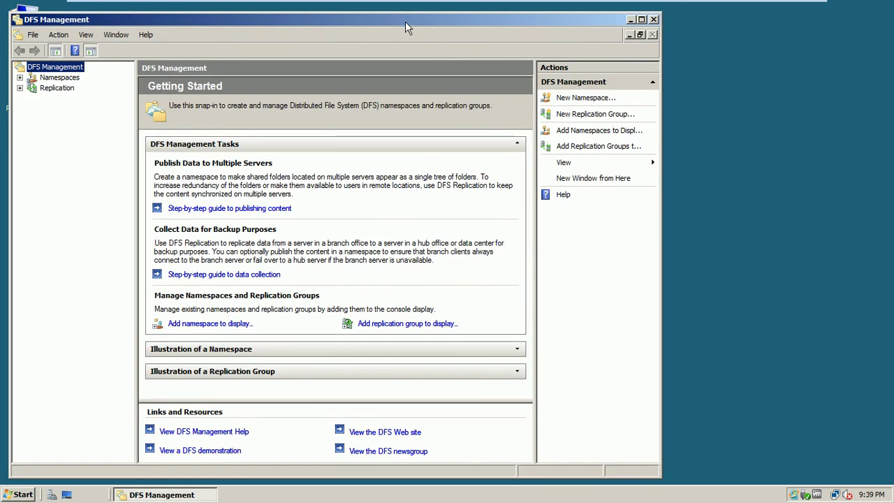
{"action": "left_click_drag", "start_coordinate": [415, 20], "coordinate": [482, 27]}
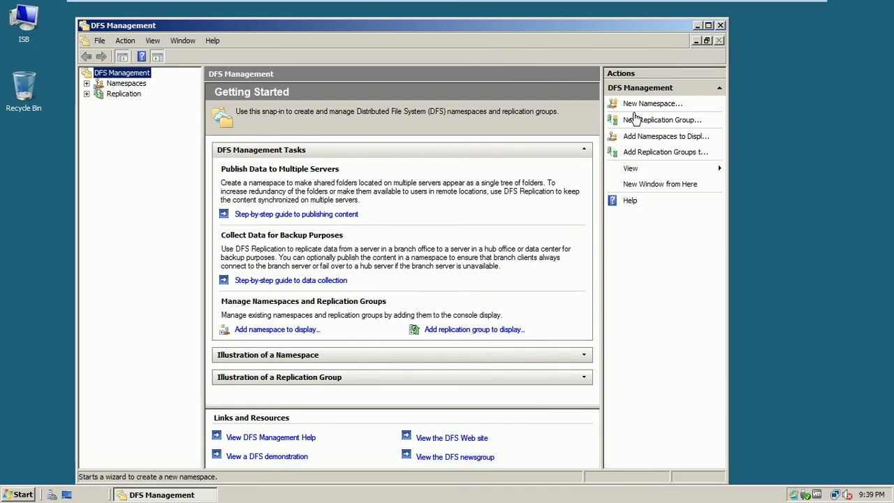
{"action": "left_click", "coordinate": [156, 57]}
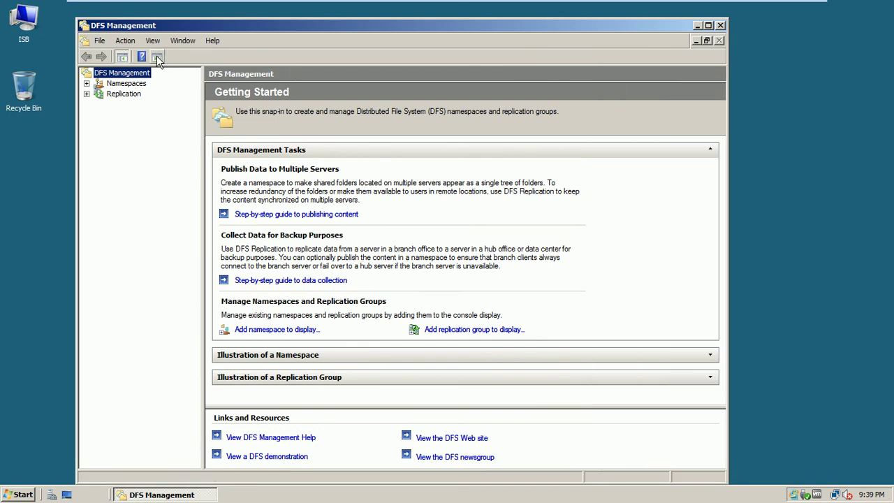
Step: Expand \\test.com\important to show the Data folder's targets \\ISB-DC1\Data and \\ISB-MEM1-SRV8\Data
{"action": "left_click", "coordinate": [116, 85]}
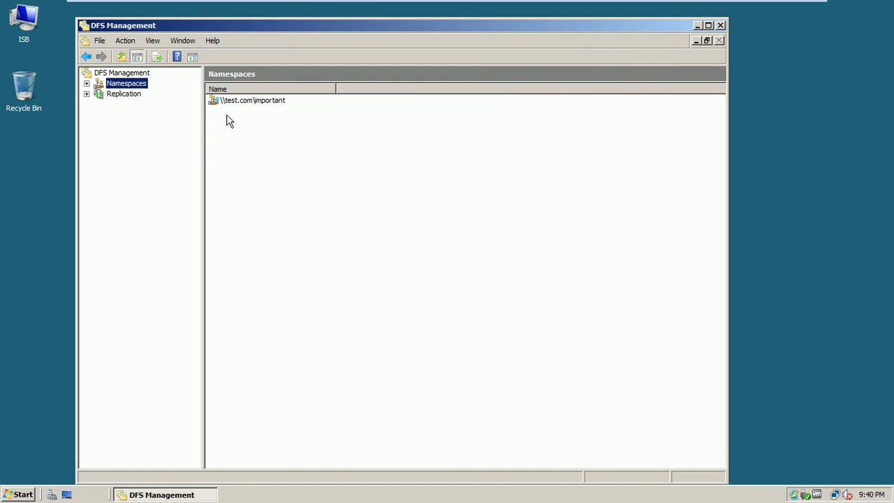
{"action": "right_click", "coordinate": [123, 87]}
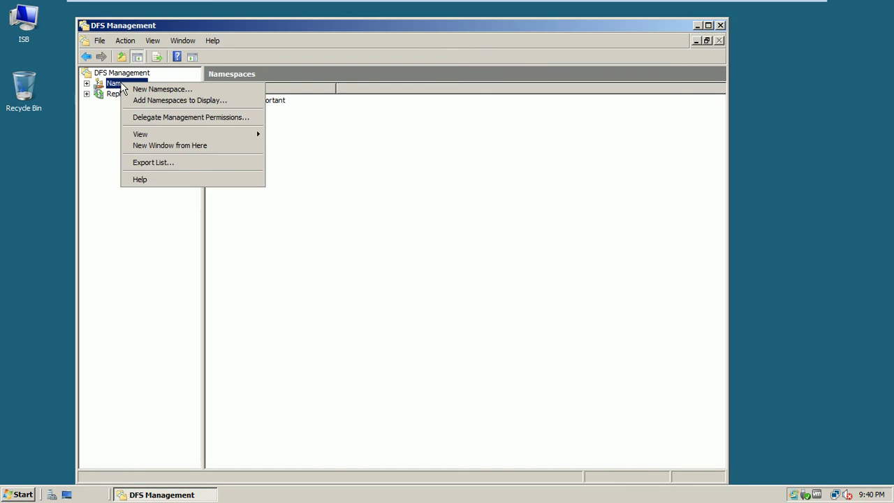
{"action": "left_click", "coordinate": [139, 104]}
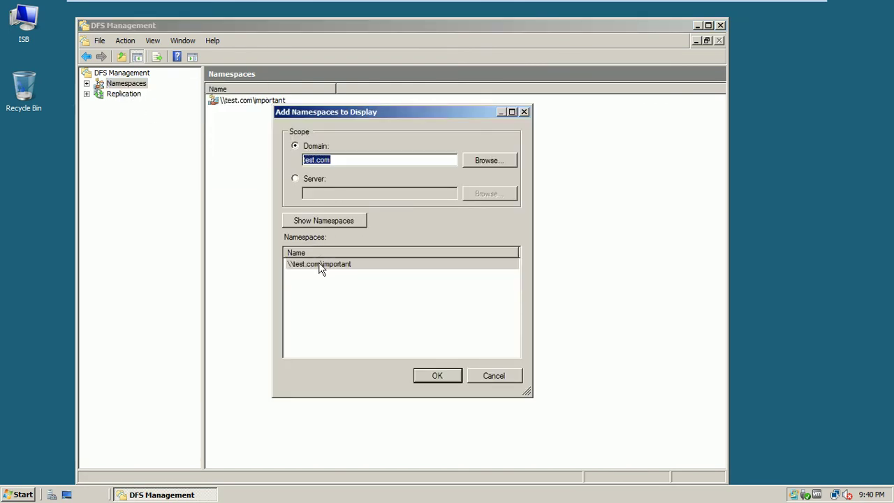
{"action": "left_click", "coordinate": [320, 265]}
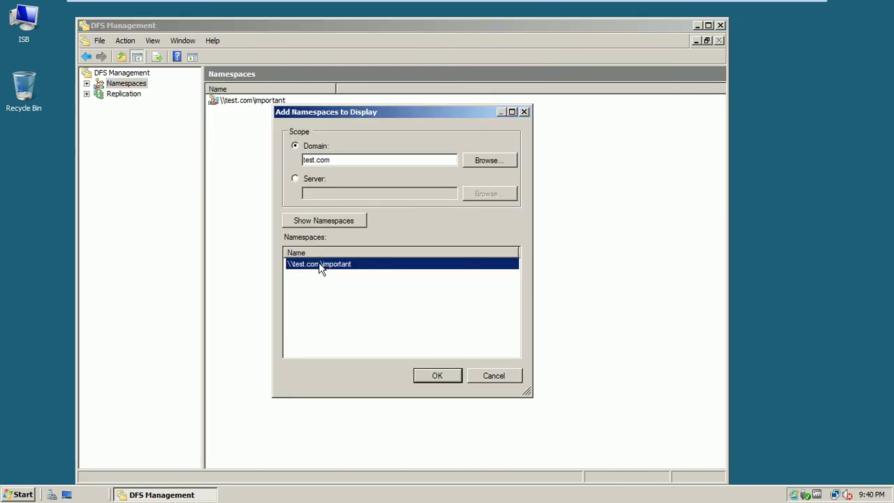
{"action": "left_click", "coordinate": [494, 382]}
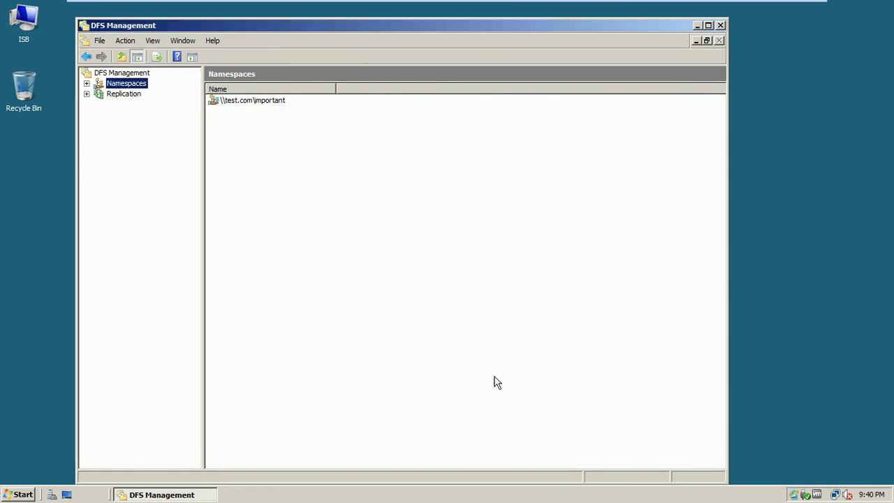
{"action": "left_click", "coordinate": [87, 84]}
{"action": "left_click", "coordinate": [127, 96]}
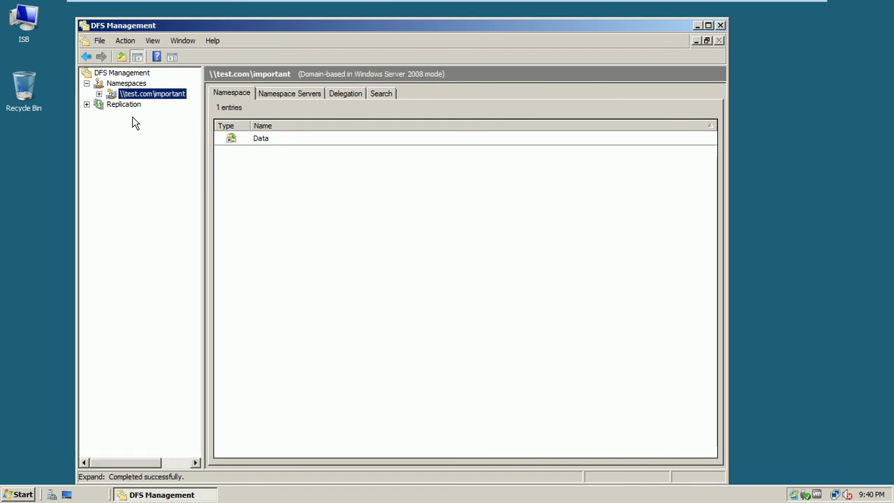
{"action": "left_click", "coordinate": [99, 94]}
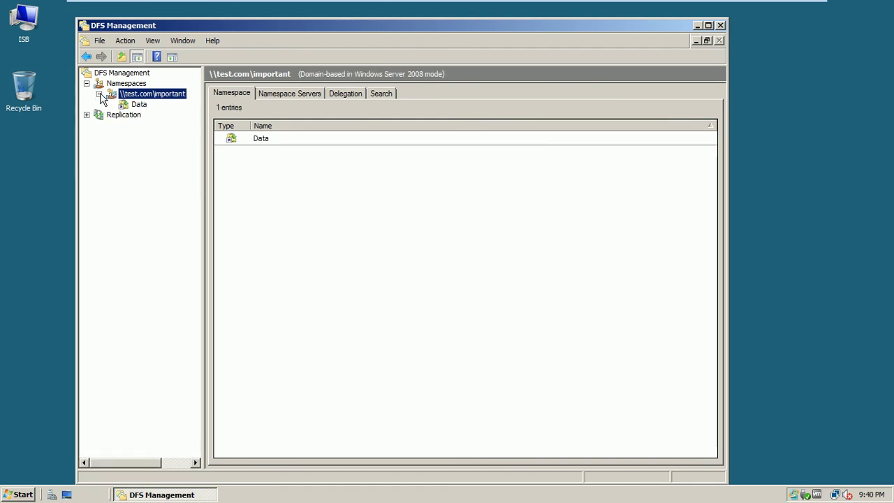
{"action": "left_click", "coordinate": [127, 105]}
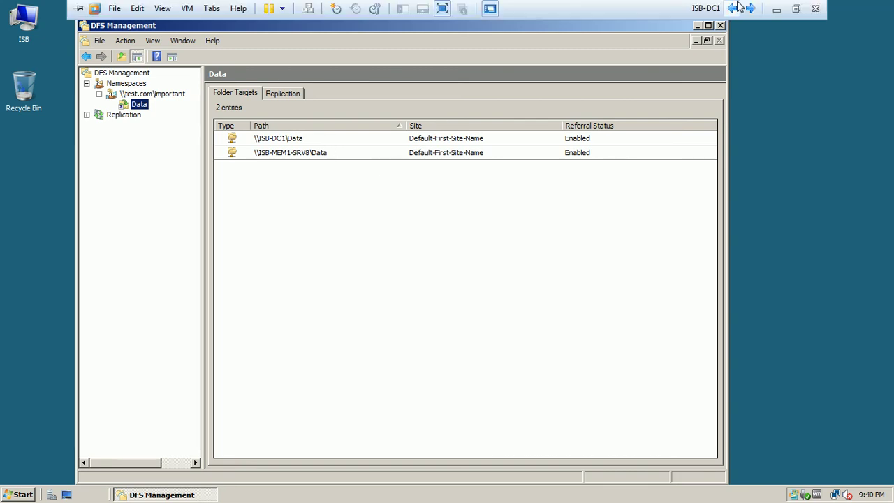
{"action": "left_click", "coordinate": [750, 8]}
{"action": "left_click", "coordinate": [749, 8]}
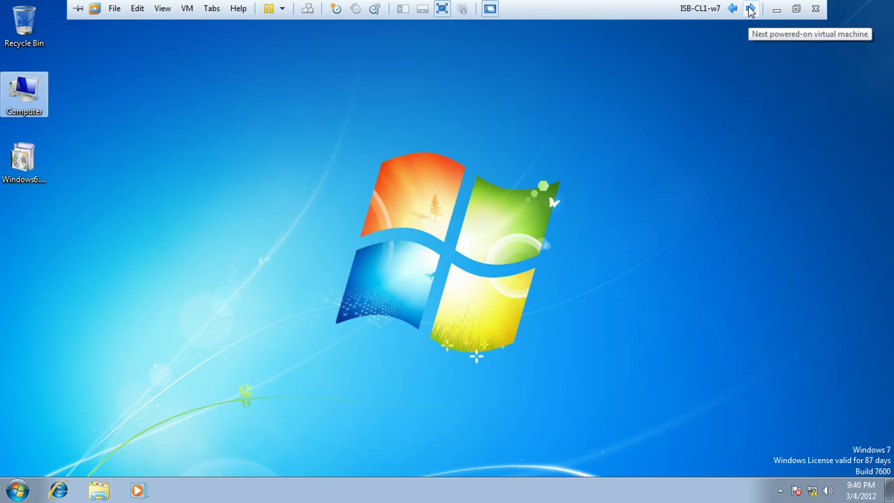
{"action": "left_click", "coordinate": [17, 490]}
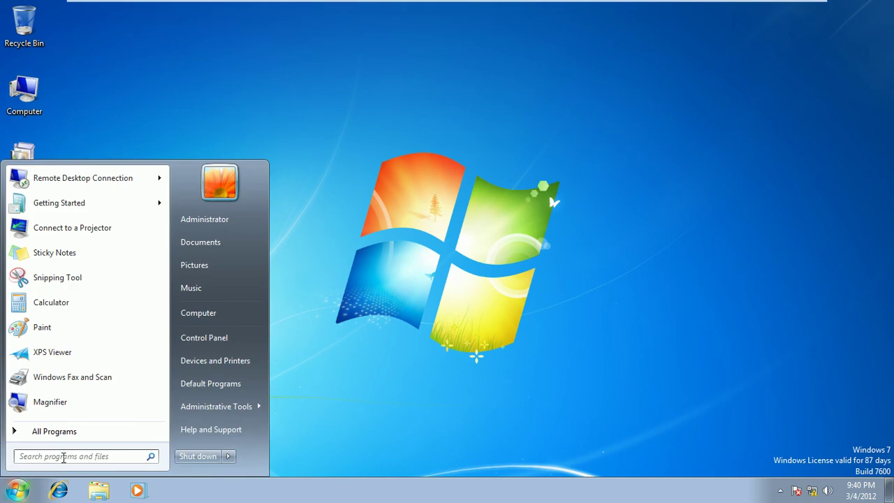
{"action": "left_click", "coordinate": [31, 106]}
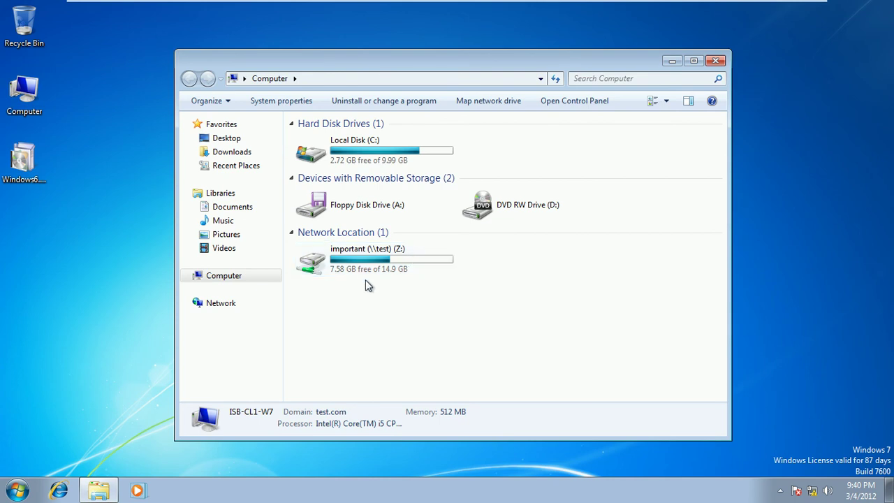
{"action": "mouse_move", "coordinate": [720, 3]}
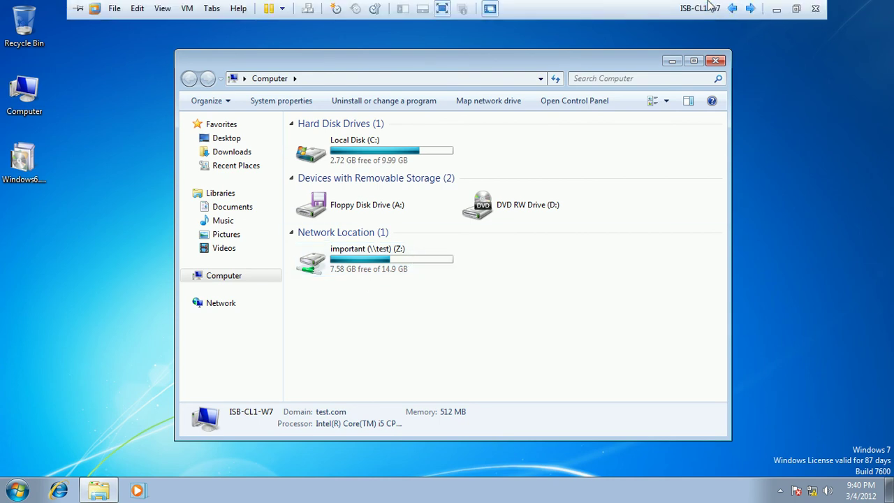
{"action": "left_click", "coordinate": [714, 60]}
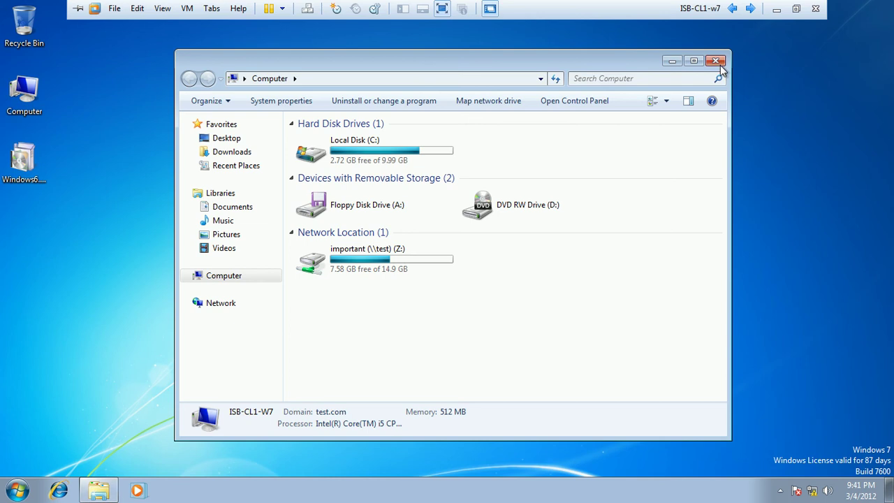
{"action": "left_click", "coordinate": [750, 7]}
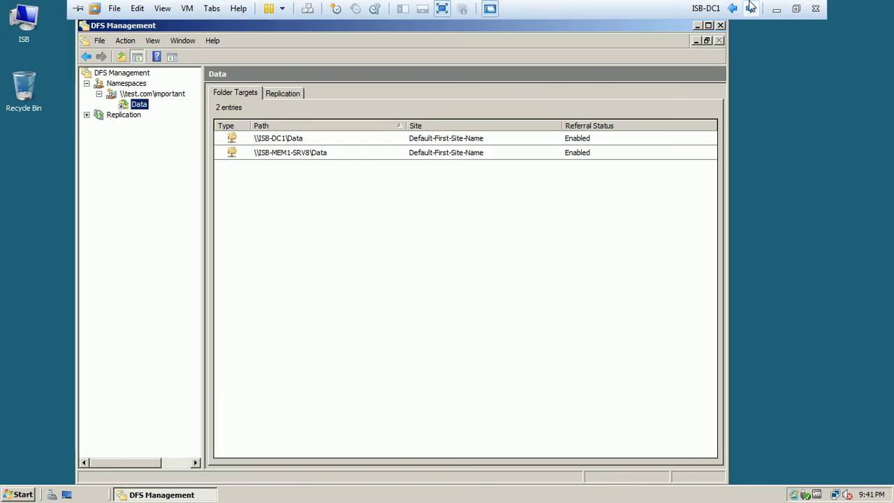
Step: On ISB-Mem1-Srv8, close DFS Management and refresh the desktop
{"action": "left_click", "coordinate": [750, 8]}
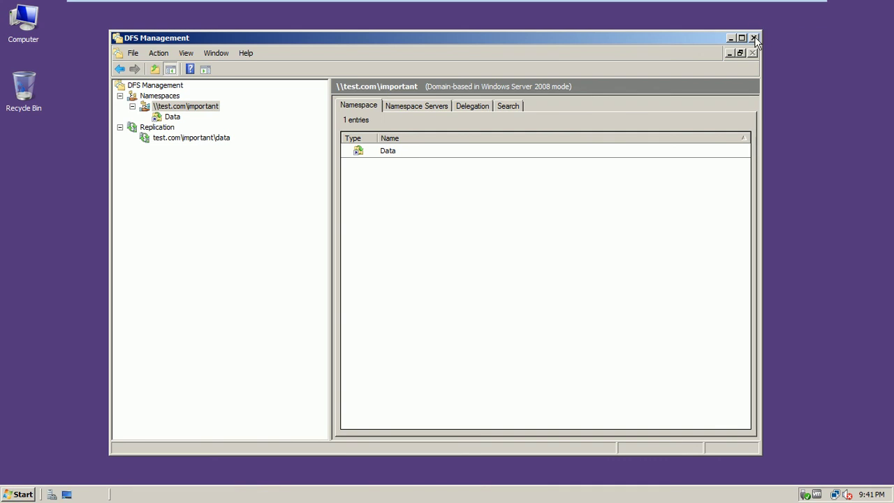
{"action": "left_click", "coordinate": [754, 37]}
{"action": "right_click", "coordinate": [340, 140]}
{"action": "left_click", "coordinate": [363, 169]}
Step: Shut down the server with reason Application: Maintenance (Planned)
{"action": "left_click", "coordinate": [21, 494]}
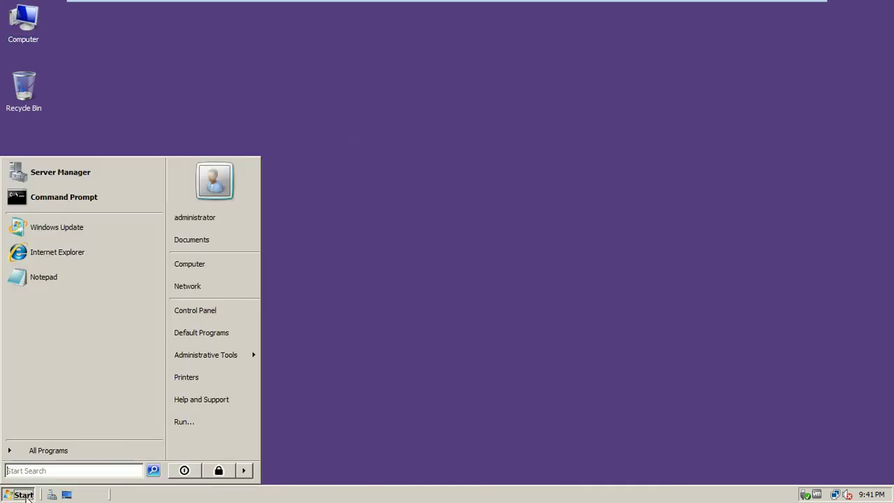
{"action": "mouse_move", "coordinate": [245, 472]}
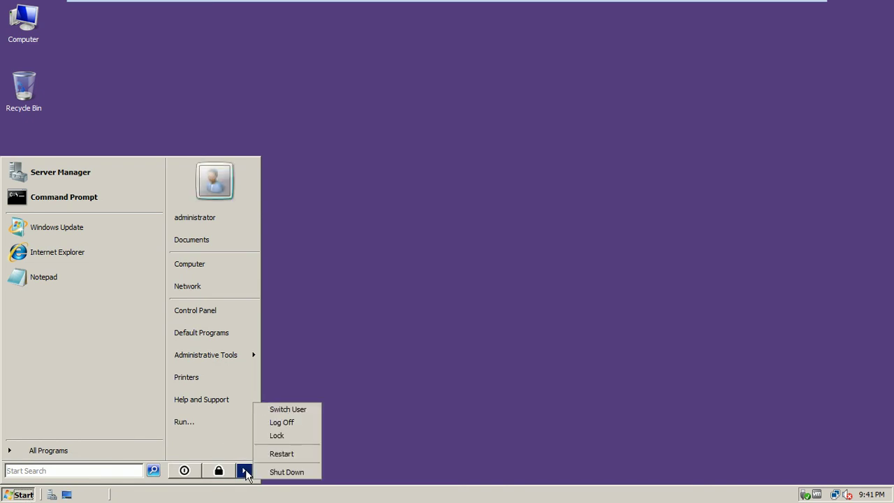
{"action": "left_click", "coordinate": [275, 472]}
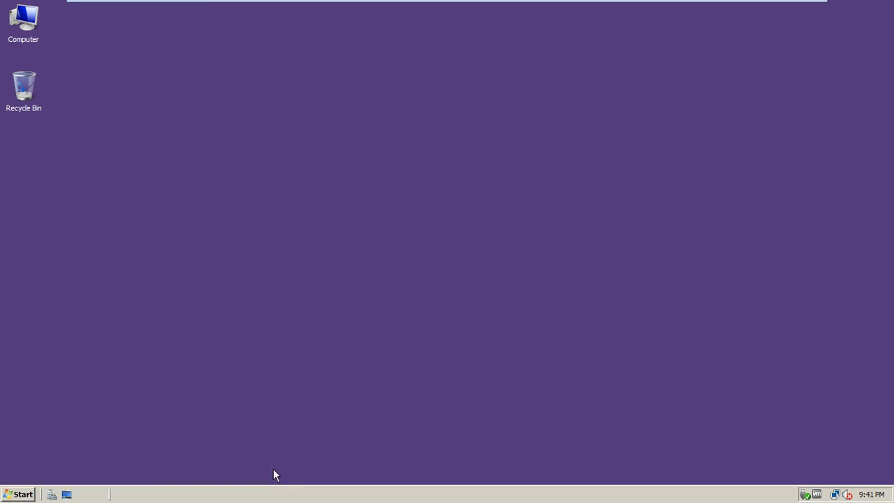
{"action": "left_click", "coordinate": [407, 209]}
{"action": "left_click", "coordinate": [405, 254]}
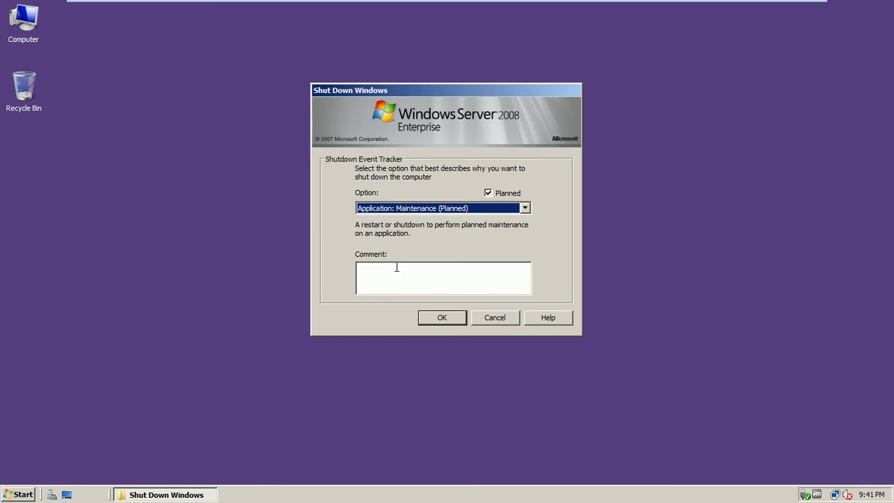
{"action": "left_click", "coordinate": [428, 319]}
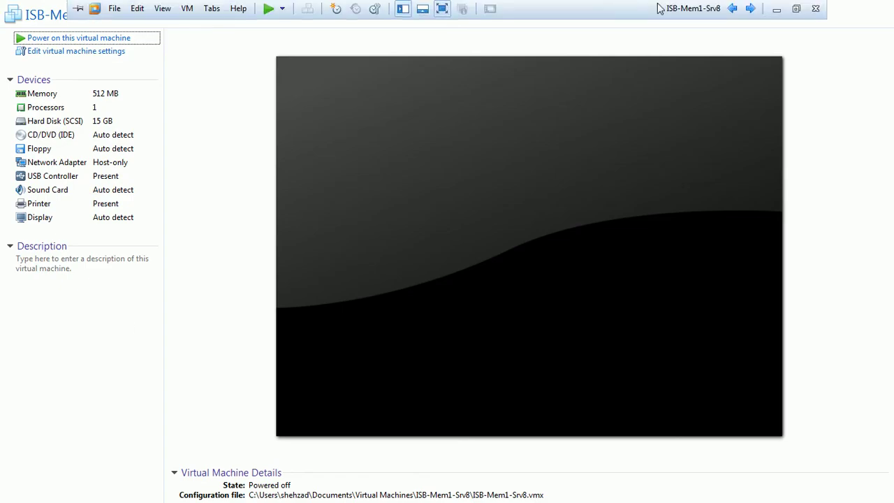
{"action": "left_click", "coordinate": [751, 7]}
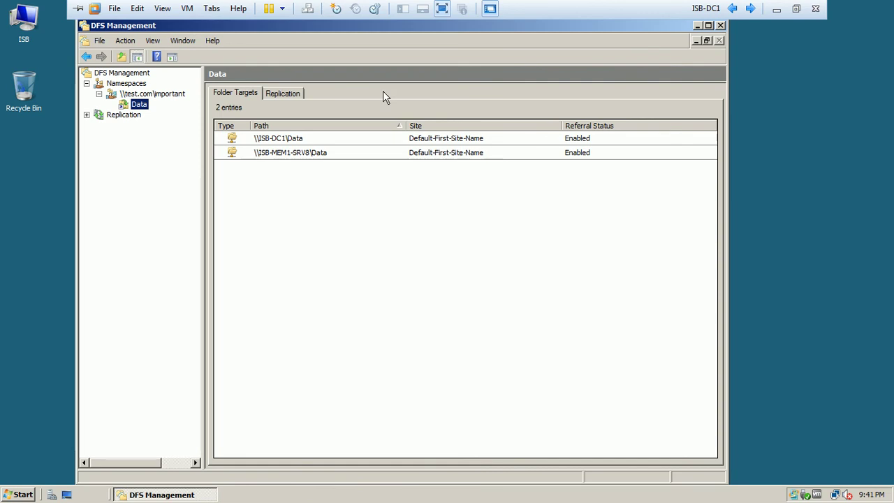
Step: On the ISB-CL1-w7 client, open the important (\\test) (Z:) drive from Computer
{"action": "left_click", "coordinate": [752, 7]}
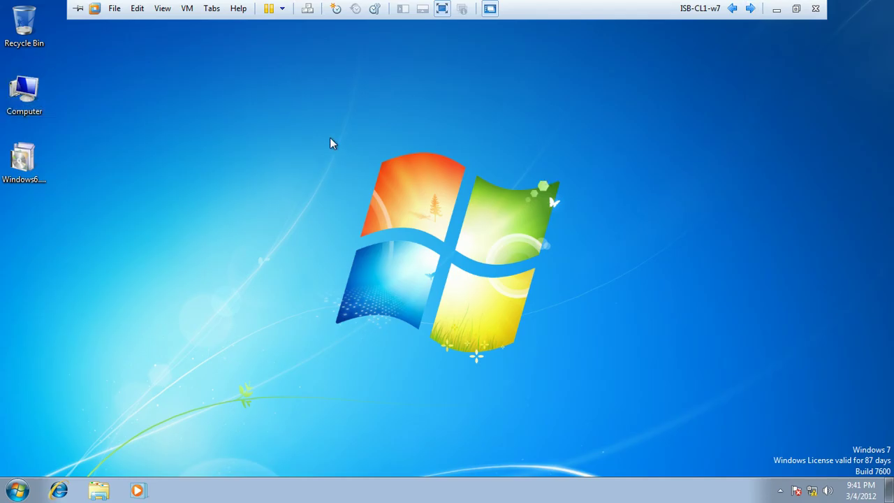
{"action": "double_click", "coordinate": [27, 99]}
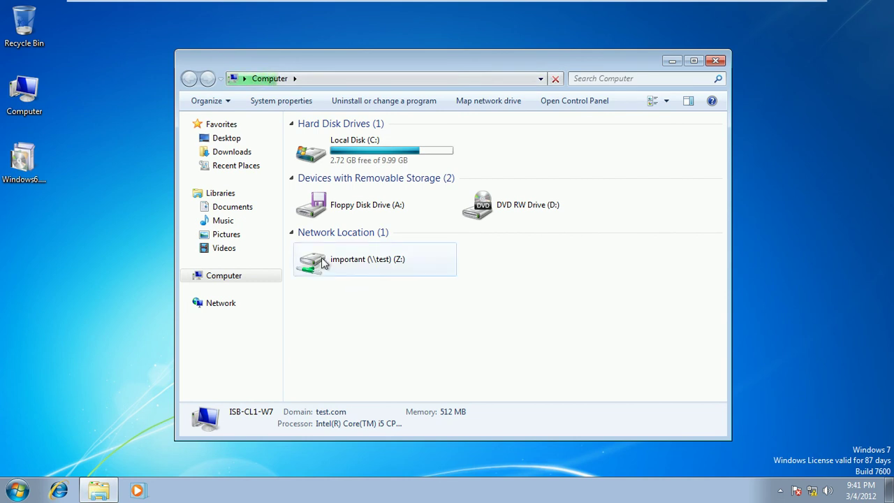
{"action": "left_click", "coordinate": [323, 263]}
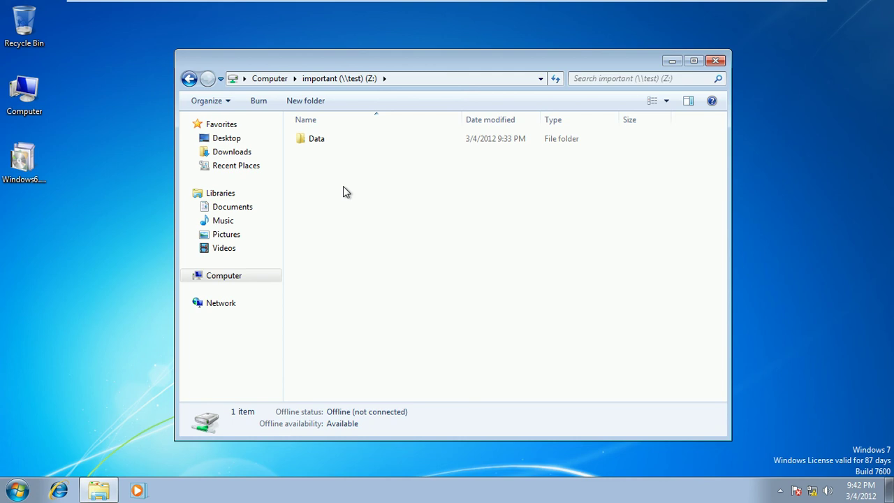
Step: Create an empty text document named Data5 in Z:\Data next to Data1–Data4
{"action": "left_click", "coordinate": [312, 143]}
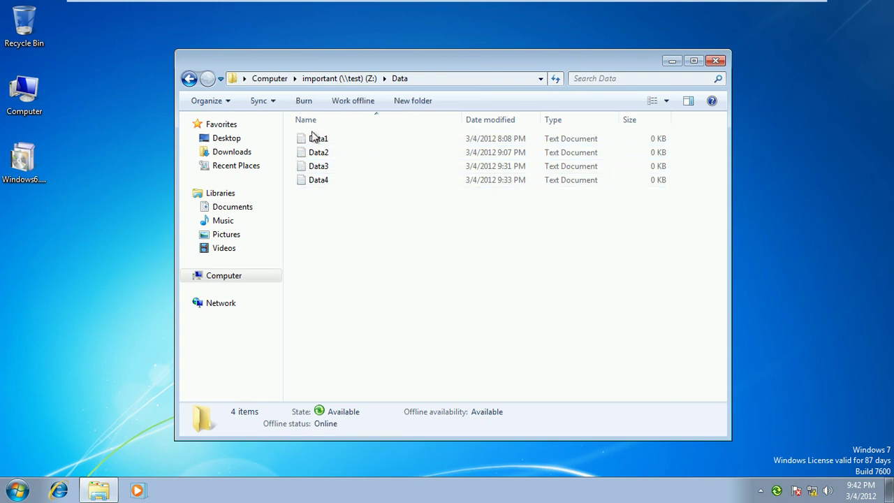
{"action": "right_click", "coordinate": [322, 207]}
{"action": "mouse_move", "coordinate": [369, 342]}
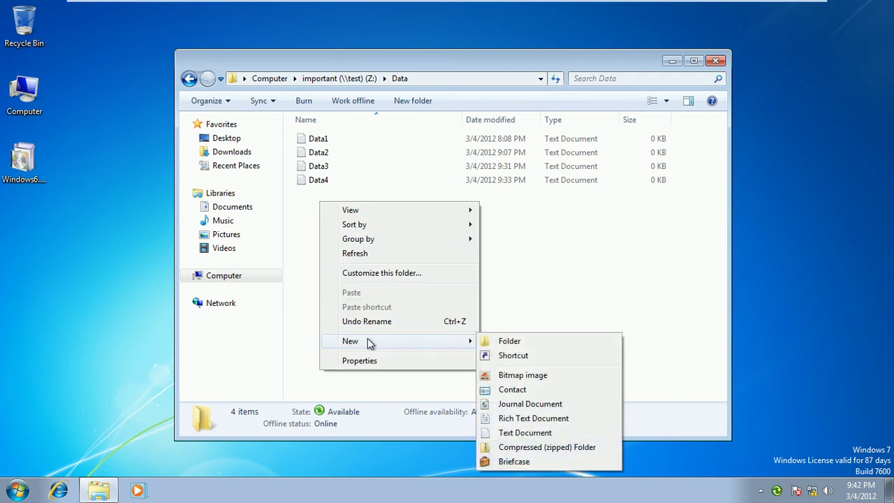
{"action": "left_click", "coordinate": [521, 432]}
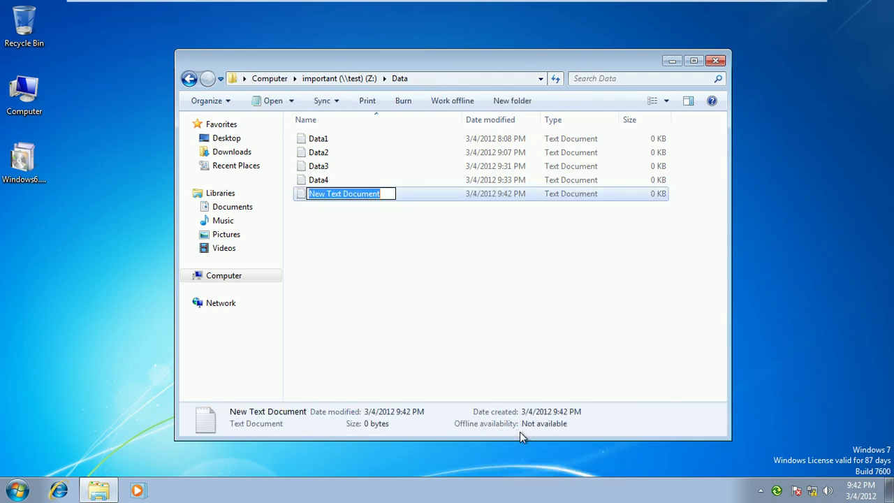
{"action": "type", "text": "Data5"}
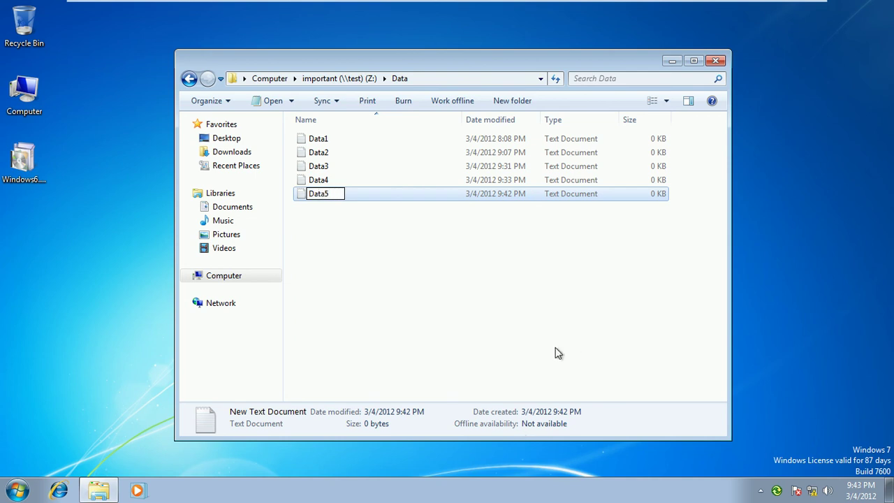
{"action": "left_click", "coordinate": [457, 290]}
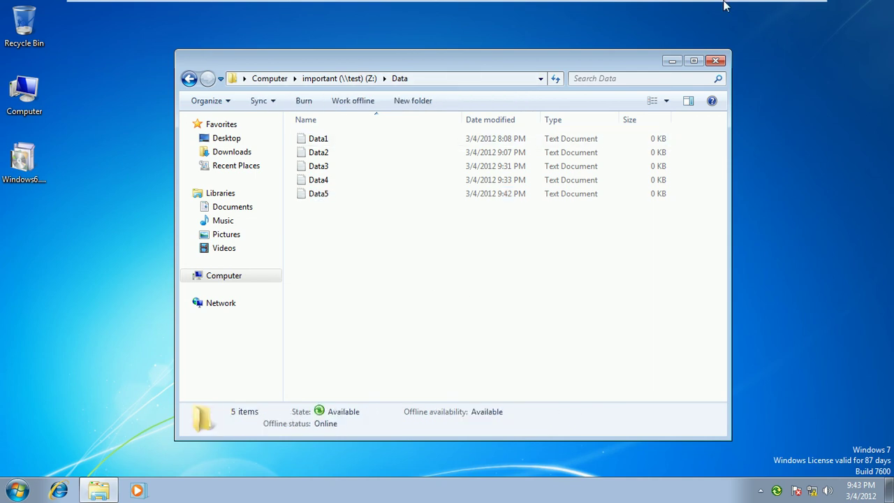
{"action": "mouse_move", "coordinate": [726, 4]}
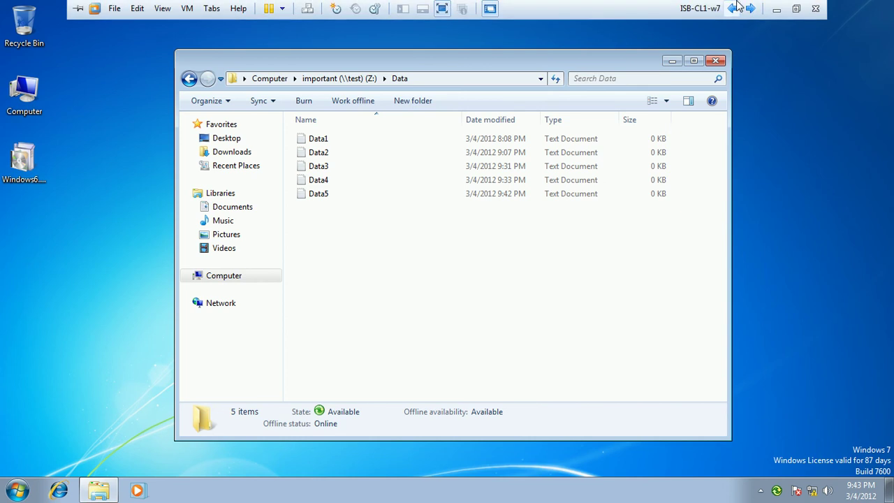
{"action": "left_click", "coordinate": [796, 7]}
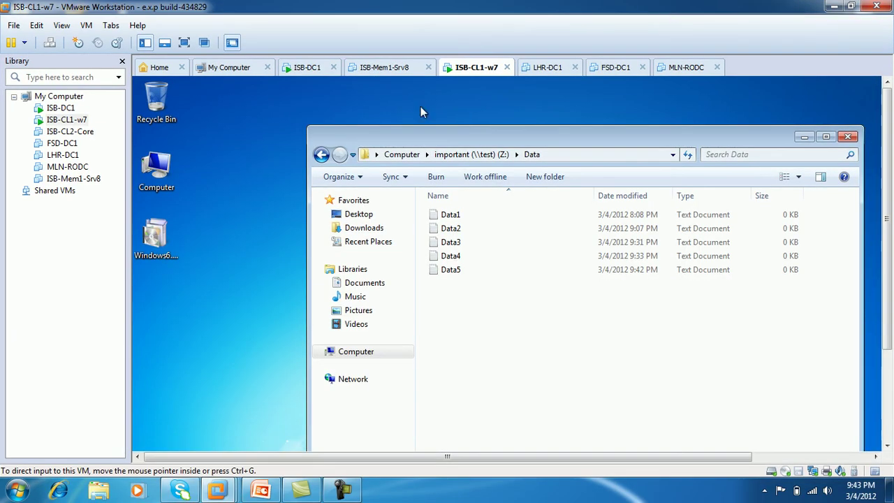
Step: Power on the ISB-Mem1-Srv8 virtual machine and view it full screen
{"action": "left_click", "coordinate": [377, 69]}
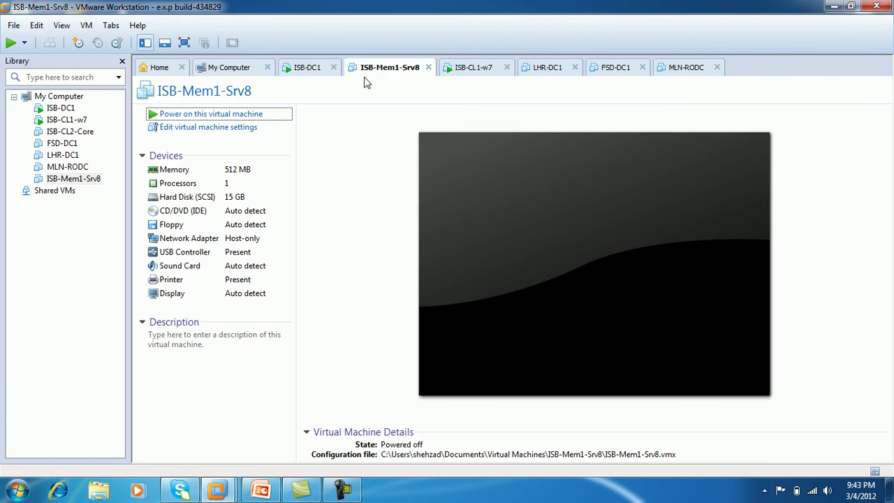
{"action": "left_click", "coordinate": [213, 115]}
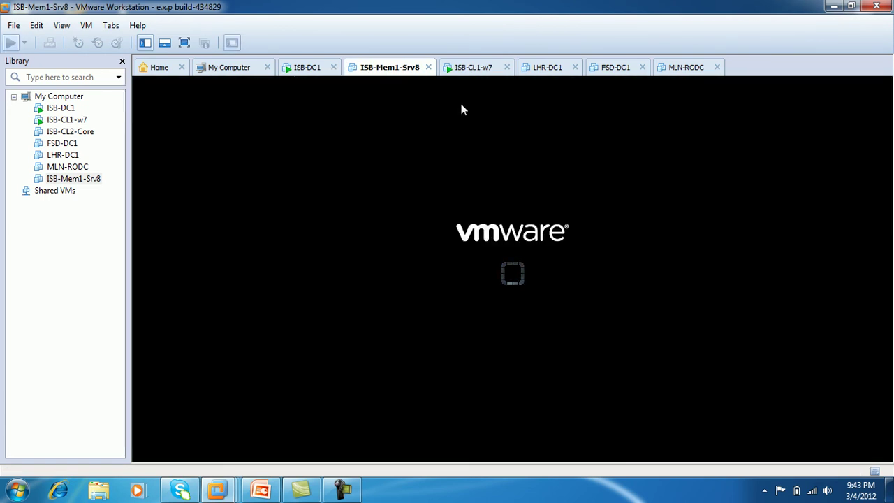
{"action": "left_click", "coordinate": [183, 43]}
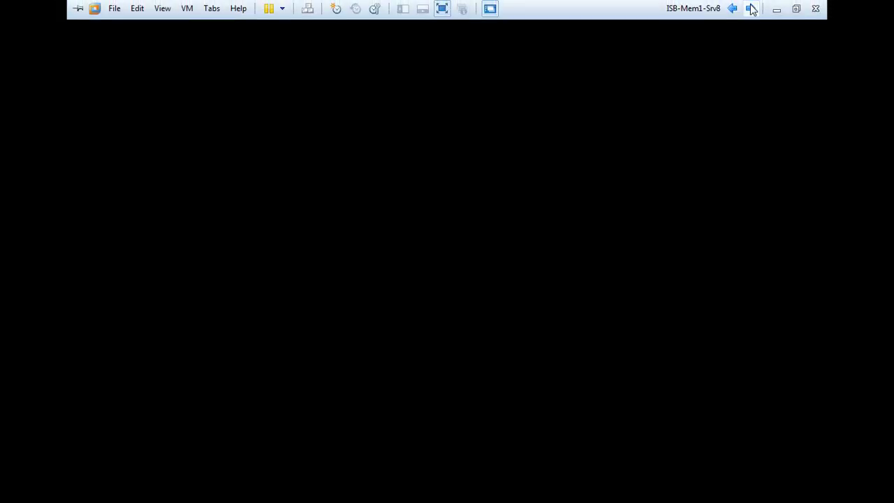
Step: On ISB-CL1-w7, refresh and close the Data folder, refresh the desktop, then open Computer
{"action": "left_click", "coordinate": [749, 8]}
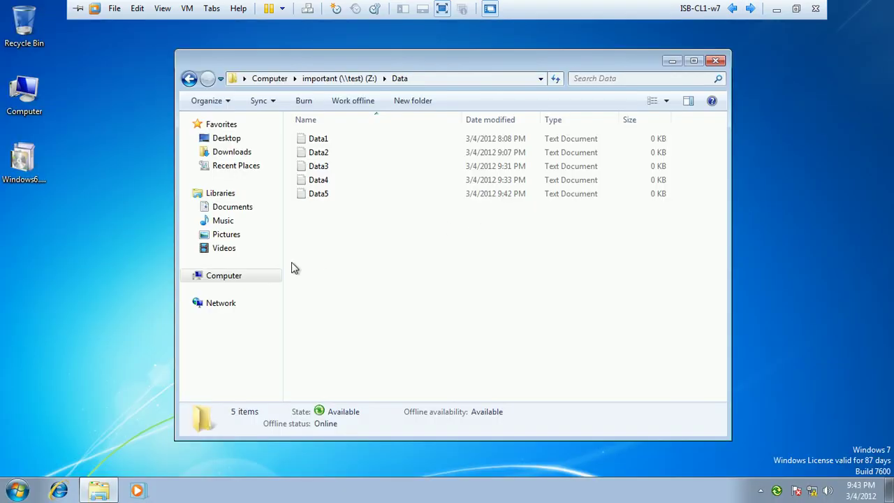
{"action": "right_click", "coordinate": [336, 241]}
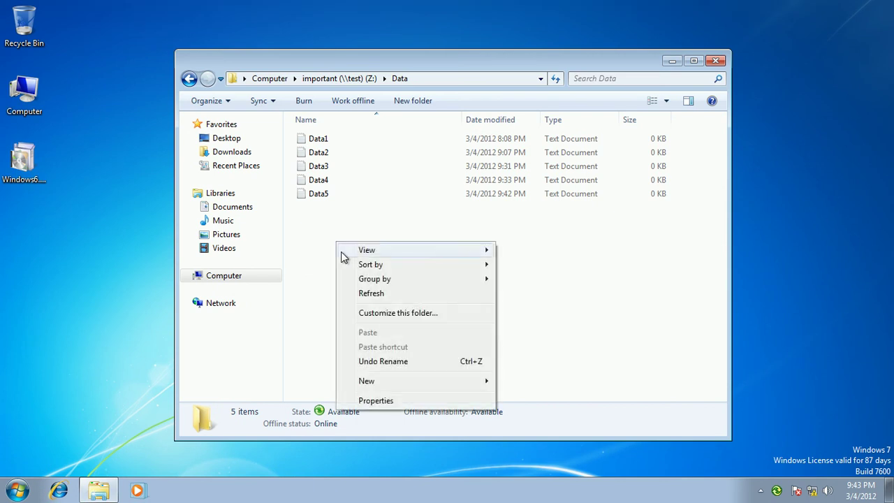
{"action": "left_click", "coordinate": [368, 296]}
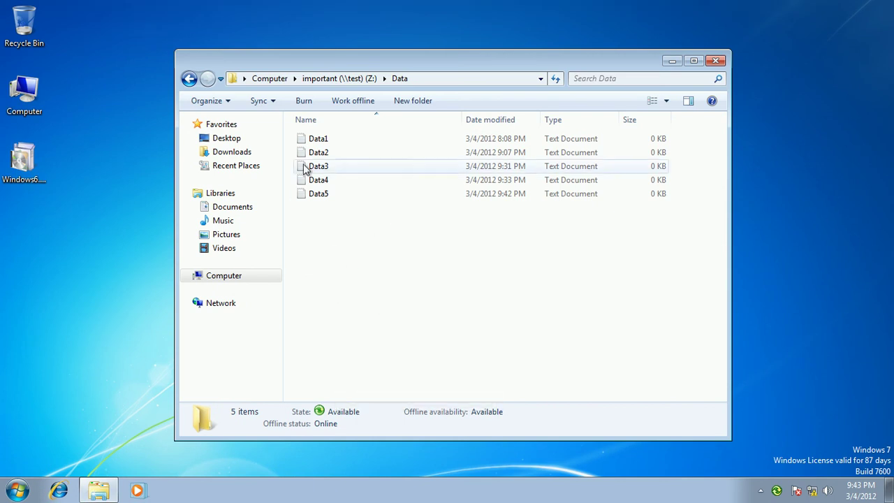
{"action": "left_click", "coordinate": [708, 62]}
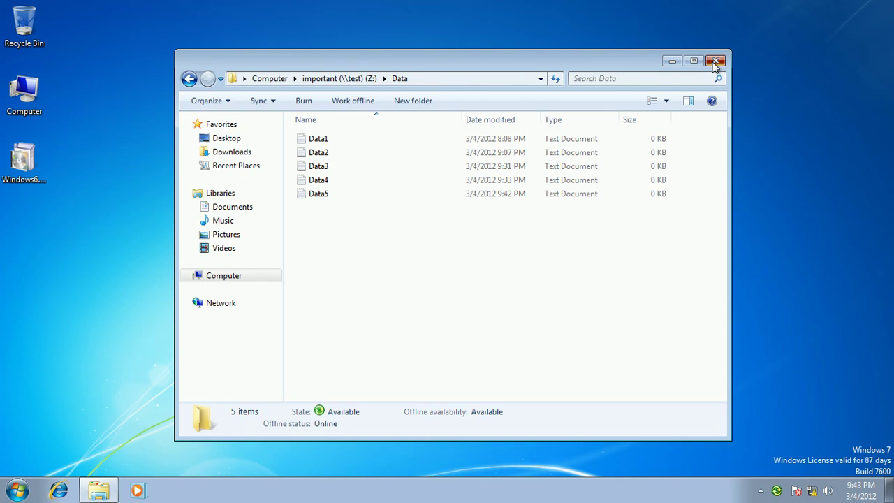
{"action": "right_click", "coordinate": [347, 116]}
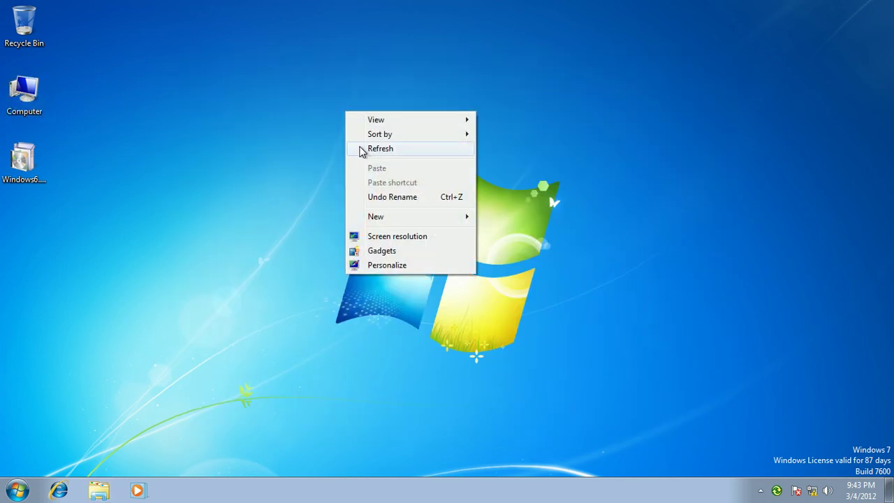
{"action": "left_click", "coordinate": [361, 149]}
{"action": "double_click", "coordinate": [32, 99]}
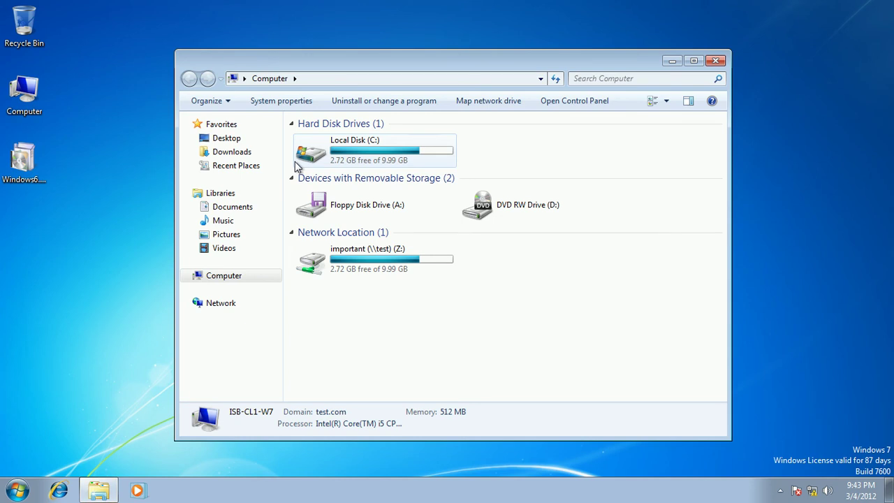
Step: Minimize the VM and bring the host's Data Provisioning presentation forward
{"action": "mouse_move", "coordinate": [811, 2]}
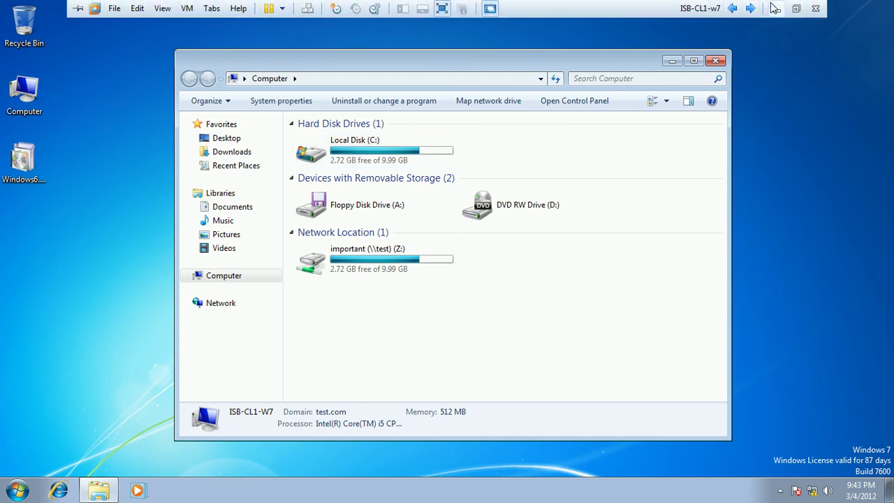
{"action": "left_click", "coordinate": [775, 5]}
{"action": "left_click", "coordinate": [260, 489]}
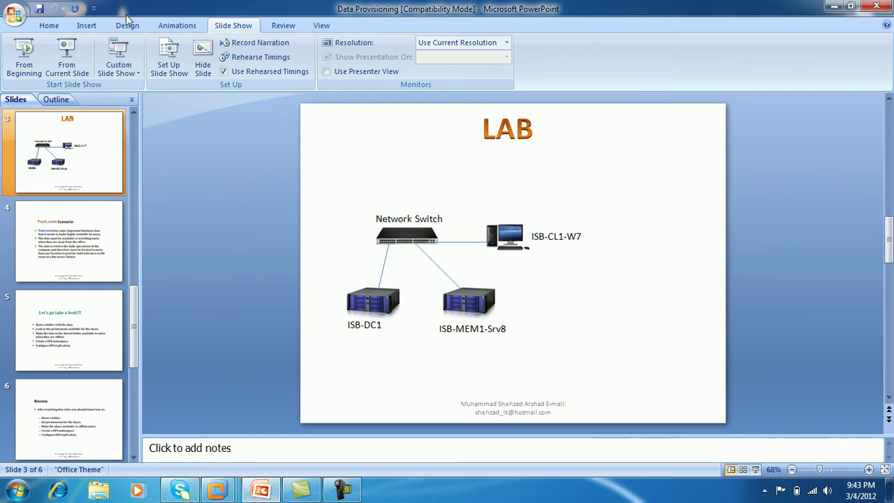
Step: Run the slide show from the LAB network diagram slide, end it, and return to ISB-CL1-w7
{"action": "left_click", "coordinate": [67, 56]}
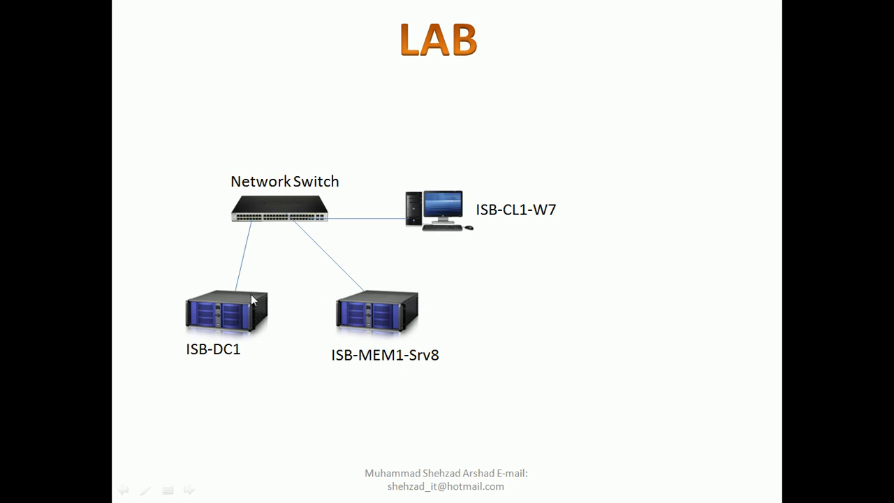
{"action": "key", "text": "Escape"}
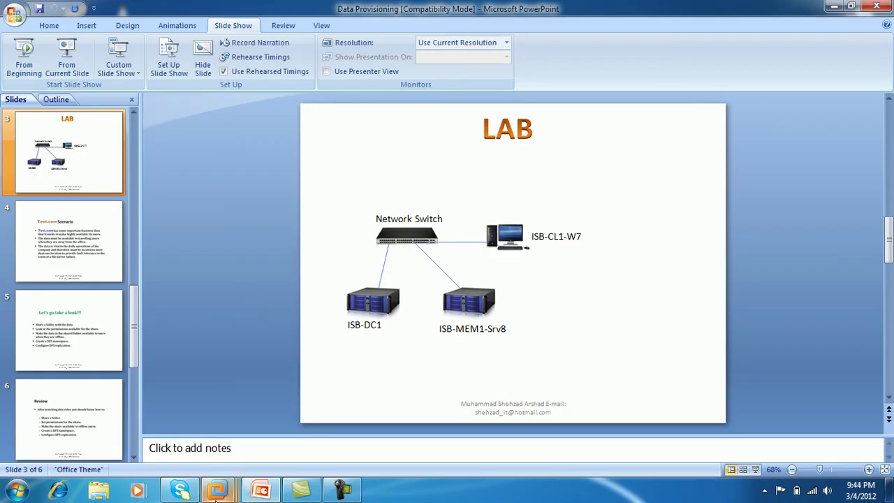
{"action": "mouse_move", "coordinate": [216, 492]}
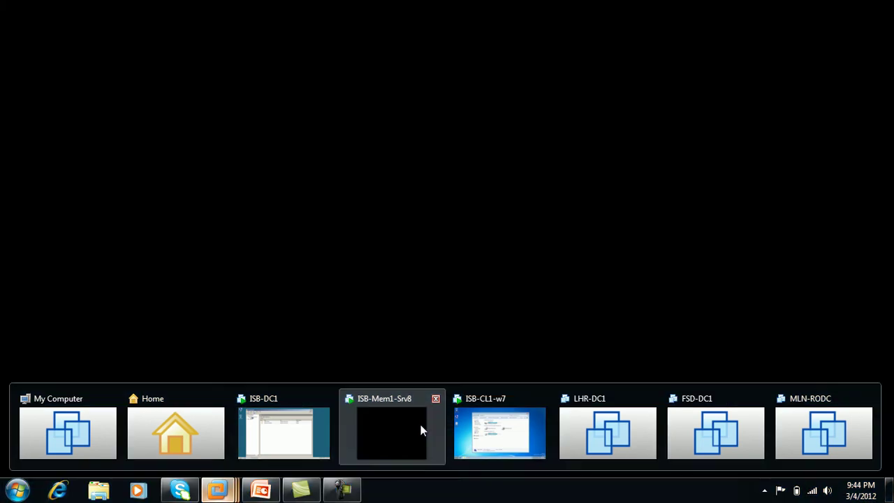
{"action": "left_click", "coordinate": [421, 427]}
{"action": "mouse_move", "coordinate": [698, 6]}
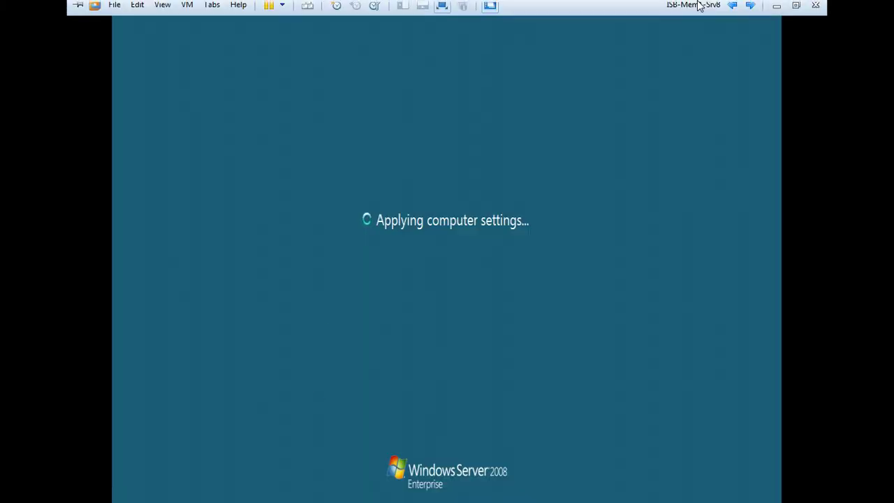
{"action": "left_click", "coordinate": [750, 6]}
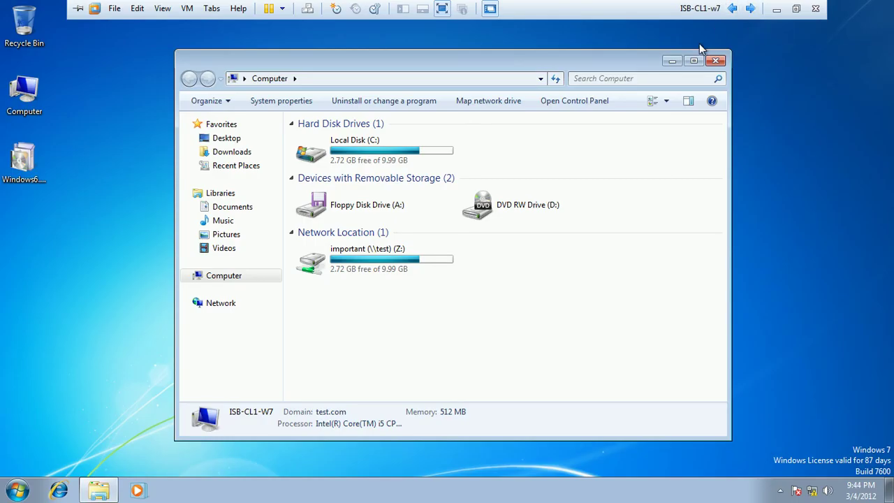
Step: Close Computer on the client and view the Data folder's two targets on ISB-DC1
{"action": "left_click", "coordinate": [715, 61]}
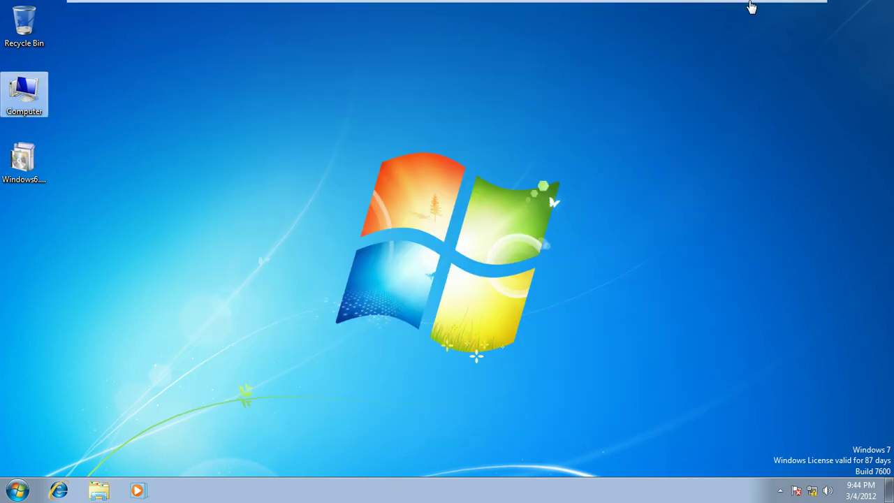
{"action": "left_click", "coordinate": [751, 9]}
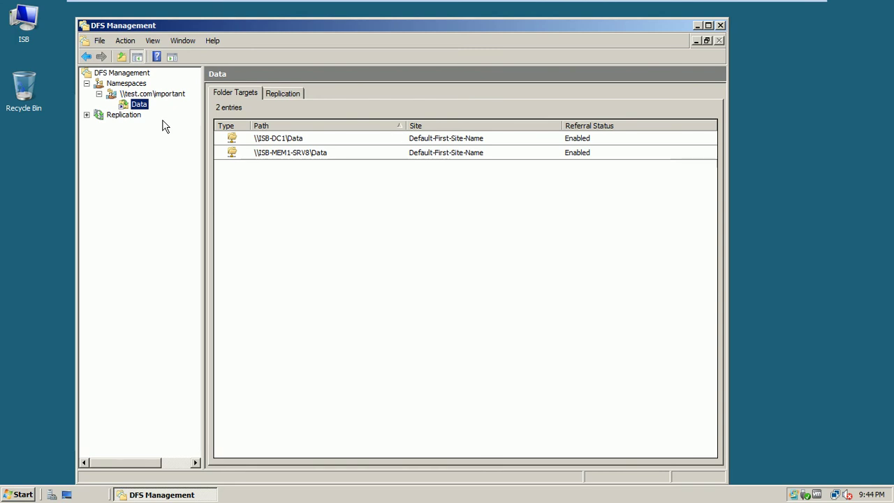
{"action": "left_click", "coordinate": [143, 96]}
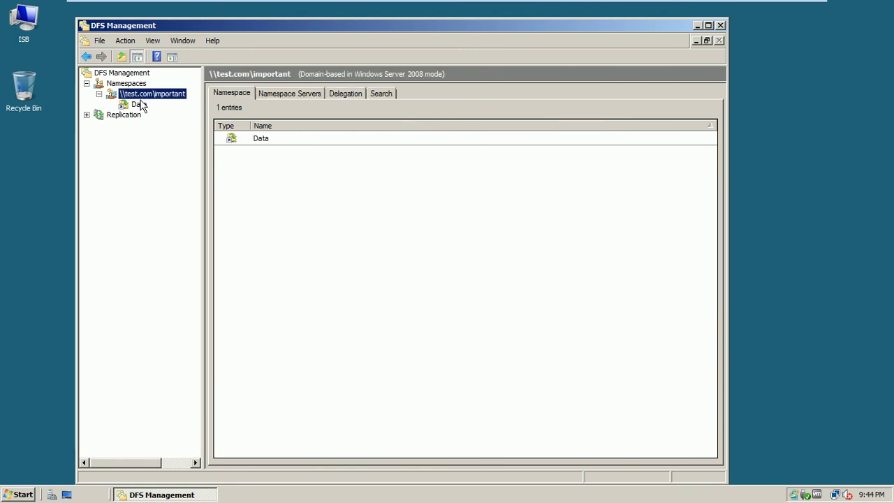
{"action": "left_click", "coordinate": [142, 104]}
Step: Expand Replication and open the test.com\important\data group's memberships
{"action": "left_click", "coordinate": [135, 116]}
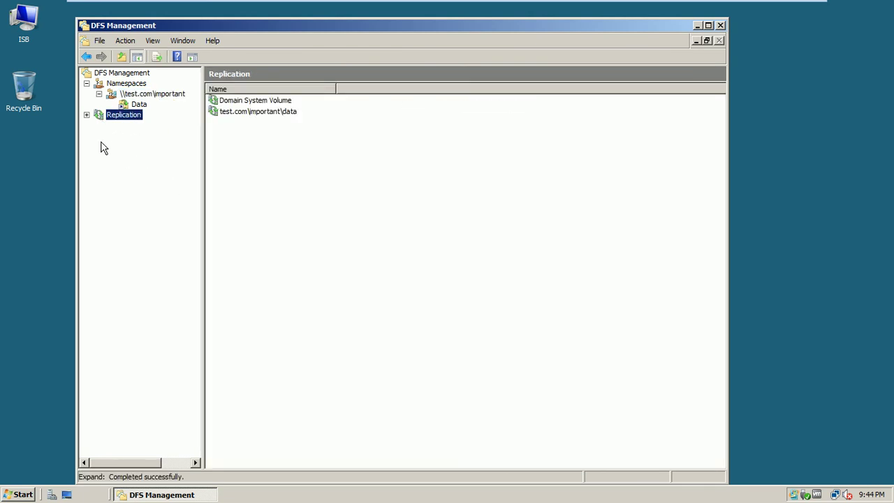
{"action": "left_click", "coordinate": [86, 114]}
{"action": "left_click", "coordinate": [129, 127]}
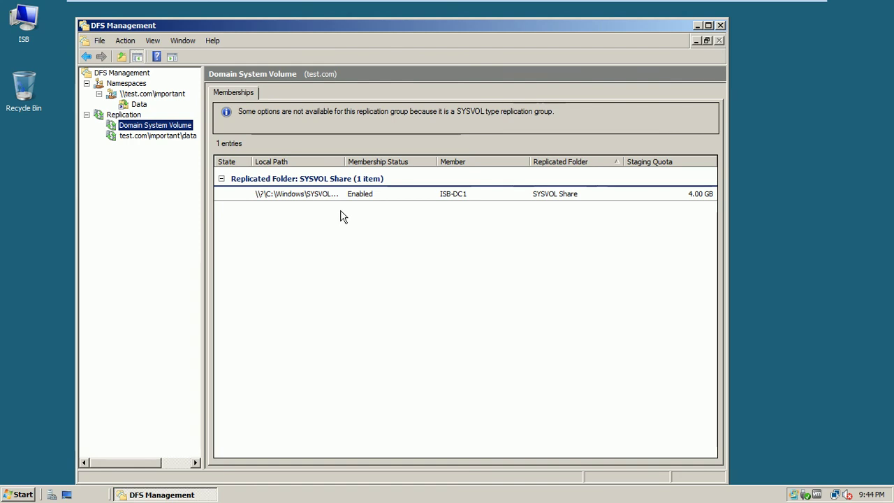
{"action": "left_click", "coordinate": [139, 139]}
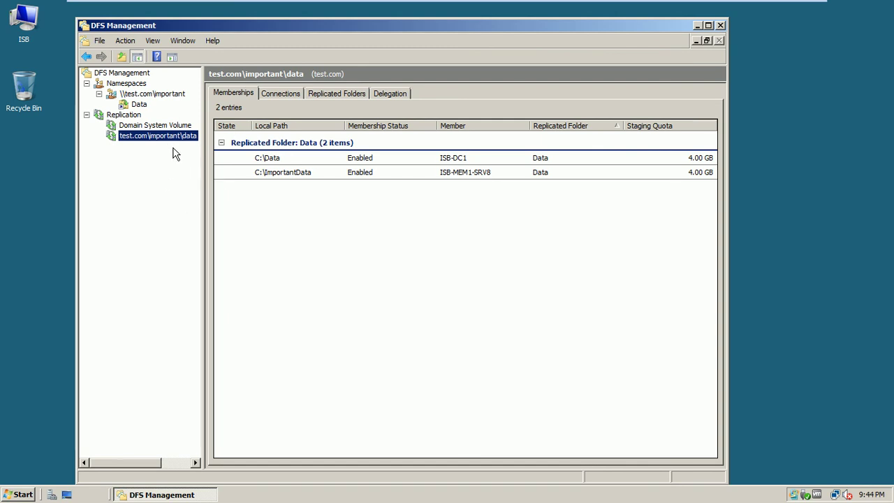
Step: Show the data group's Connections tab and inspect the ISB-DC1 connection's actions
{"action": "left_click", "coordinate": [278, 100]}
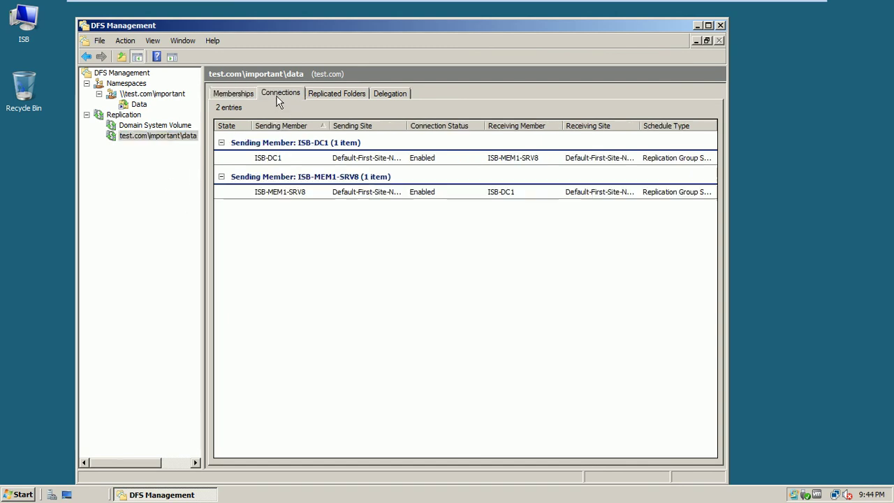
{"action": "right_click", "coordinate": [292, 160]}
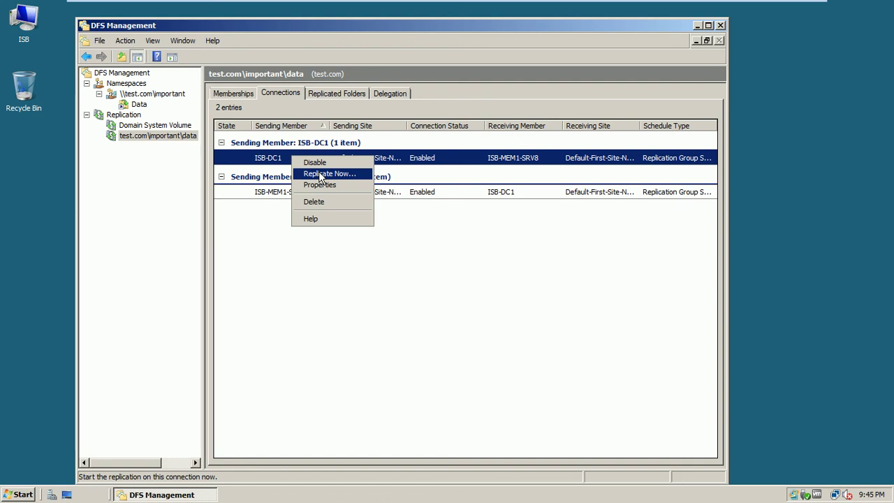
{"action": "left_click", "coordinate": [299, 258]}
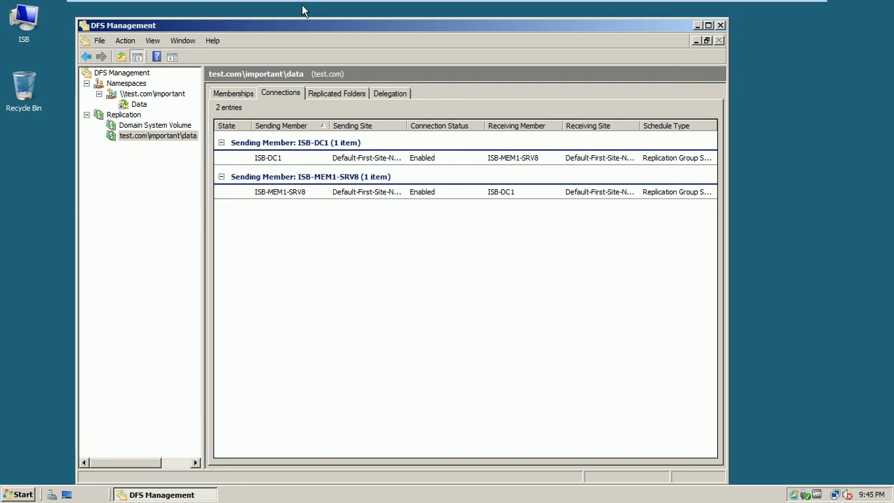
Step: Sign in to ISB-Mem1-Srv8 with the domain administrator password, then return the VM to full screen
{"action": "mouse_move", "coordinate": [695, 6]}
{"action": "left_click", "coordinate": [750, 8]}
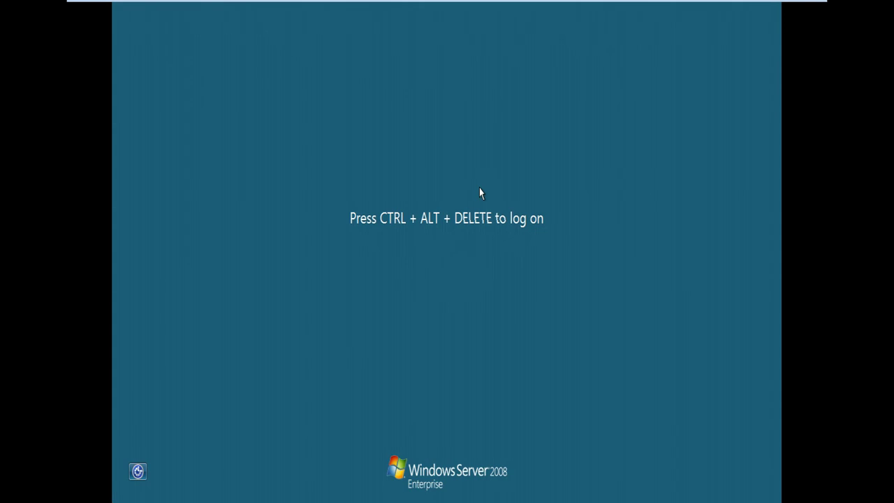
{"action": "key", "text": "ctrl+alt+Delete"}
{"action": "type", "text": "P@"}
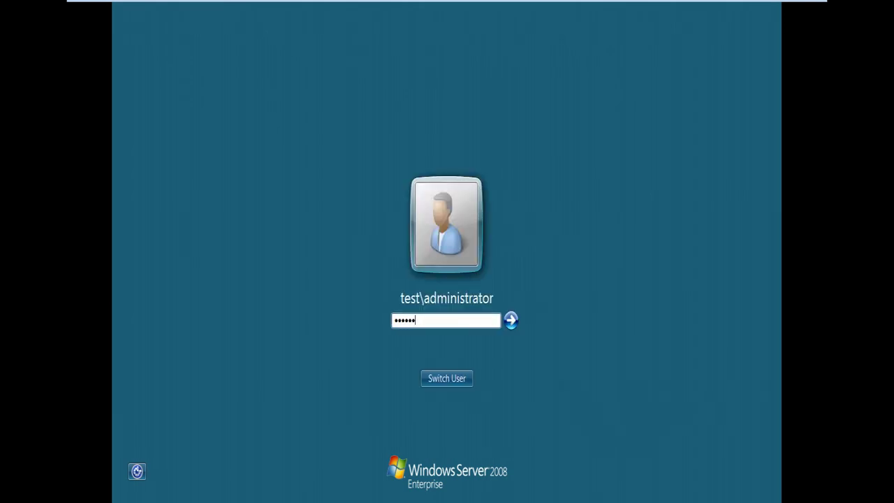
{"action": "key", "text": "Return"}
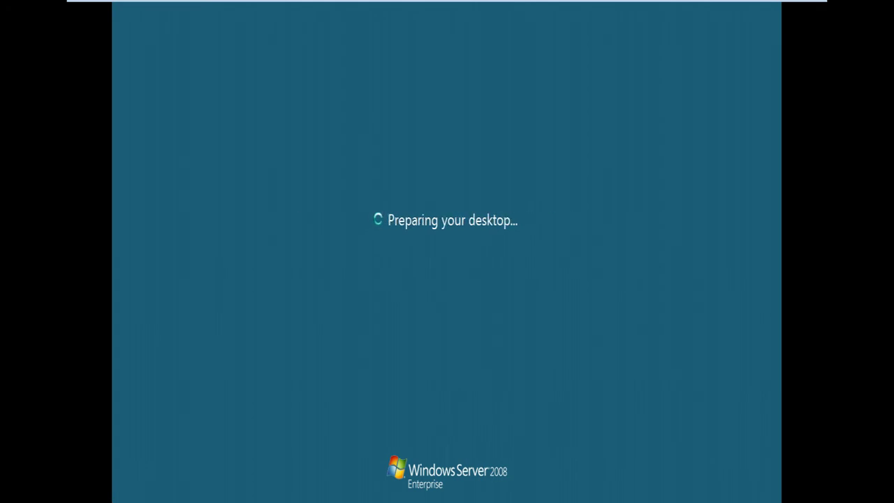
{"action": "mouse_move", "coordinate": [624, 5]}
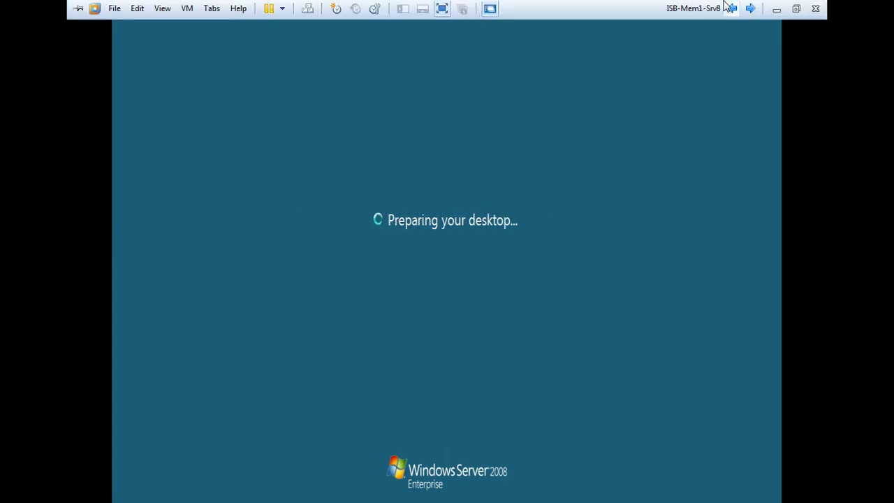
{"action": "left_click", "coordinate": [795, 9]}
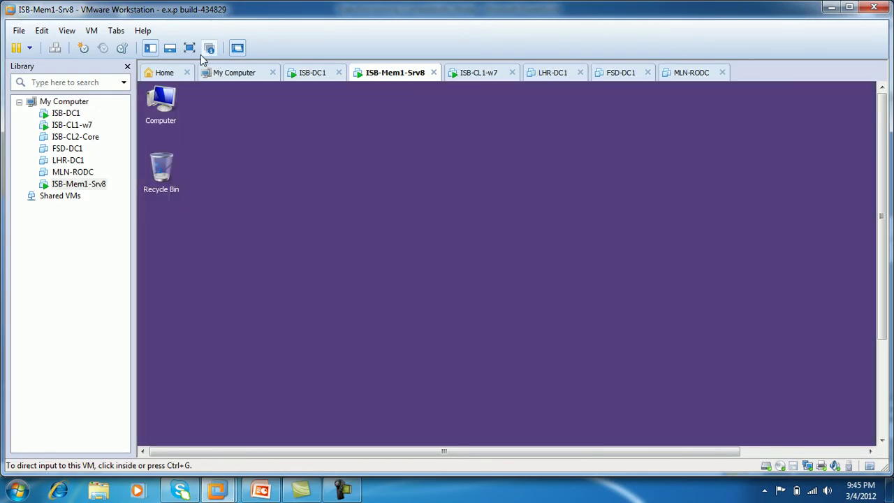
{"action": "left_click", "coordinate": [192, 49]}
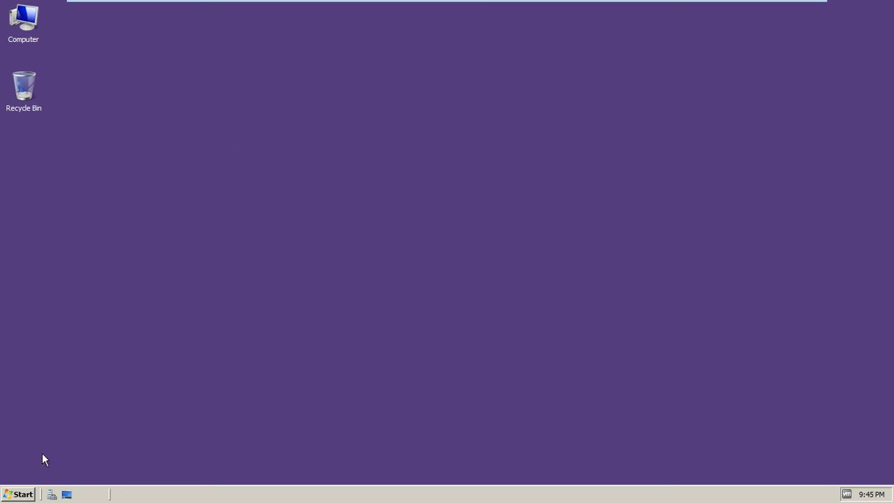
Step: Launch DFS Management on ISB-Mem1-Srv8 and show the Data folder's two targets under \\test.com\important
{"action": "left_click", "coordinate": [21, 493]}
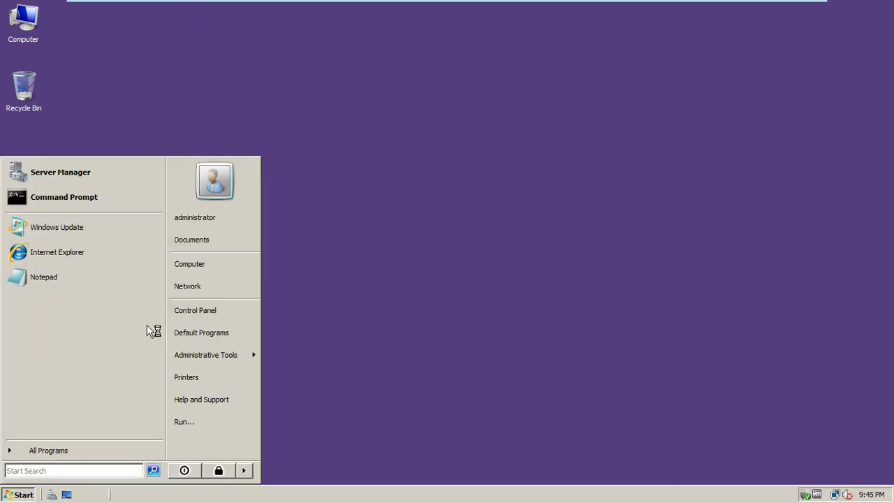
{"action": "mouse_move", "coordinate": [201, 355]}
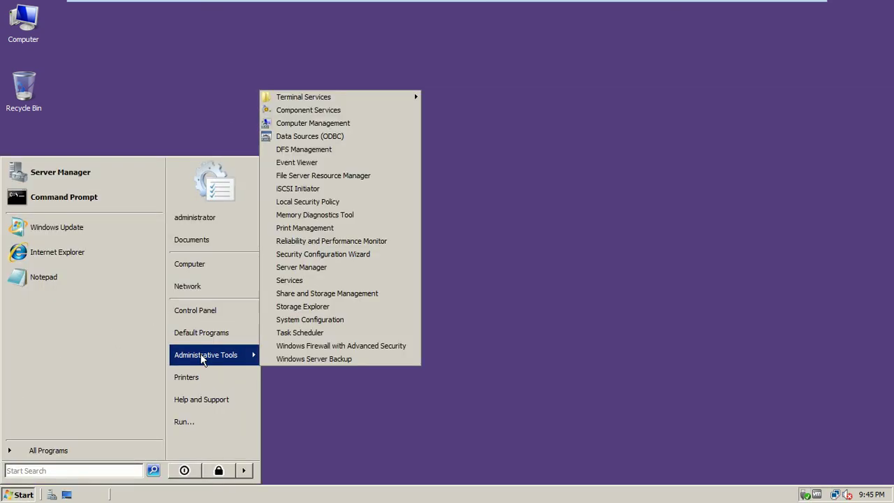
{"action": "left_click", "coordinate": [350, 155]}
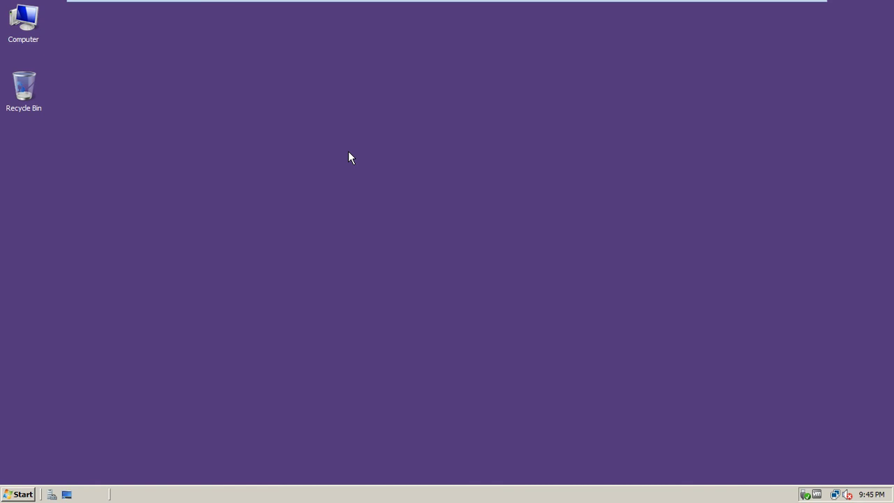
{"action": "right_click", "coordinate": [348, 151]}
{"action": "left_click", "coordinate": [367, 179]}
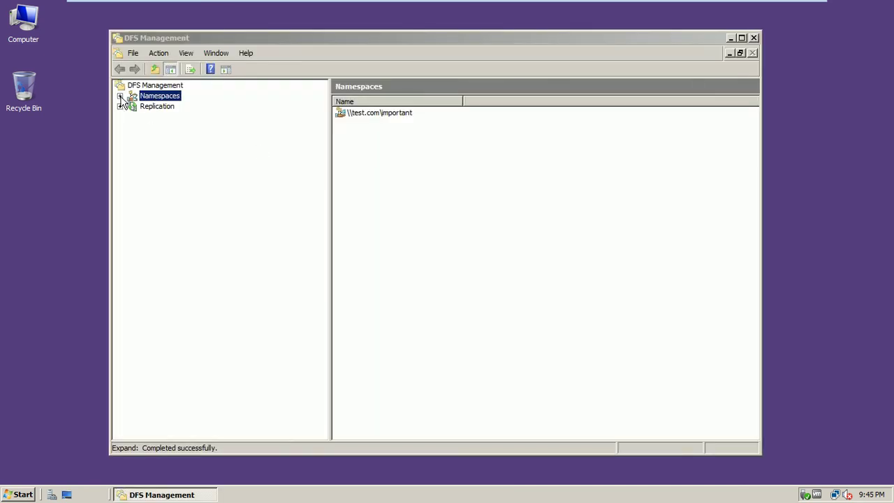
{"action": "left_click", "coordinate": [119, 96]}
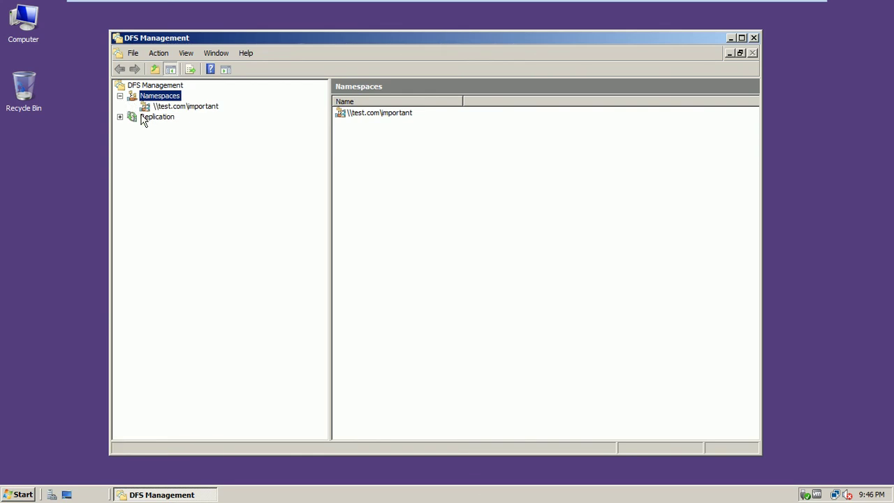
{"action": "left_click", "coordinate": [170, 109]}
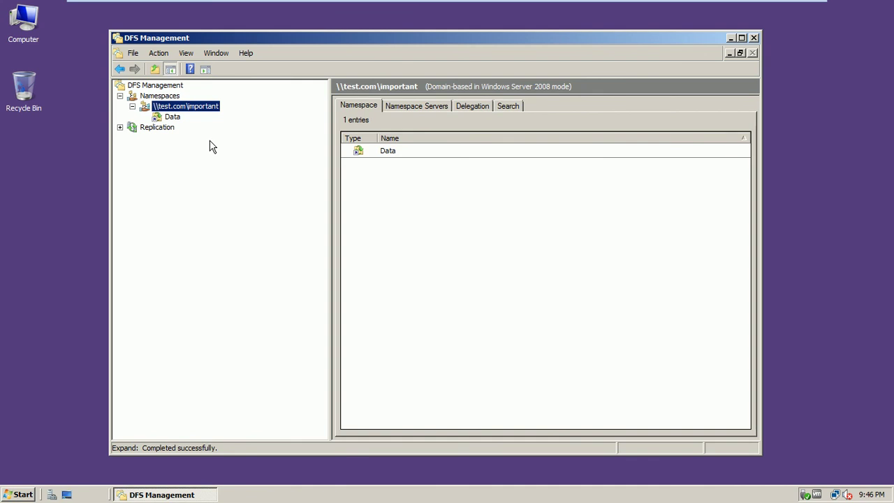
{"action": "left_click", "coordinate": [175, 120]}
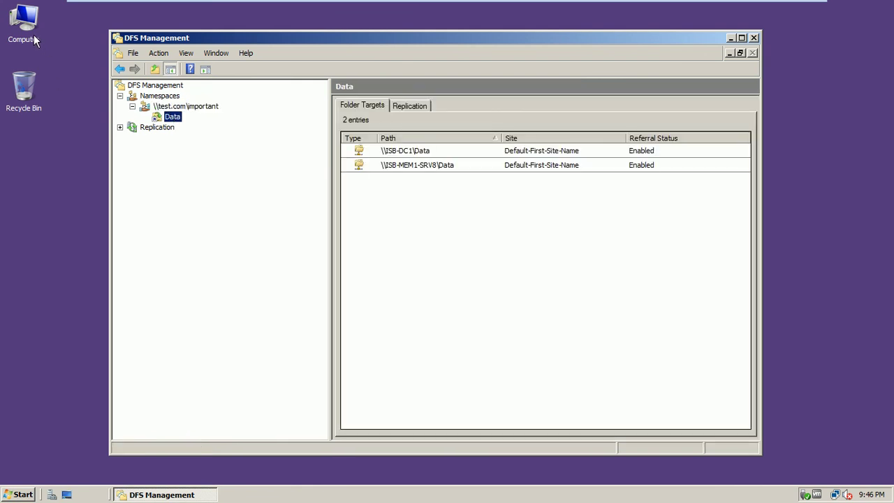
Step: Browse Computer > Local Disk (C:) > ImportantData to see Data1–Data5
{"action": "double_click", "coordinate": [34, 37]}
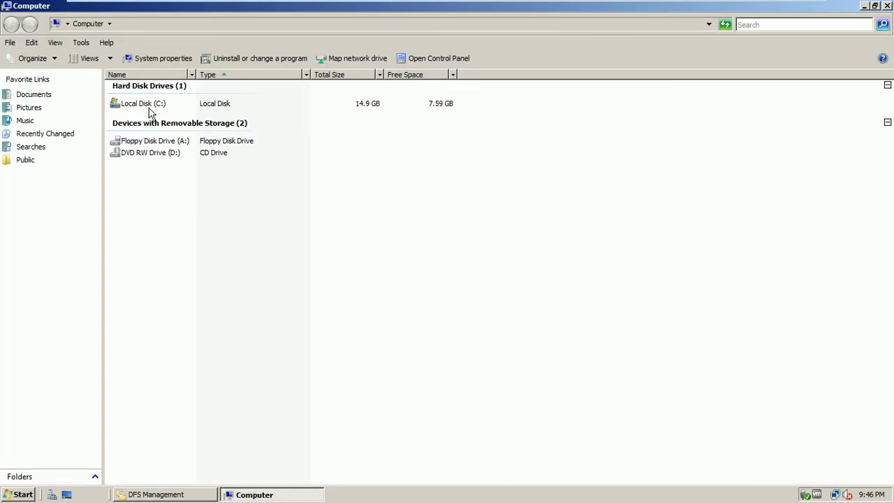
{"action": "double_click", "coordinate": [148, 108]}
{"action": "double_click", "coordinate": [140, 99]}
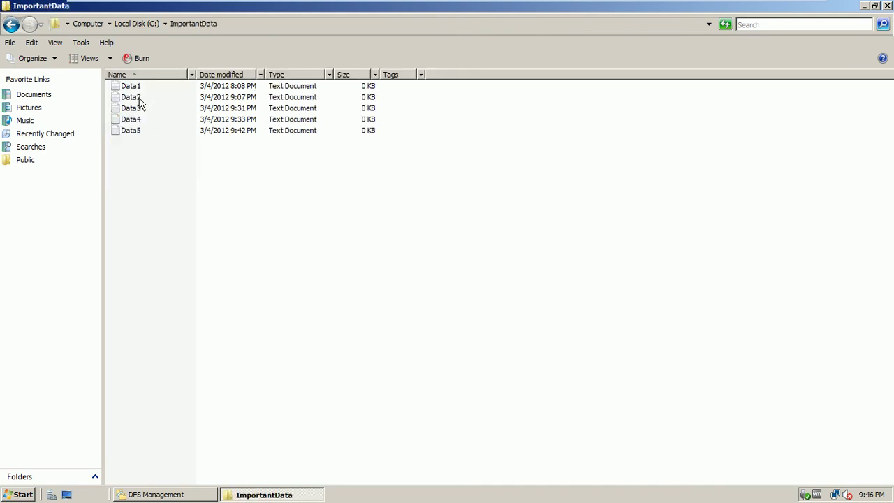
Step: Select Data5 in ImportantData to confirm it replicated, then close the window
{"action": "left_click", "coordinate": [136, 136]}
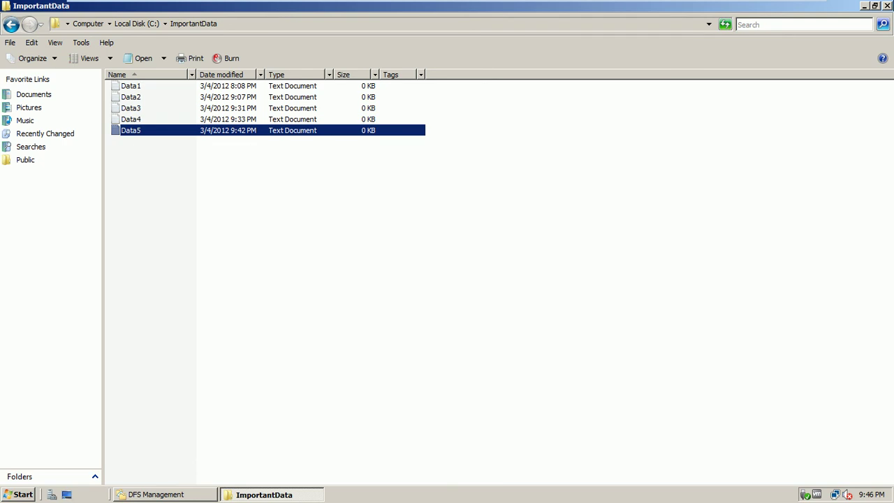
{"action": "left_click", "coordinate": [887, 6]}
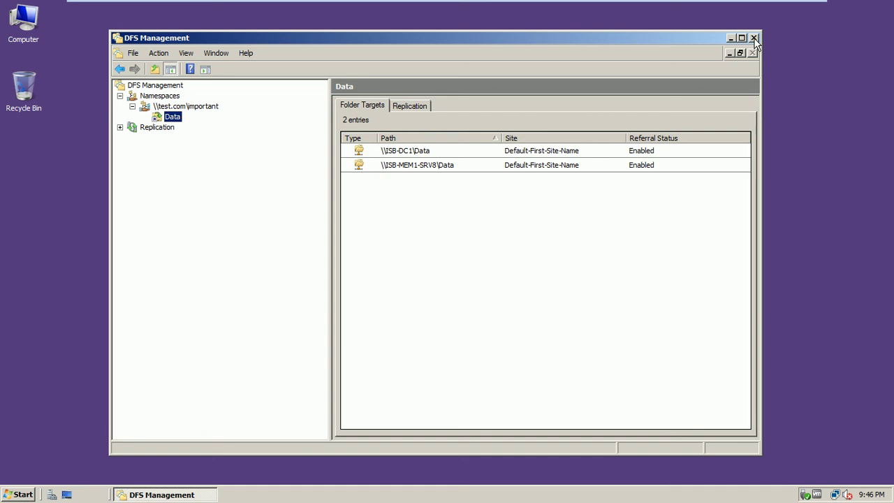
Step: Close DFS Management on ISB-Mem1-Srv8 and shut down the ISB-CL1-w7 client
{"action": "left_click", "coordinate": [754, 38]}
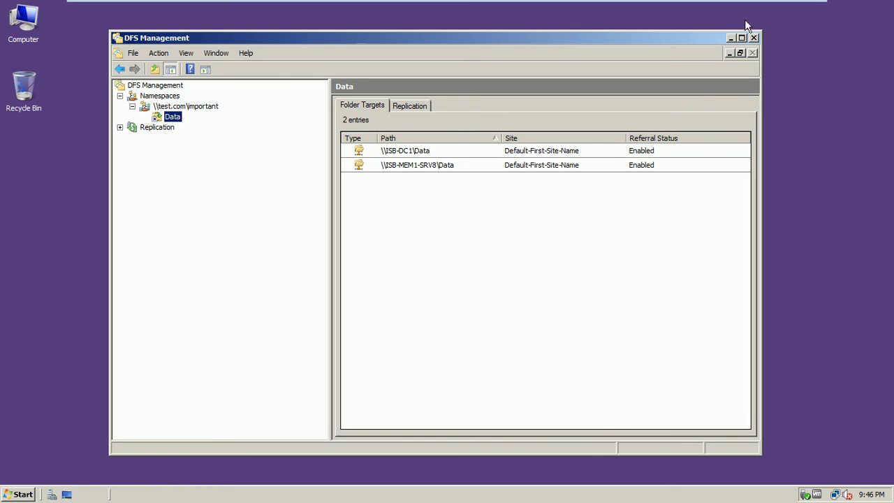
{"action": "mouse_move", "coordinate": [780, 7]}
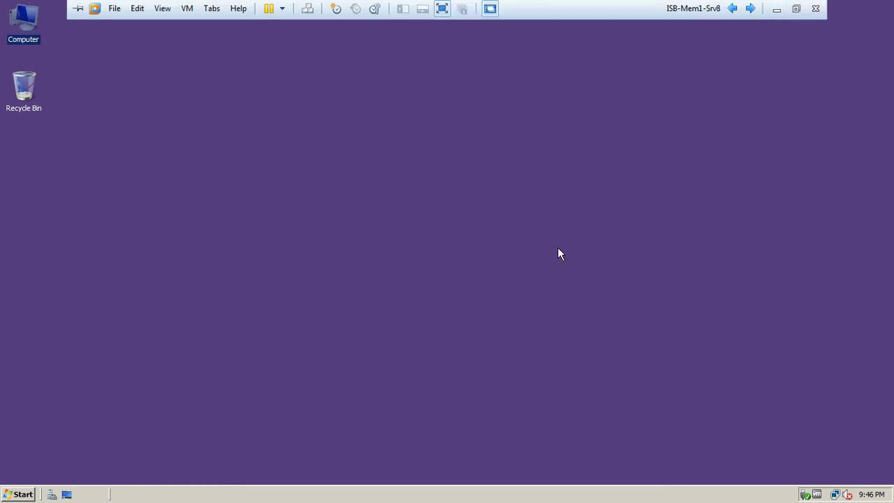
{"action": "left_click", "coordinate": [750, 8]}
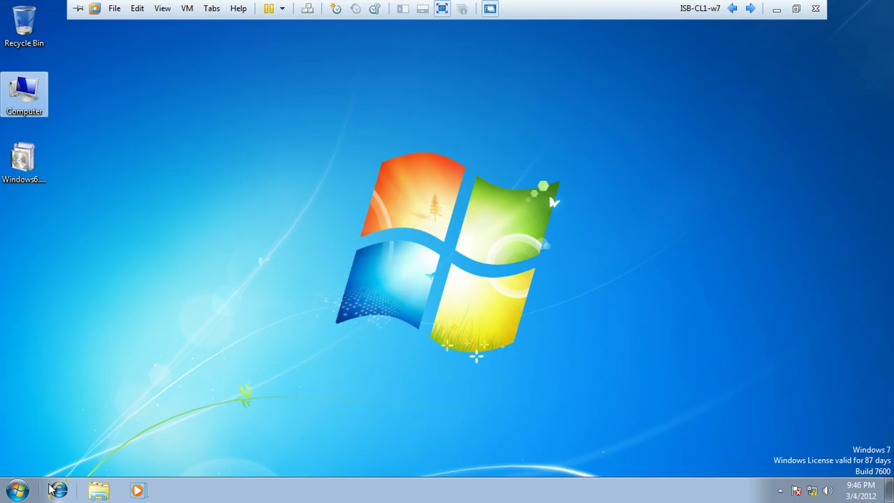
{"action": "left_click", "coordinate": [17, 490]}
{"action": "mouse_move", "coordinate": [229, 457]}
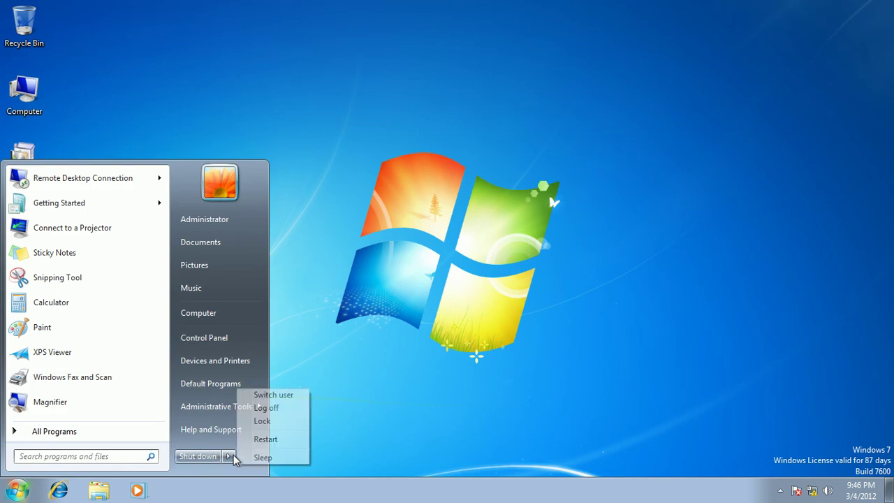
{"action": "left_click", "coordinate": [200, 460]}
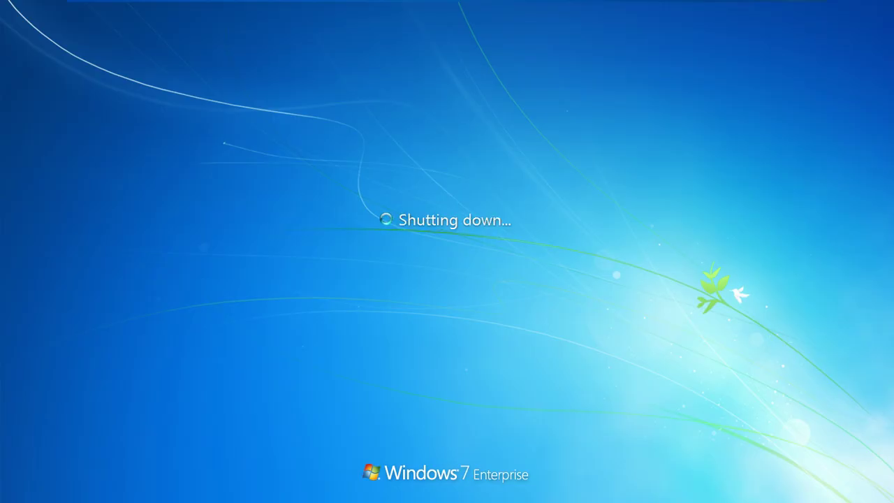
Step: Close DFS Management on ISB-DC1 and return to ISB-Mem1-Srv8
{"action": "mouse_move", "coordinate": [682, 2]}
{"action": "left_click", "coordinate": [750, 8]}
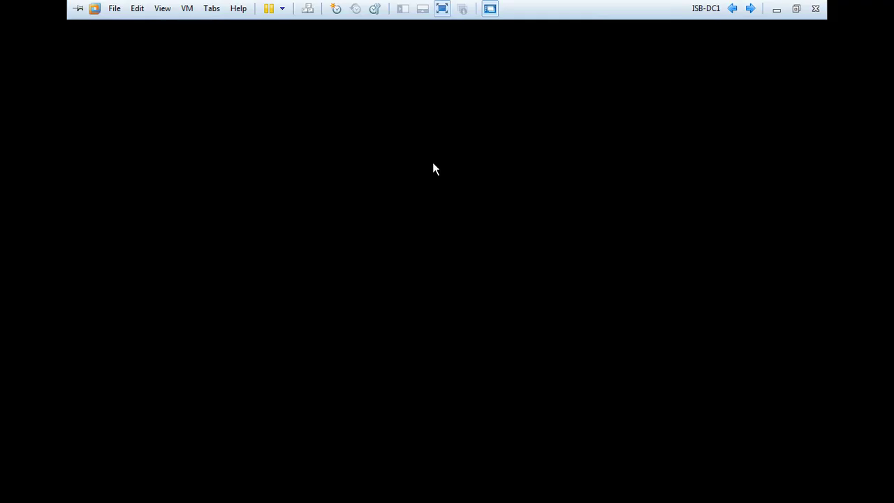
{"action": "left_click", "coordinate": [718, 26]}
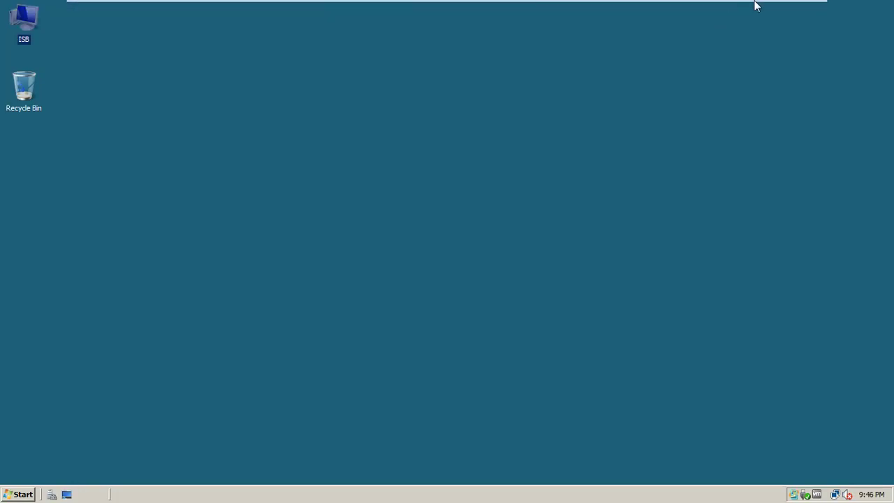
{"action": "left_click", "coordinate": [750, 8]}
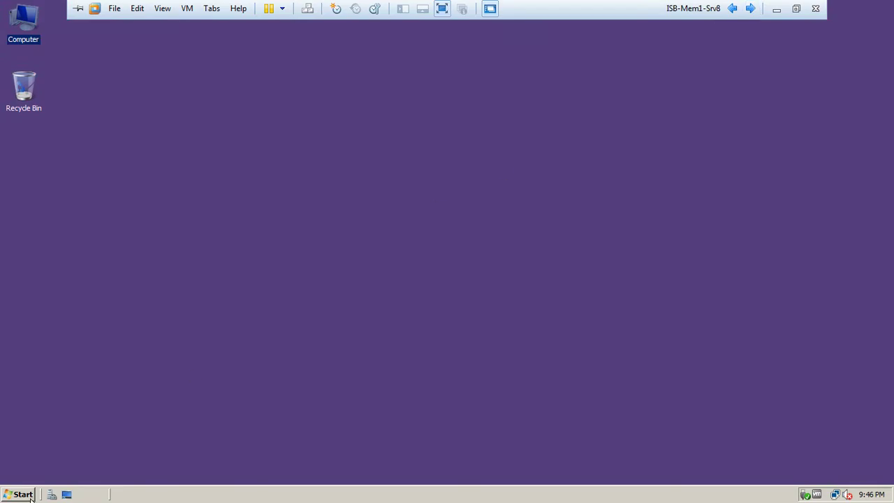
Step: Shut down ISB-Mem1-Srv8 with reason Hardware: Installation (Planned)
{"action": "left_click", "coordinate": [20, 495]}
{"action": "left_click", "coordinate": [243, 472]}
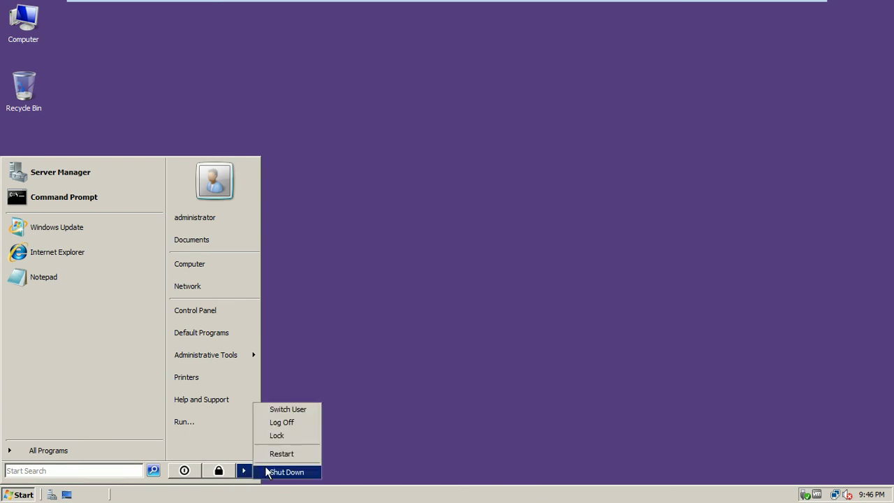
{"action": "left_click", "coordinate": [271, 472]}
{"action": "left_click", "coordinate": [402, 208]}
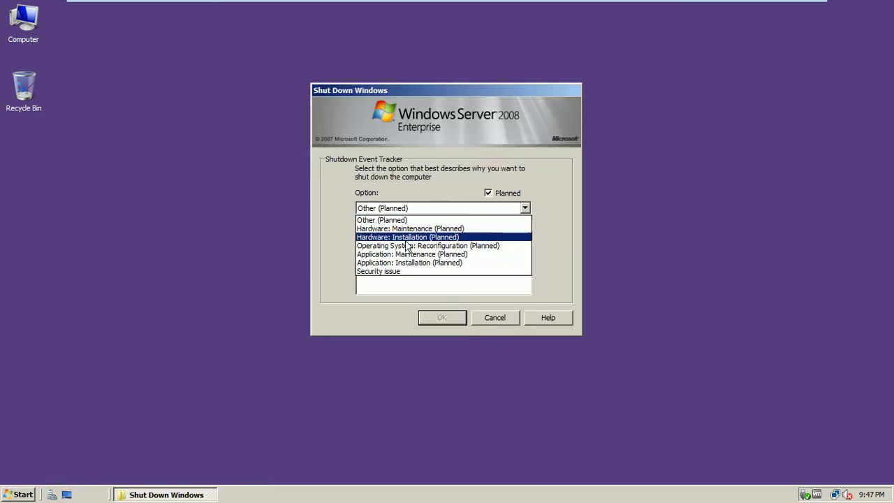
{"action": "left_click", "coordinate": [406, 236]}
{"action": "left_click", "coordinate": [429, 321]}
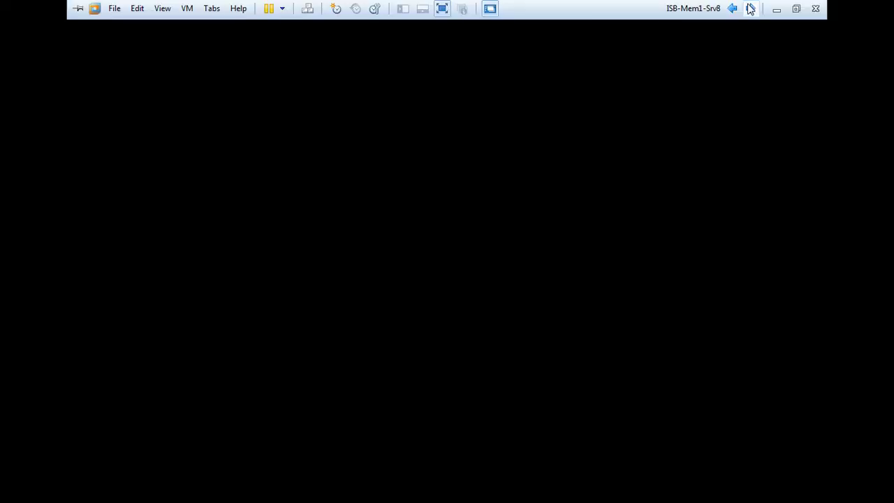
Step: Shut down ISB-DC1 with reason Hardware: Maintenance (Planned)
{"action": "left_click", "coordinate": [750, 8]}
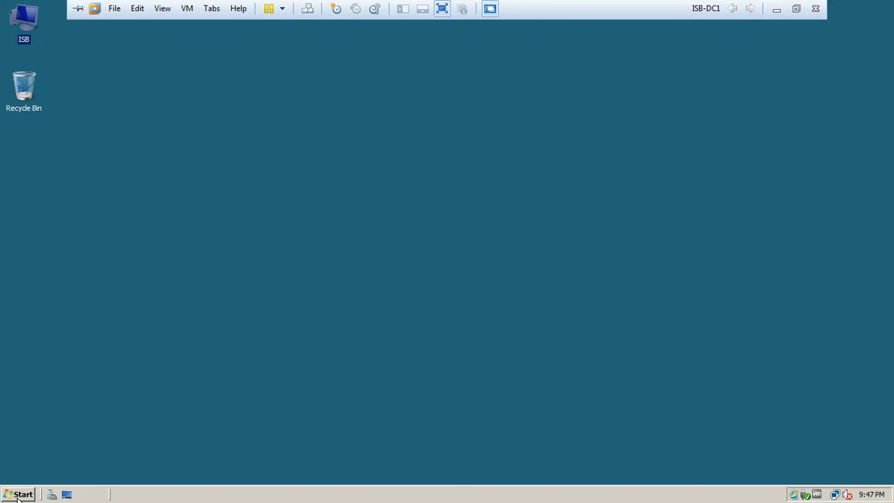
{"action": "left_click", "coordinate": [20, 494]}
{"action": "left_click", "coordinate": [244, 470]}
{"action": "left_click", "coordinate": [280, 472]}
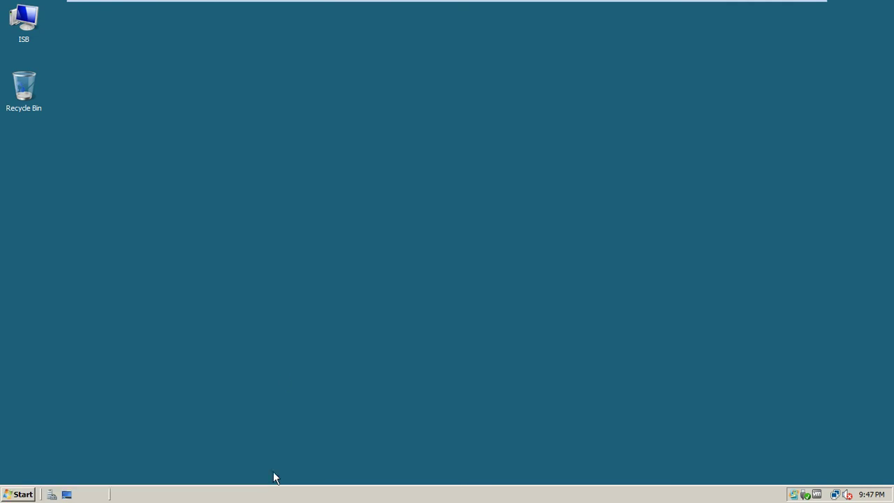
{"action": "left_click", "coordinate": [405, 209]}
{"action": "left_click", "coordinate": [405, 227]}
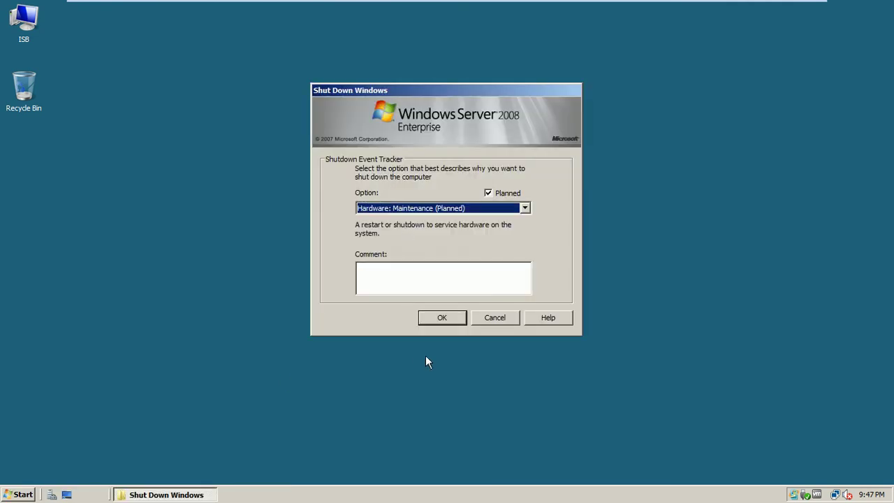
{"action": "left_click", "coordinate": [442, 317]}
Step: Leave full screen and confirm ISB-Mem1-Srv8 is off and ISB-DC1 is shutting down
{"action": "mouse_move", "coordinate": [669, 2]}
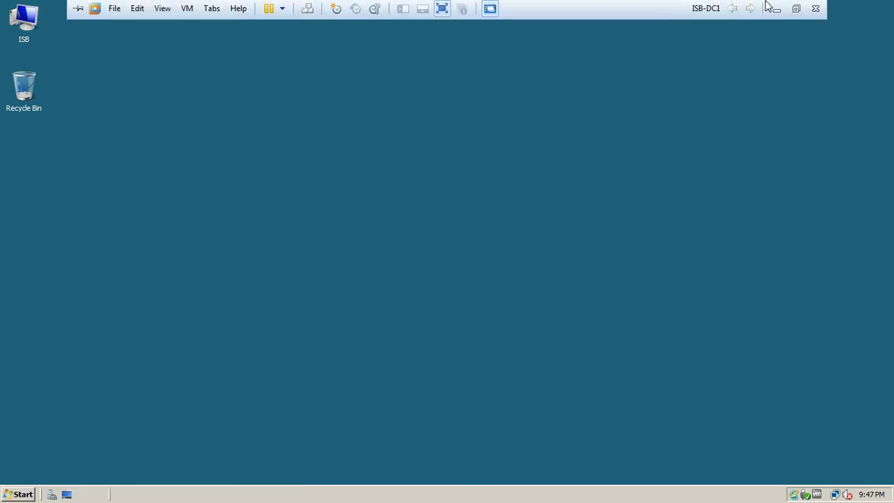
{"action": "left_click", "coordinate": [793, 9]}
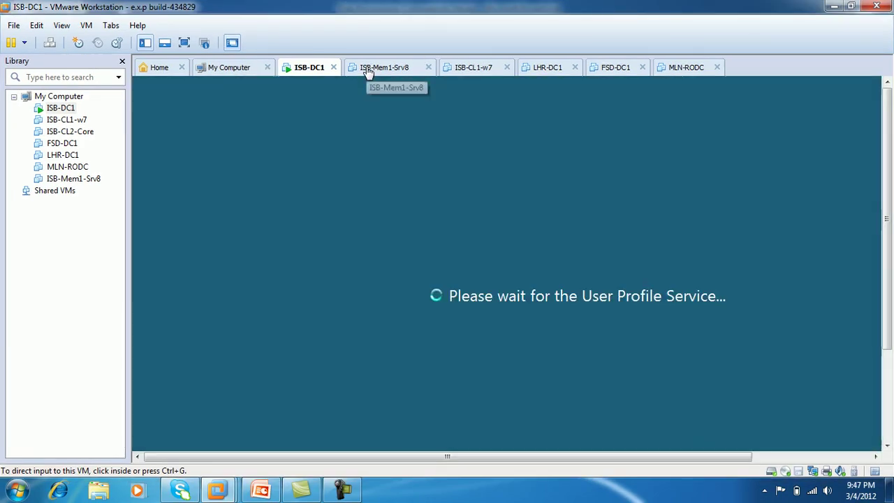
{"action": "left_click", "coordinate": [401, 70]}
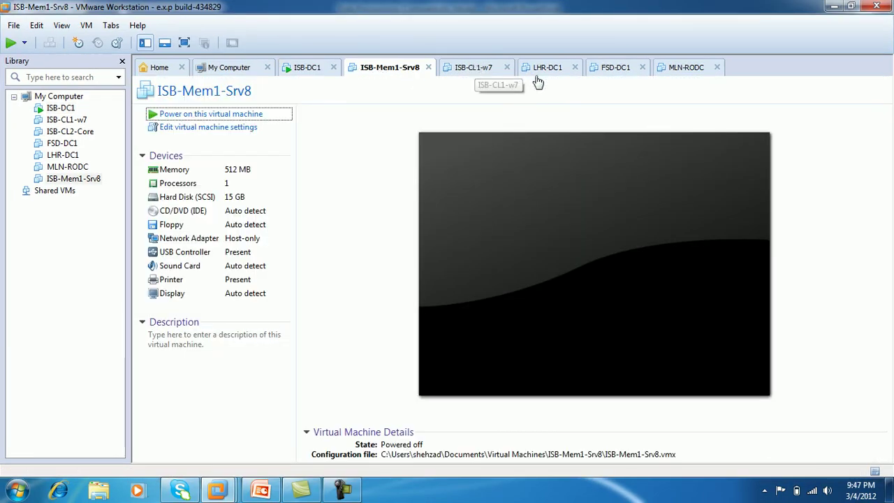
{"action": "left_click", "coordinate": [301, 68]}
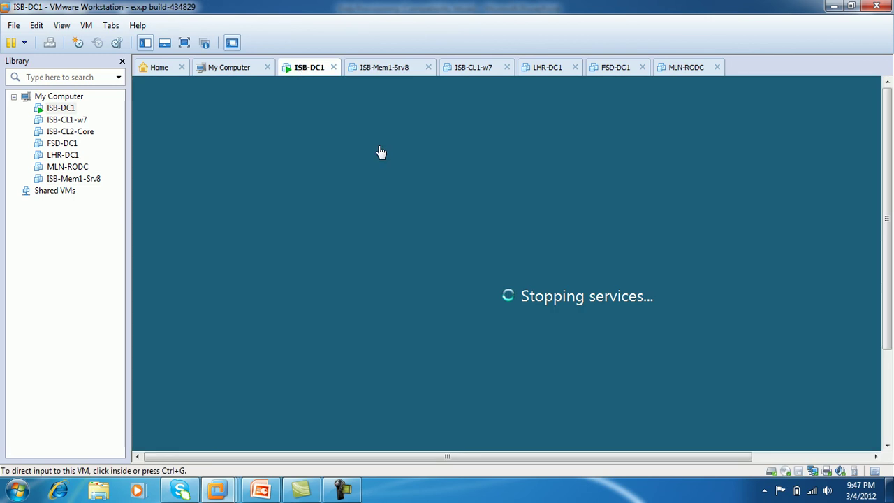
Step: Present the Review slide of the Data Provisioning deck
{"action": "left_click", "coordinate": [269, 490]}
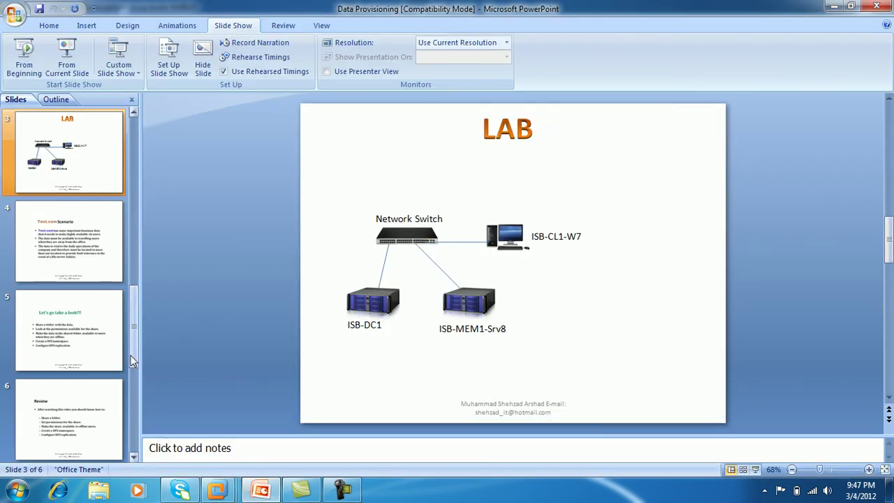
{"action": "left_click_drag", "start_coordinate": [131, 356], "coordinate": [131, 441]}
{"action": "left_click", "coordinate": [70, 349]}
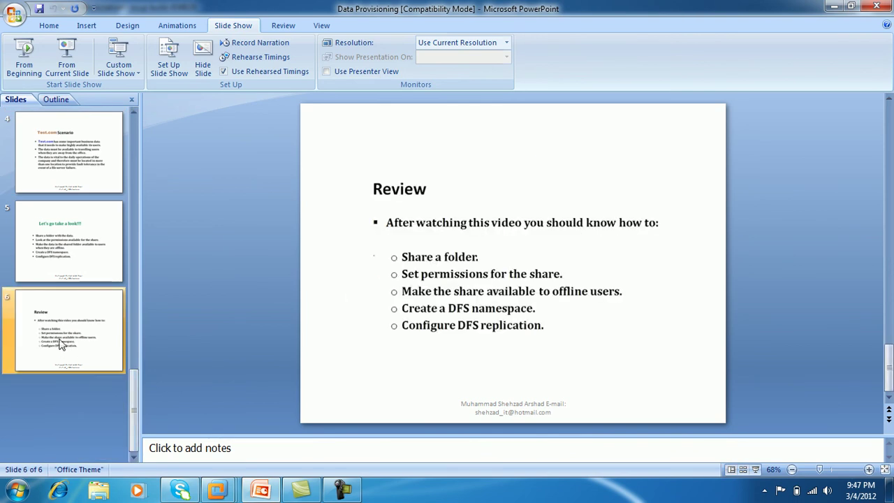
{"action": "left_click", "coordinate": [67, 59]}
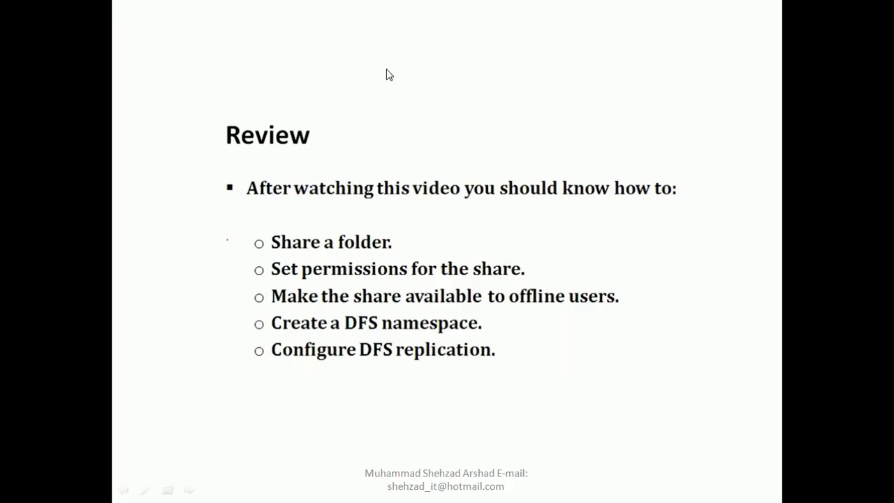